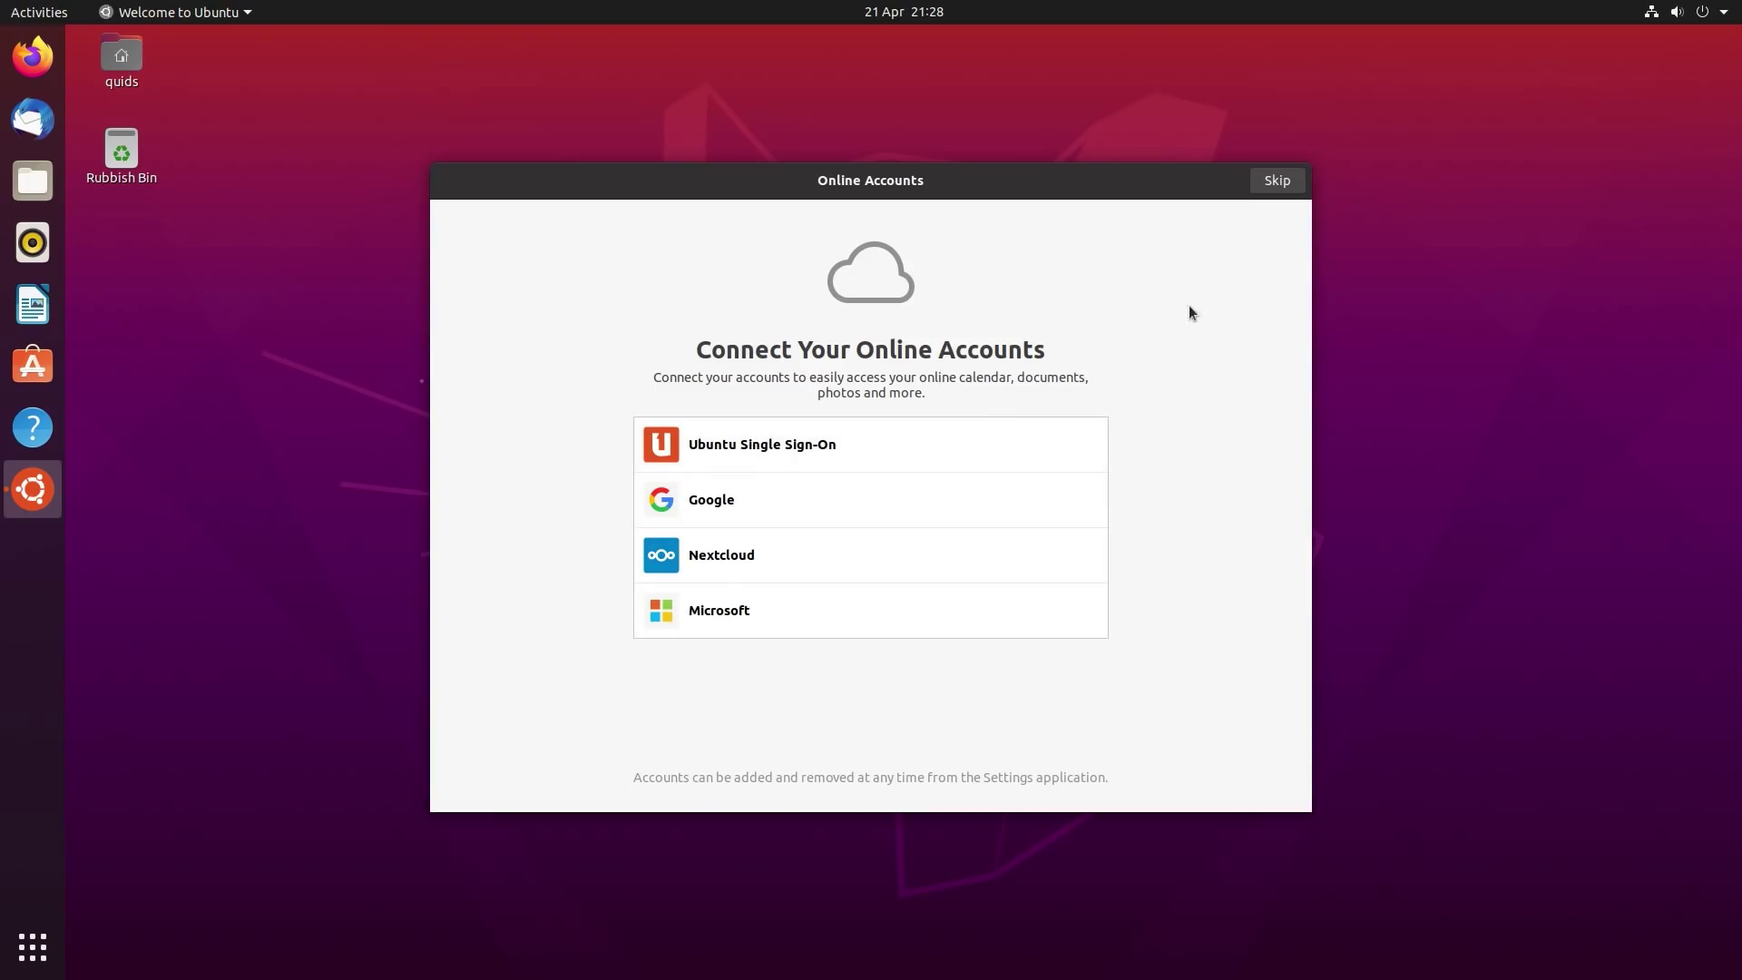
- Skip online accounts, decline sending system info, leave location services off, and finish the welcome tour
{"action": "left_click", "coordinate": [1276, 185]}
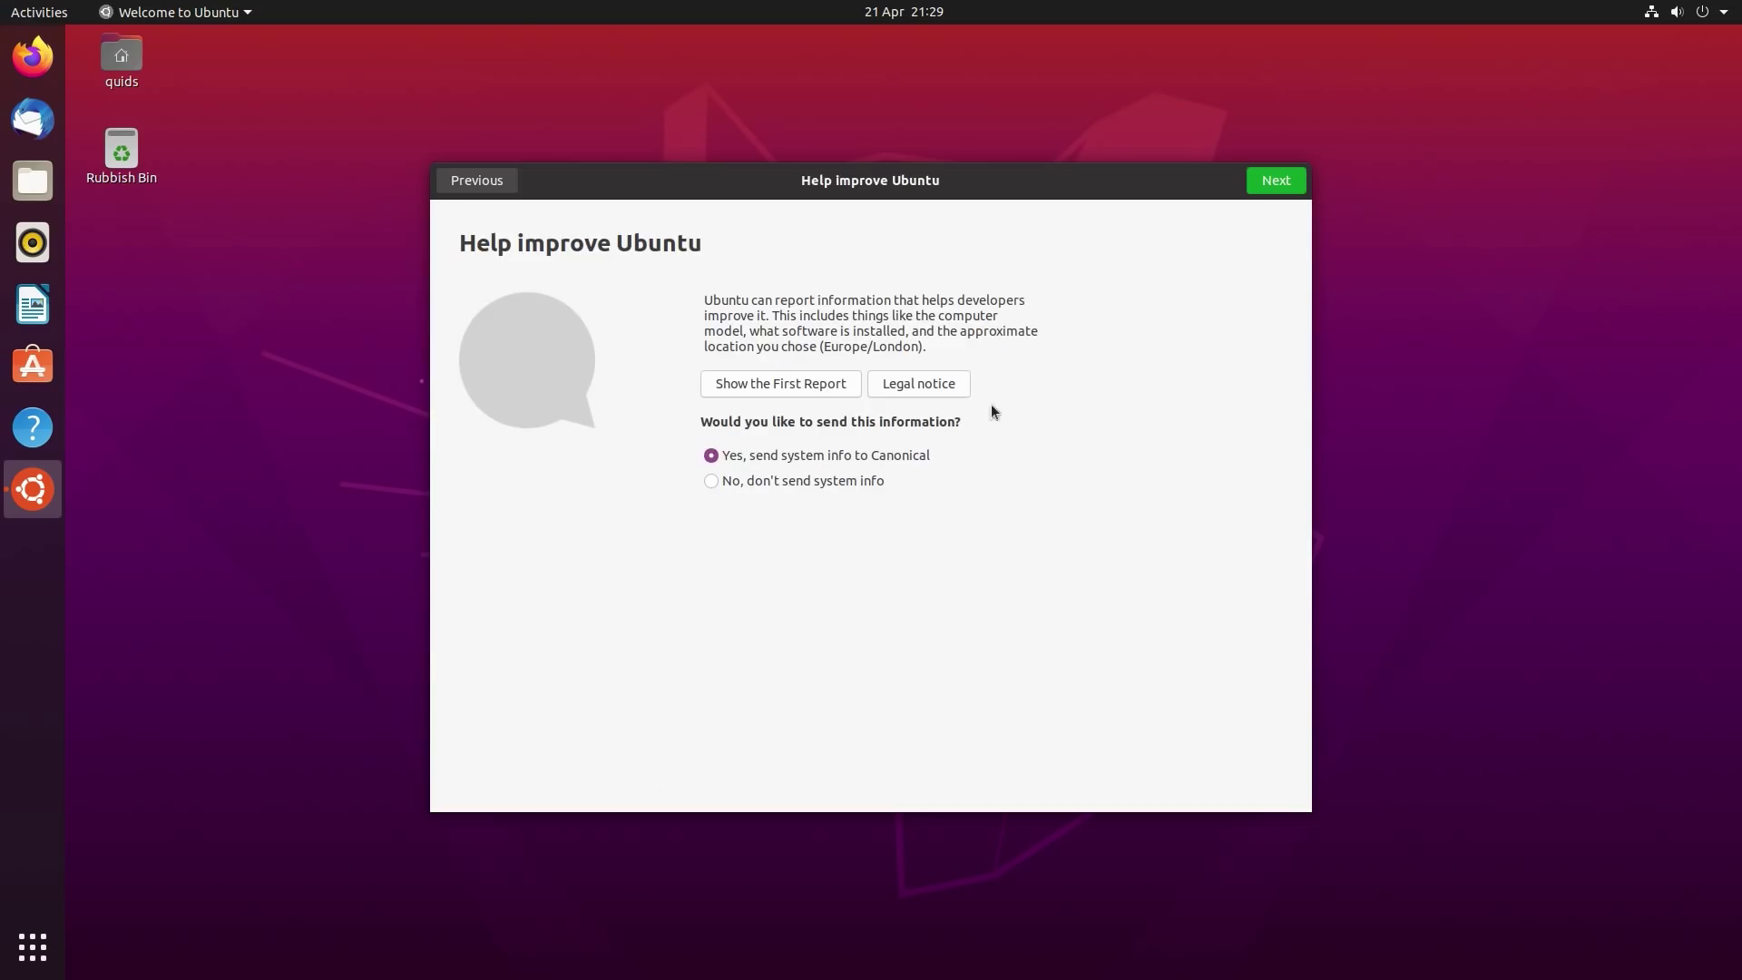
{"action": "left_click", "coordinate": [809, 483]}
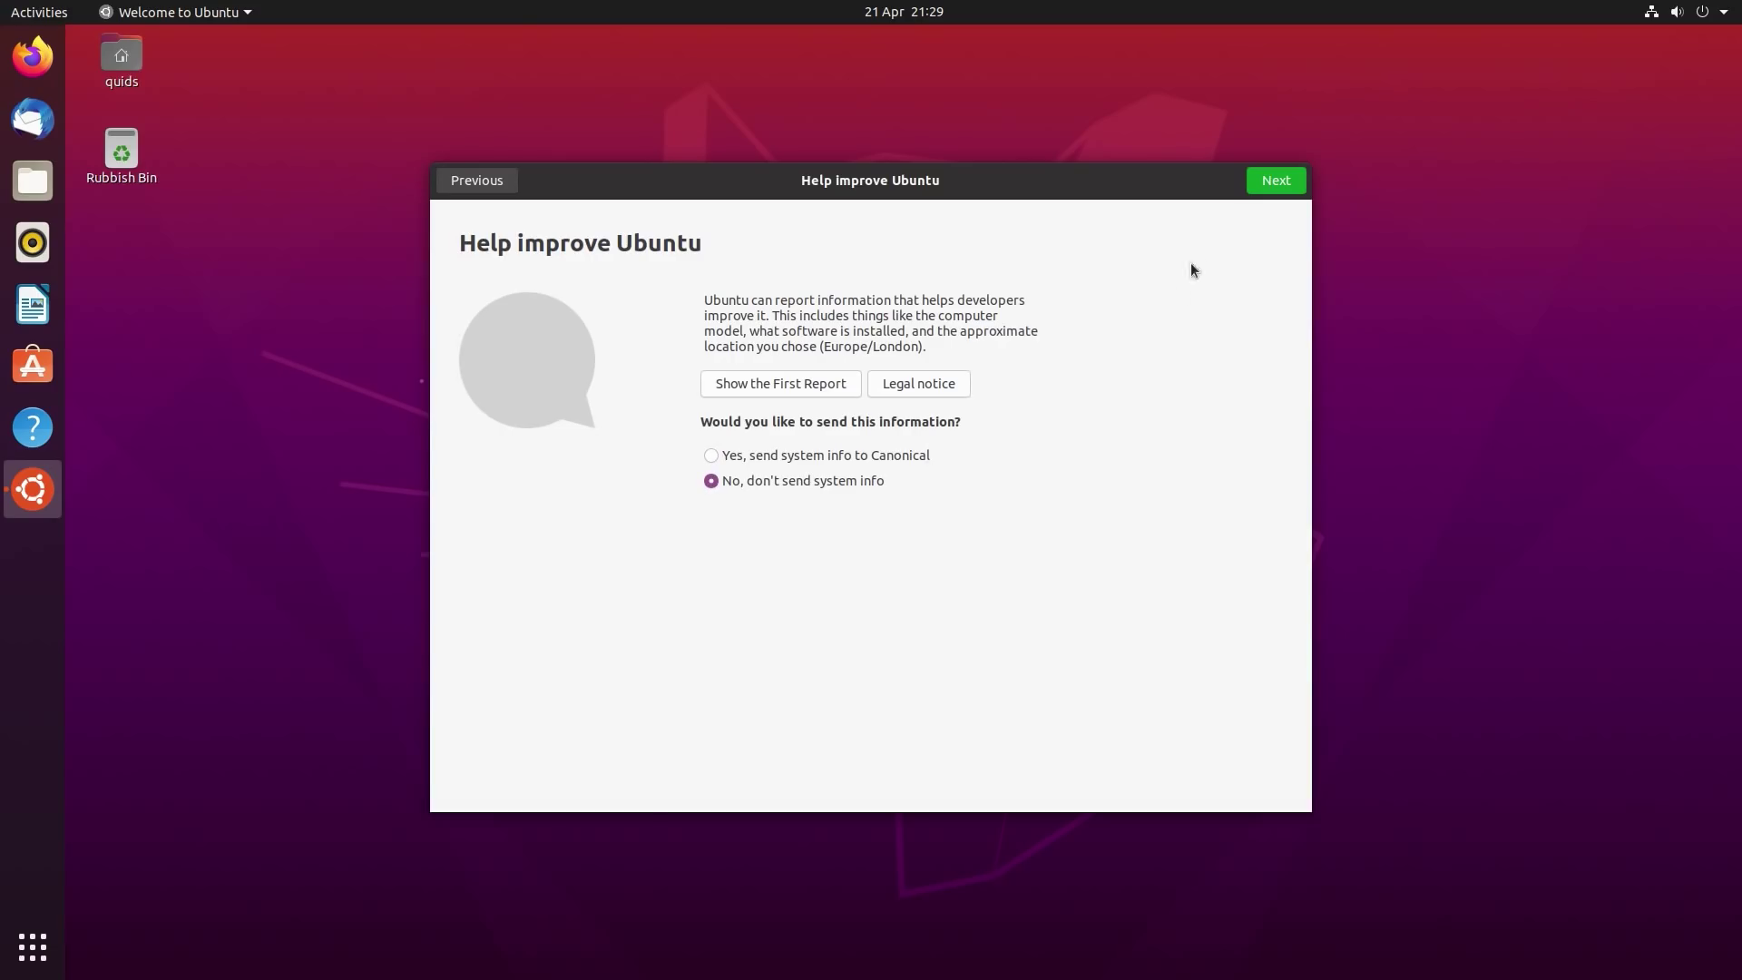
{"action": "left_click", "coordinate": [1273, 185]}
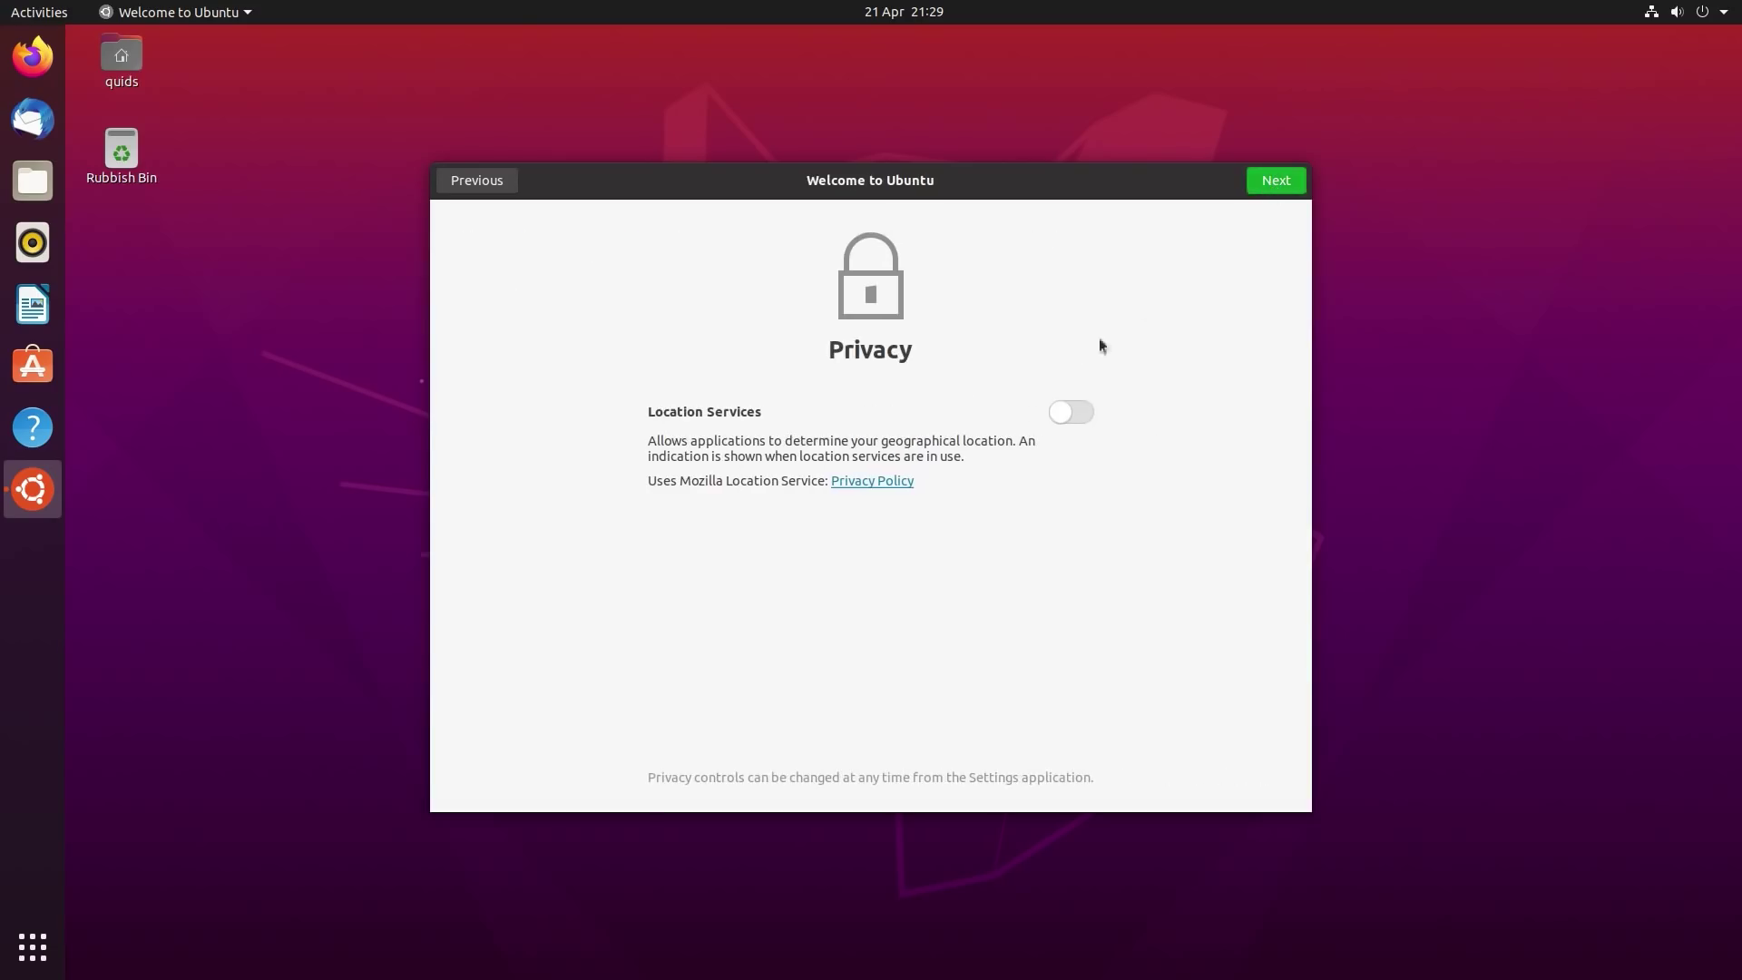
{"action": "left_click", "coordinate": [1272, 184]}
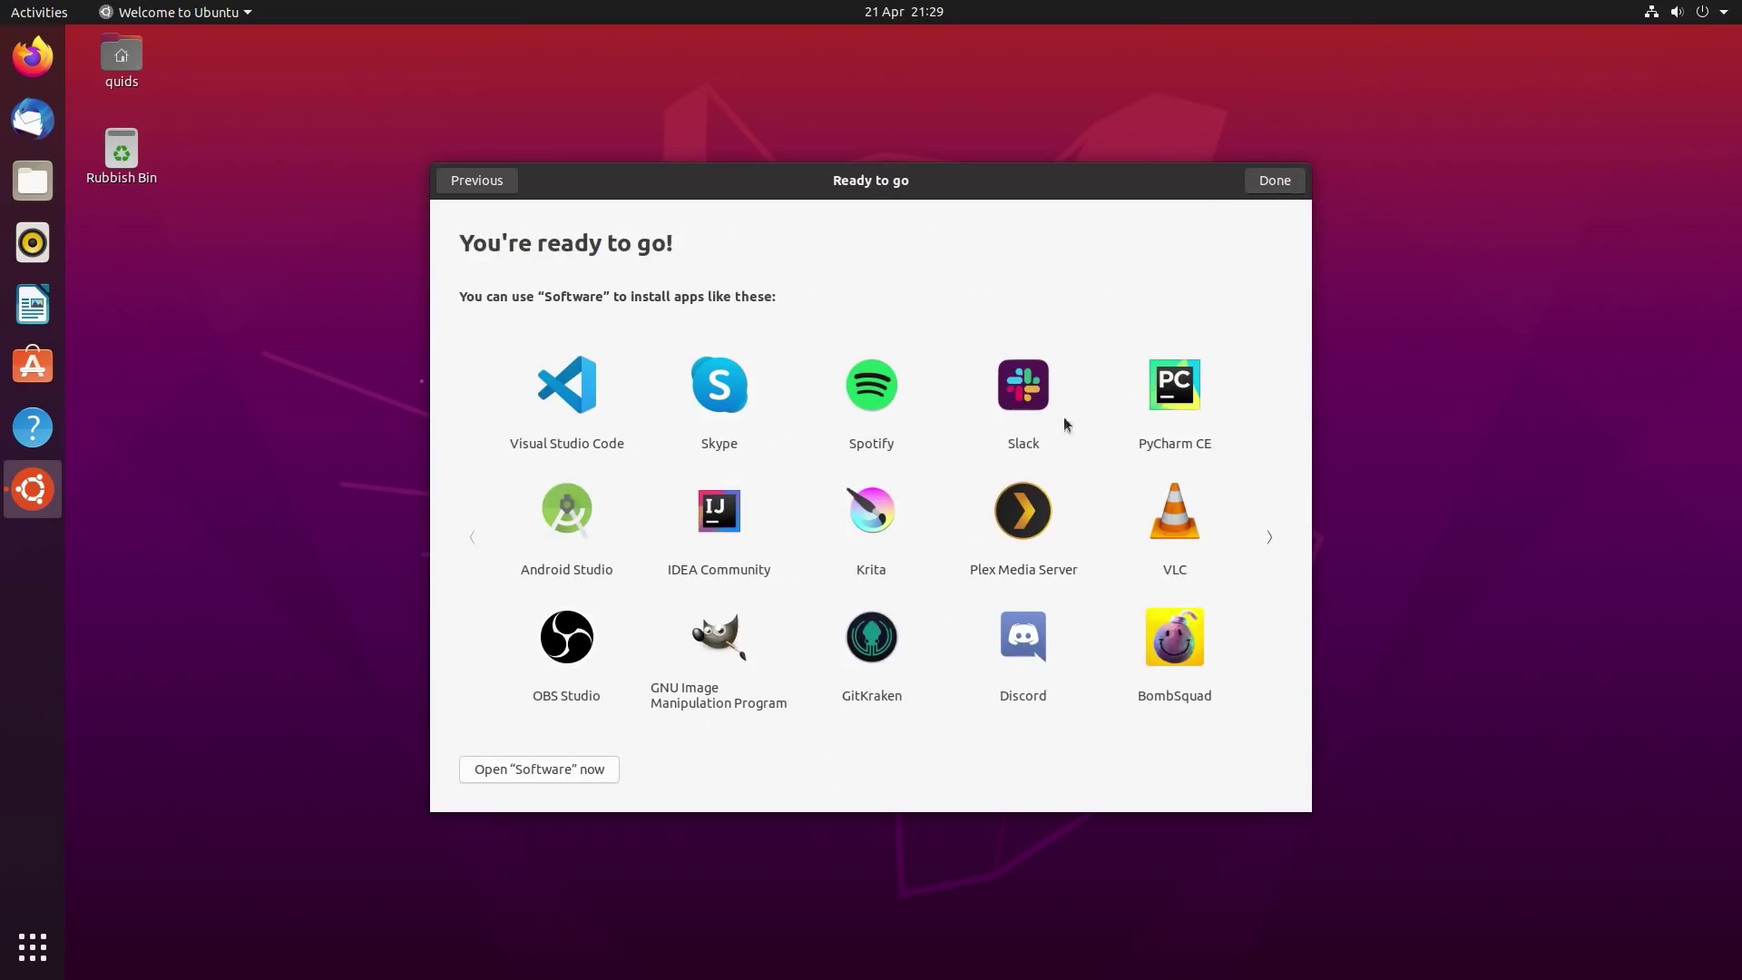
{"action": "left_click", "coordinate": [1268, 183]}
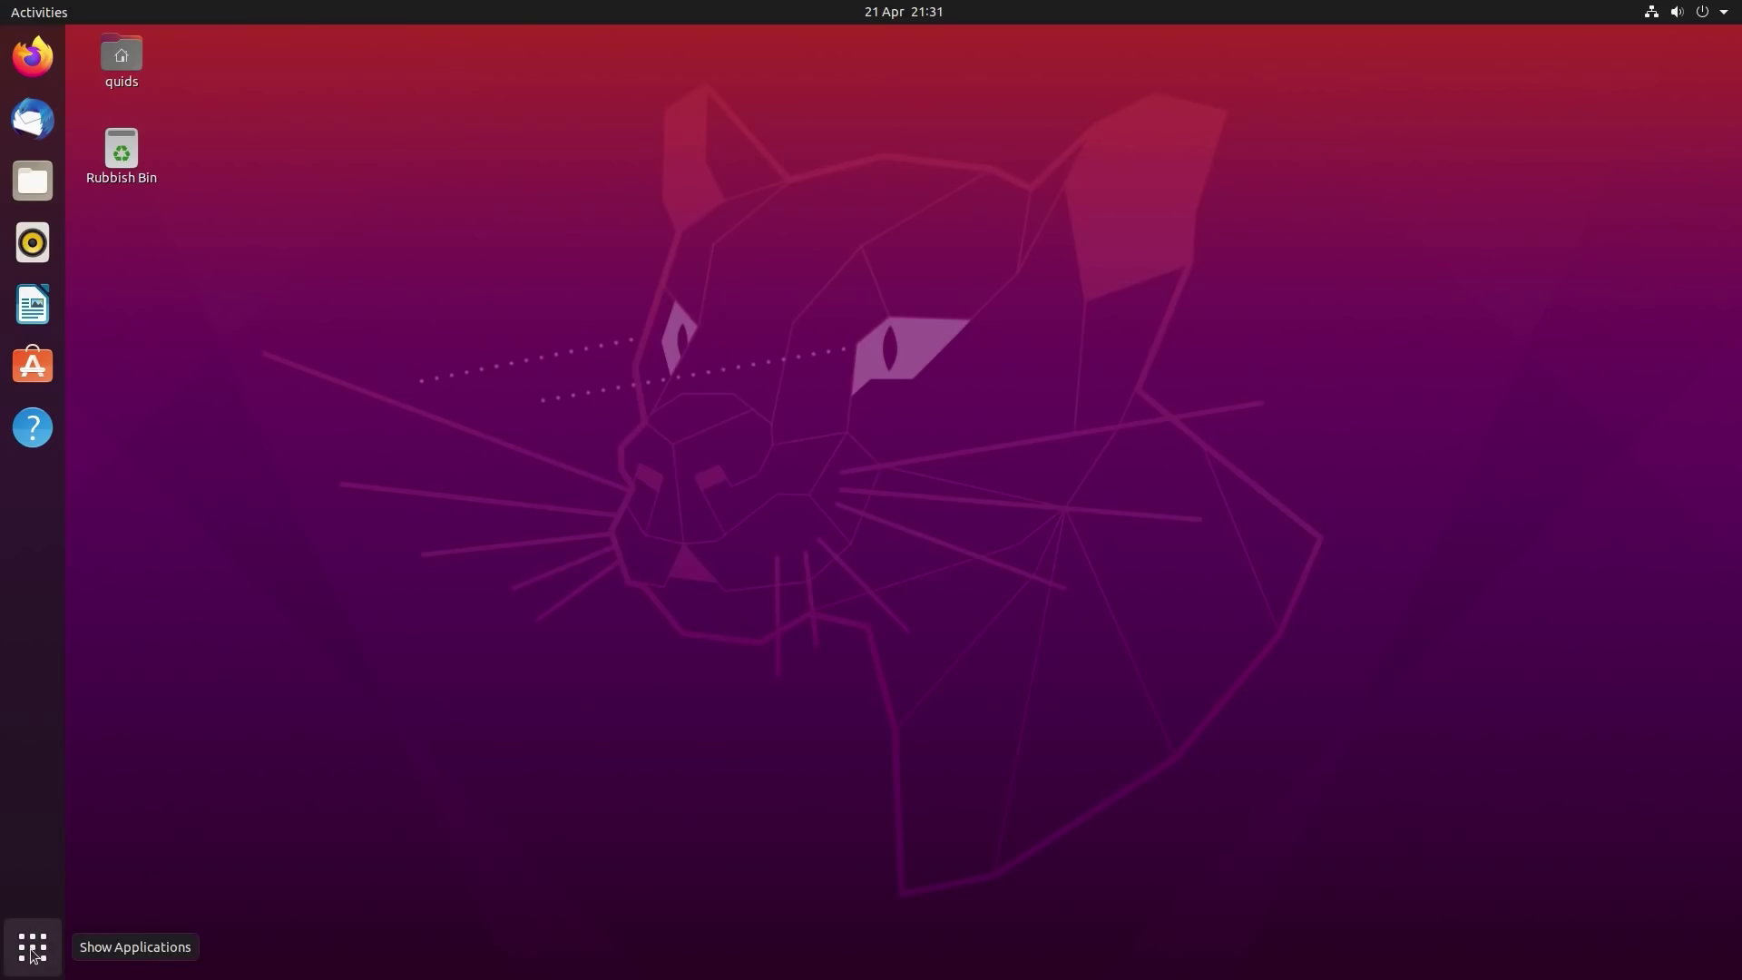
- Launch Software Updater and authorise installing the 132.8 MB of available updates with the account password
{"action": "left_click", "coordinate": [32, 948]}
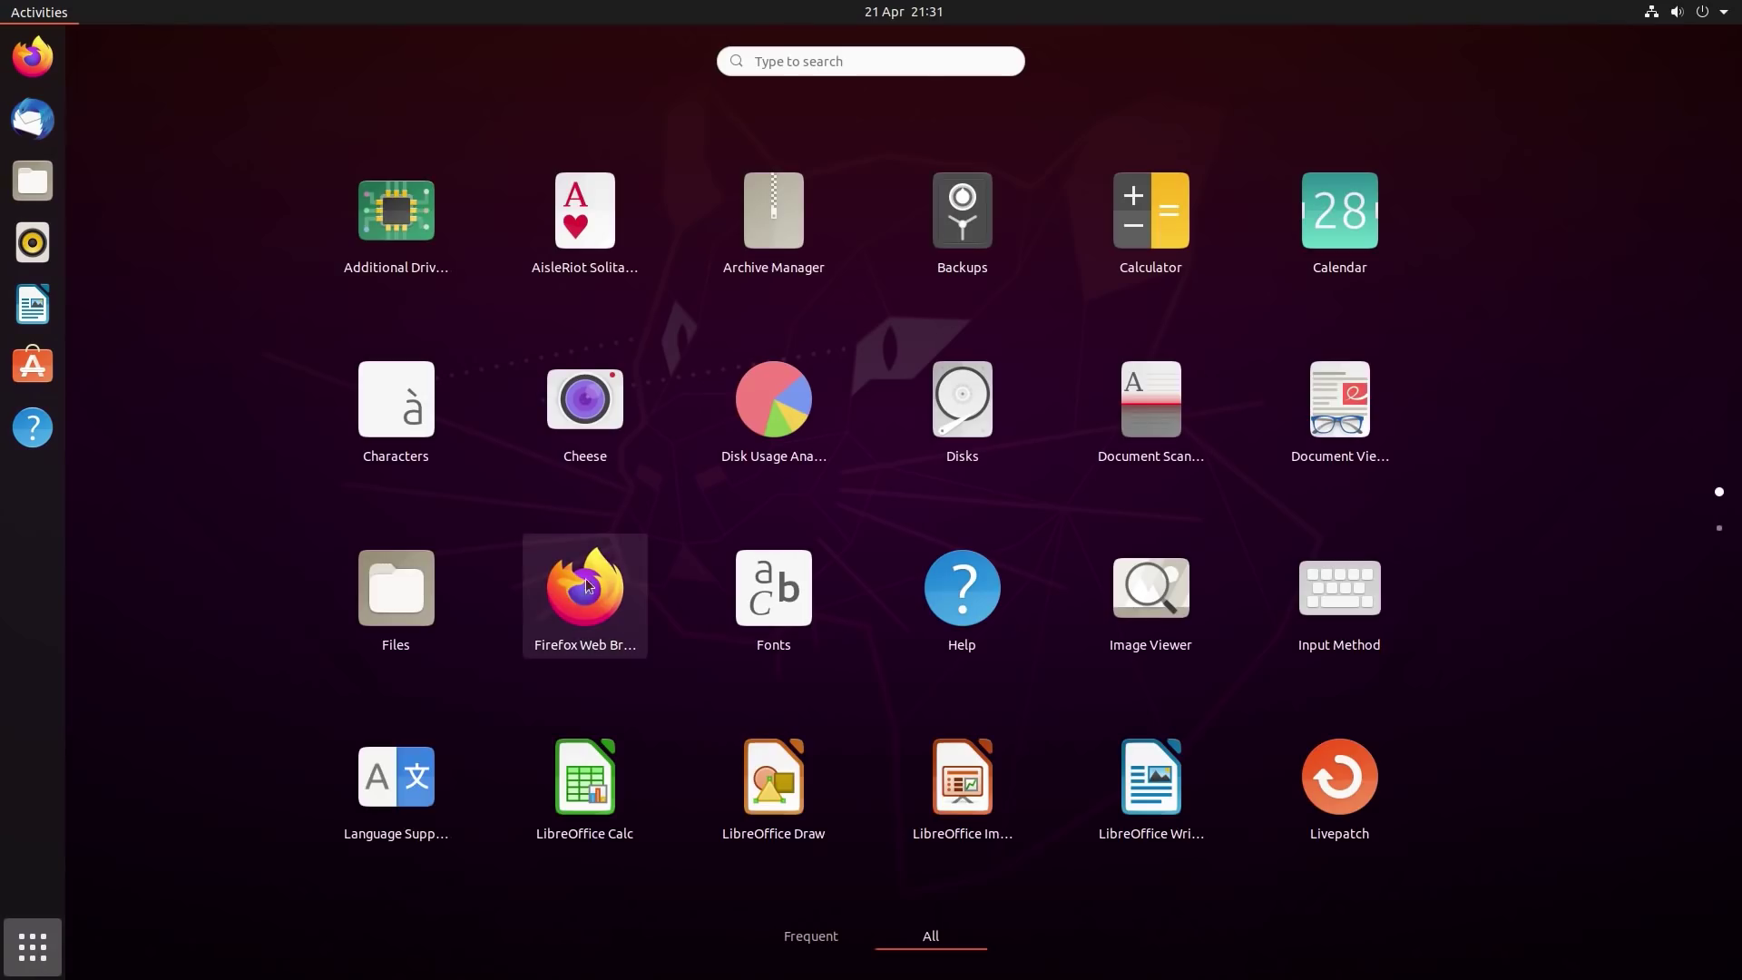
{"action": "type", "text": "upl"}
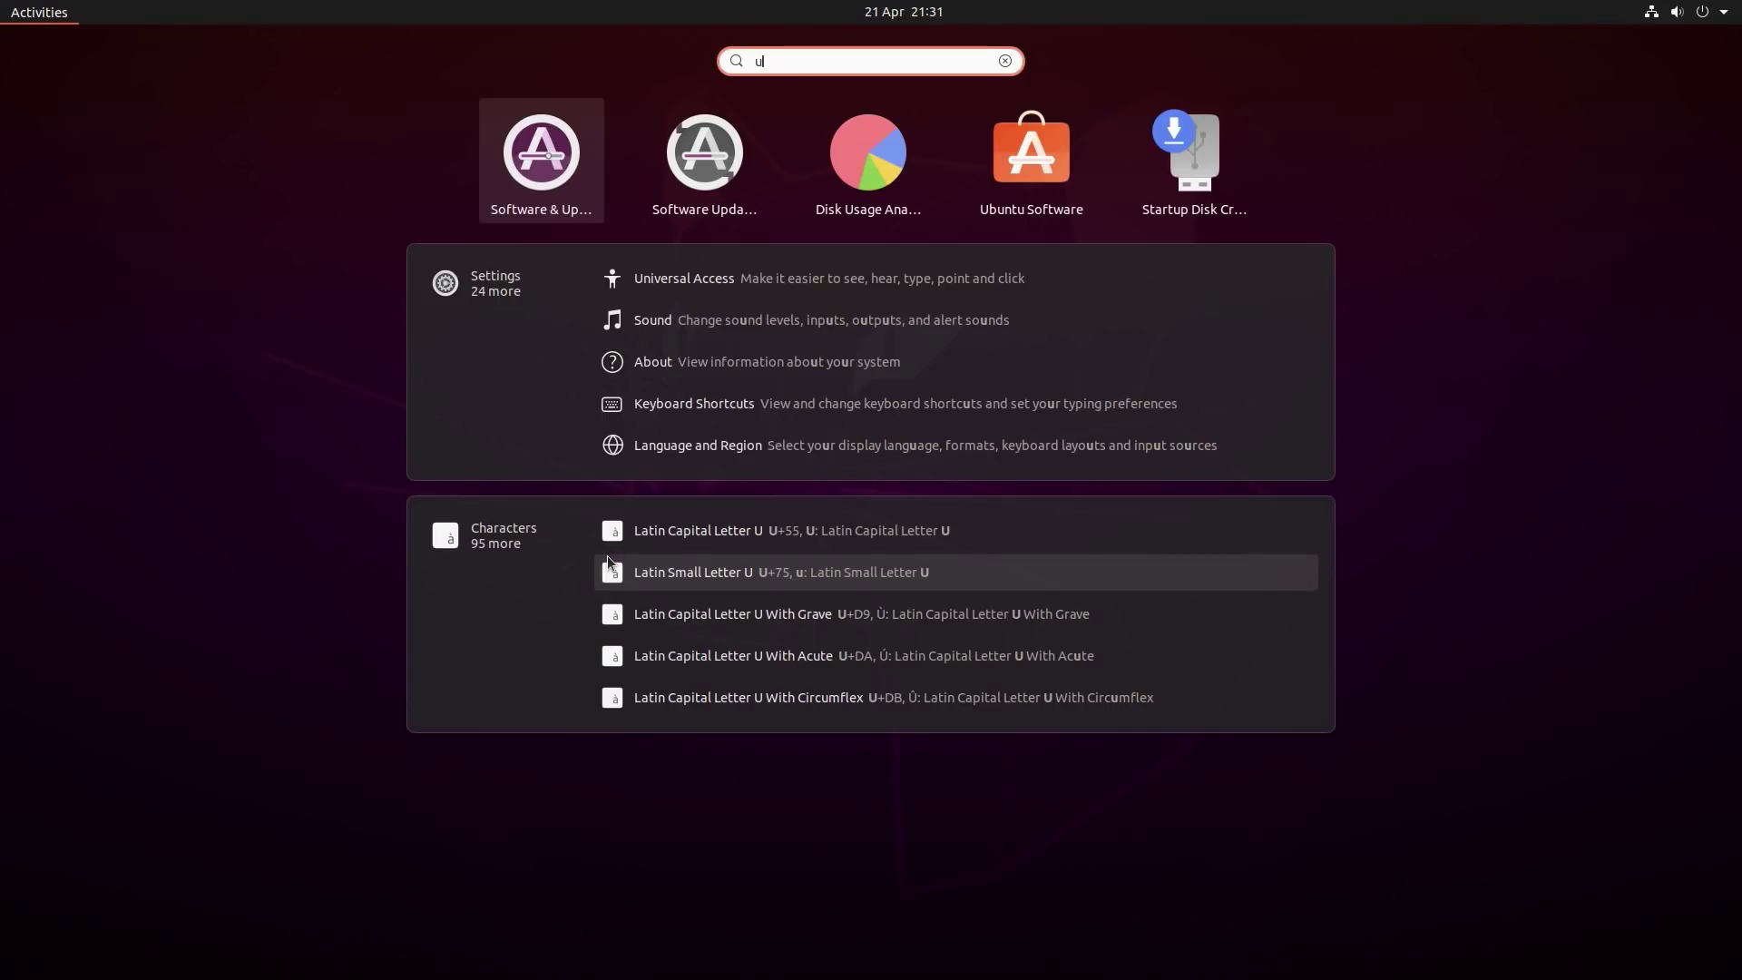
{"action": "left_click", "coordinate": [716, 176]}
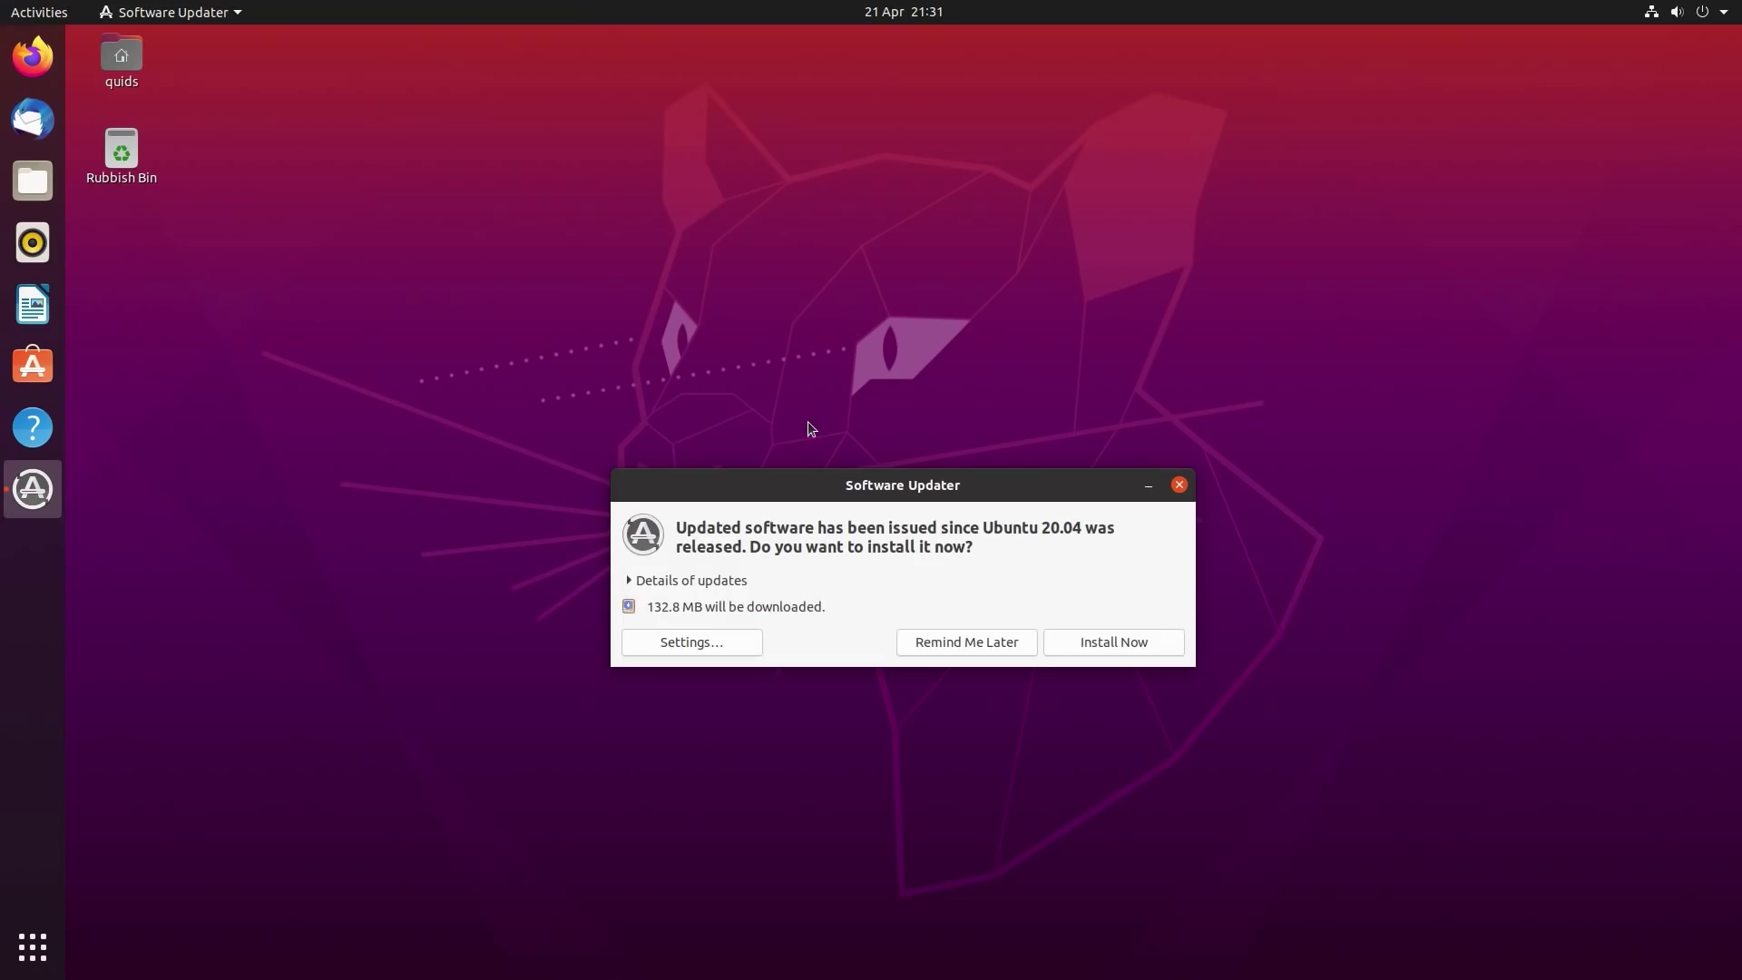
{"action": "left_click", "coordinate": [1125, 640]}
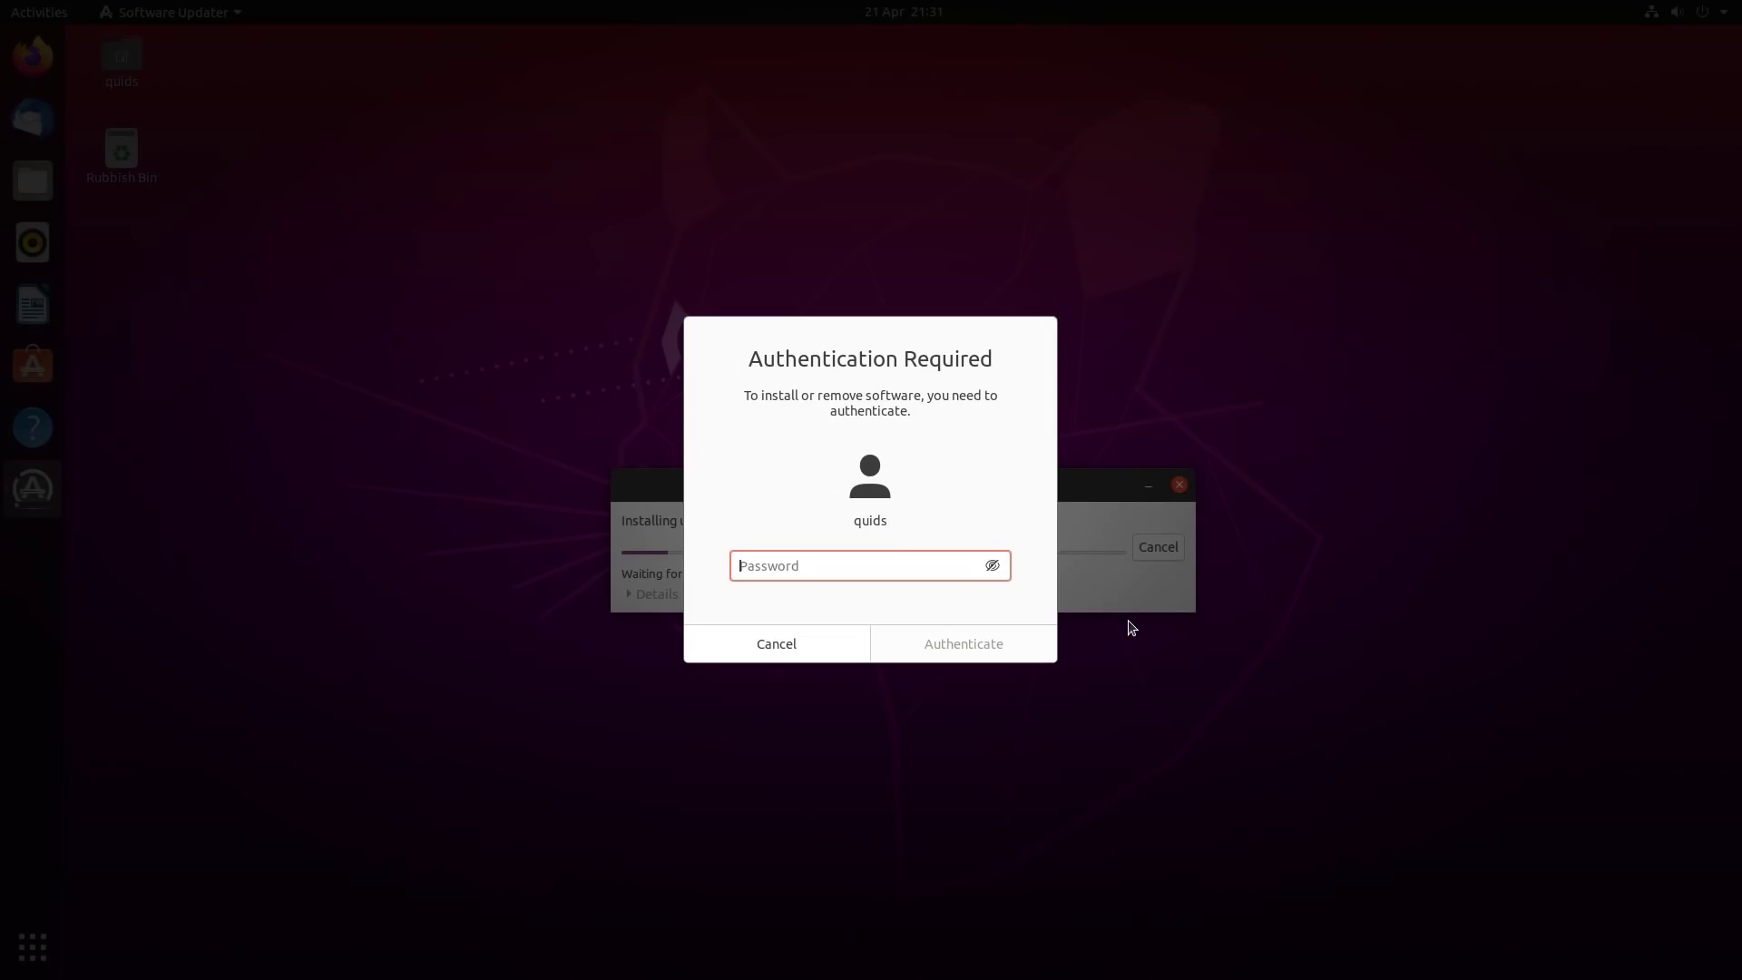
{"action": "type", "text": "**********"}
{"action": "key", "text": "Return"}
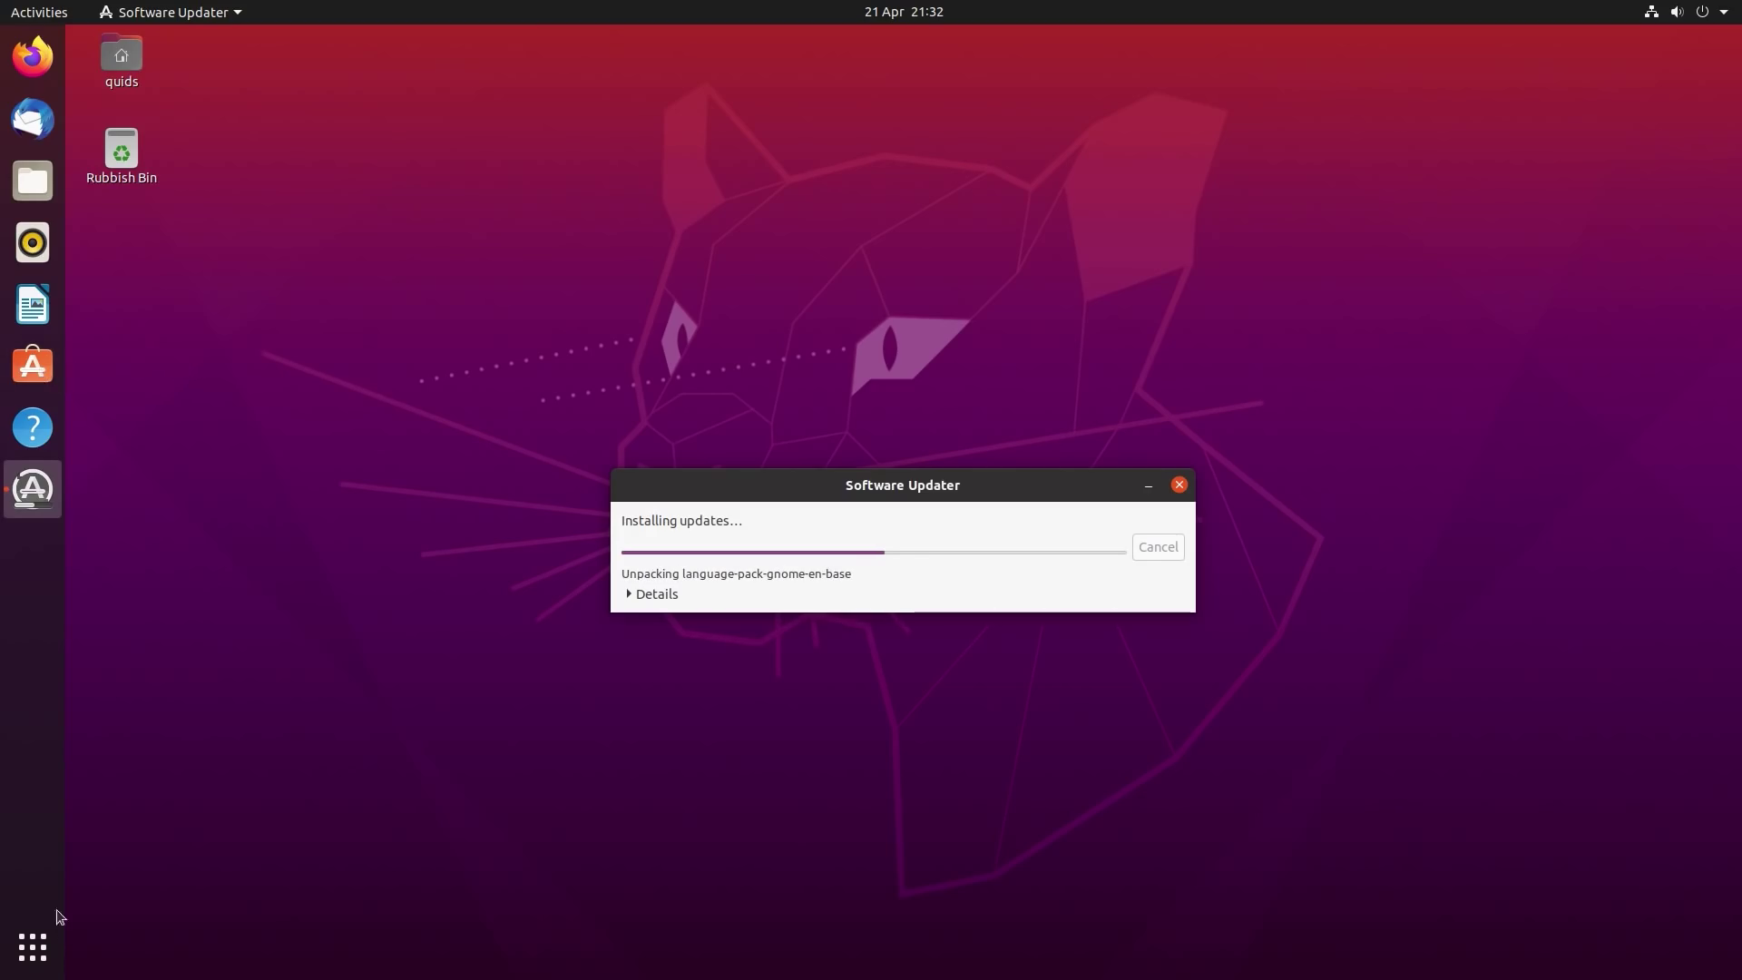
- Launch Ubuntu Software by searching 'soft', then bring up the Snapcraft store in Firefox
{"action": "left_click", "coordinate": [33, 946]}
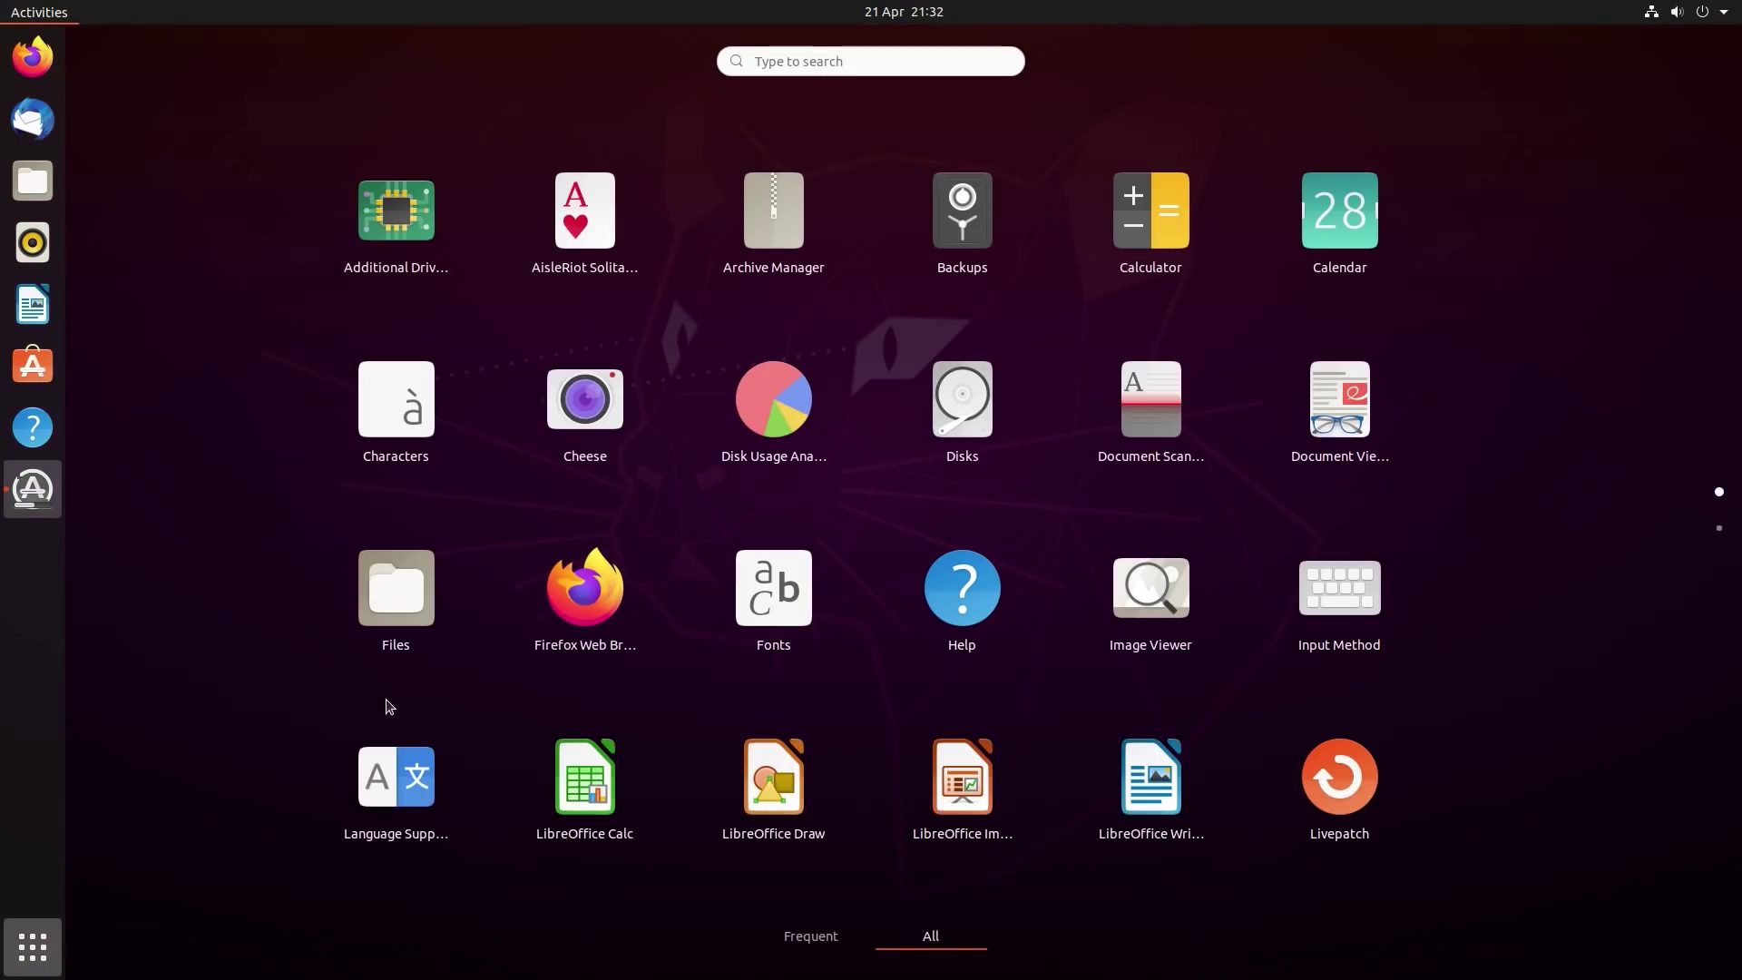
{"action": "type", "text": "soft"}
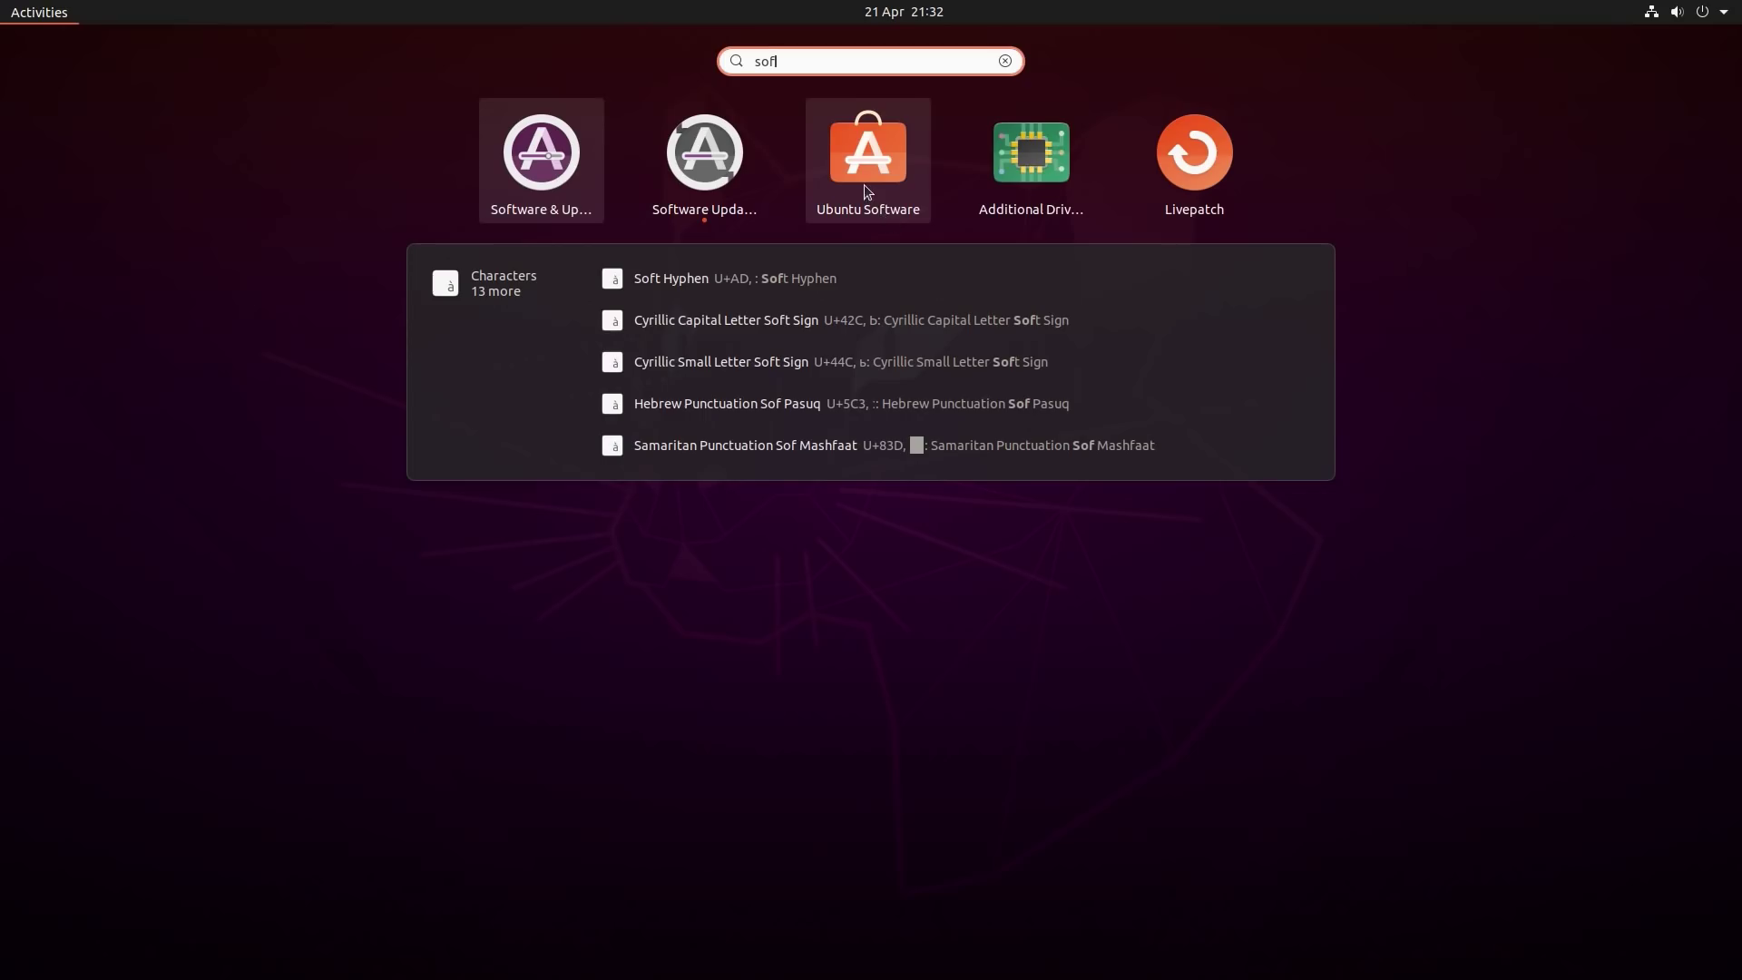
{"action": "left_click", "coordinate": [864, 184]}
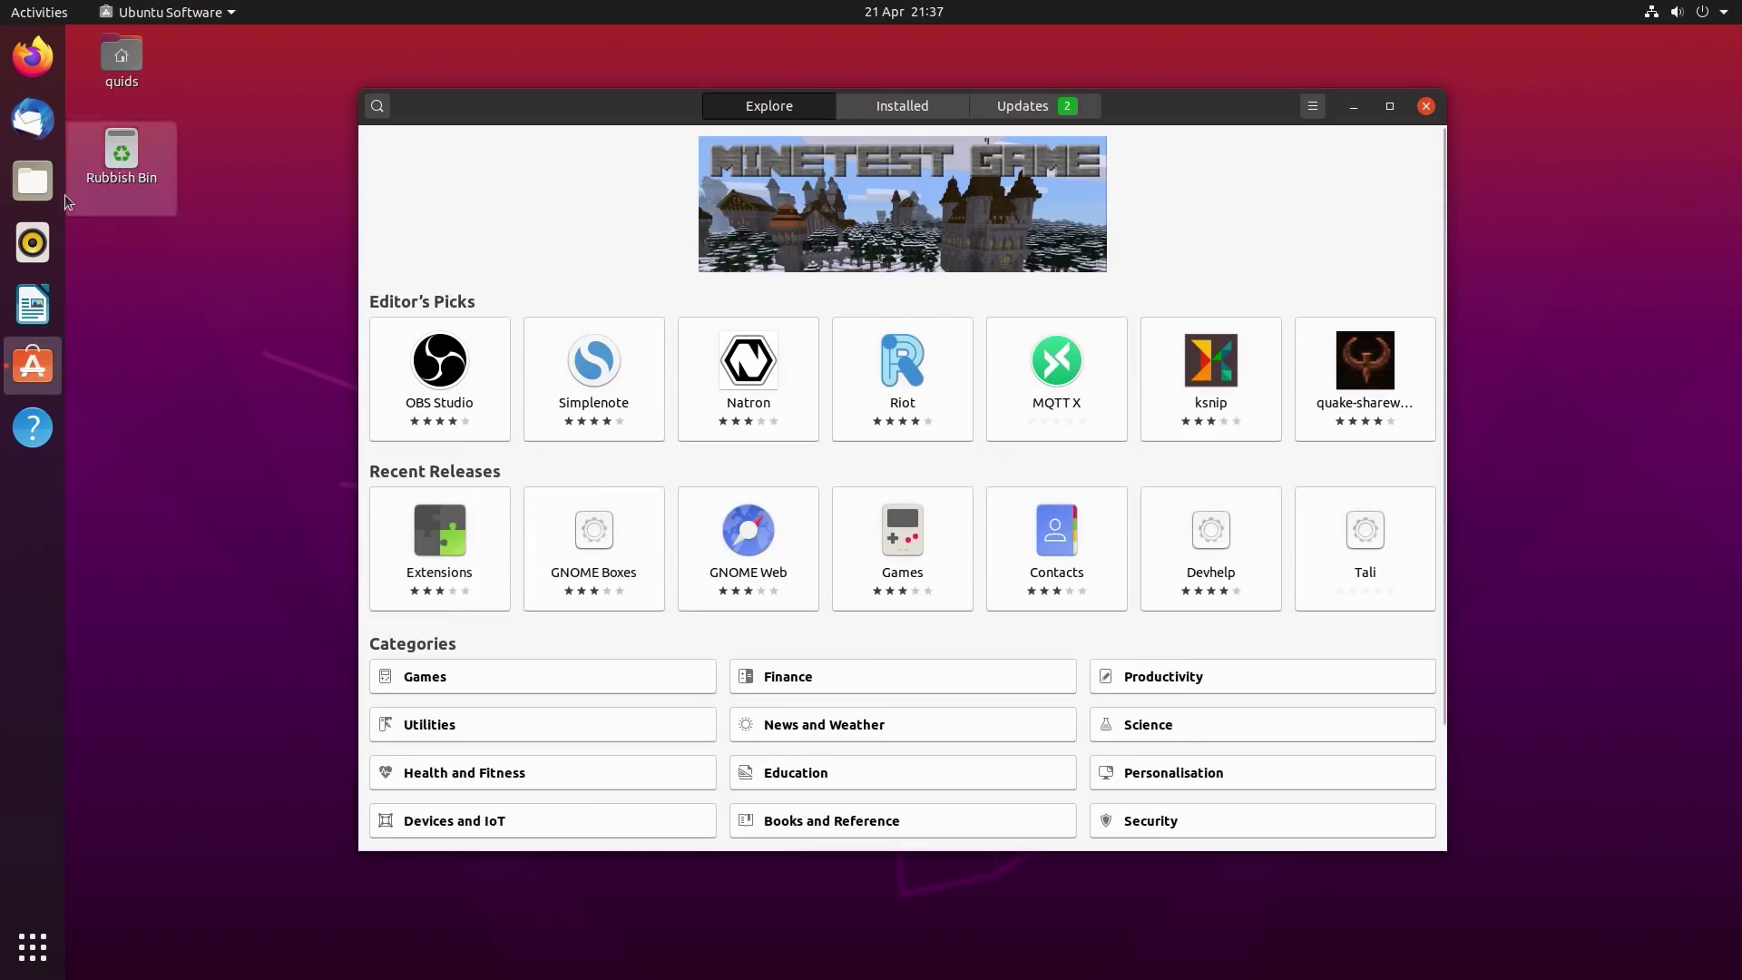
{"action": "left_click", "coordinate": [32, 56]}
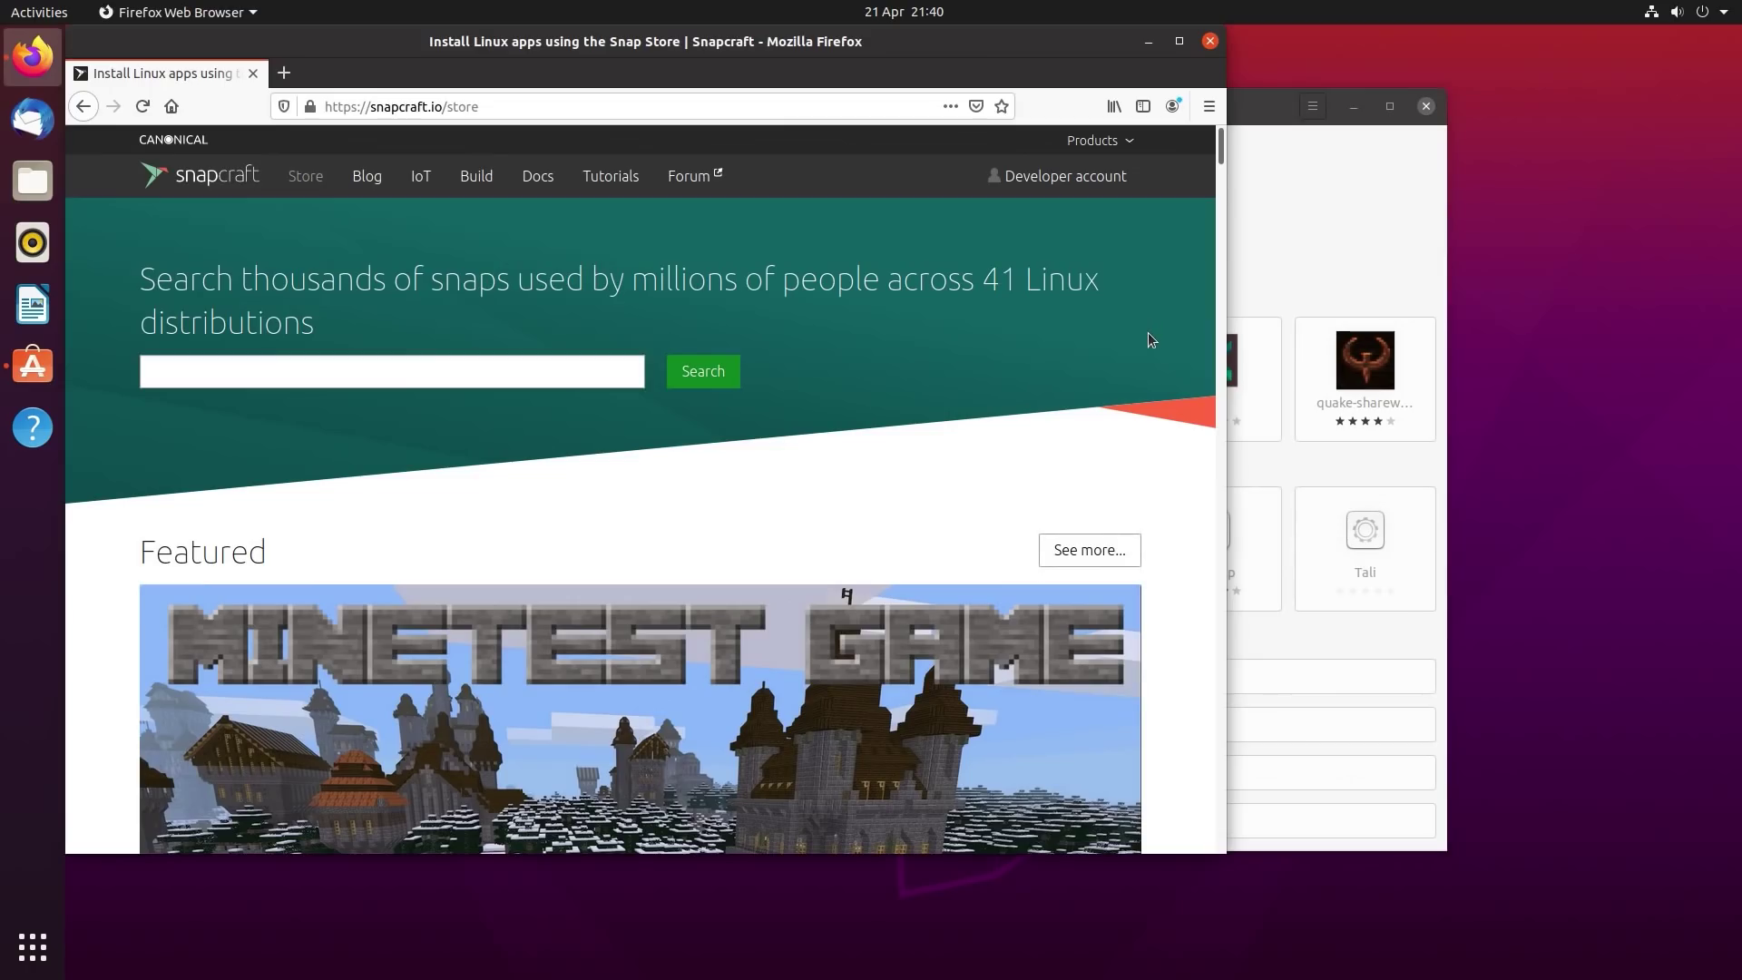
- Scroll the Snapcraft store past Featured, Development and Games listings down to the Social section
{"action": "scroll", "coordinate": [1148, 334], "scroll_direction": "down", "scroll_amount": 3}
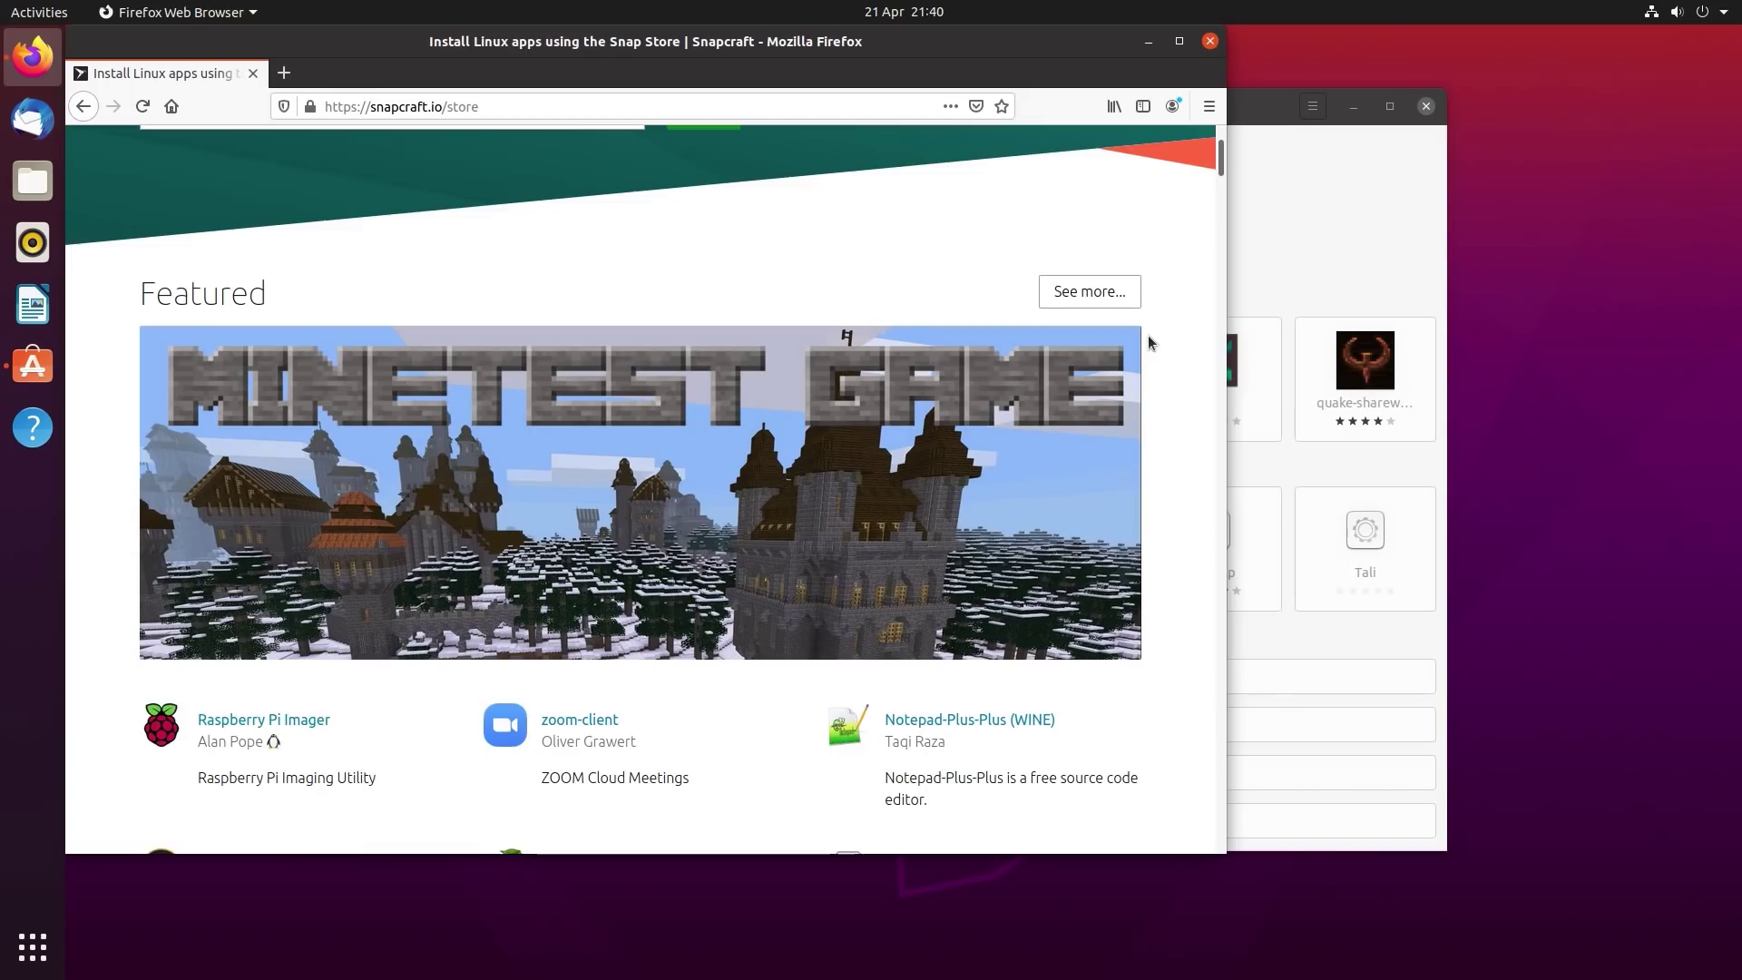
{"action": "scroll", "coordinate": [1149, 336], "scroll_direction": "down", "scroll_amount": 3}
{"action": "scroll", "coordinate": [1149, 342], "scroll_direction": "down", "scroll_amount": 3}
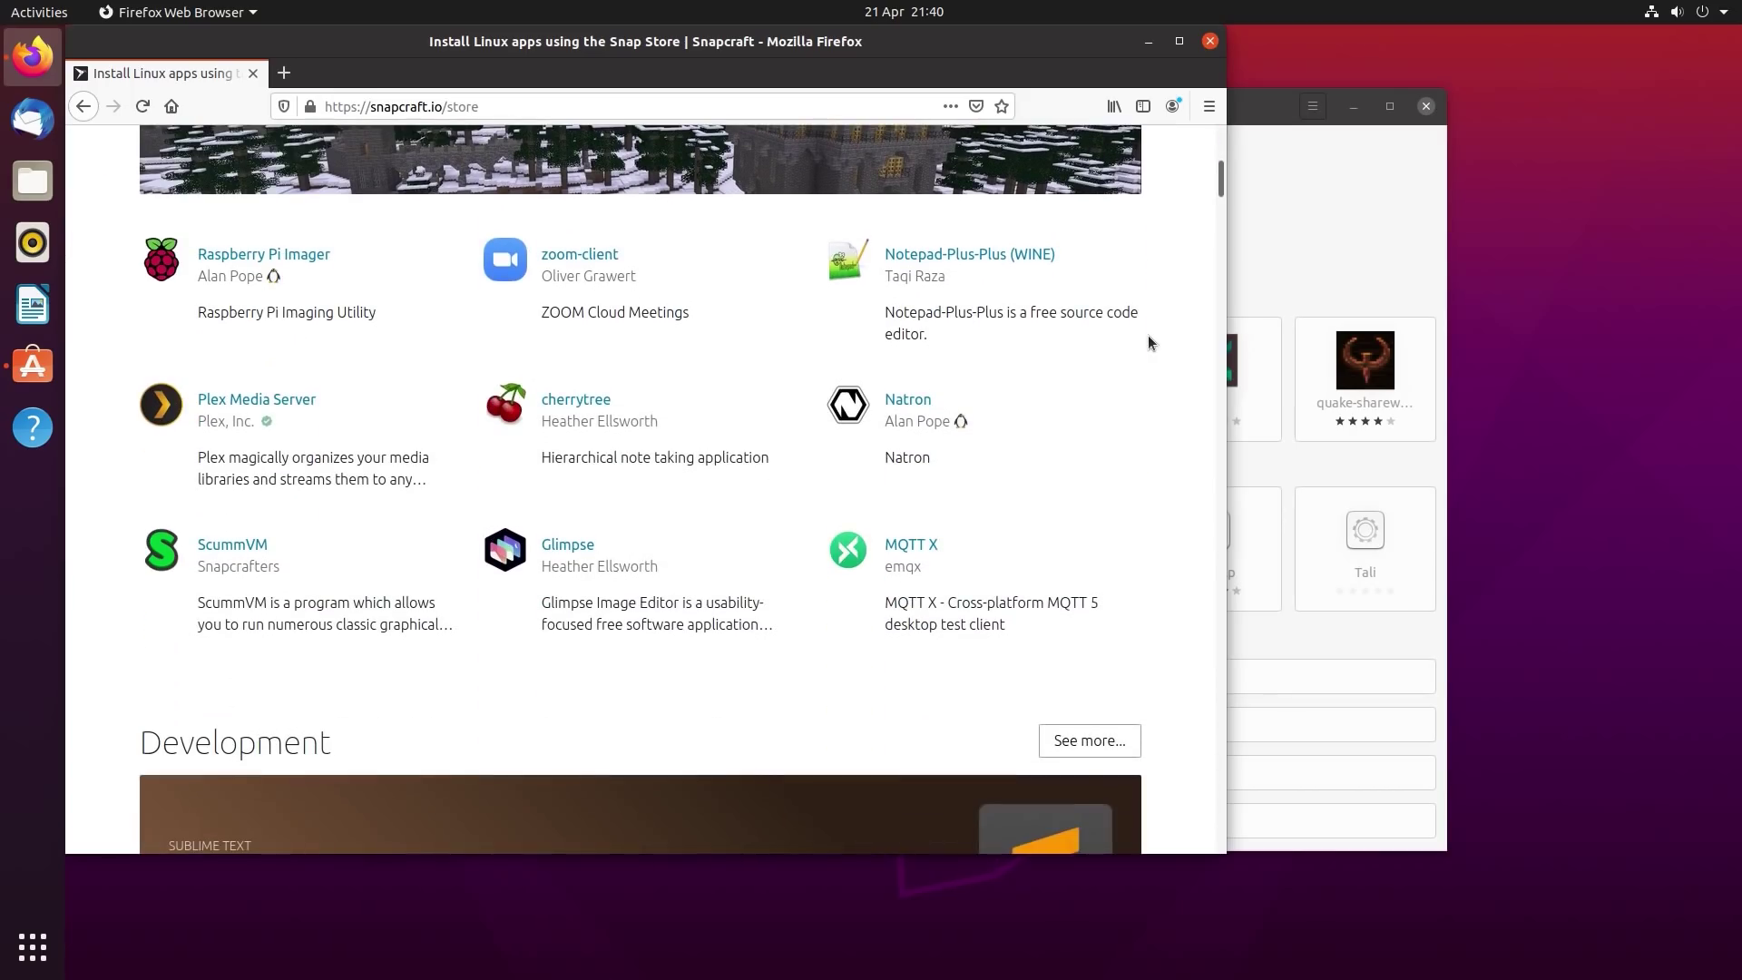
{"action": "scroll", "coordinate": [1148, 342], "scroll_direction": "down", "scroll_amount": 3}
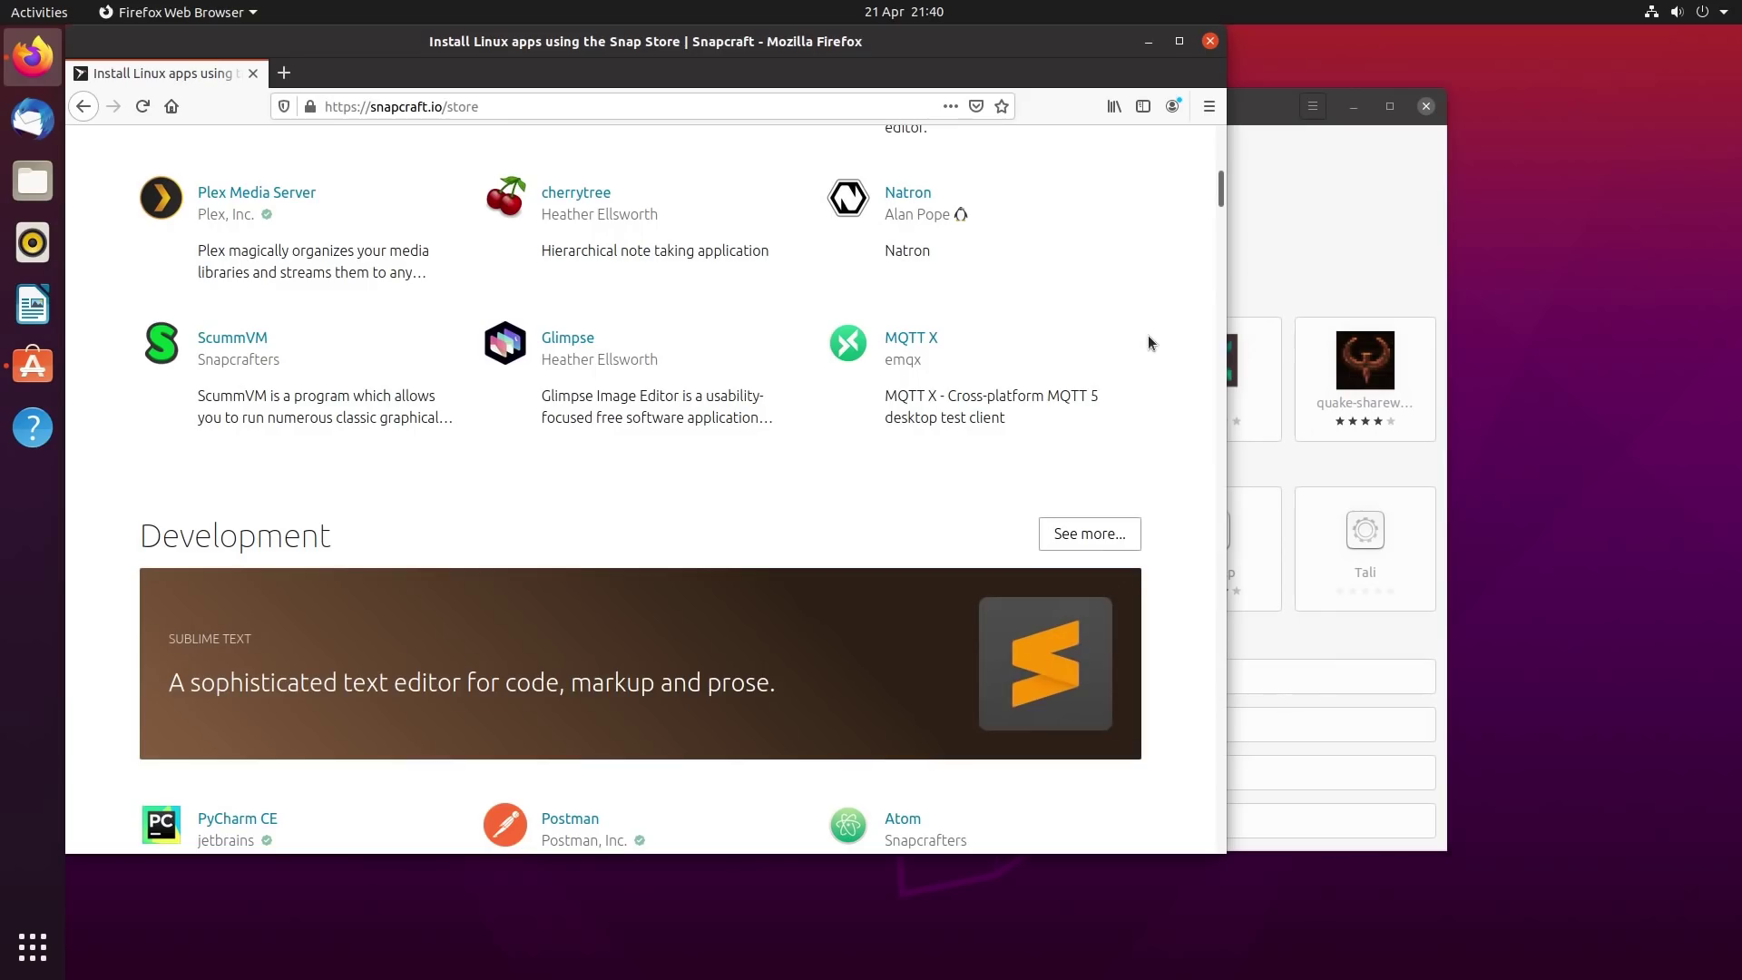
{"action": "scroll", "coordinate": [1149, 342], "scroll_direction": "down", "scroll_amount": 5}
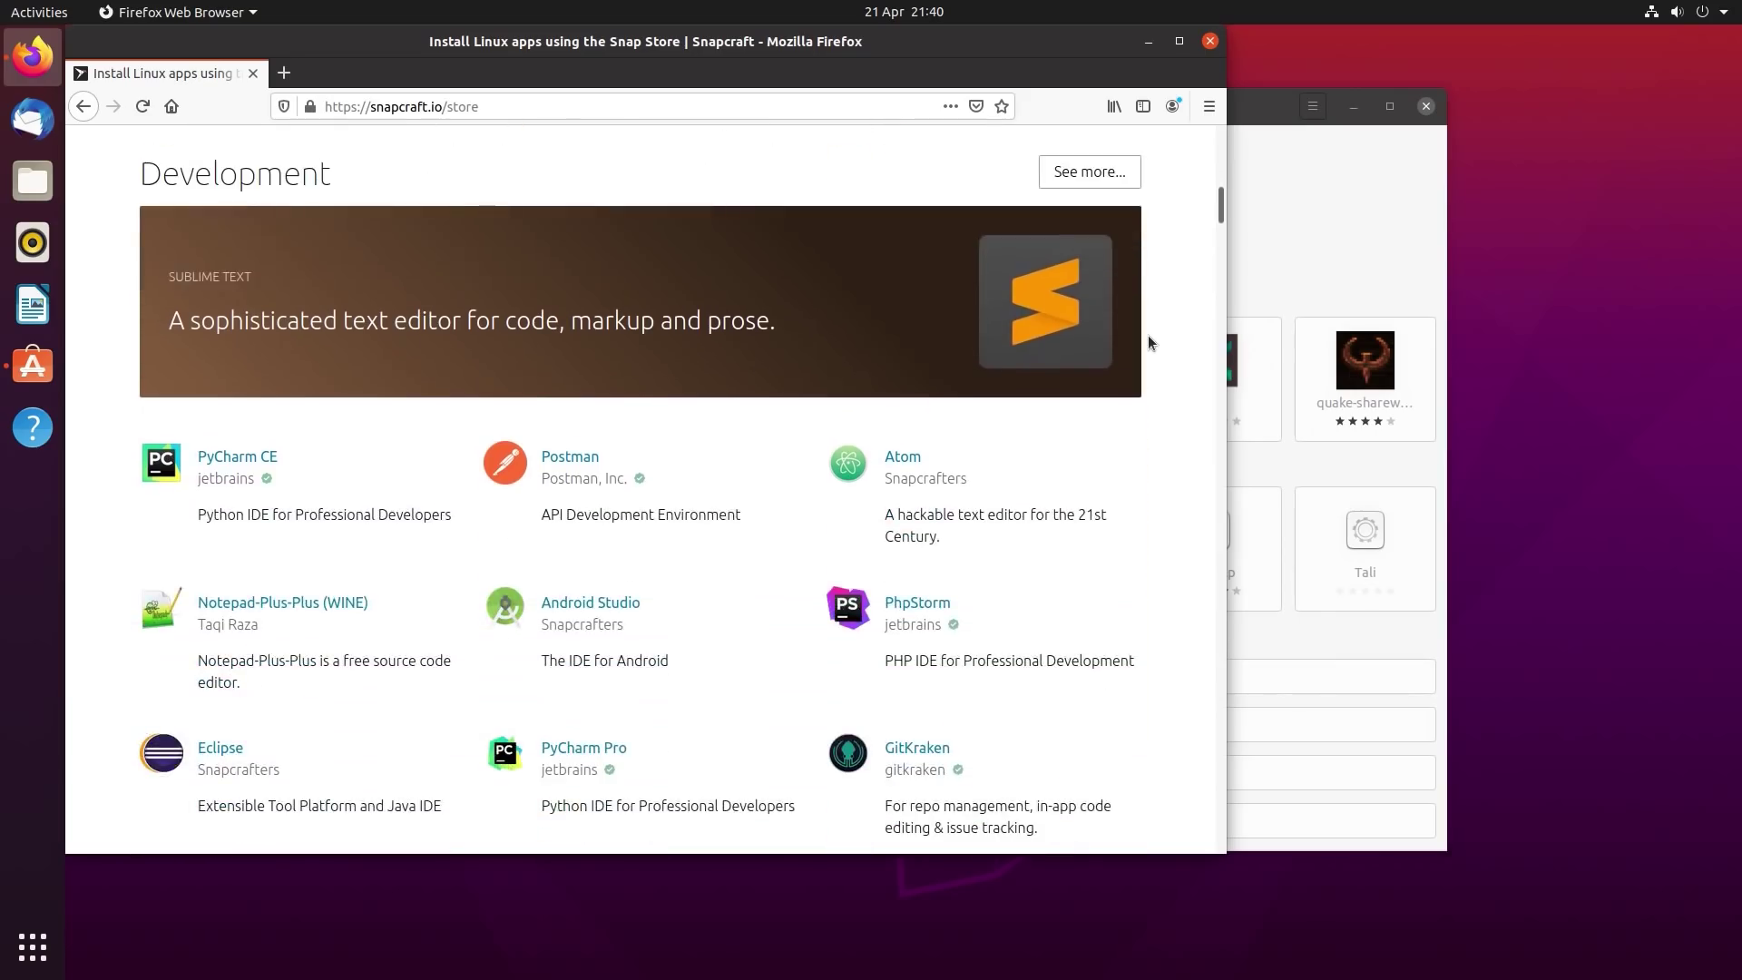
{"action": "scroll", "coordinate": [1149, 342], "scroll_direction": "down", "scroll_amount": 2}
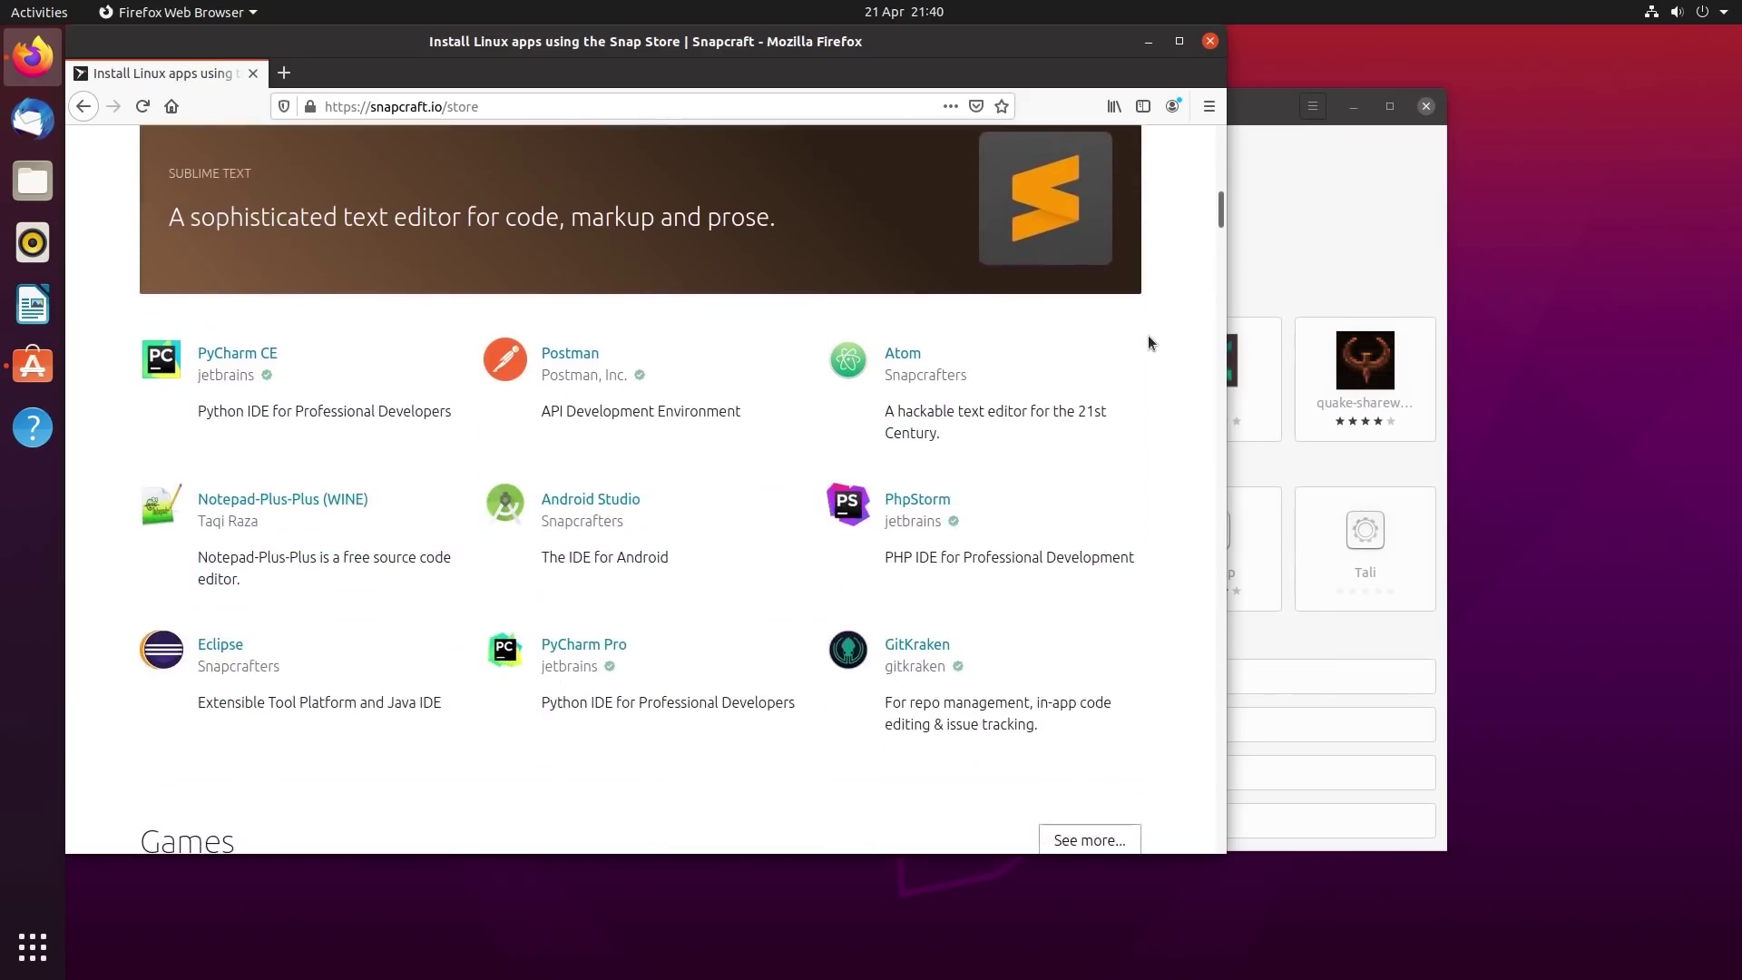
{"action": "scroll", "coordinate": [1149, 338], "scroll_direction": "down", "scroll_amount": 4}
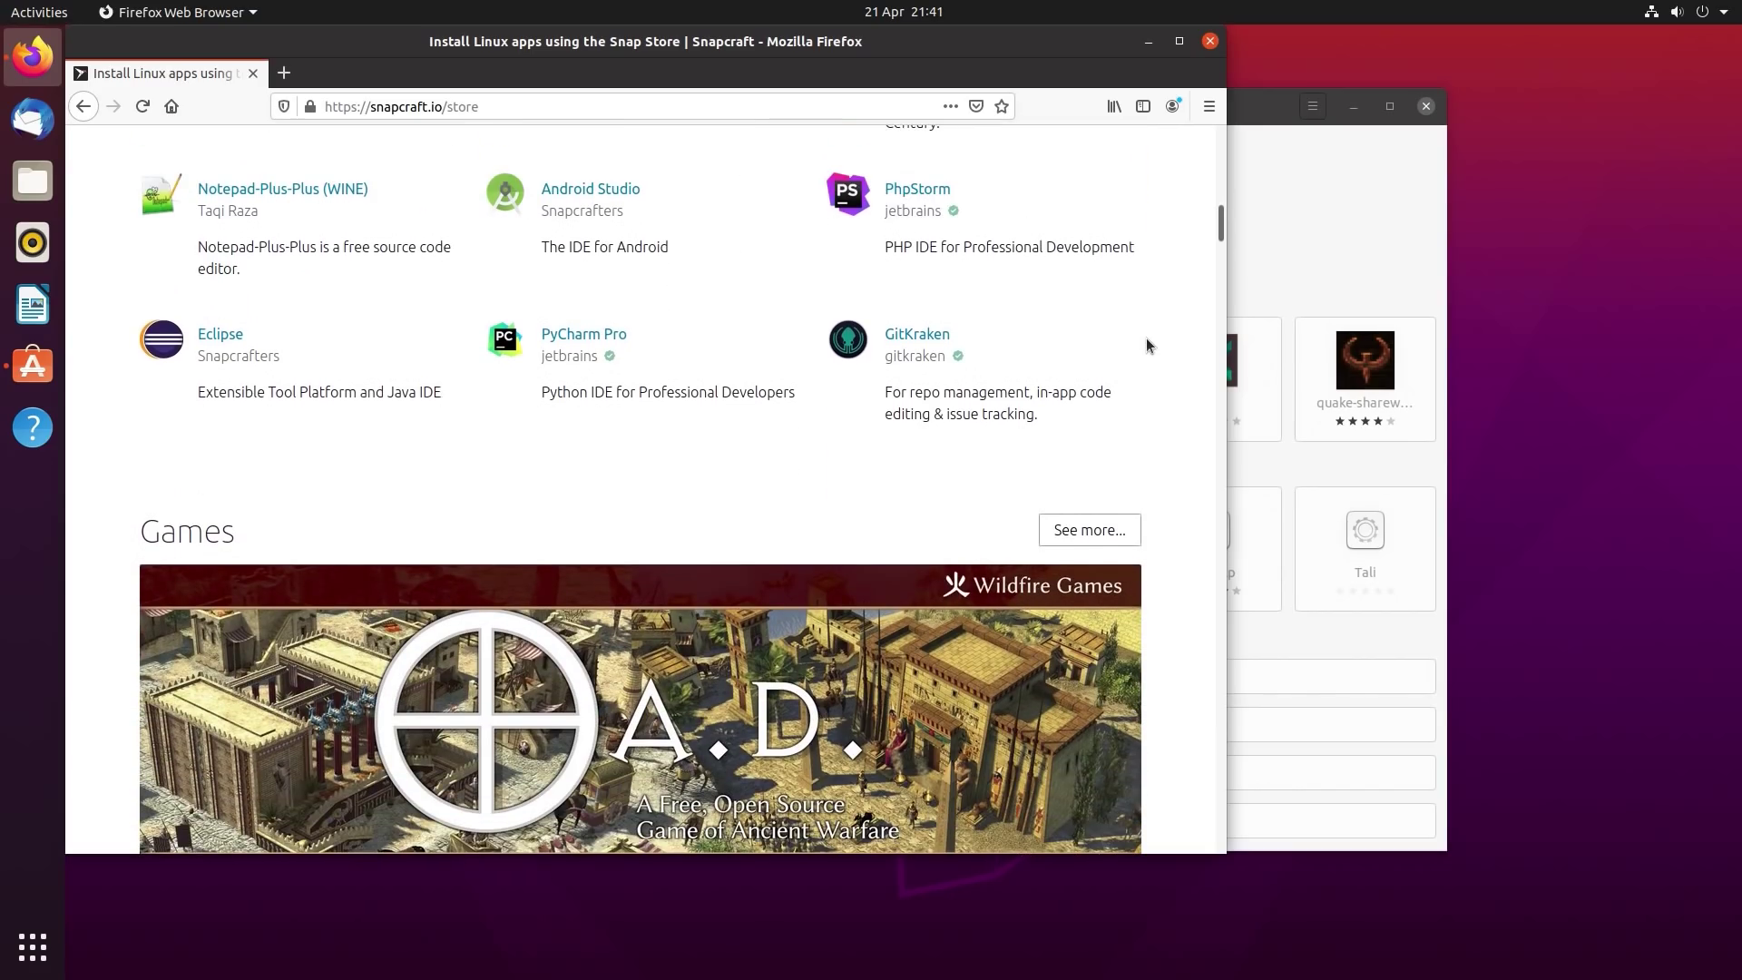
{"action": "scroll", "coordinate": [1148, 345], "scroll_direction": "down", "scroll_amount": 4}
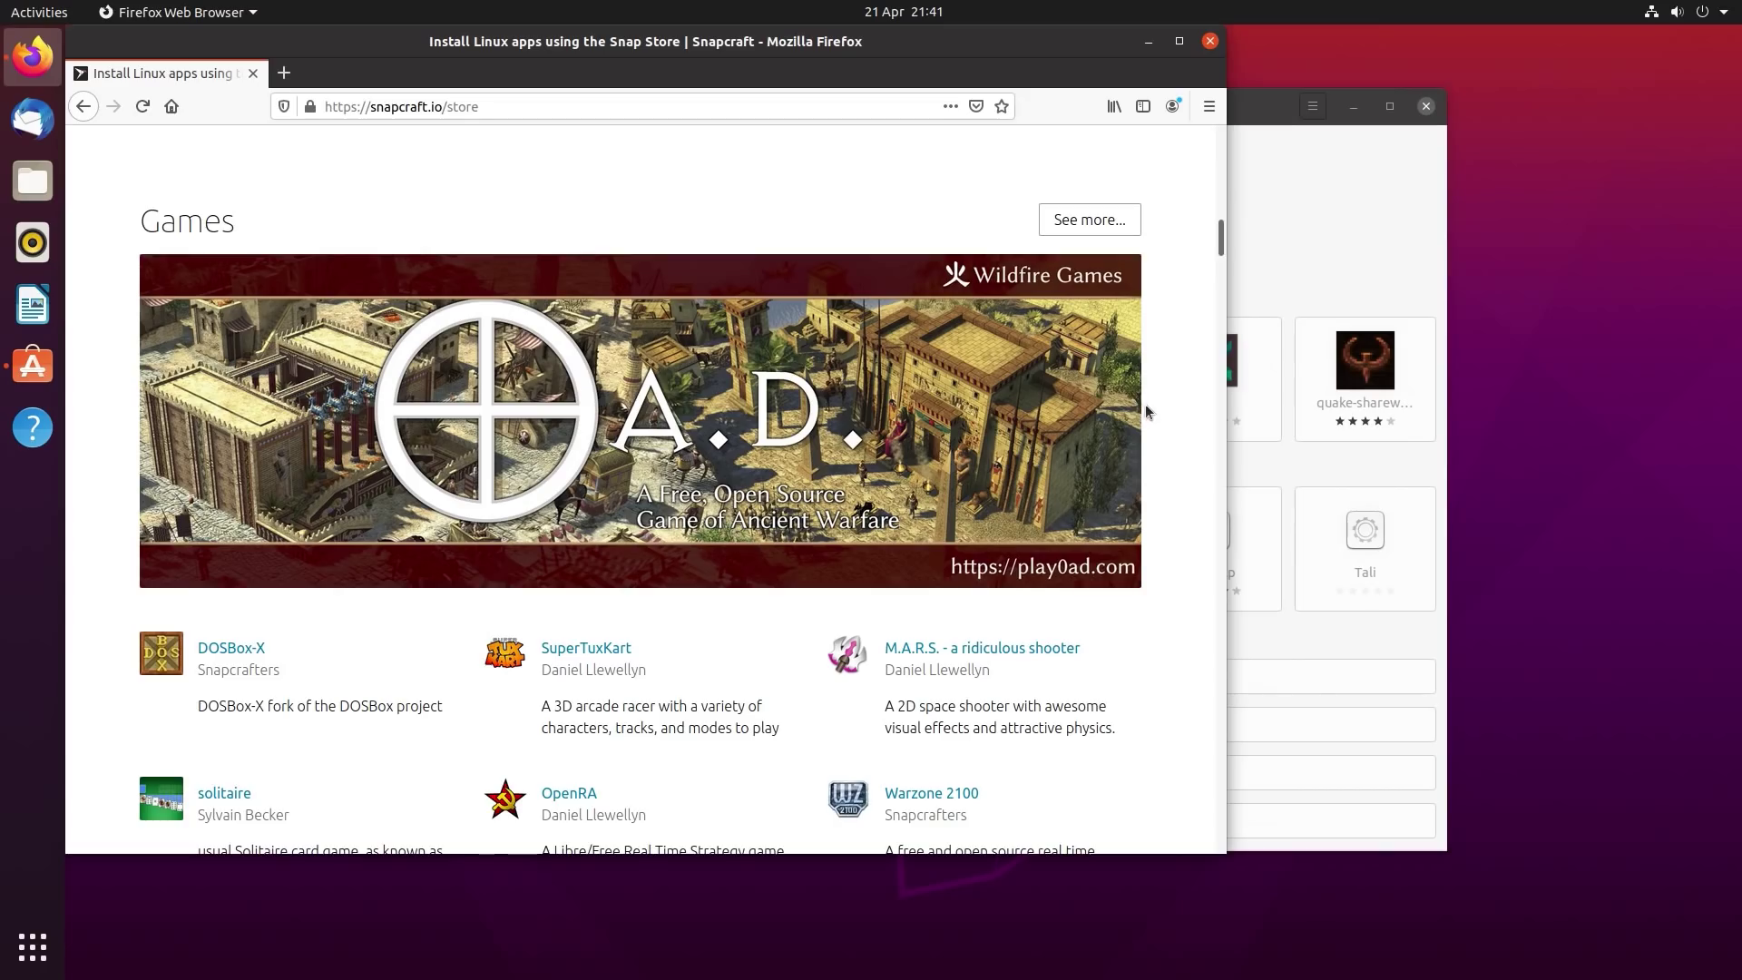
{"action": "scroll", "coordinate": [1162, 418], "scroll_direction": "down", "scroll_amount": 2}
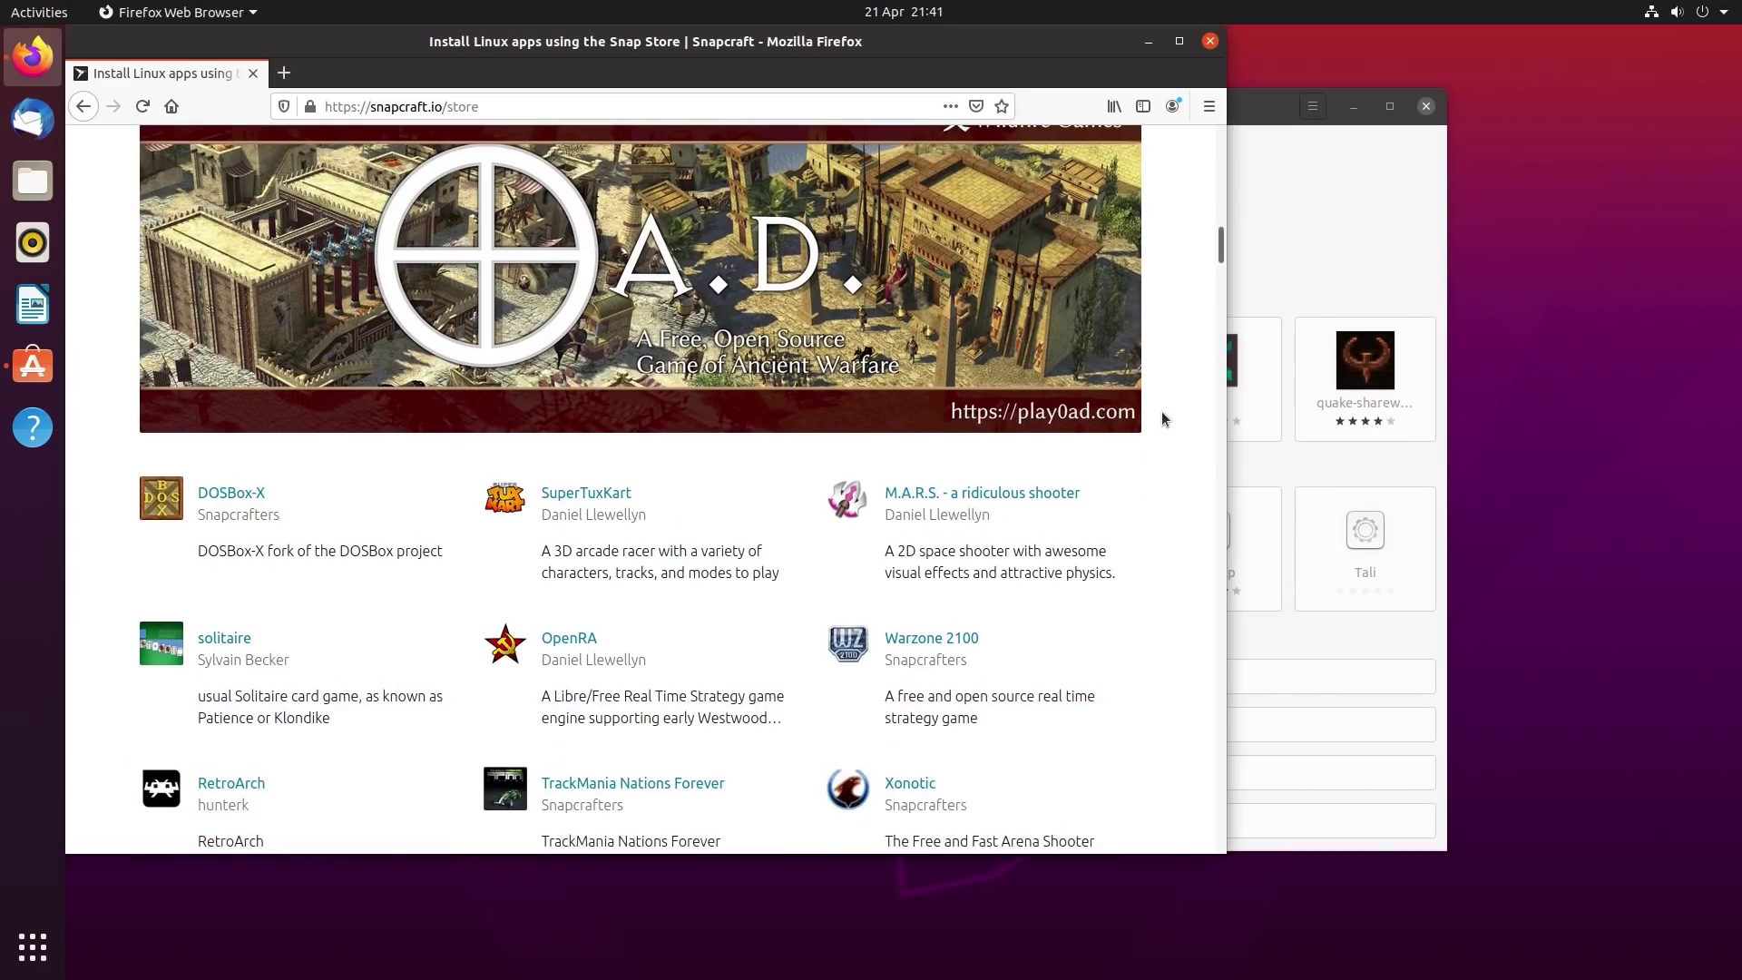
{"action": "scroll", "coordinate": [1164, 419], "scroll_direction": "down", "scroll_amount": 5}
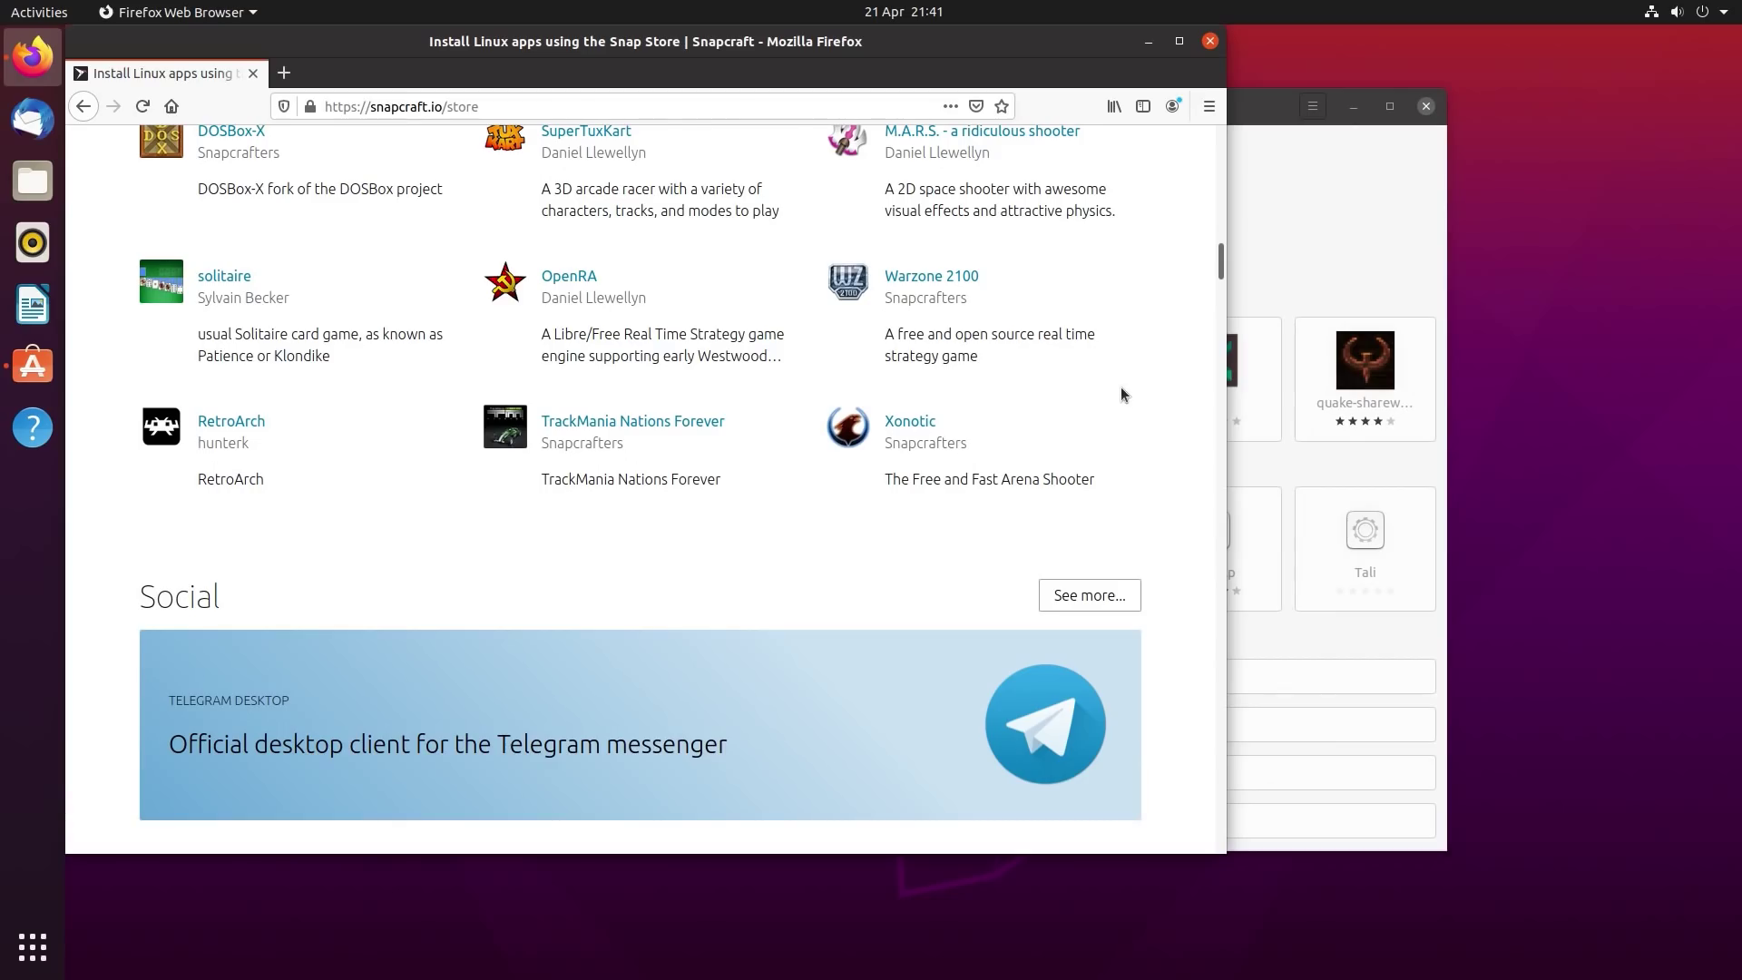
- Clear the open windows from the desktop and launch Terminal by searching 'ter'
{"action": "key", "text": "super+d"}
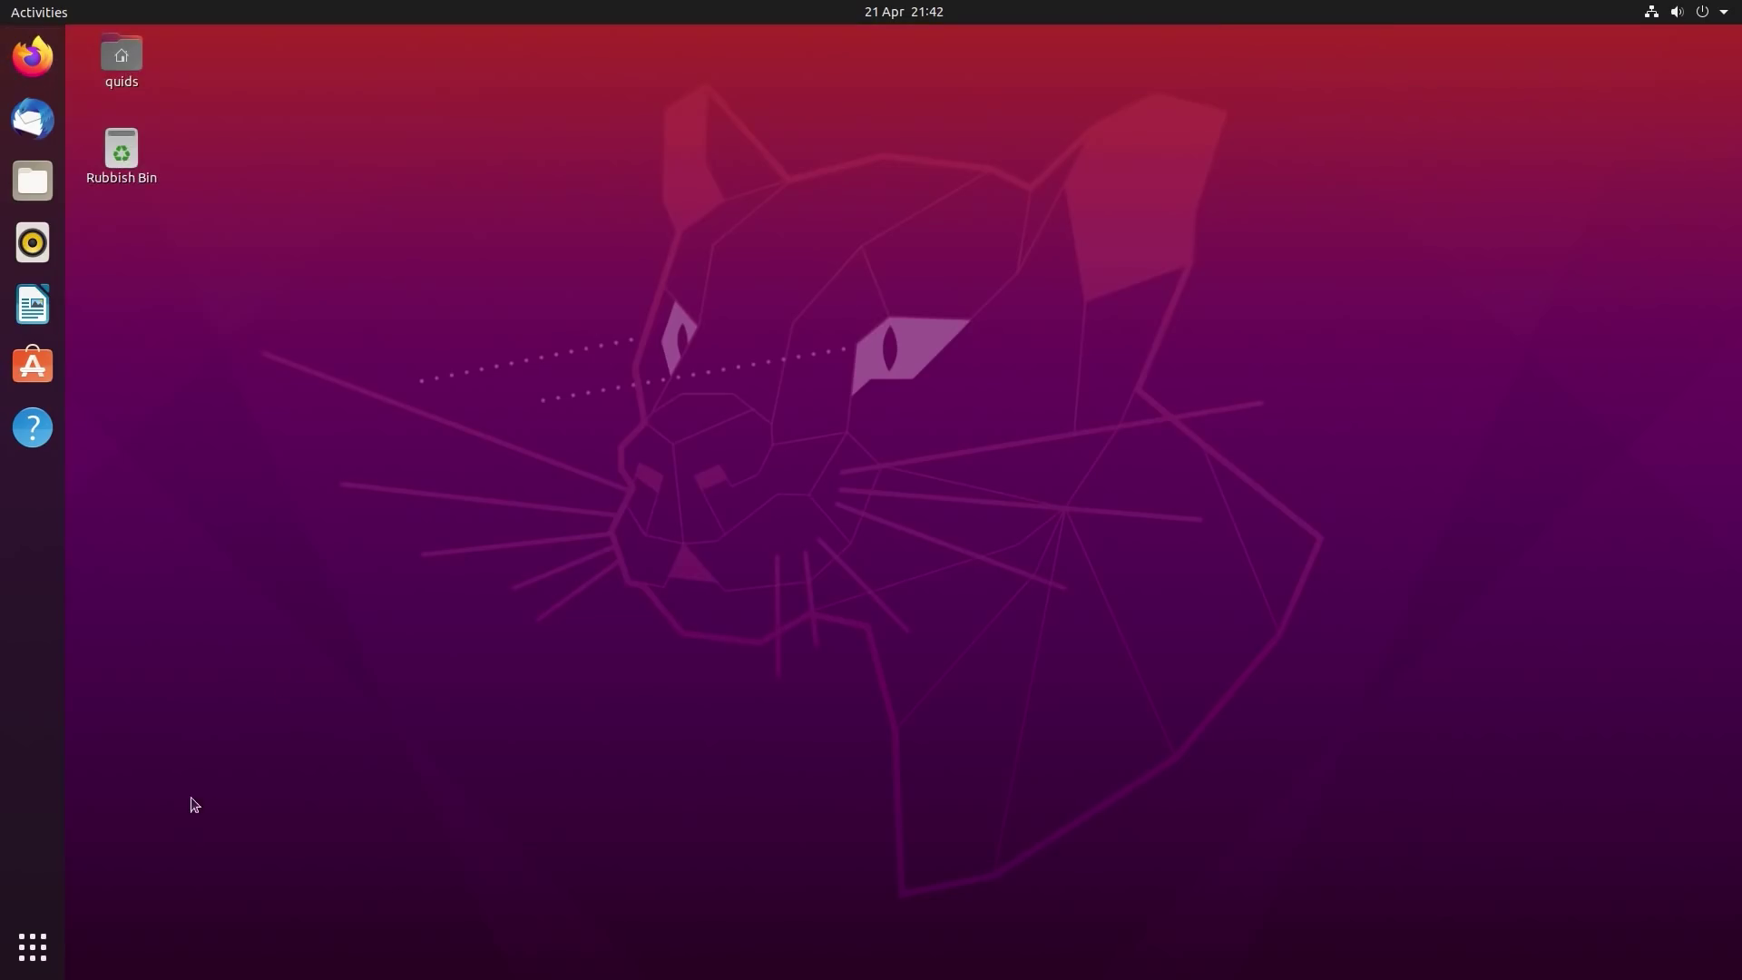
{"action": "left_click", "coordinate": [38, 953]}
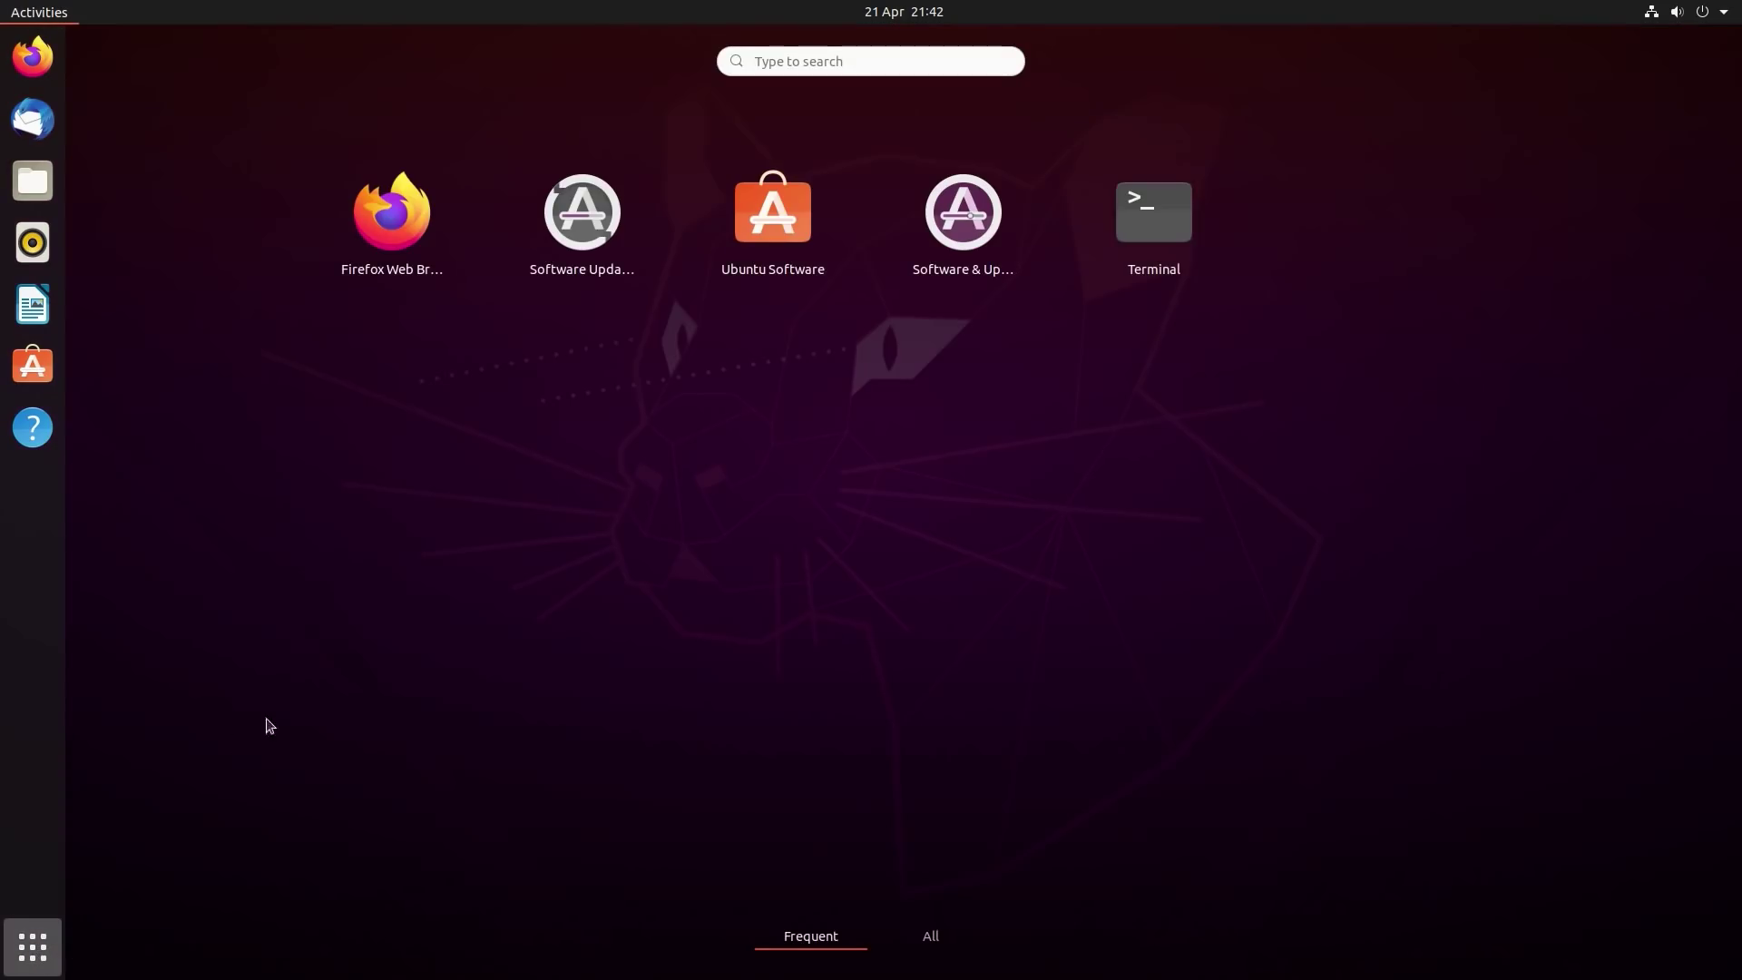
{"action": "type", "text": "ter"}
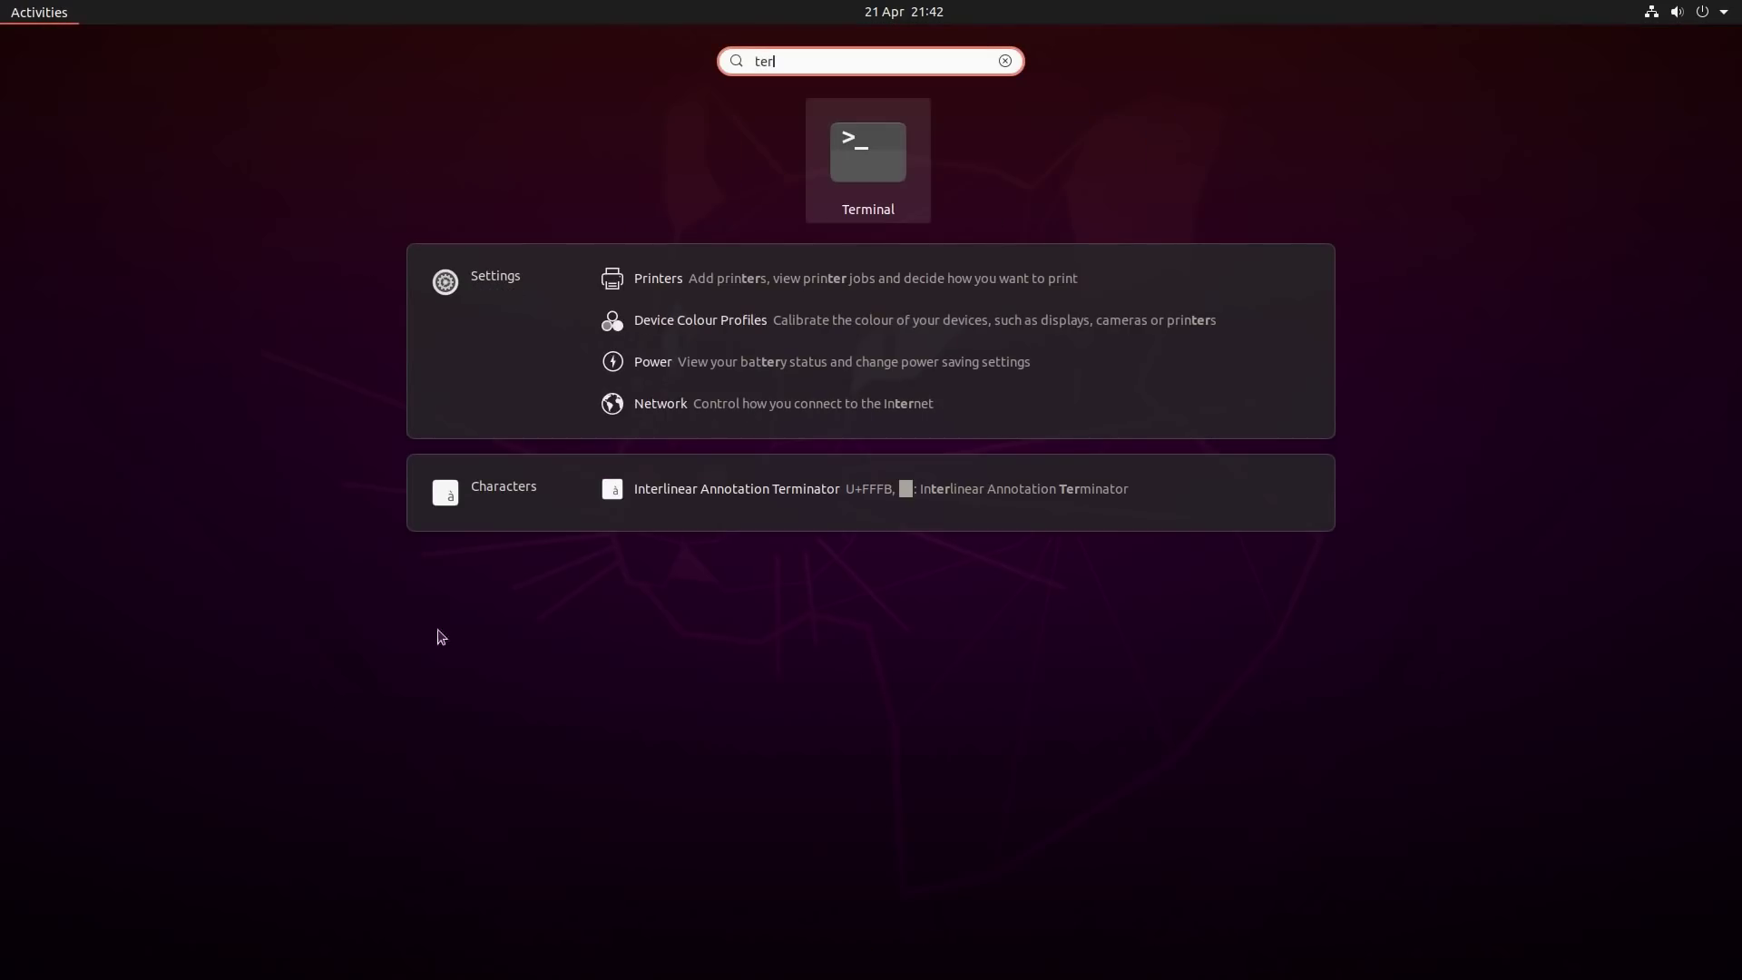
{"action": "left_click", "coordinate": [849, 158]}
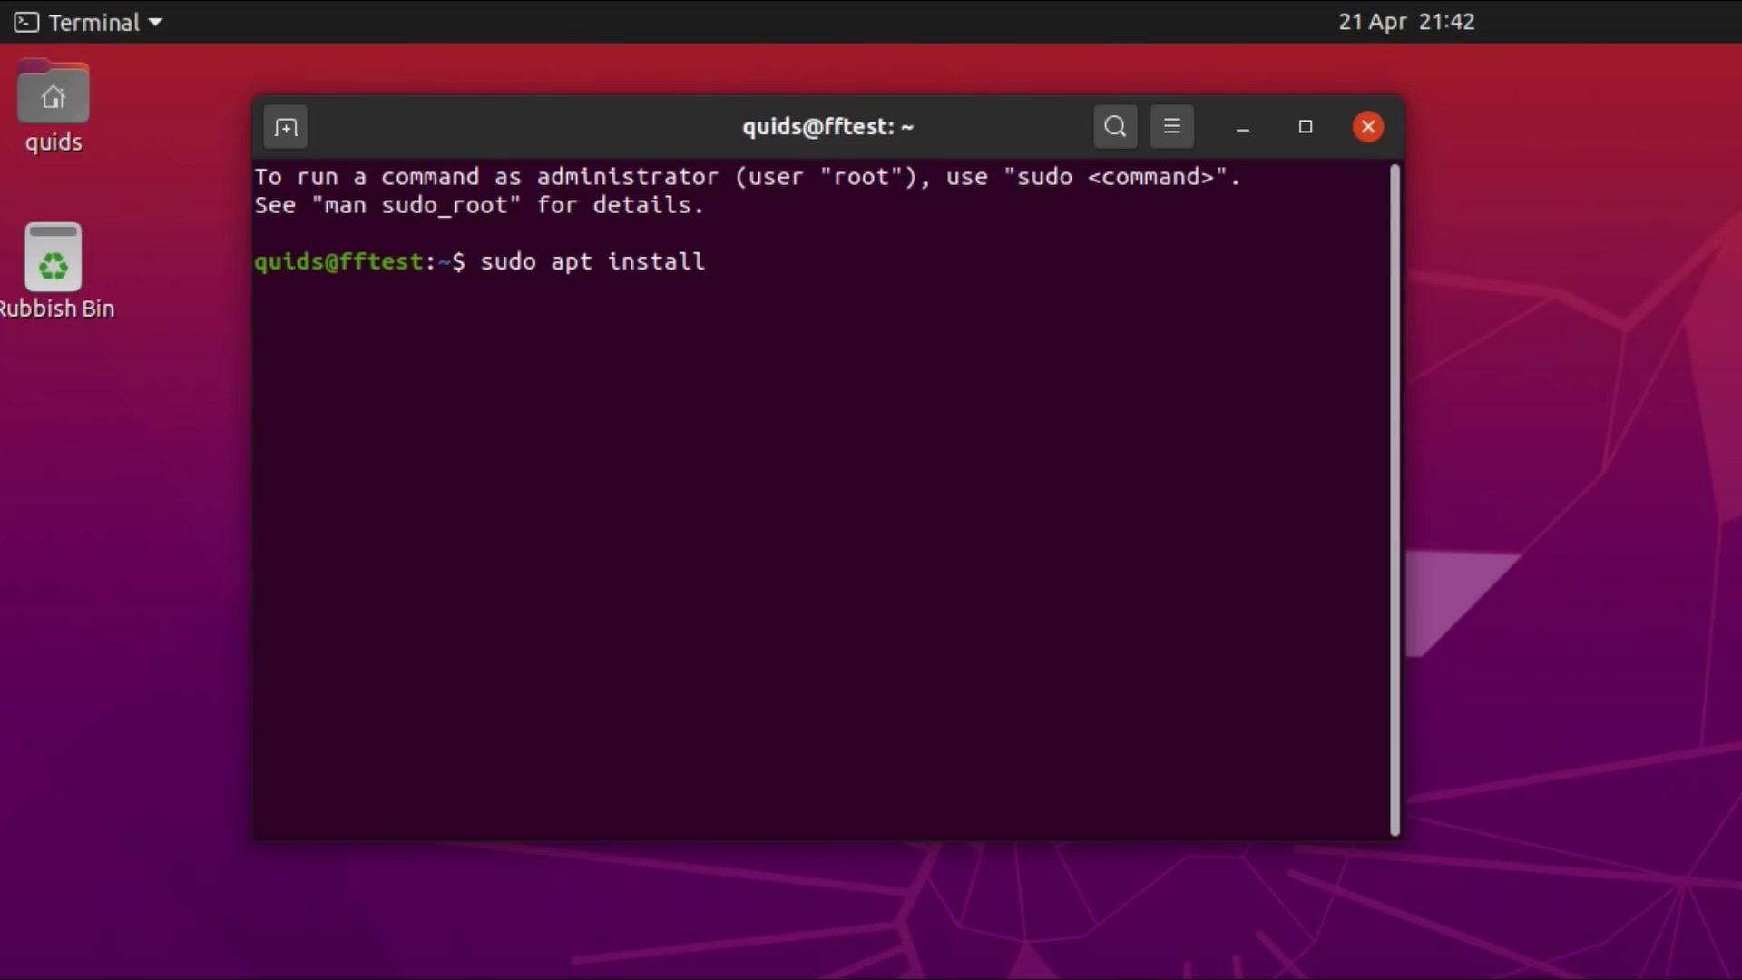
- Run sudo apt install ubuntu-restricted-extras, authenticate, and accept the 72 new packages
{"action": "type", "text": "ubuntu-rest"}
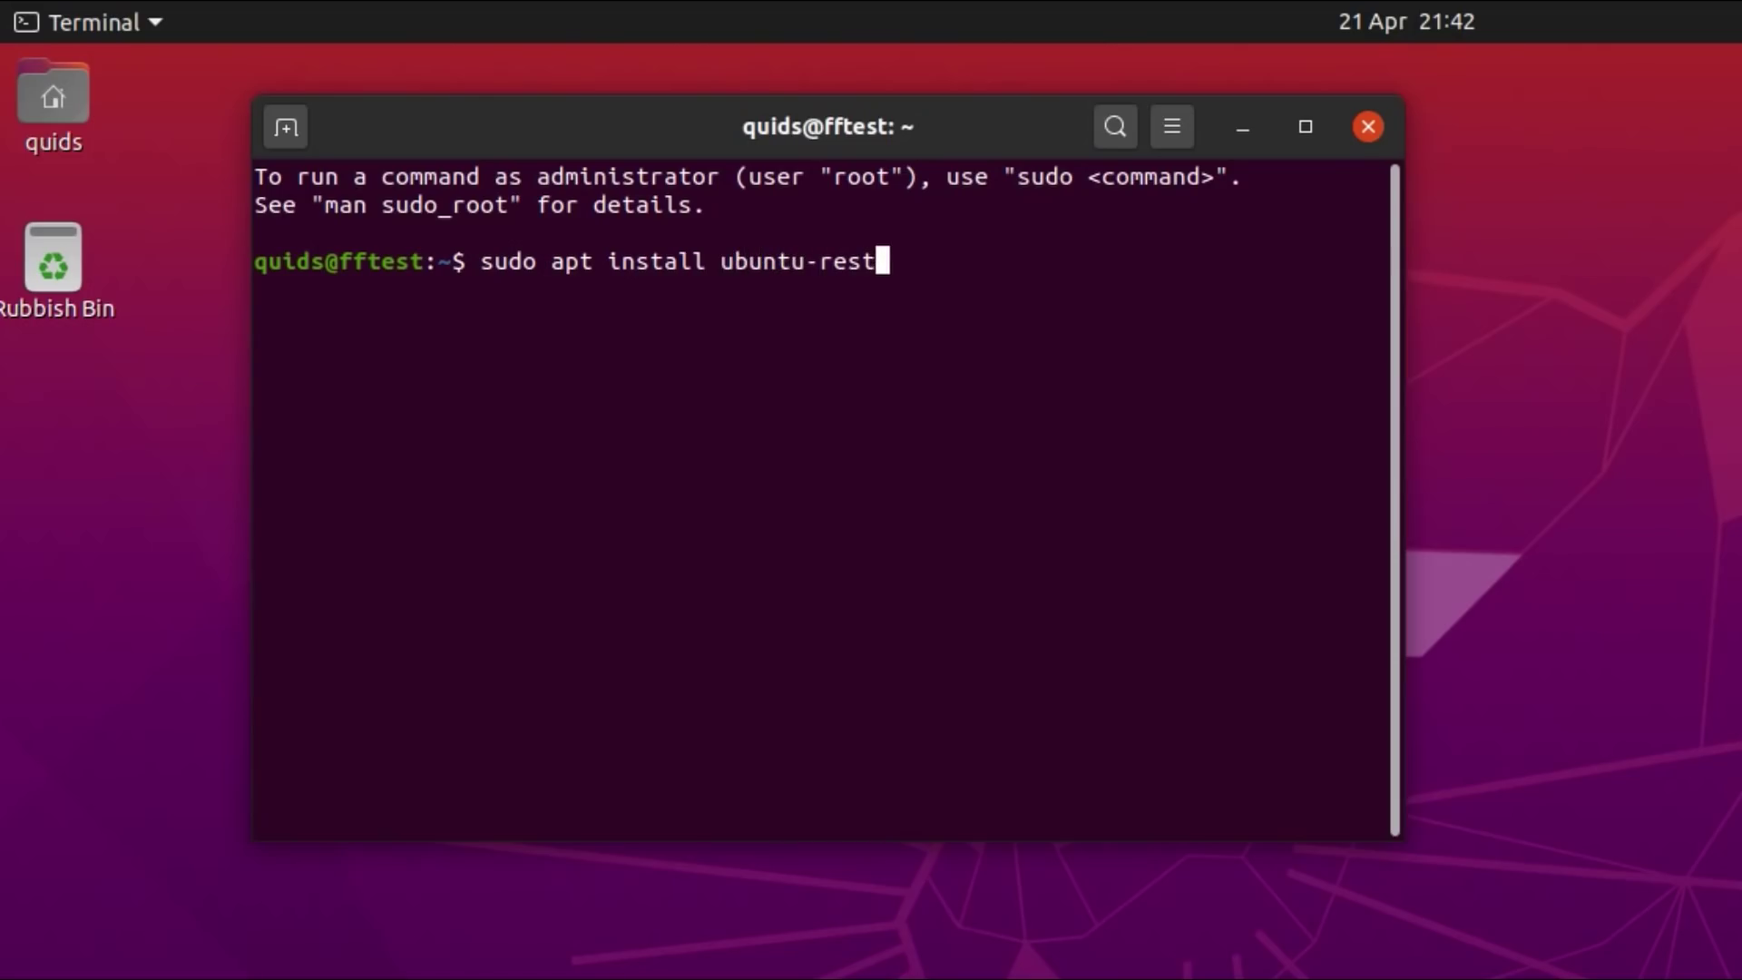
{"action": "key", "text": "Tab"}
{"action": "type", "text": "extras"}
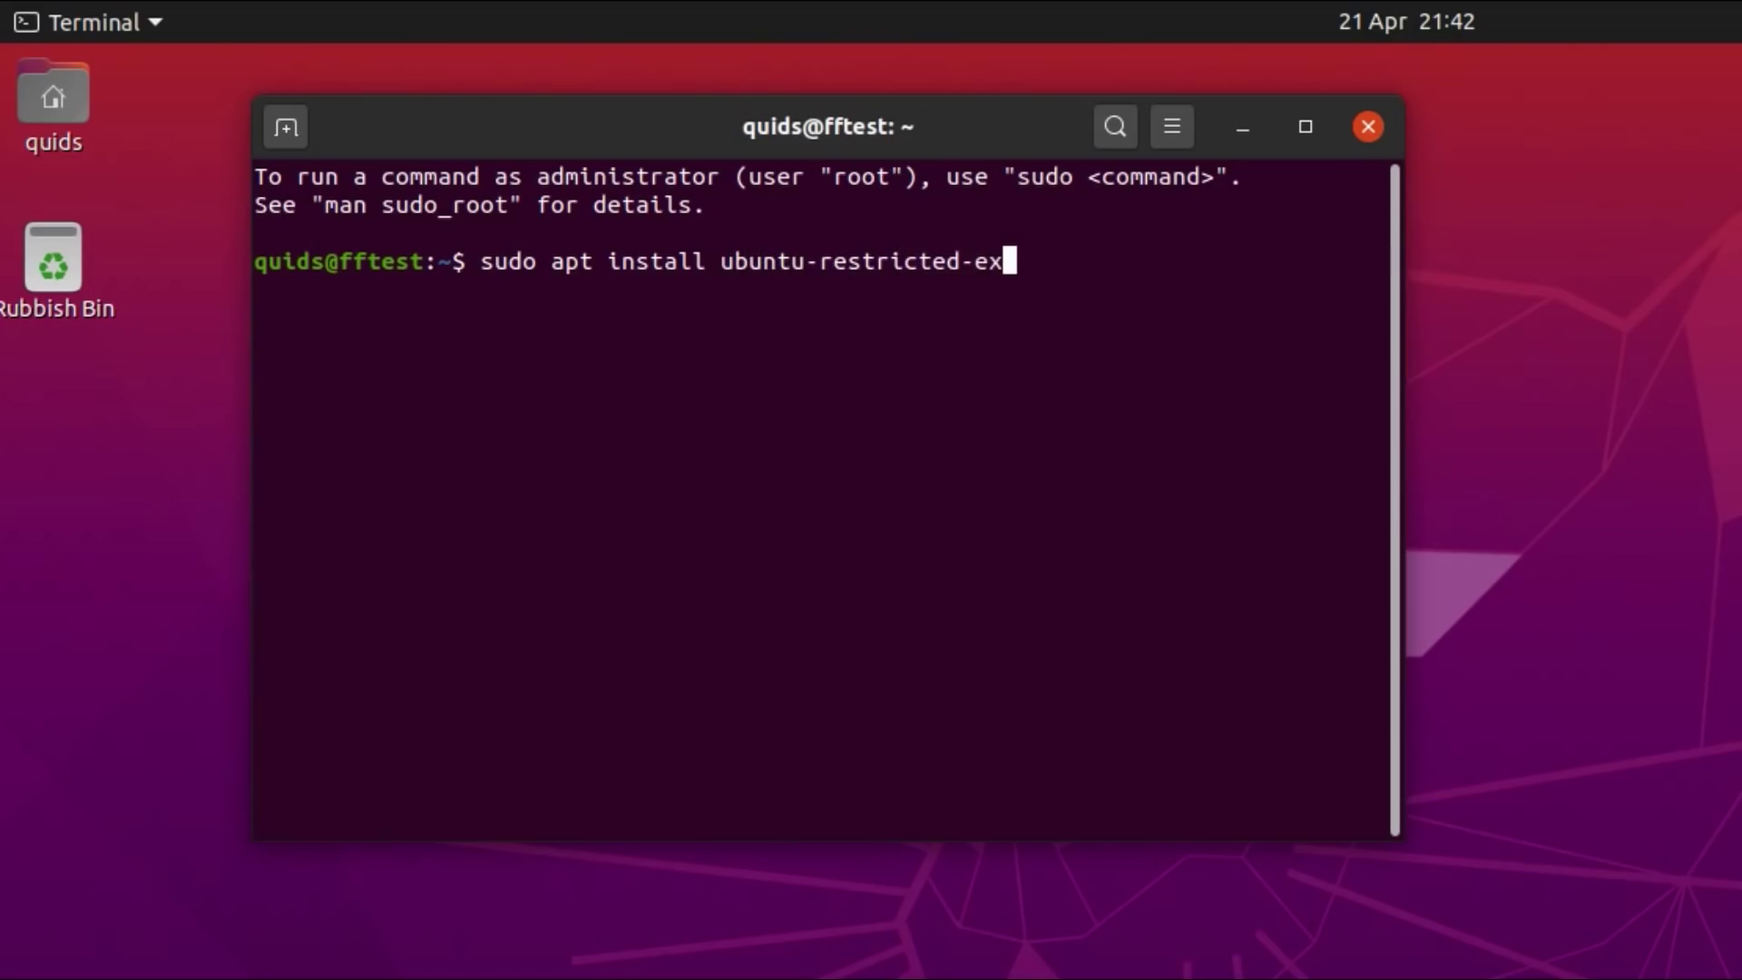
{"action": "key", "text": "Return"}
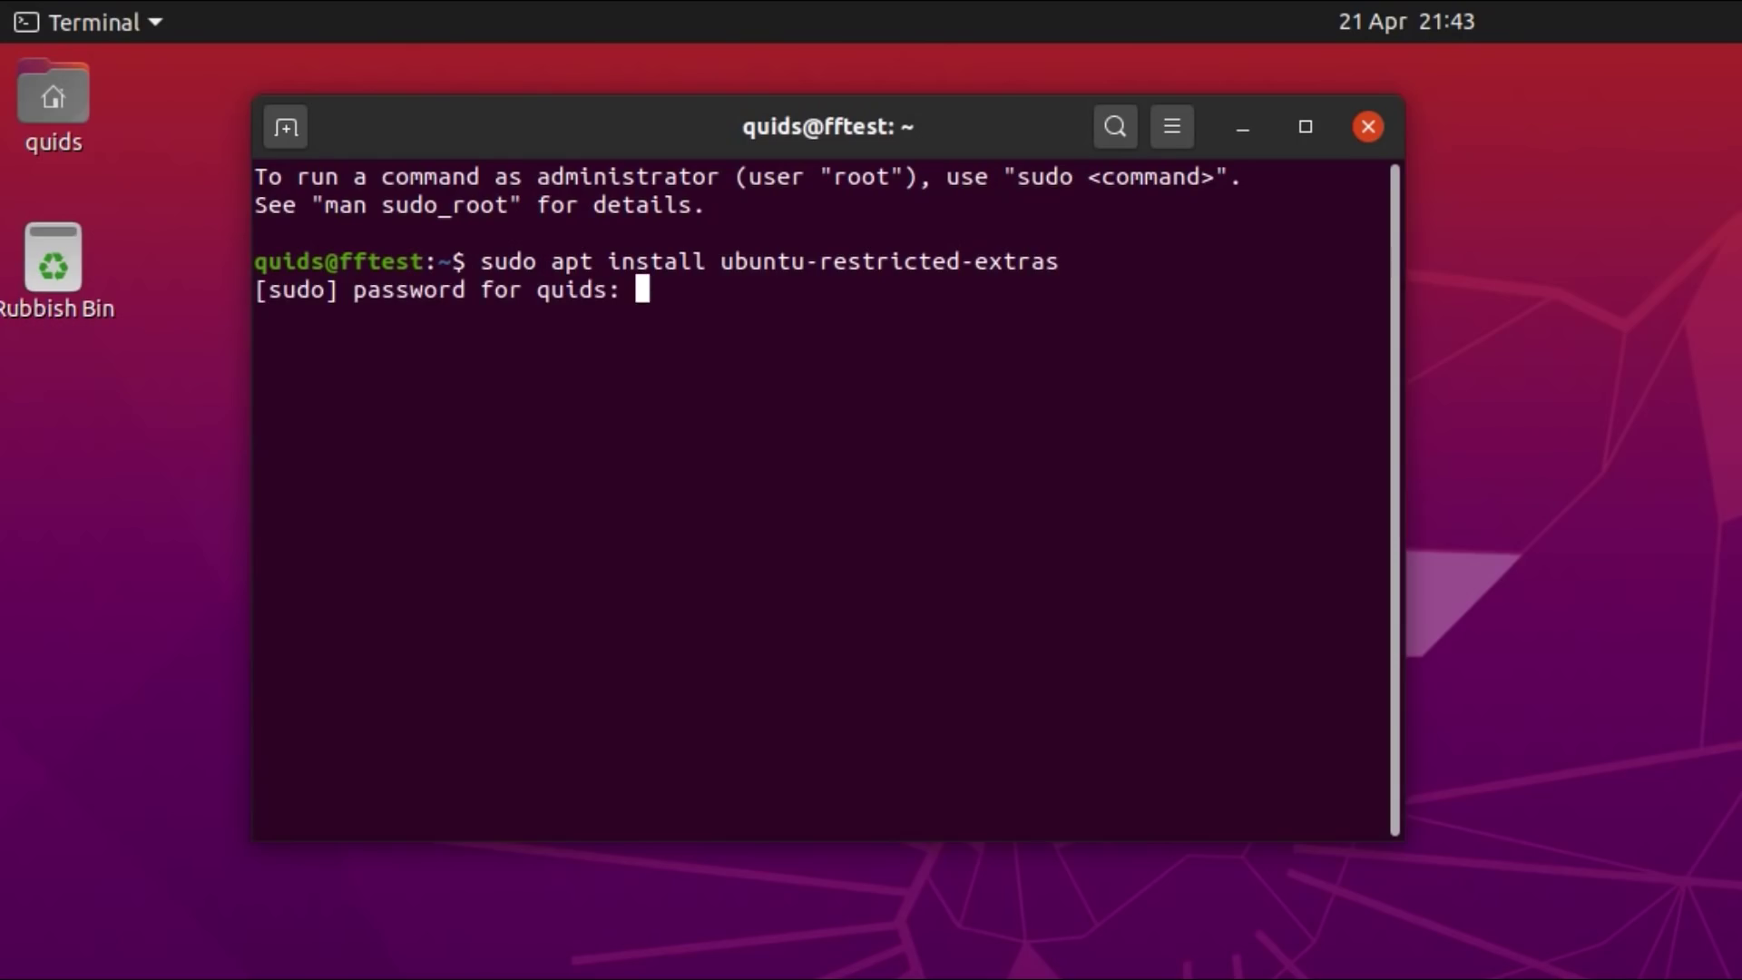
{"action": "key", "text": "Return"}
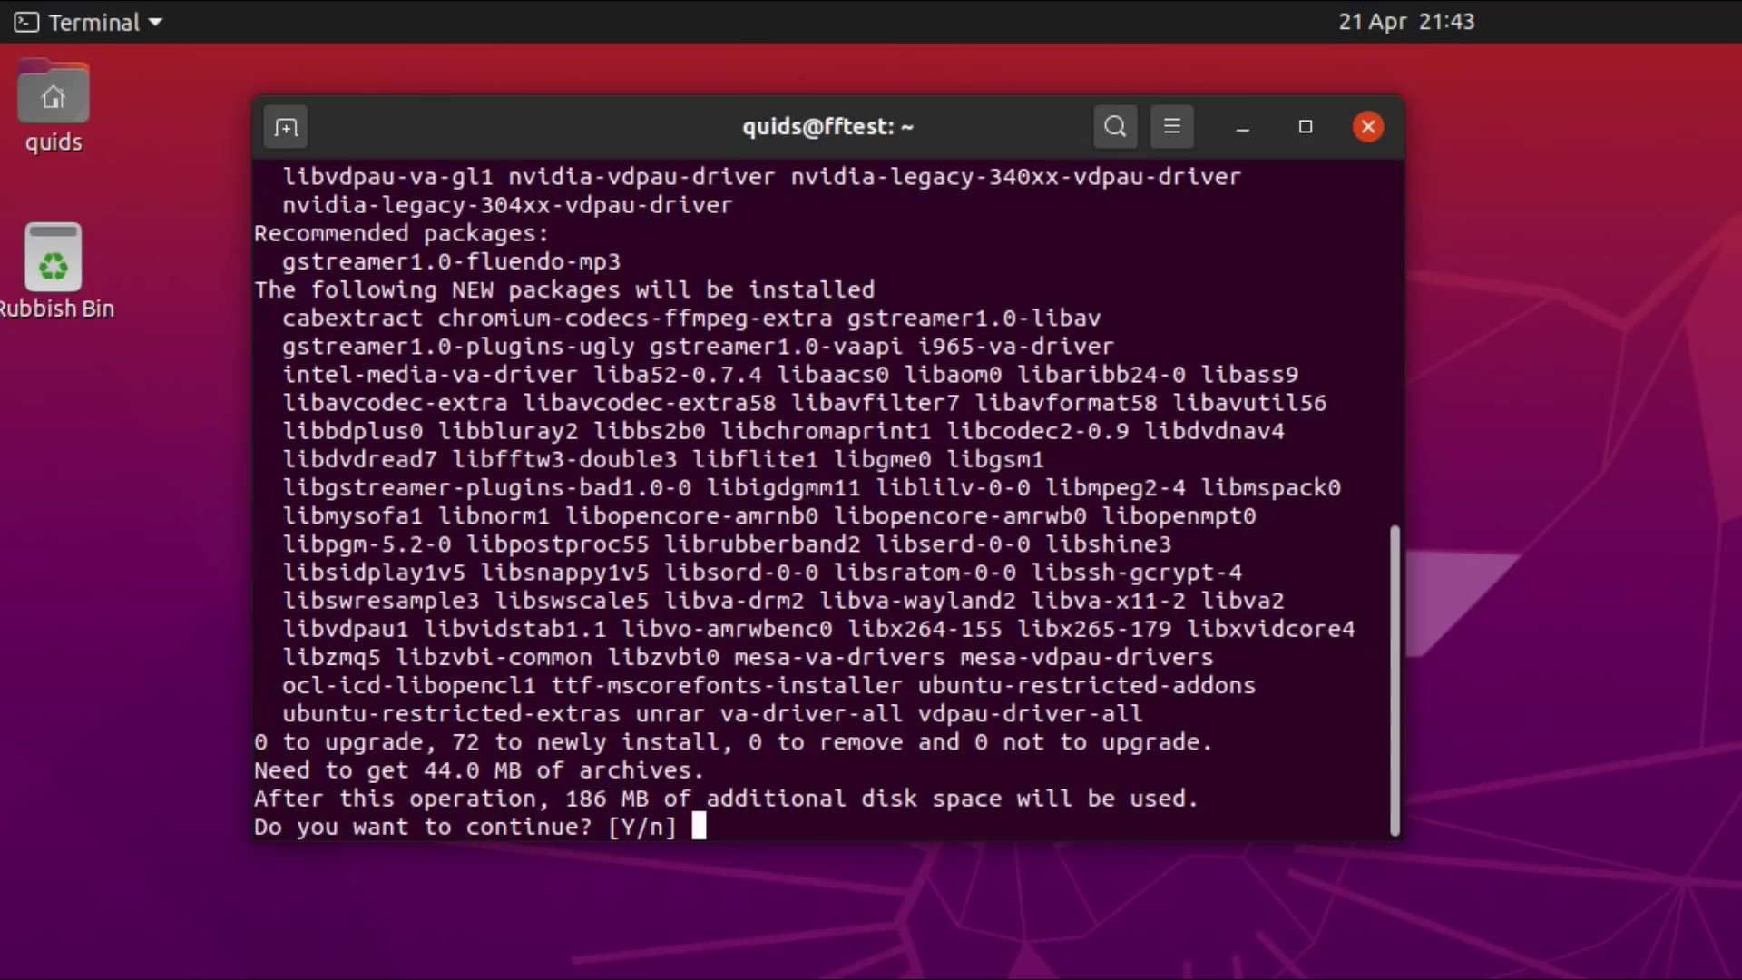
{"action": "type", "text": "y"}
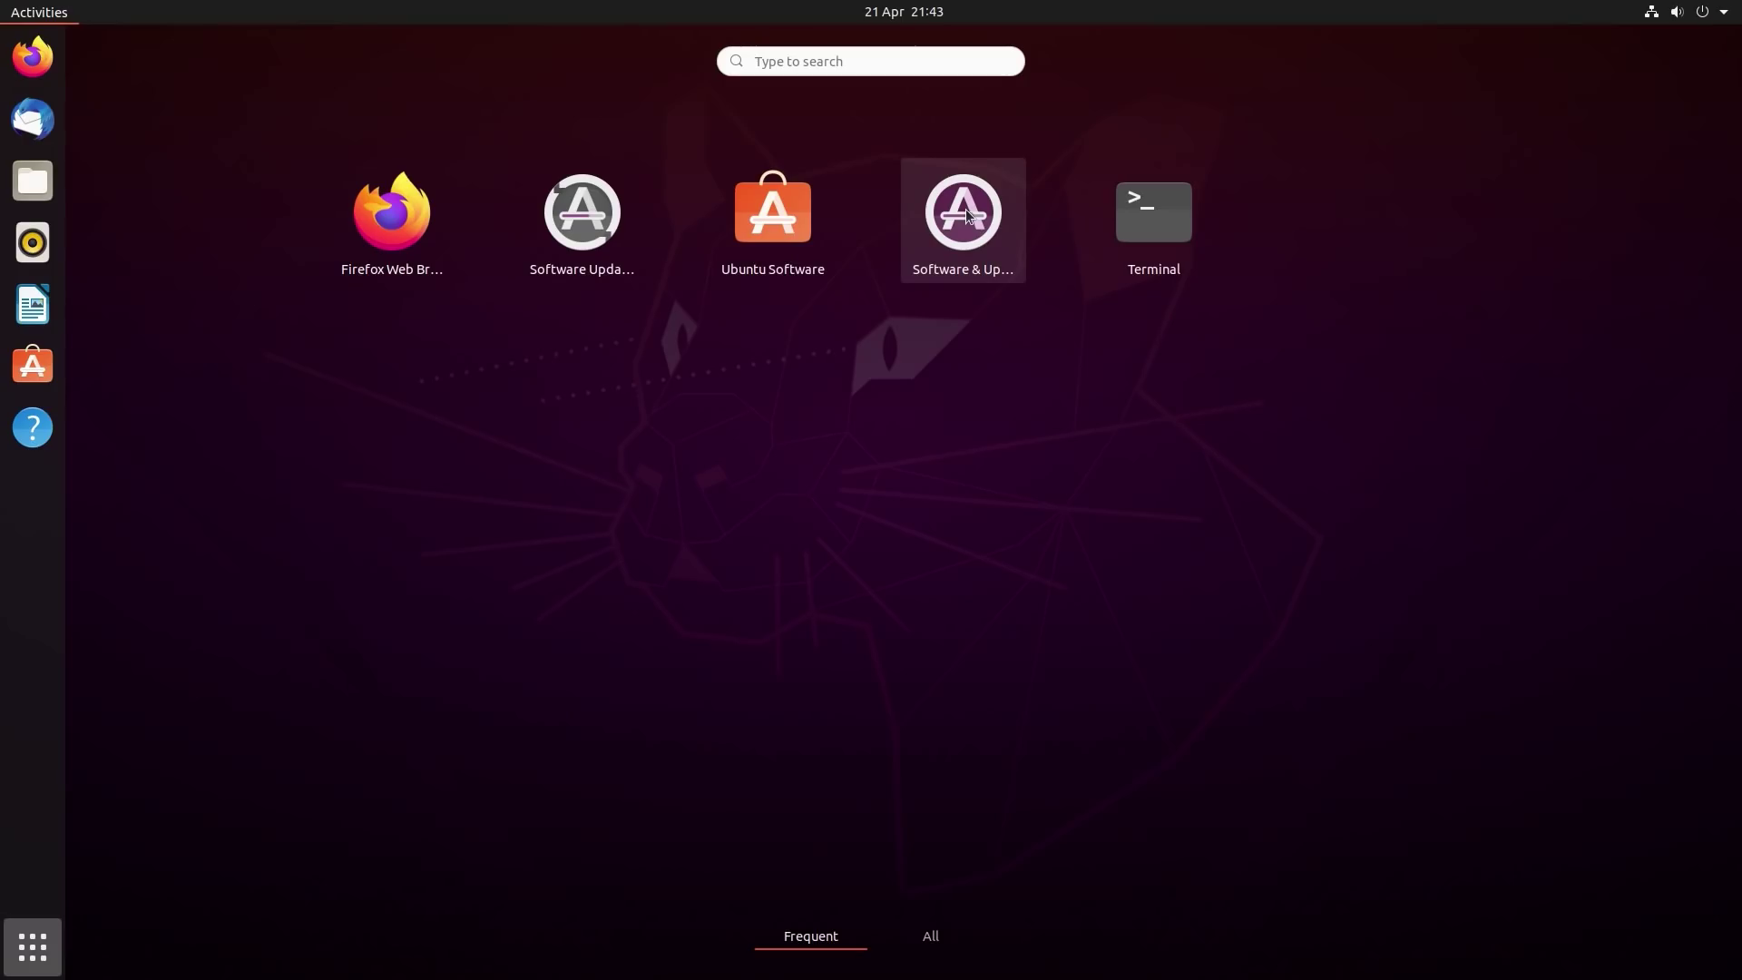
- Open Software & Updates and check the Additional Drivers tab for hardware drivers
{"action": "left_click", "coordinate": [965, 209]}
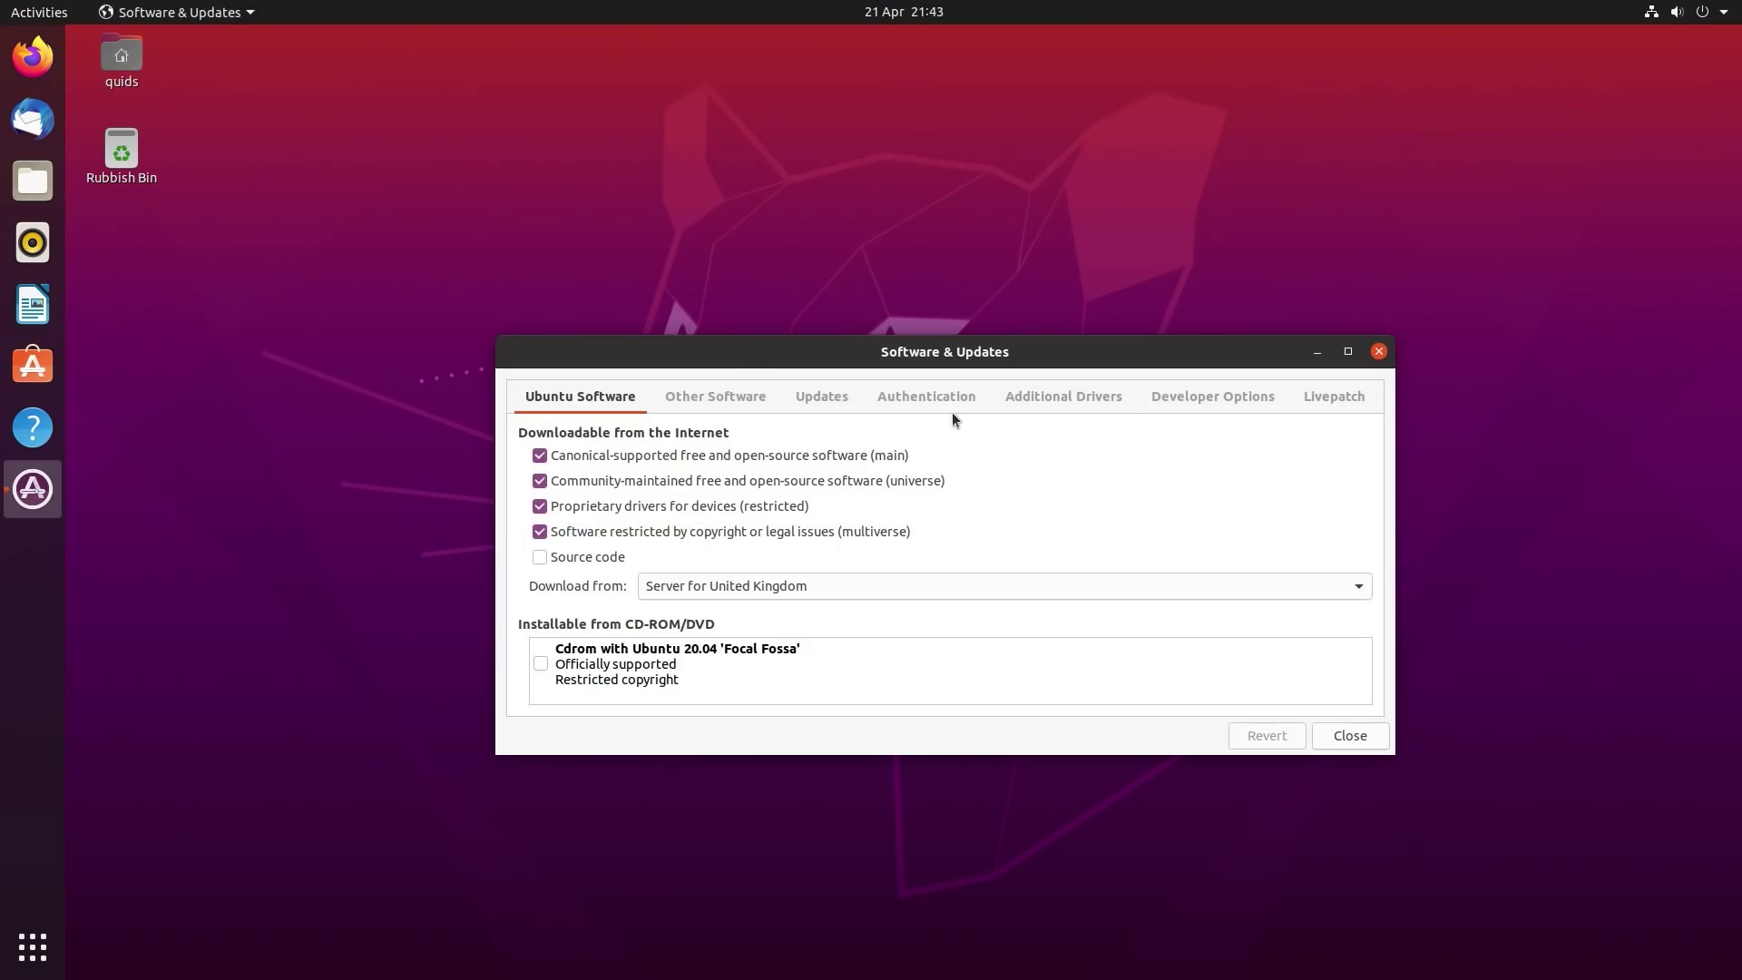
{"action": "left_click", "coordinate": [1048, 402]}
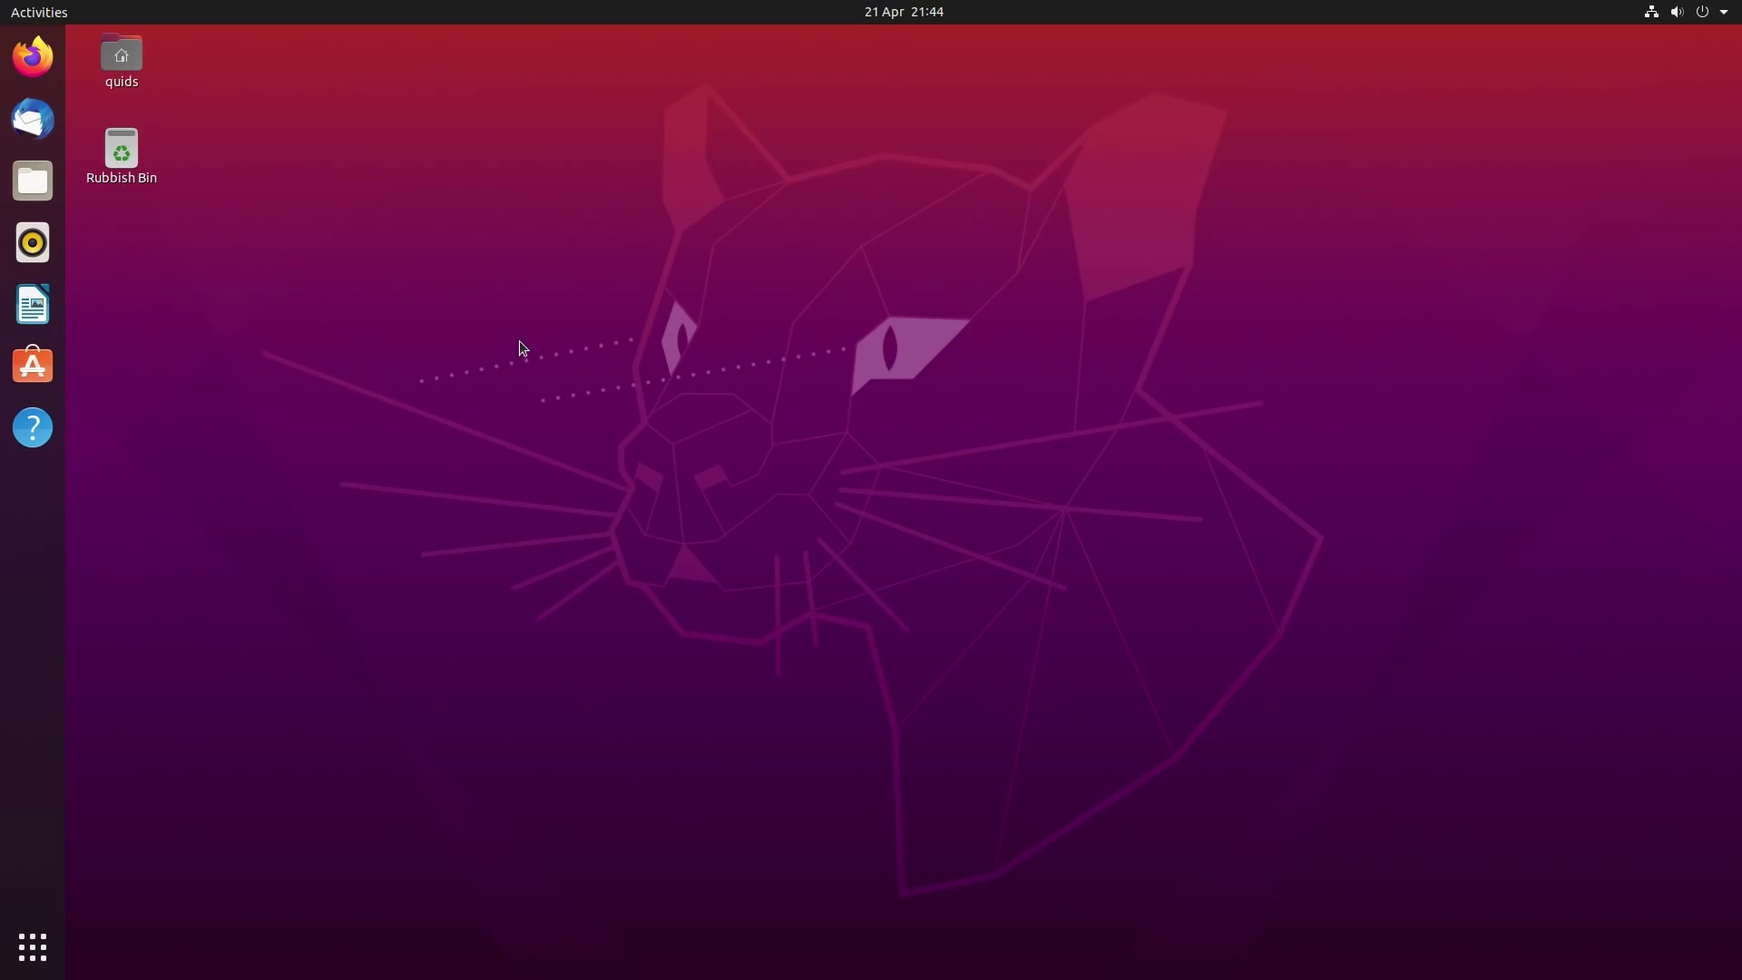
- Open Settings from the desktop menu, switch Night Light on, and enable Fractional Scaling in Displays
{"action": "right_click", "coordinate": [520, 342]}
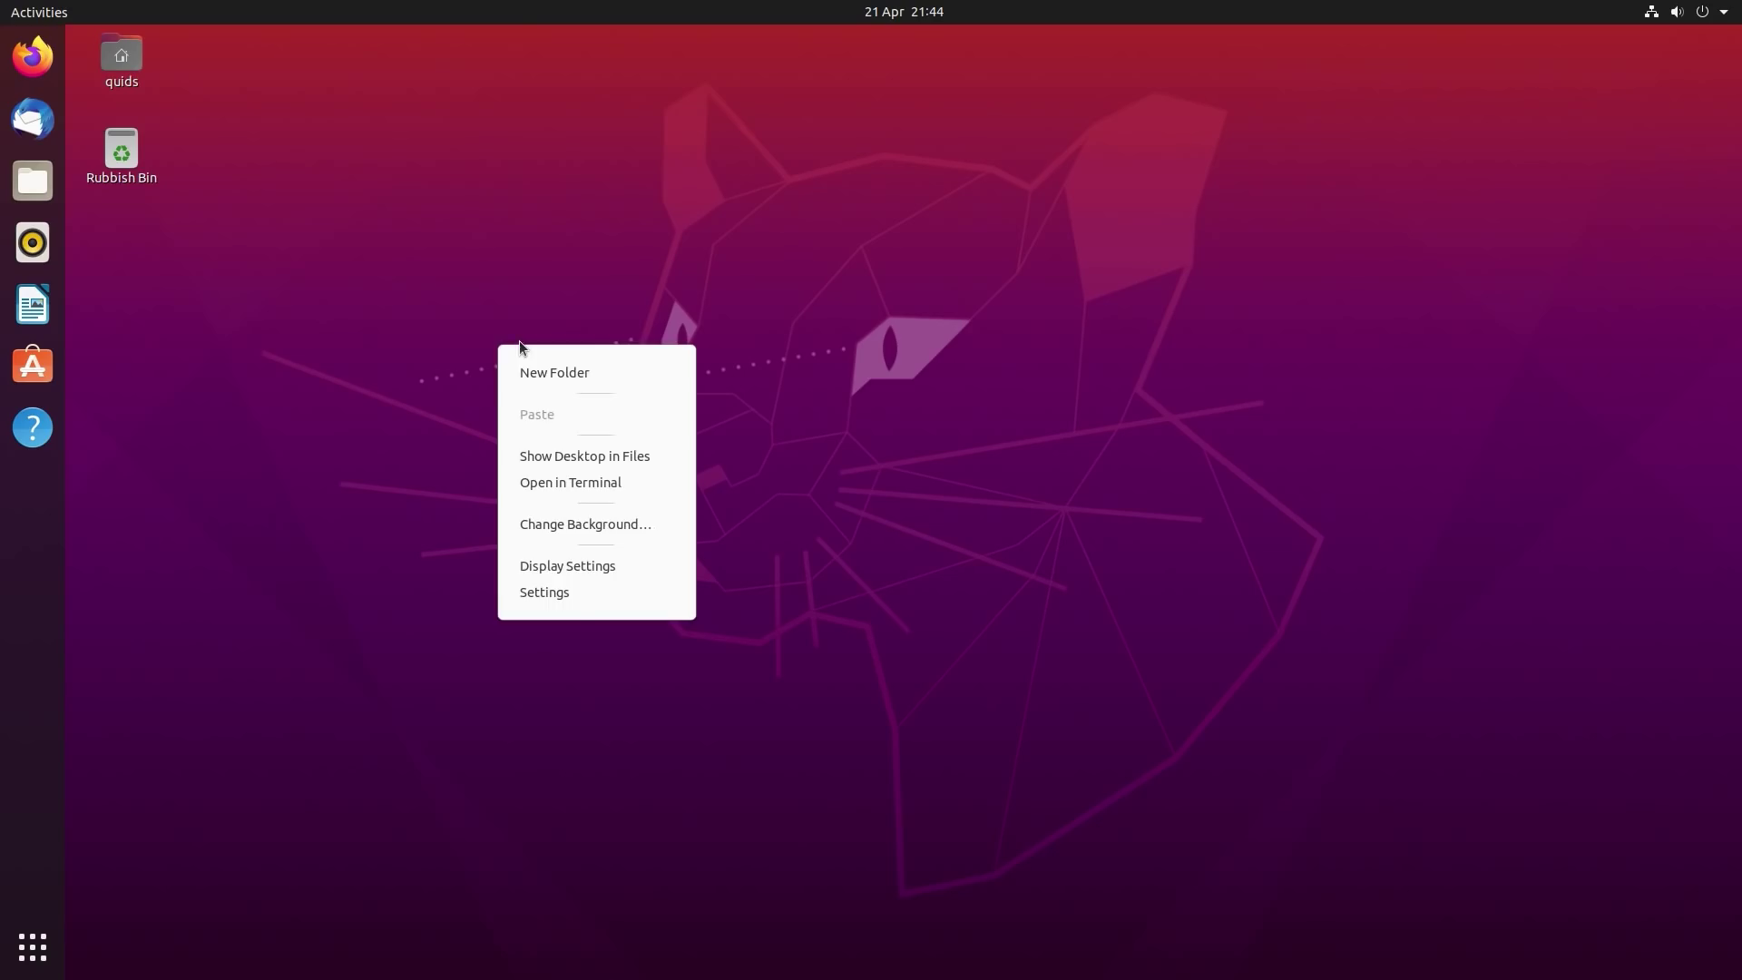
{"action": "left_click", "coordinate": [578, 594]}
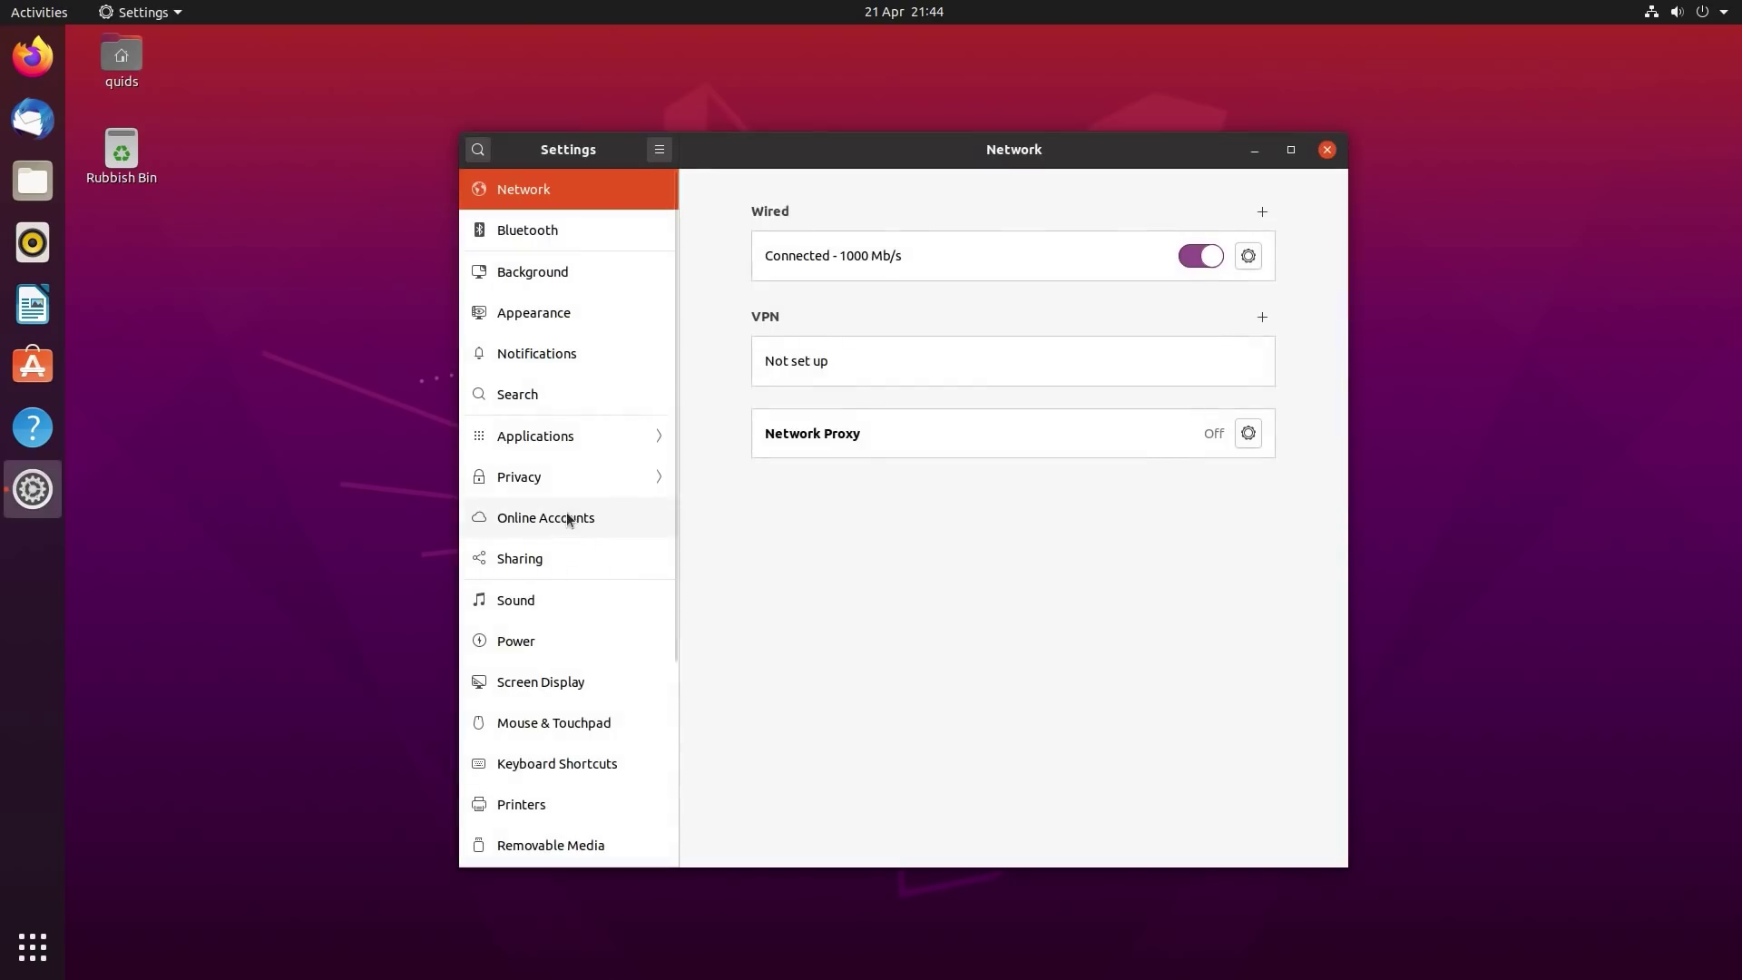
{"action": "left_click", "coordinate": [558, 685]}
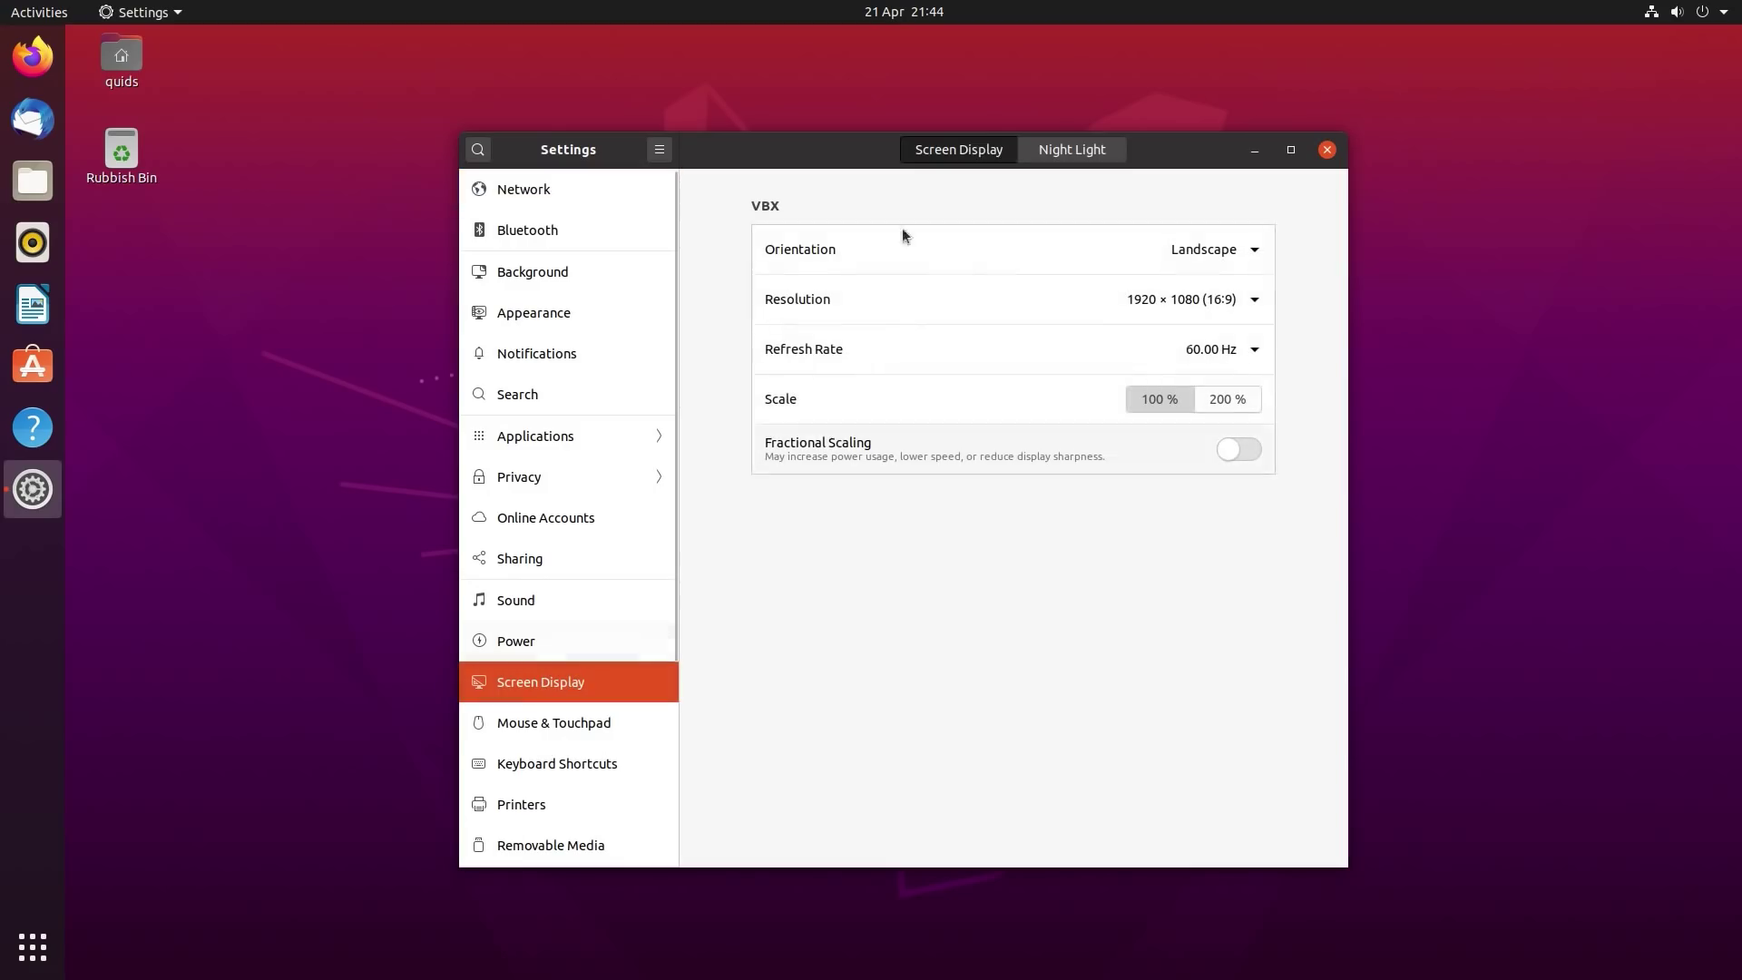
{"action": "left_click", "coordinate": [1073, 150]}
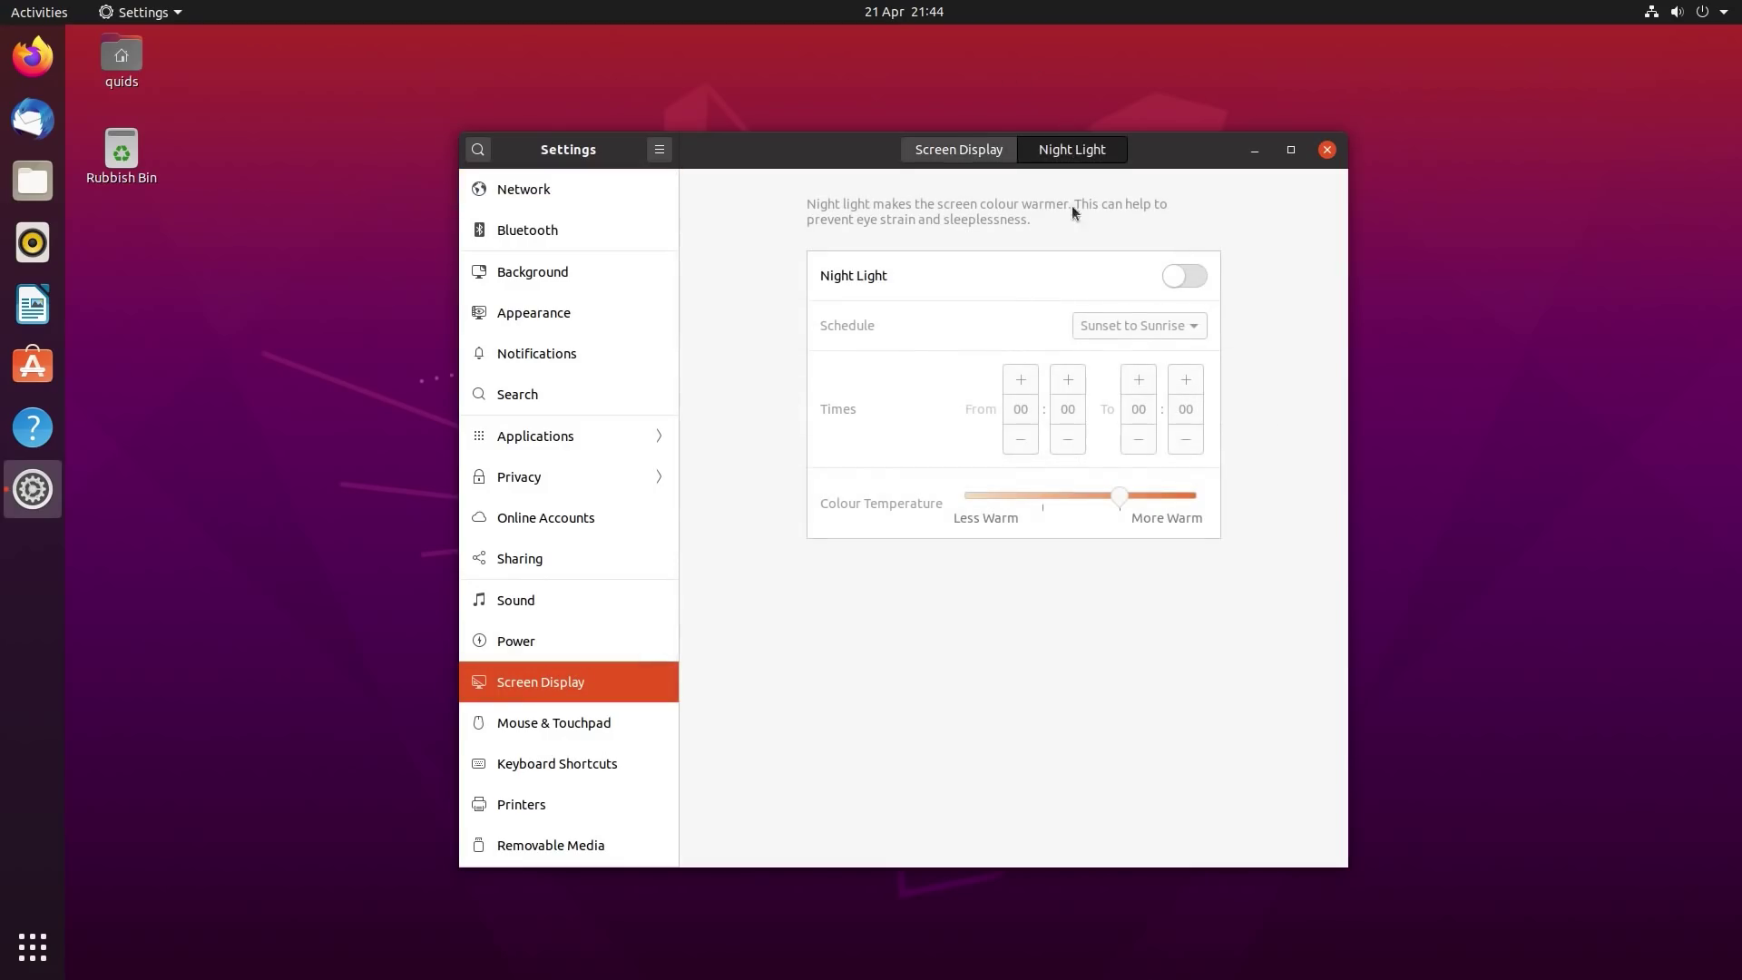
{"action": "left_click", "coordinate": [1175, 286]}
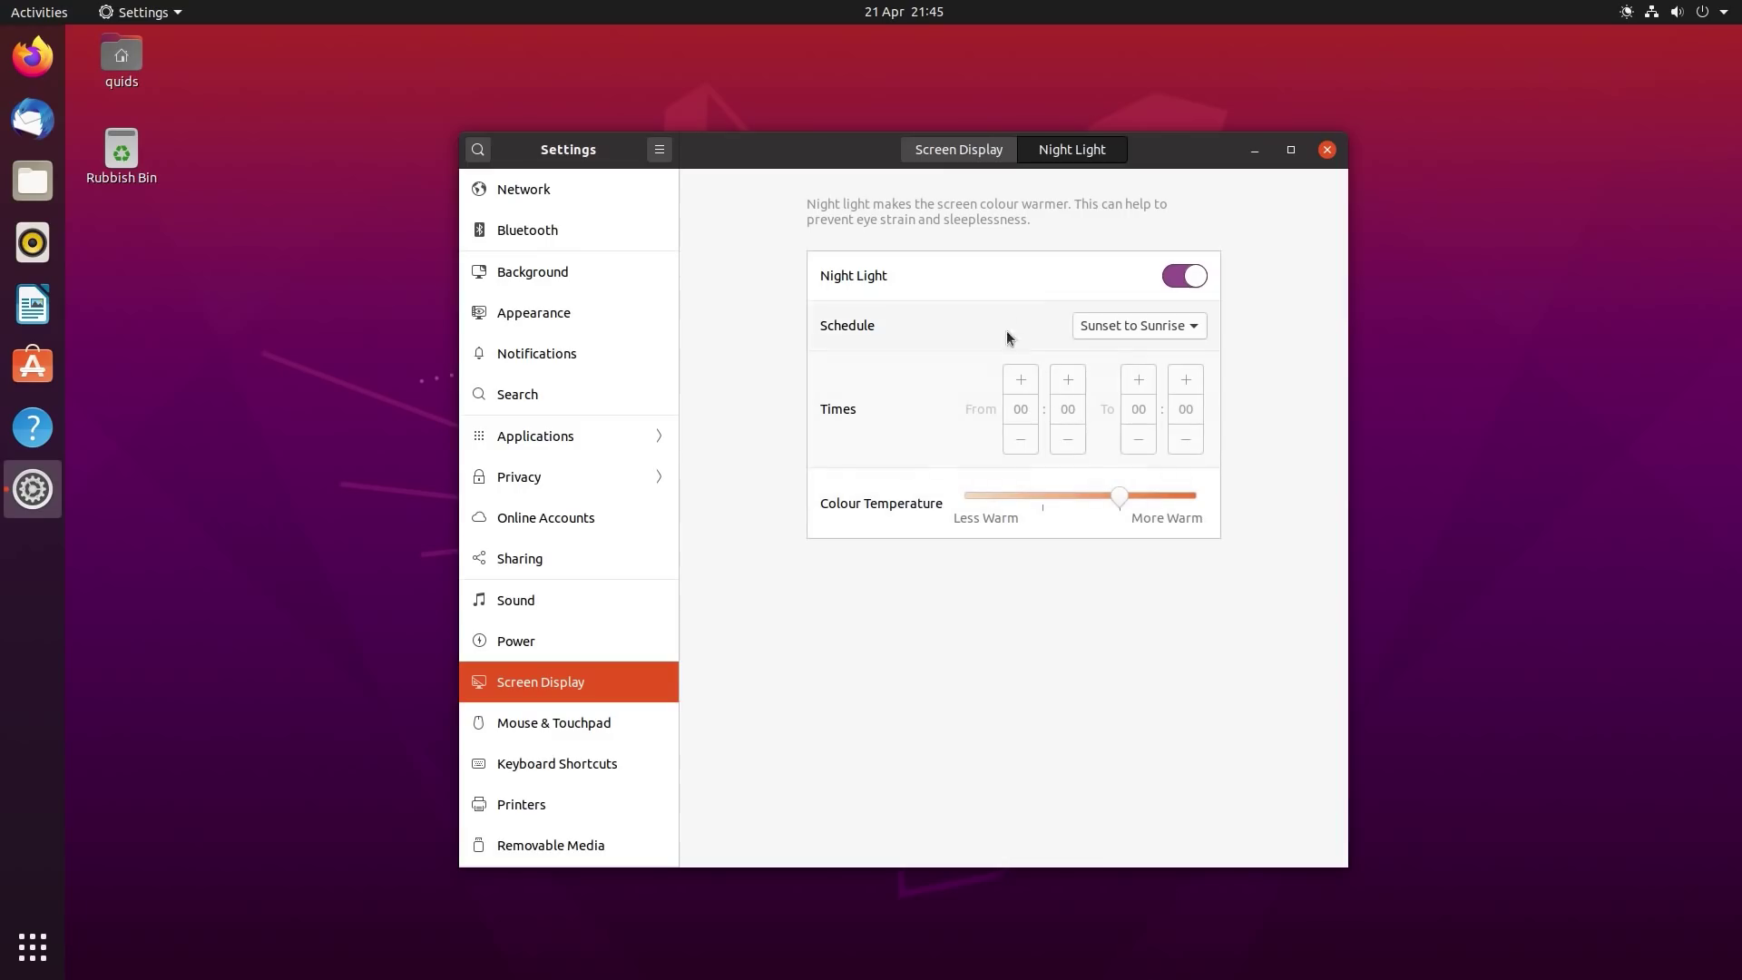
{"action": "left_click", "coordinate": [971, 154]}
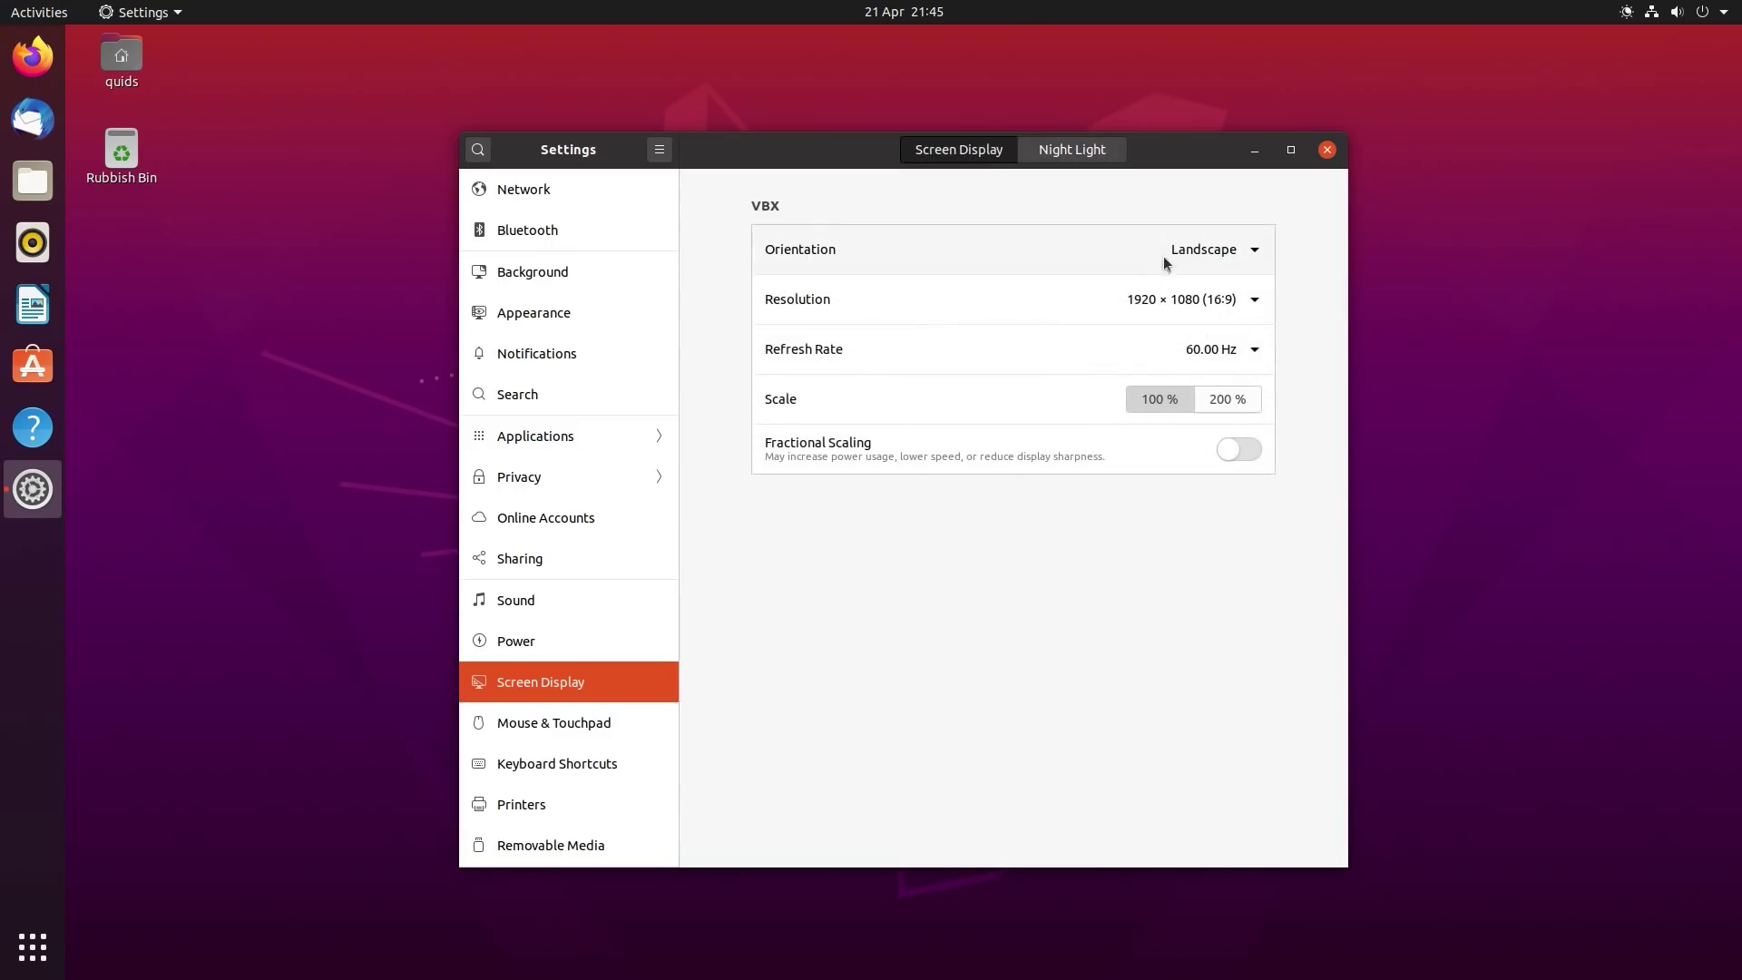
{"action": "left_click", "coordinate": [1239, 449]}
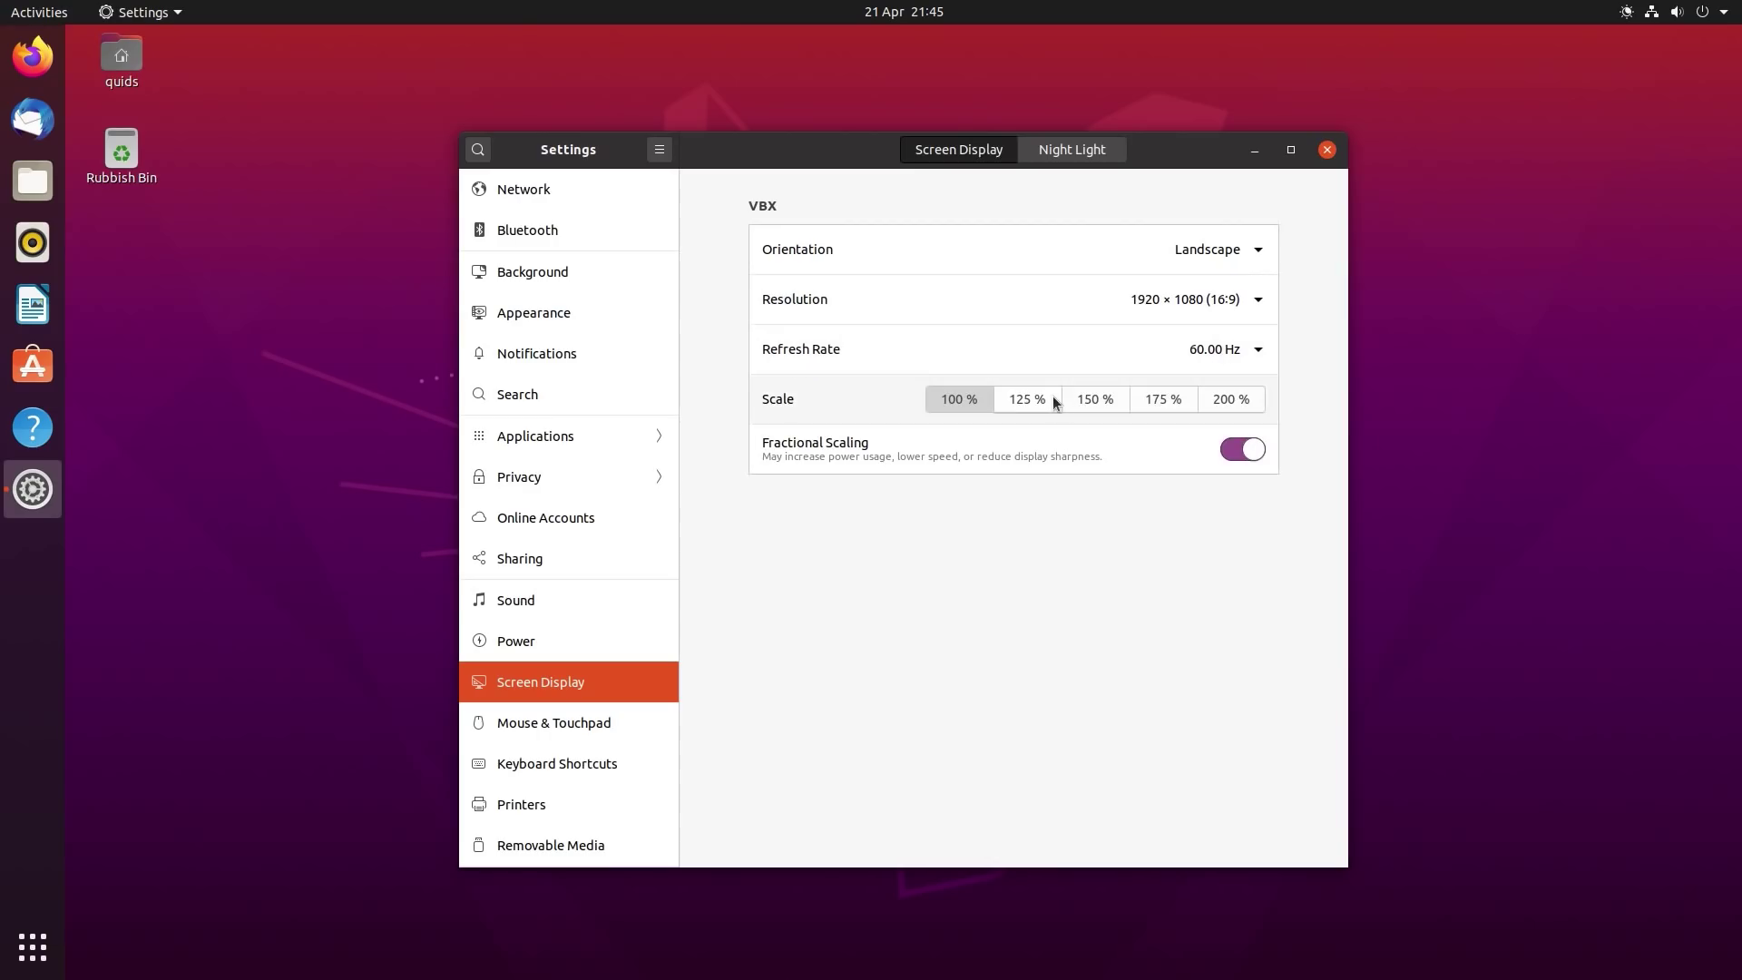
- Try the Light and Dark window themes in Appearance, then keep the Standard theme
{"action": "left_click", "coordinate": [560, 316]}
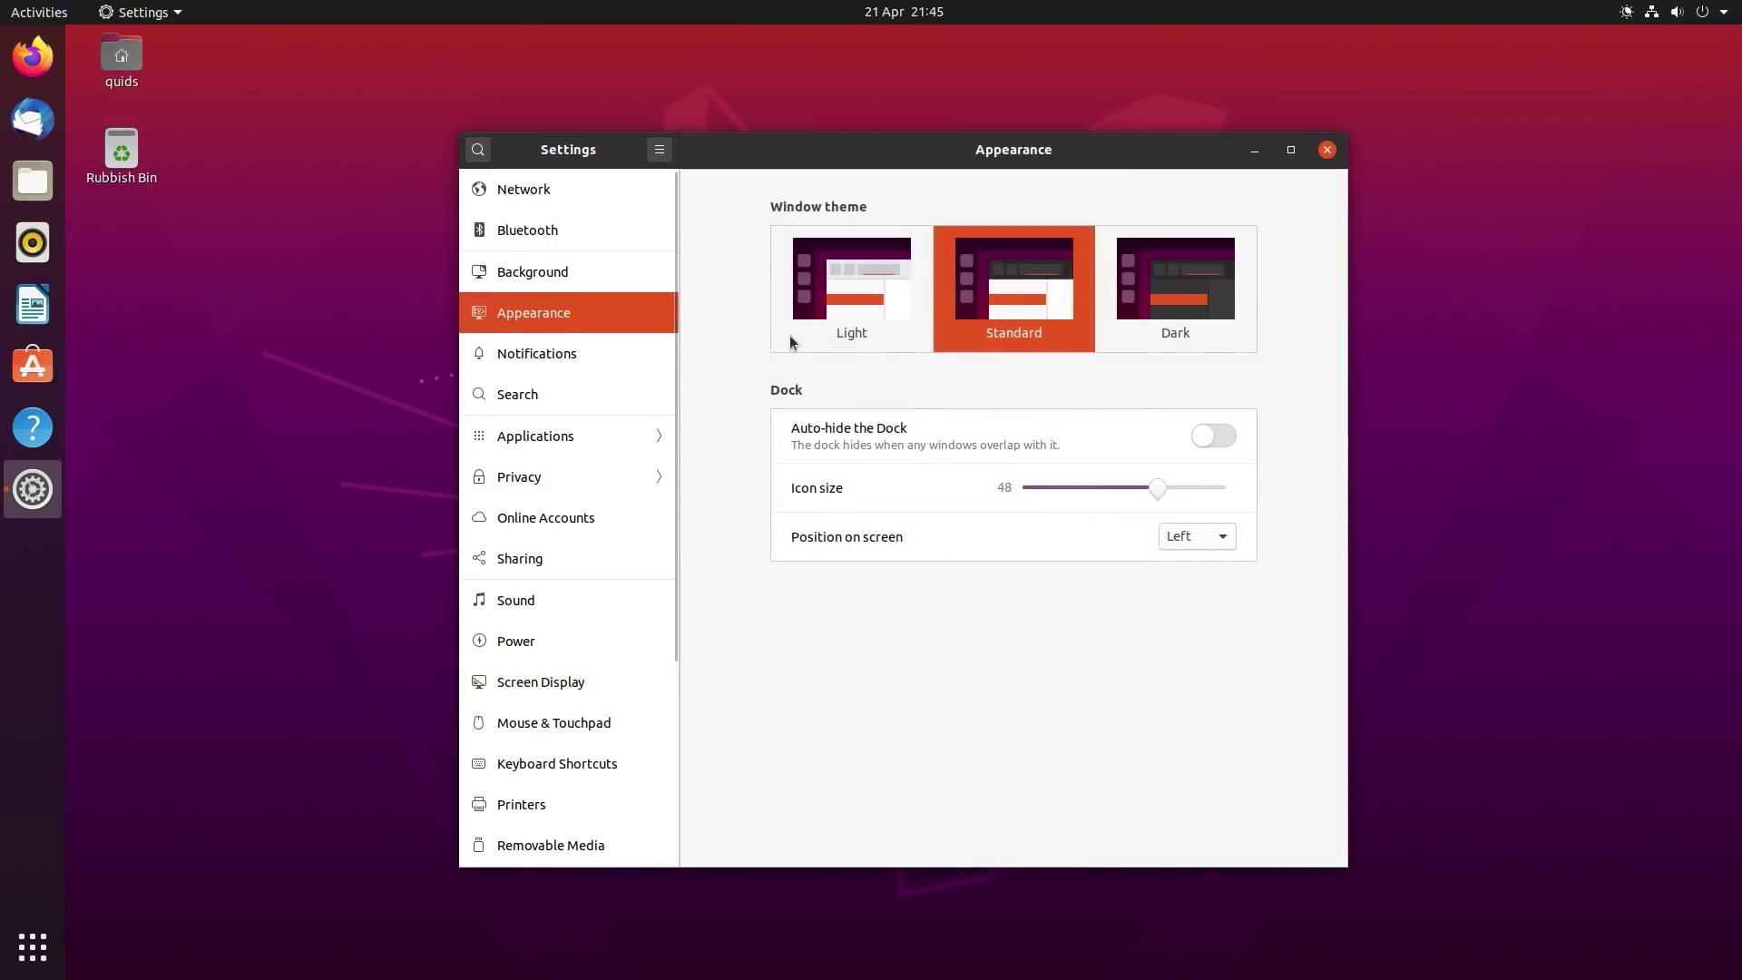
{"action": "left_click", "coordinate": [863, 275]}
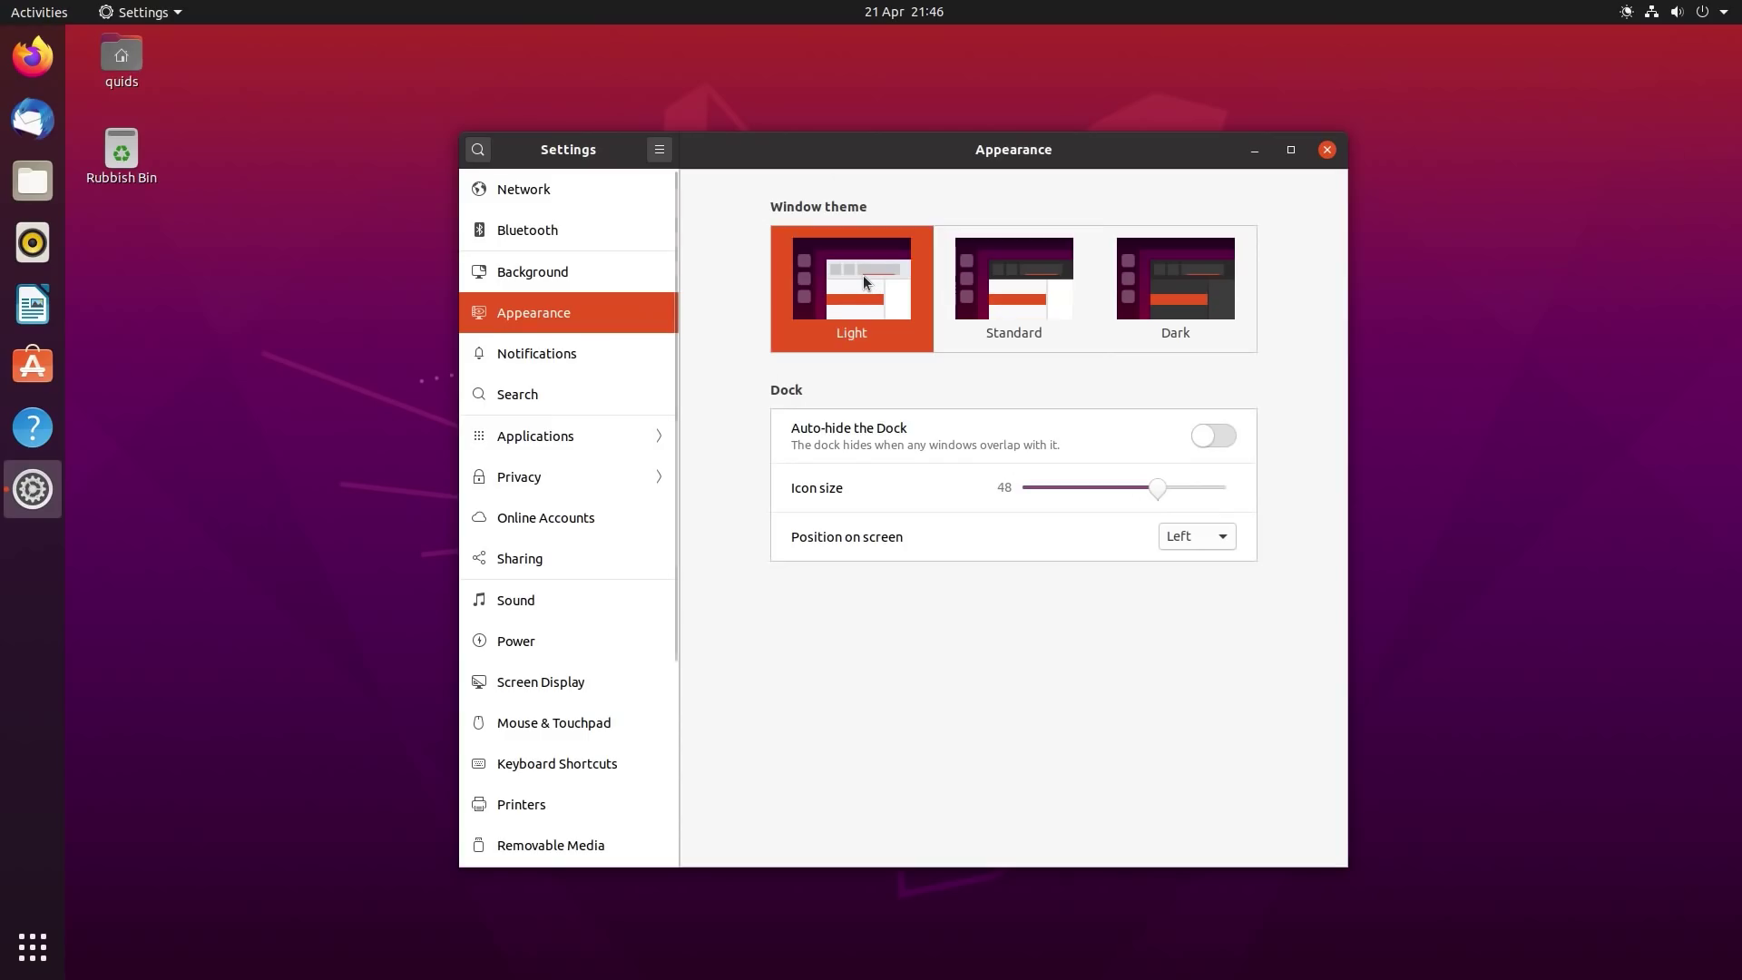
{"action": "left_click", "coordinate": [1011, 268]}
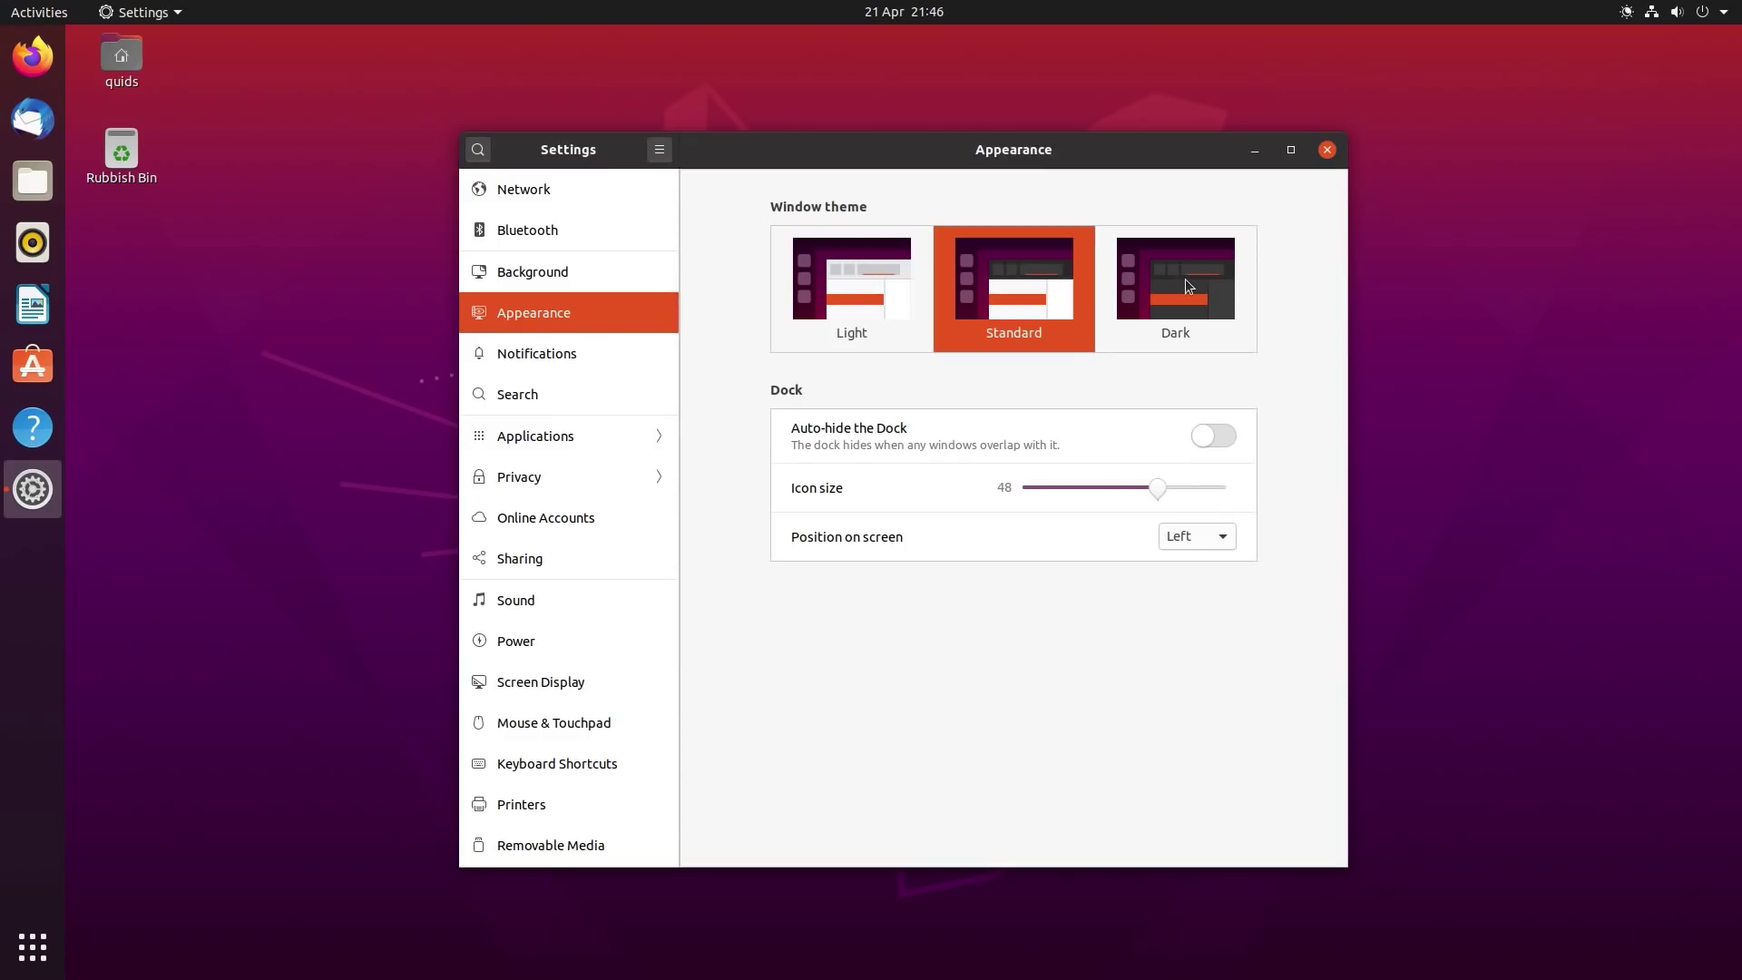
{"action": "left_click", "coordinate": [1185, 279]}
{"action": "left_click", "coordinate": [1071, 290]}
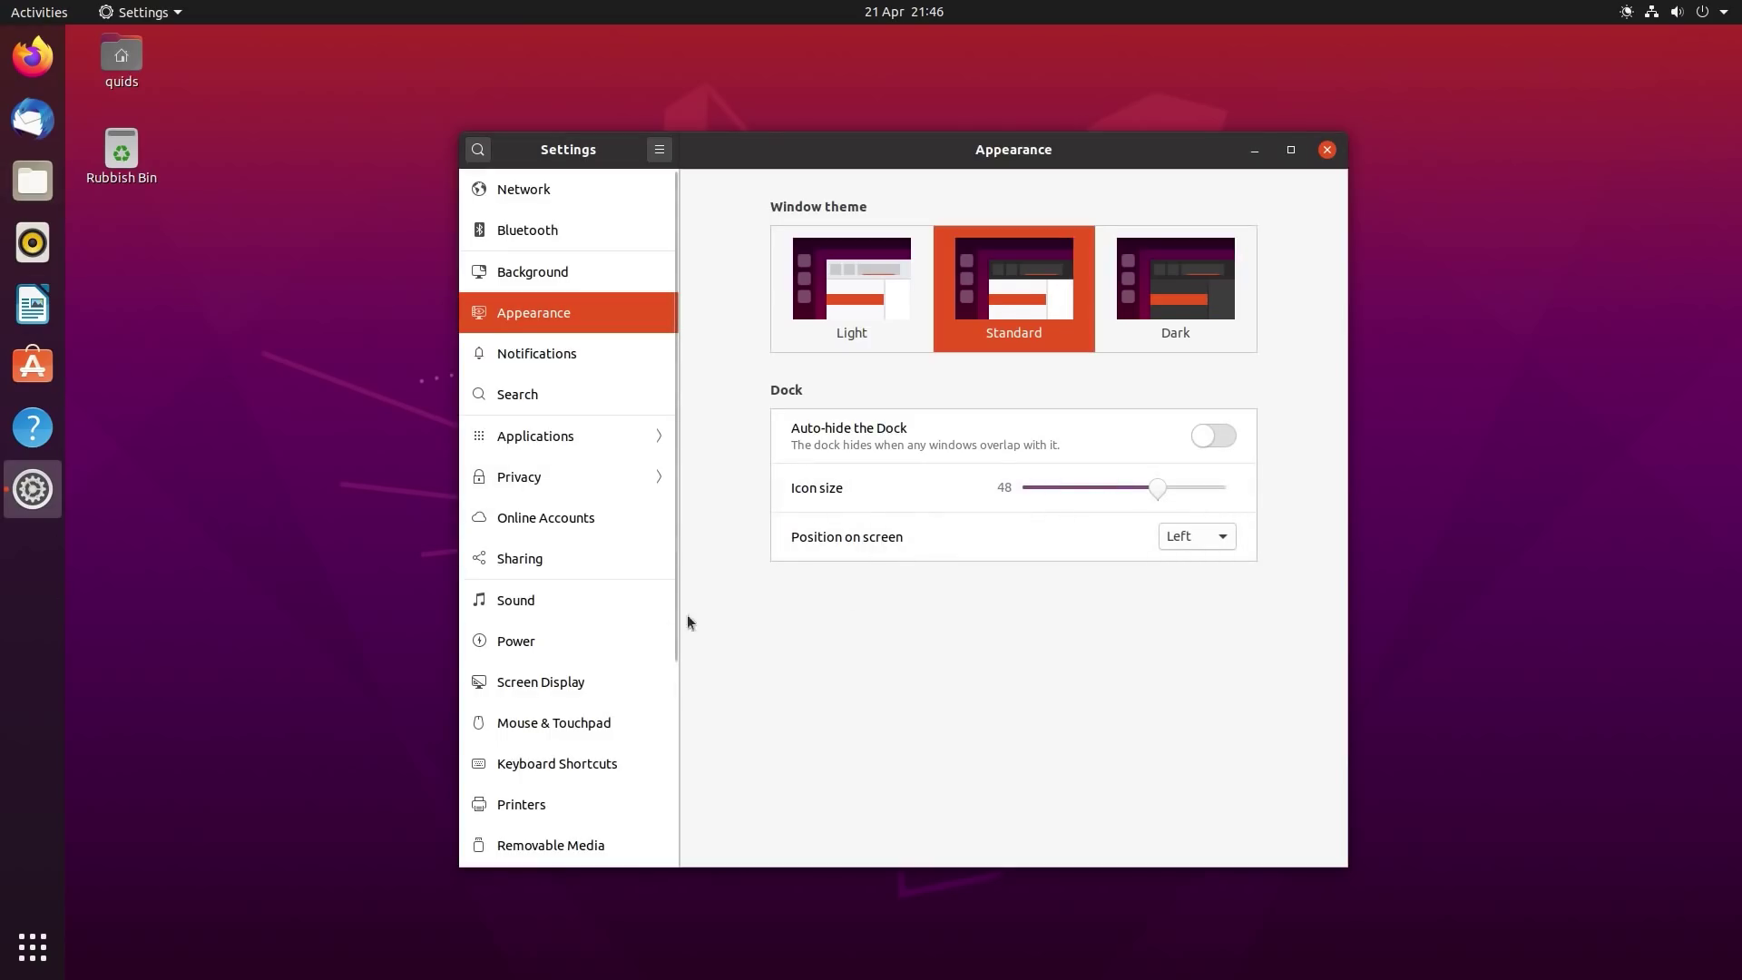
- Adjust the dock position and icon size, then view the Background wallpaper settings
{"action": "left_click", "coordinate": [1185, 542]}
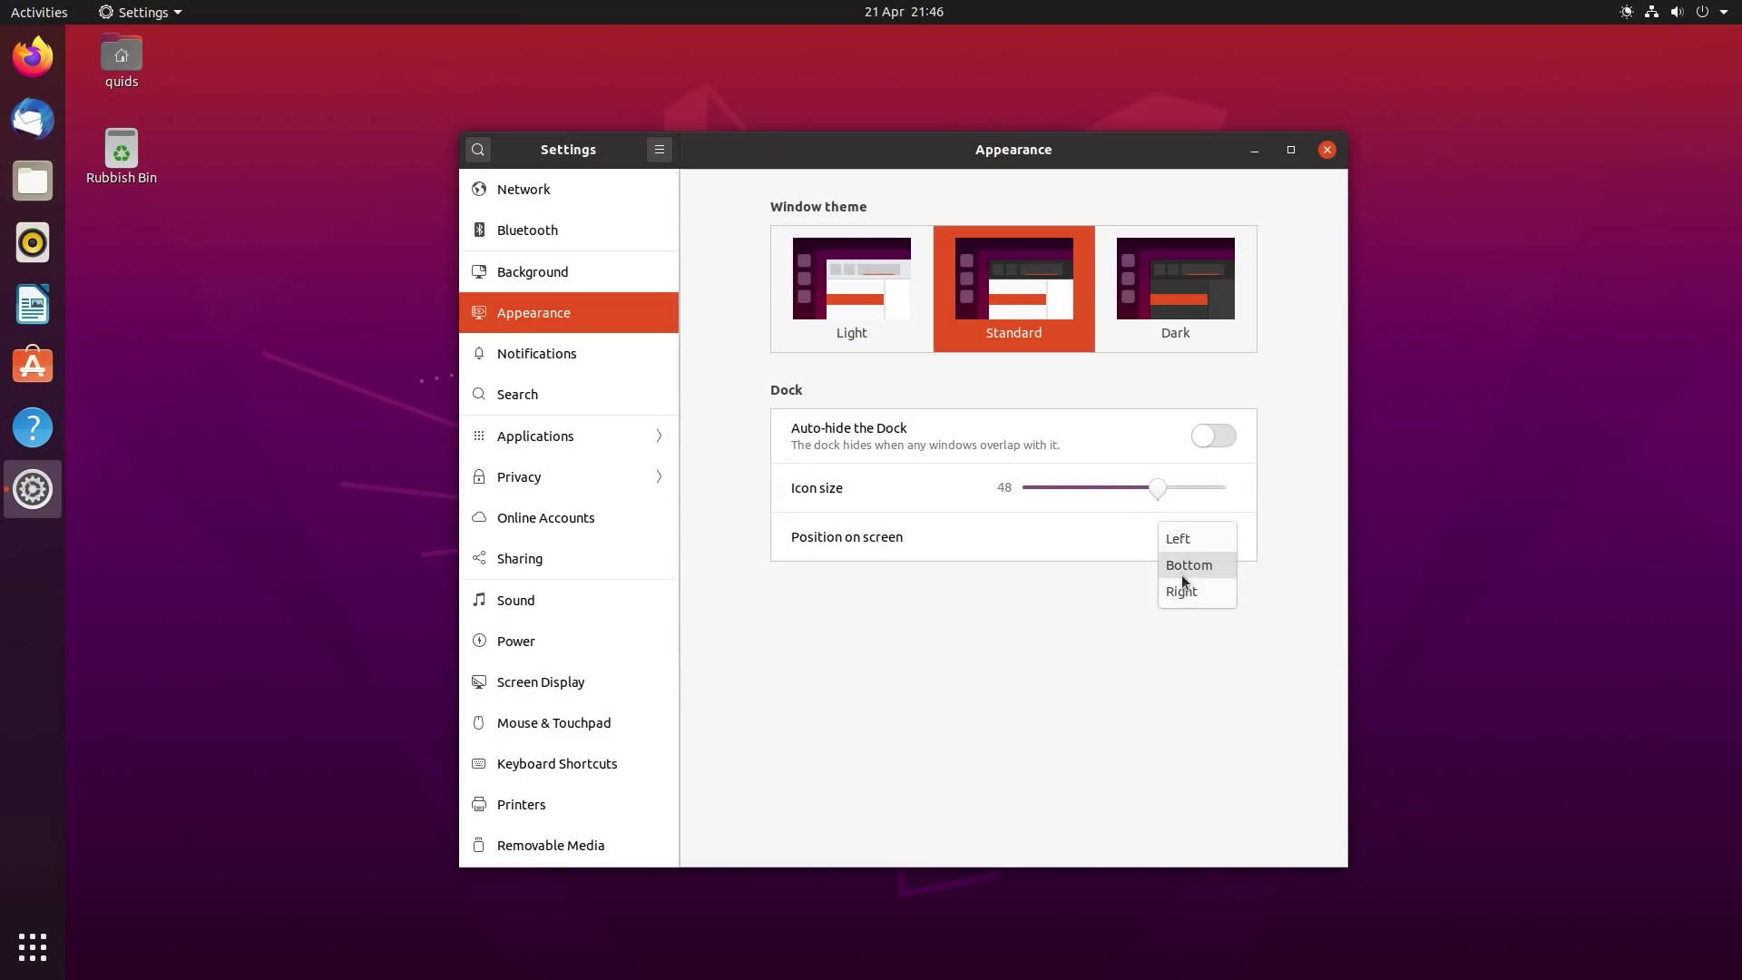
{"action": "left_click", "coordinate": [1172, 566]}
{"action": "left_click_drag", "start_coordinate": [1157, 490], "coordinate": [1095, 492]}
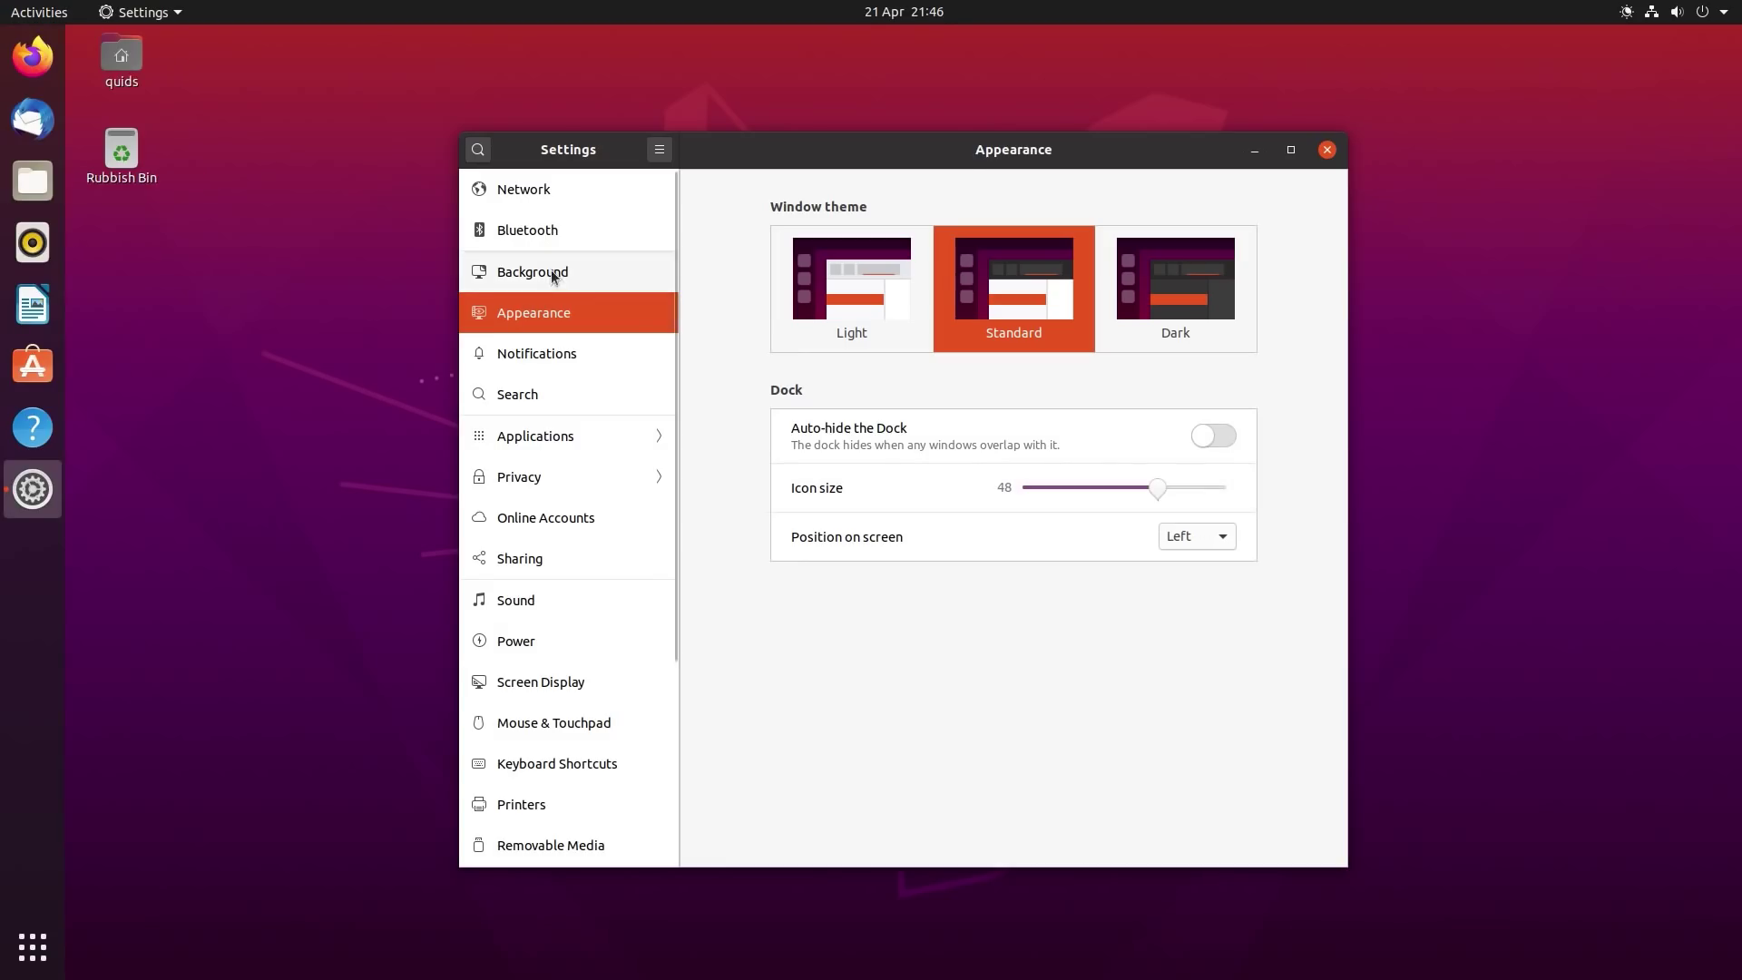
{"action": "left_click", "coordinate": [556, 272]}
{"action": "left_click", "coordinate": [33, 57]}
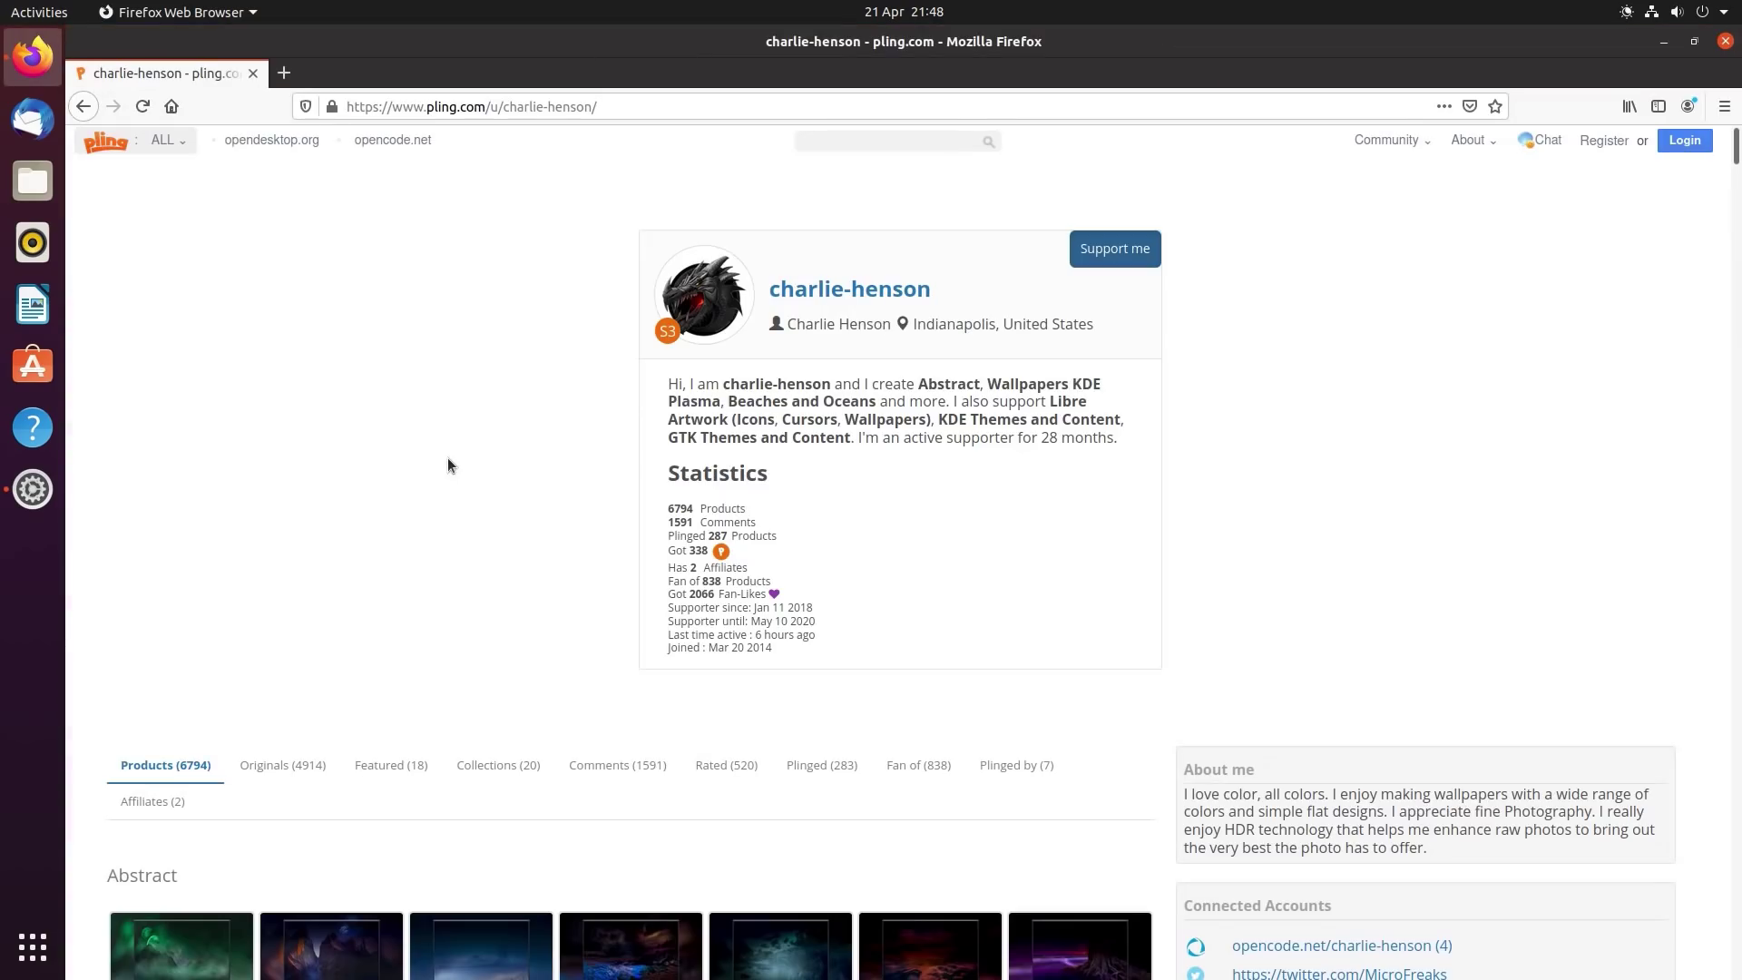
- Open the green Aesthetic Scenery Wallpaper 116 HD page on pling.com and download its .png
{"action": "scroll", "coordinate": [363, 535], "scroll_direction": "down", "scroll_amount": 5}
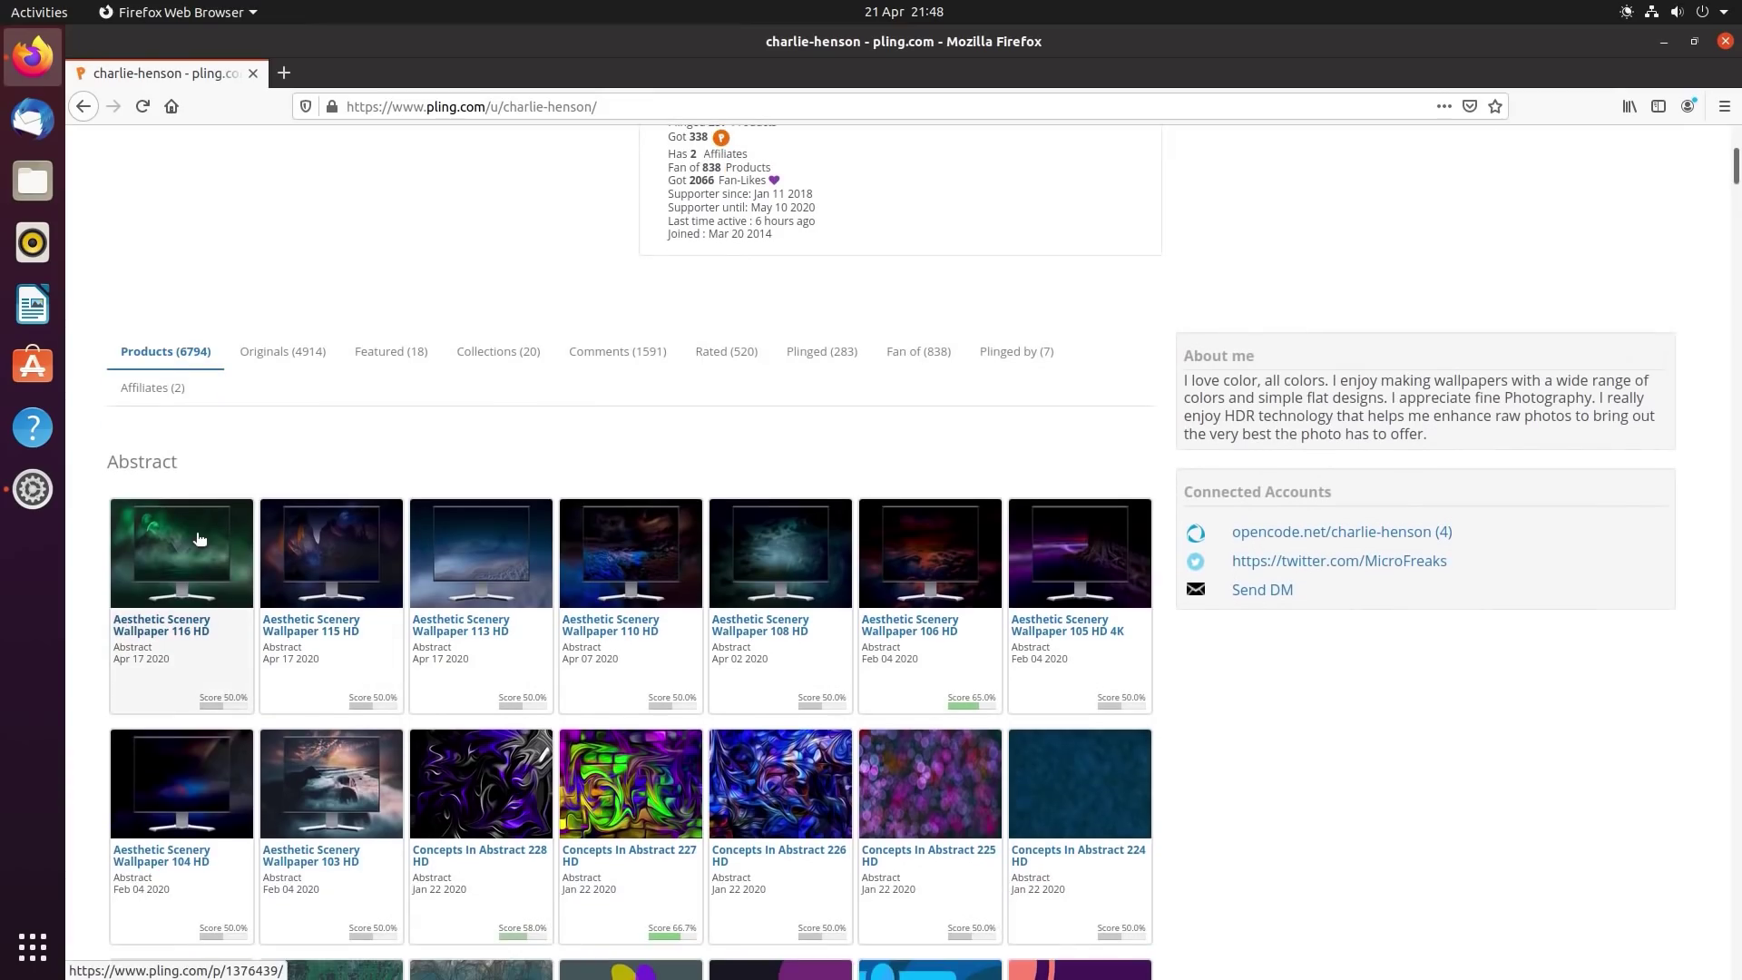
{"action": "left_click", "coordinate": [200, 539]}
{"action": "left_click", "coordinate": [1534, 277]}
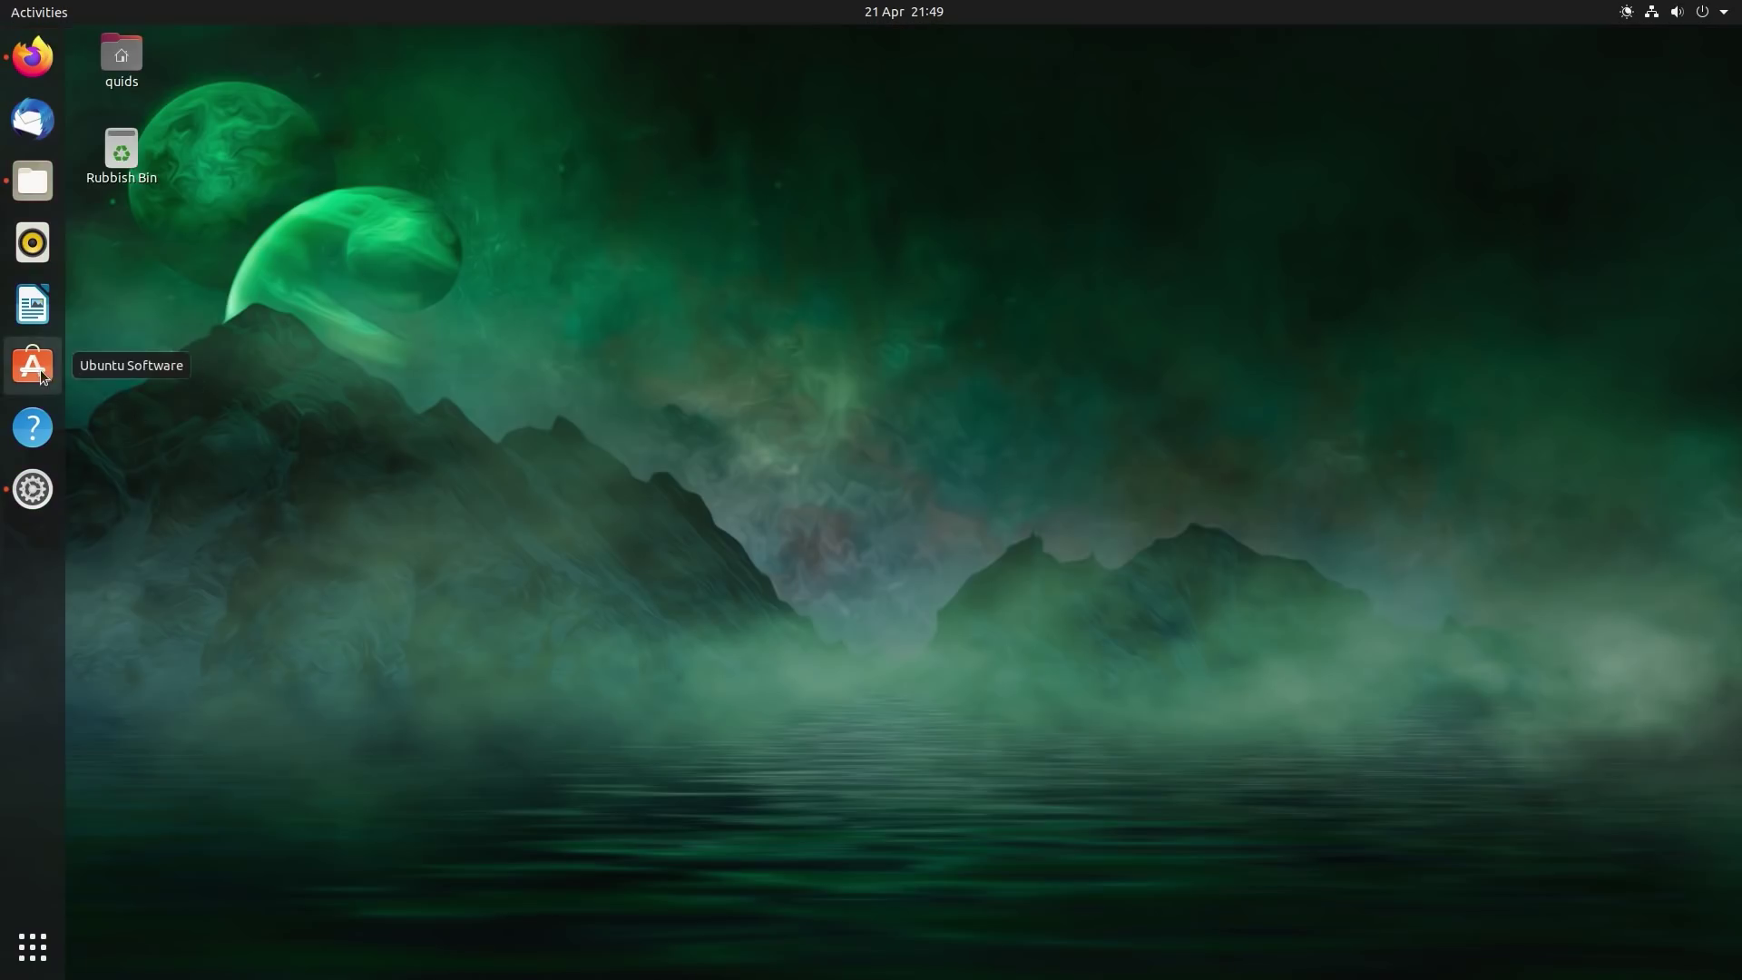
- Search Ubuntu Software for 'tweak' and open the GNOME Tweaks details page
{"action": "left_click", "coordinate": [33, 365]}
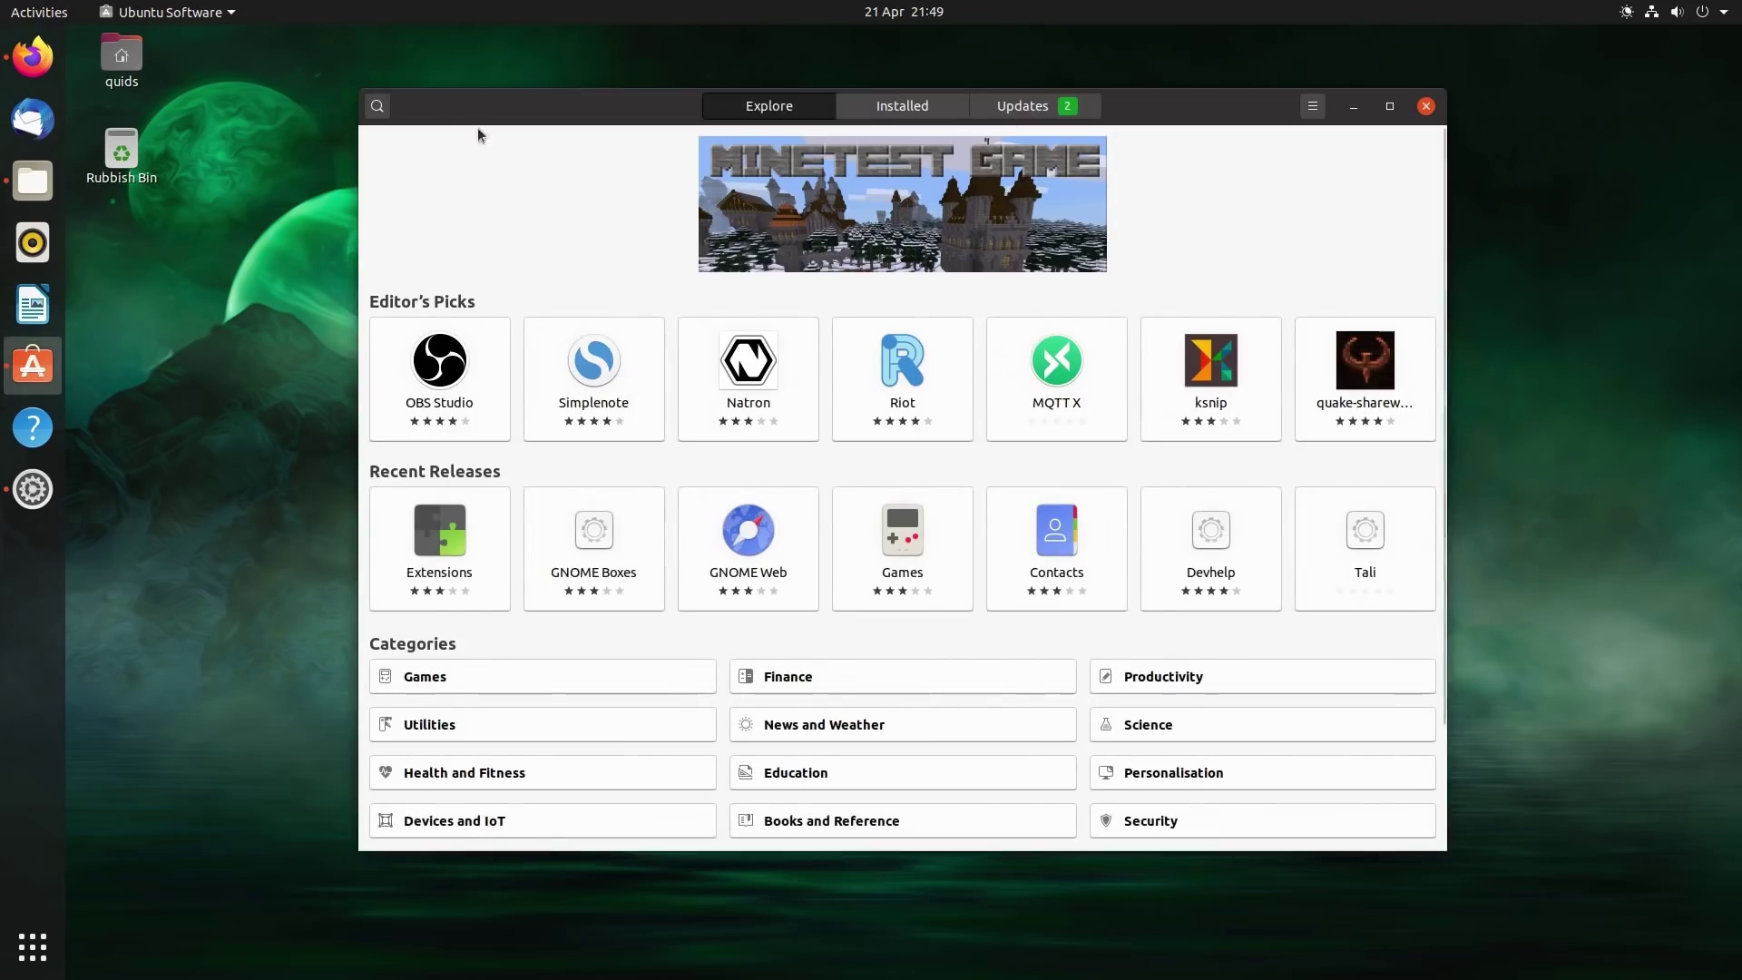
{"action": "left_click", "coordinate": [377, 105]}
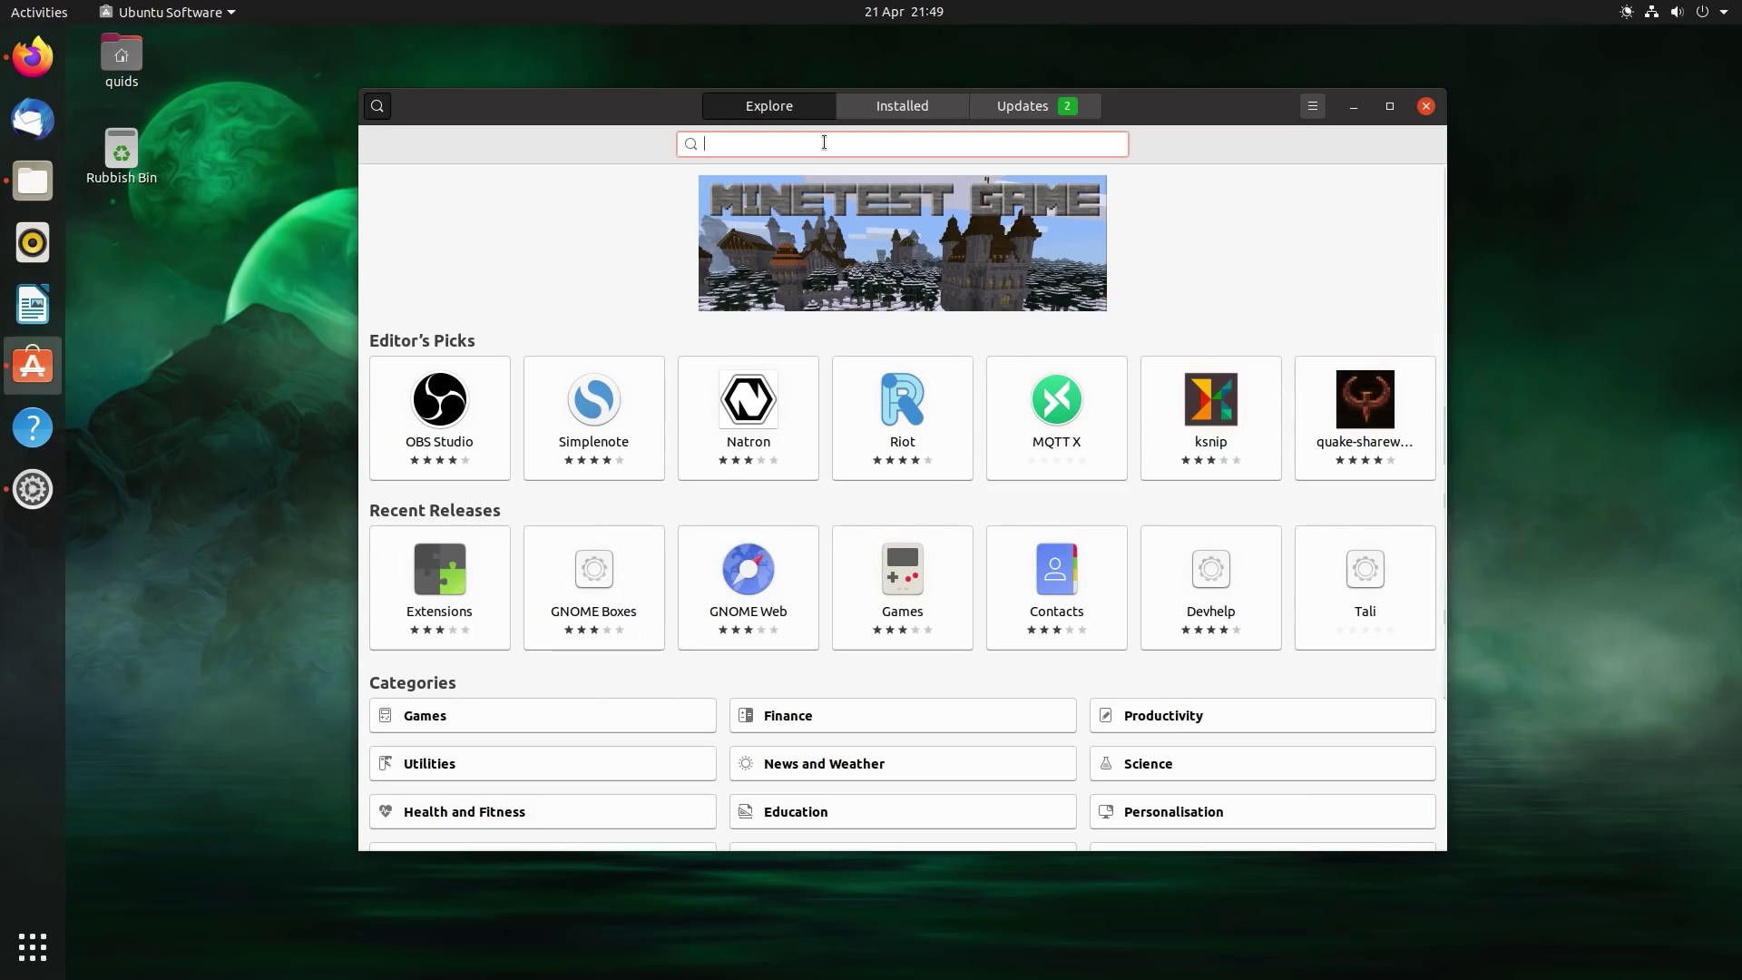
{"action": "type", "text": "tweak"}
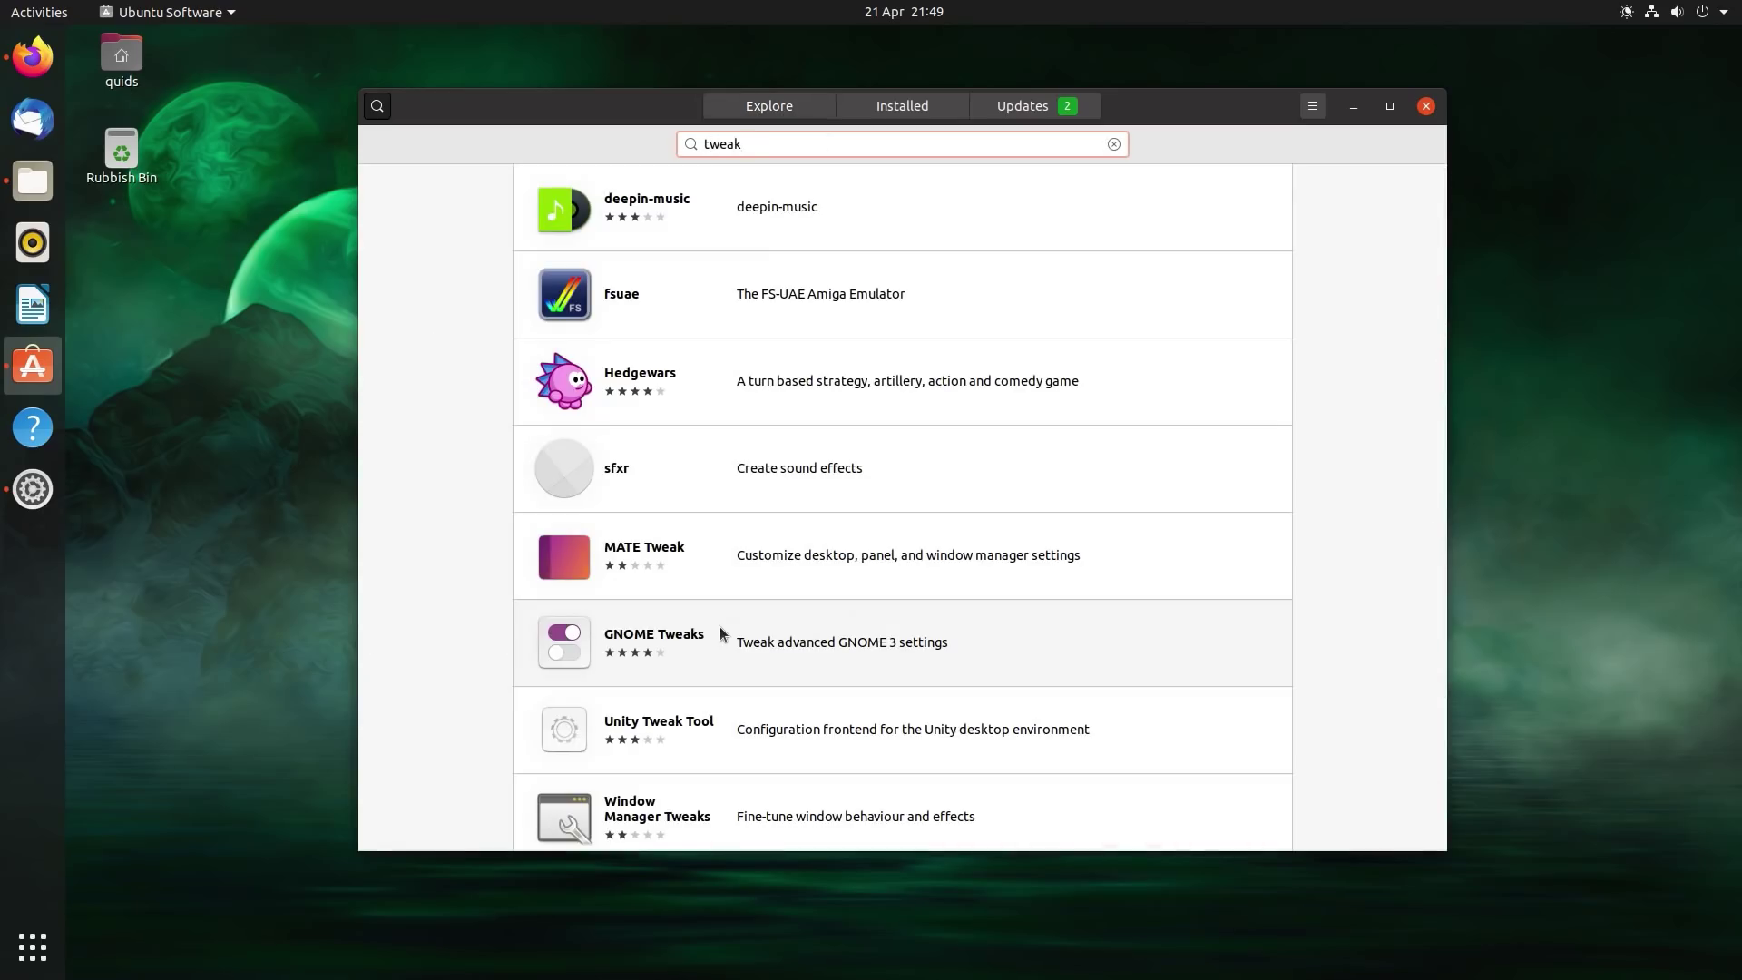
{"action": "left_click", "coordinate": [721, 633]}
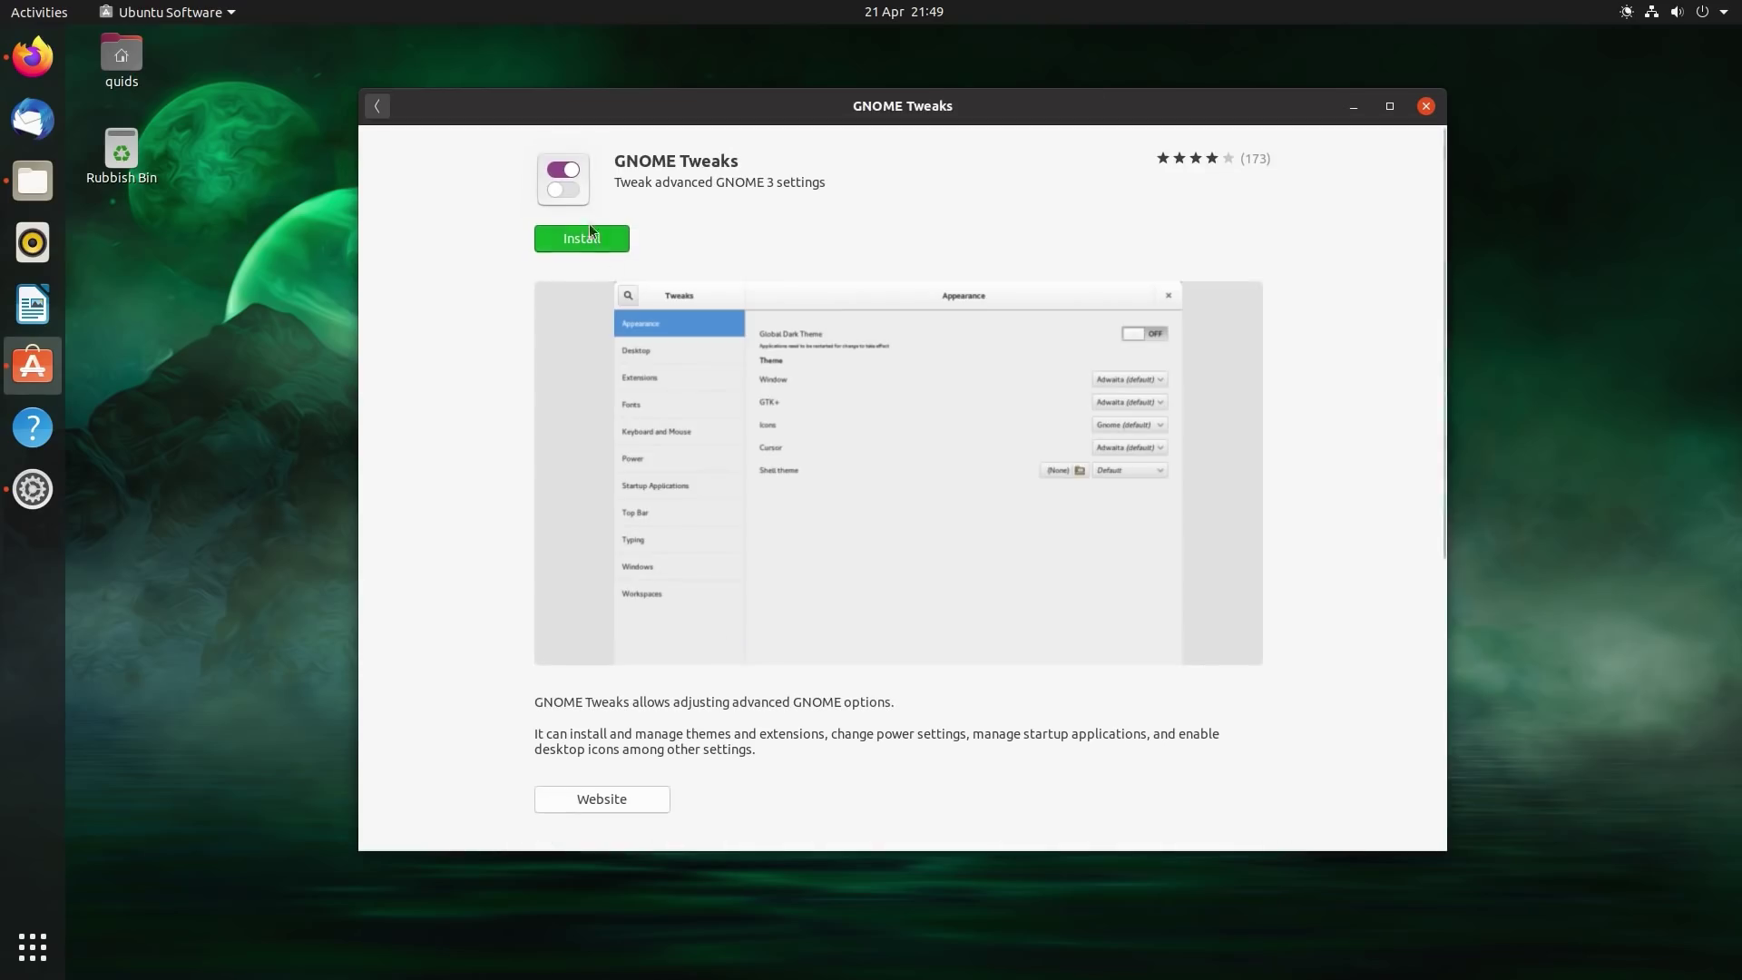
- Install GNOME Tweaks, entering the administrator password to authorise it
{"action": "left_click", "coordinate": [598, 238]}
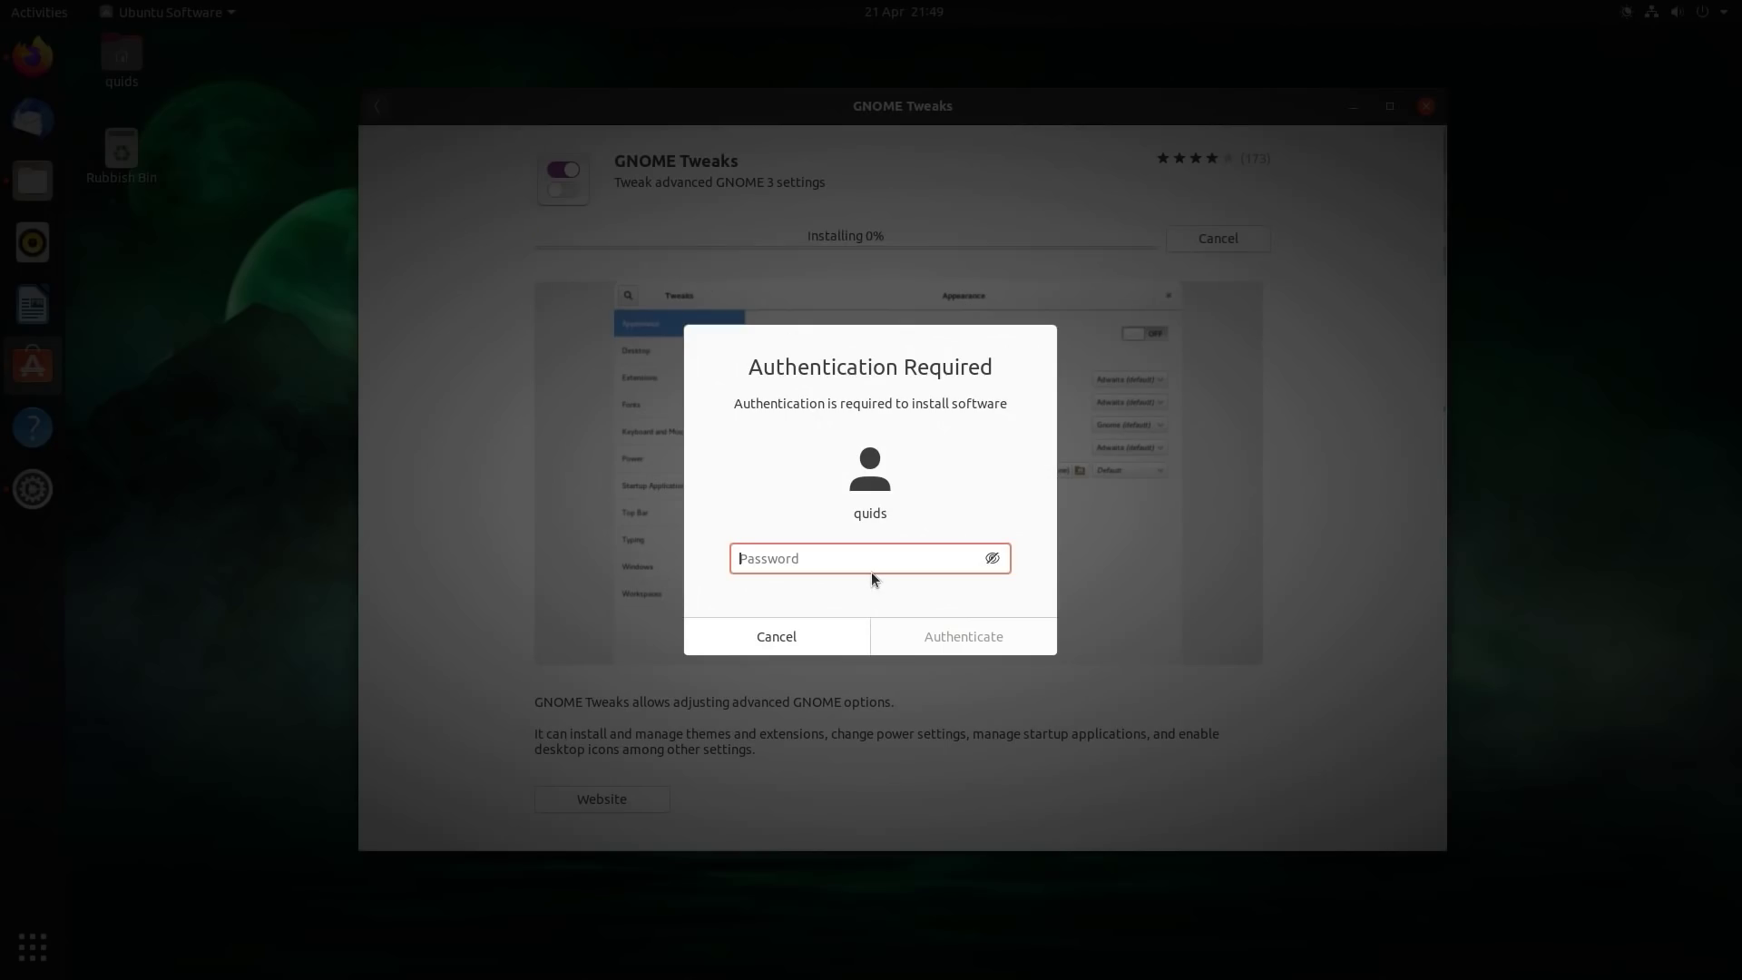
{"action": "type", "text": "••••••••••"}
{"action": "key", "text": "Return"}
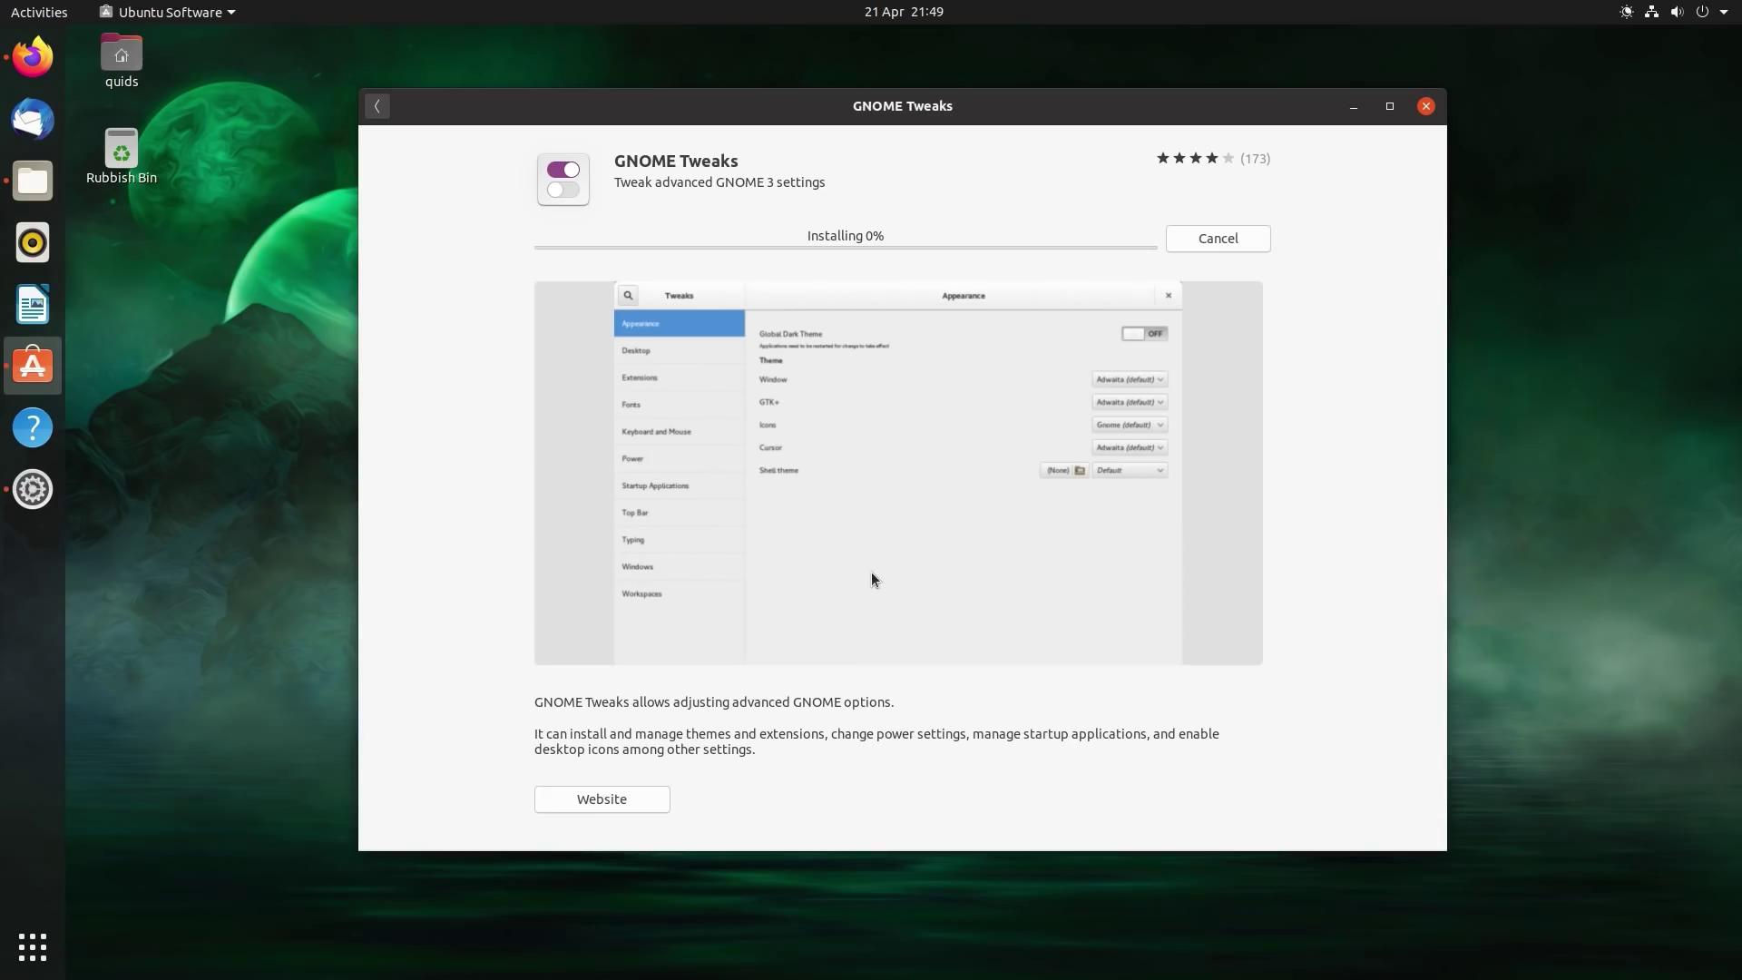
- In Extensions, switch Desktop Icons off and toggle Ubuntu Dock off and back on
{"action": "key", "text": "super+a"}
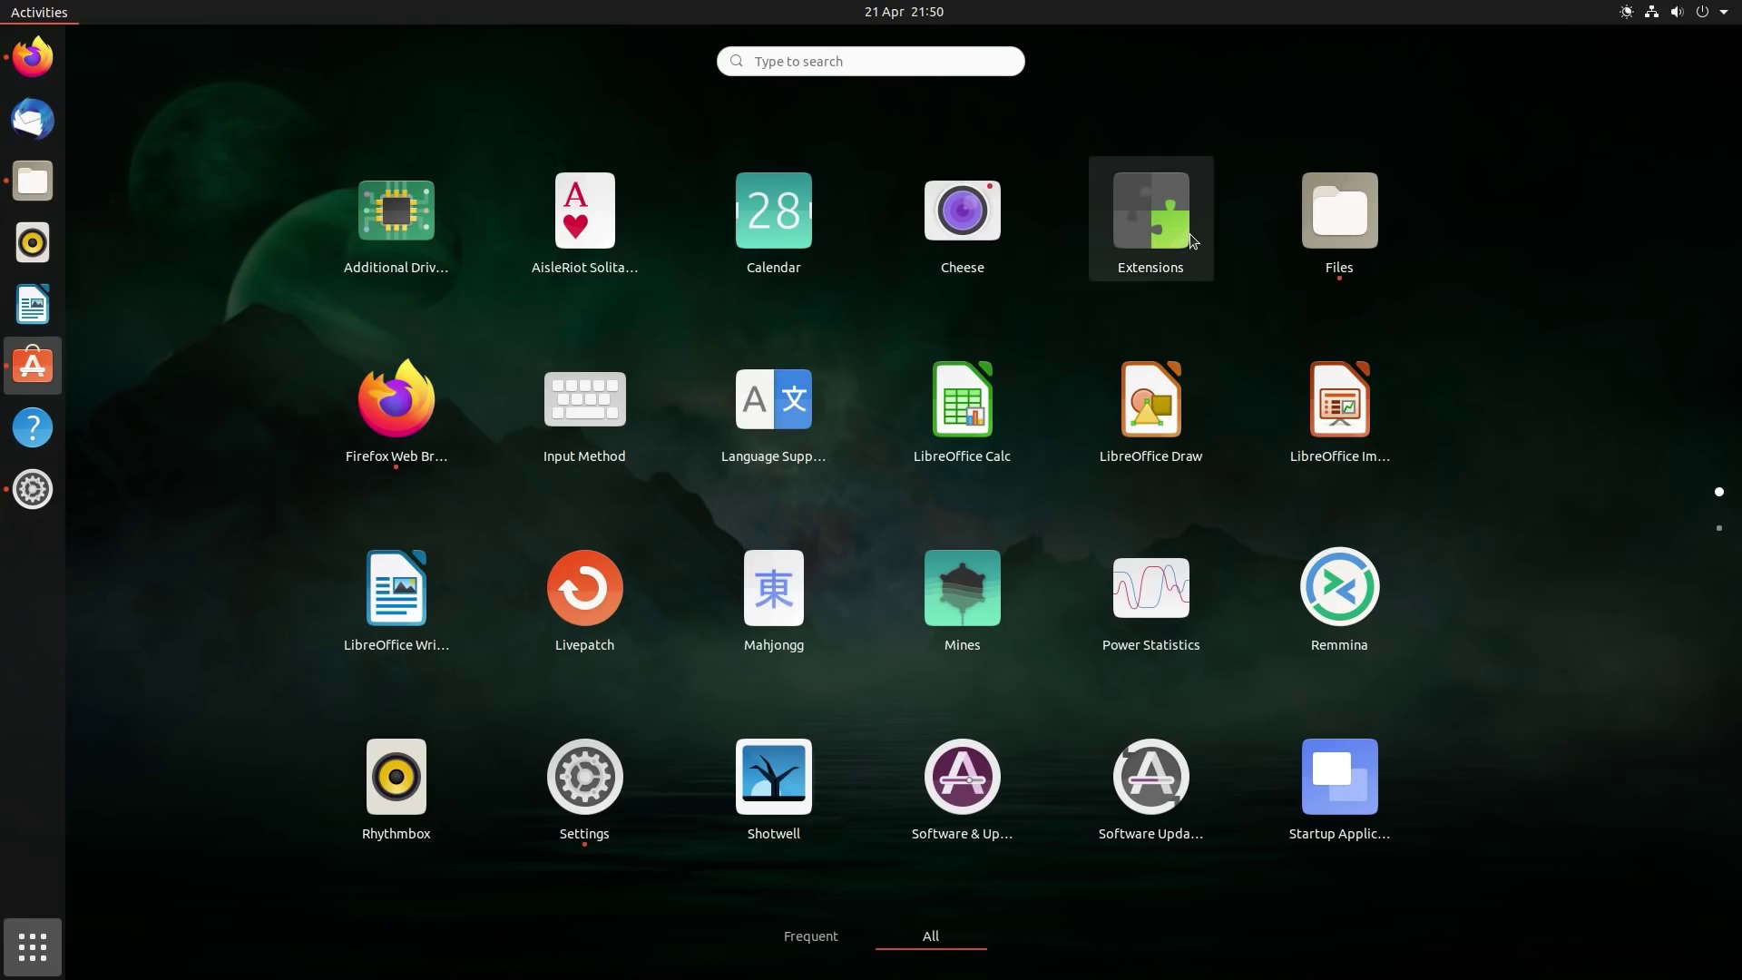
{"action": "left_click", "coordinate": [1196, 241]}
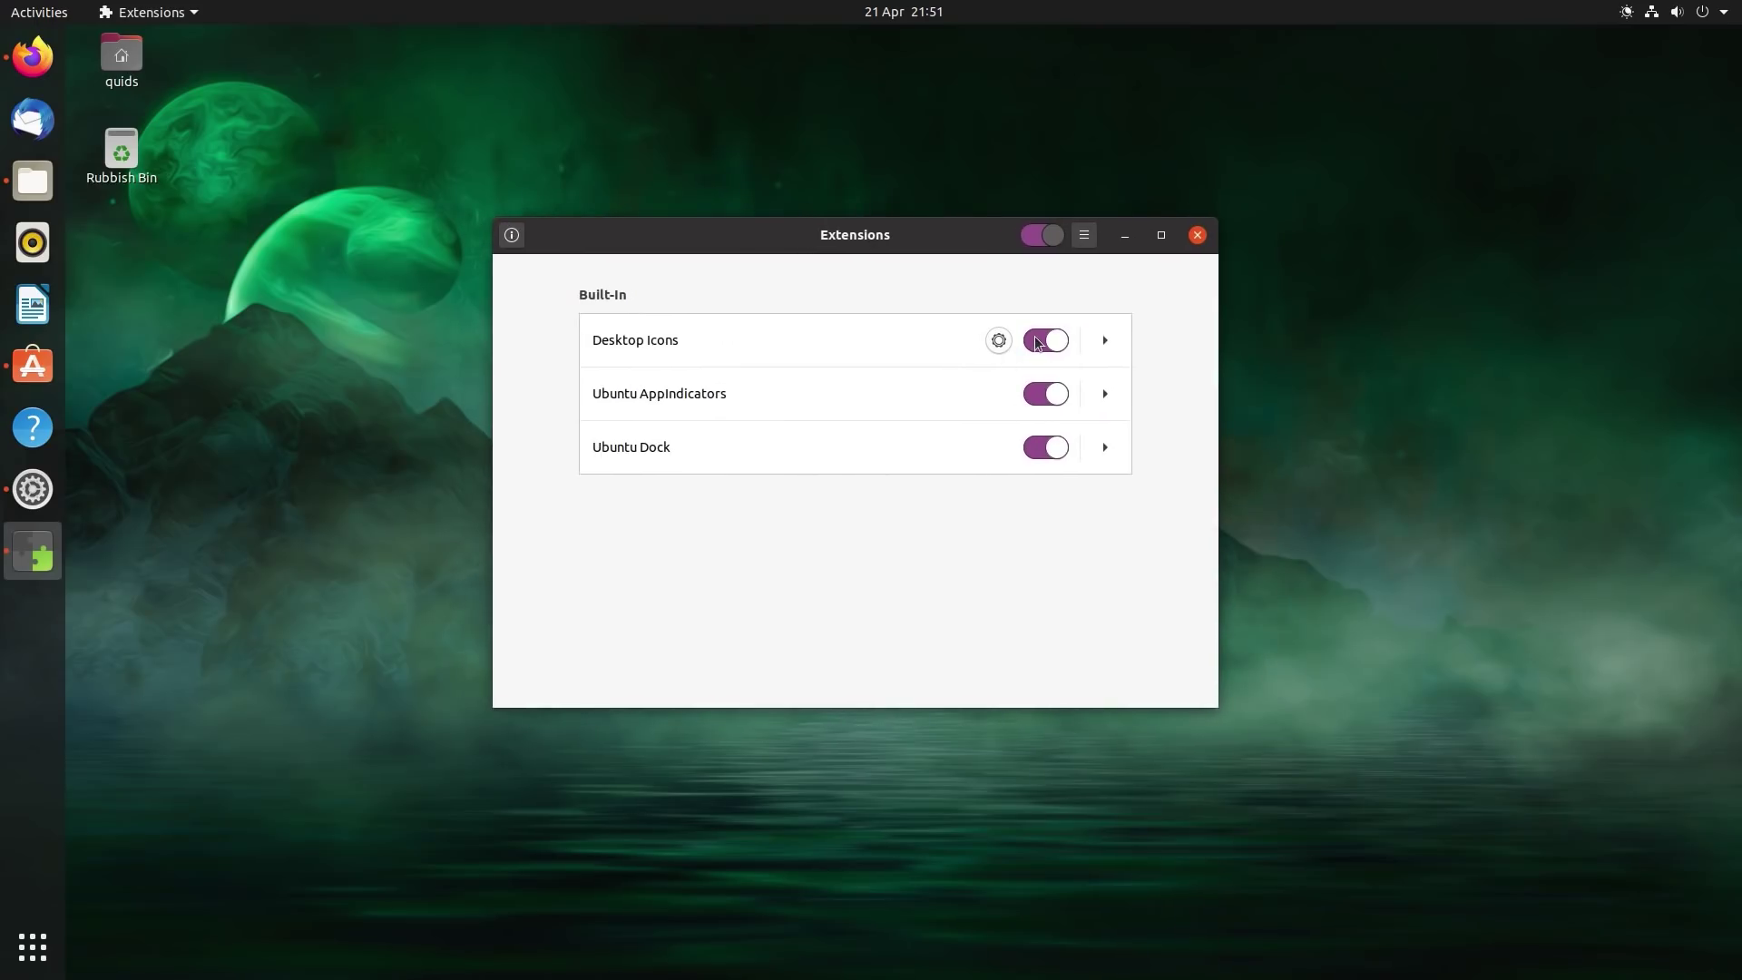
{"action": "left_click", "coordinate": [1037, 342]}
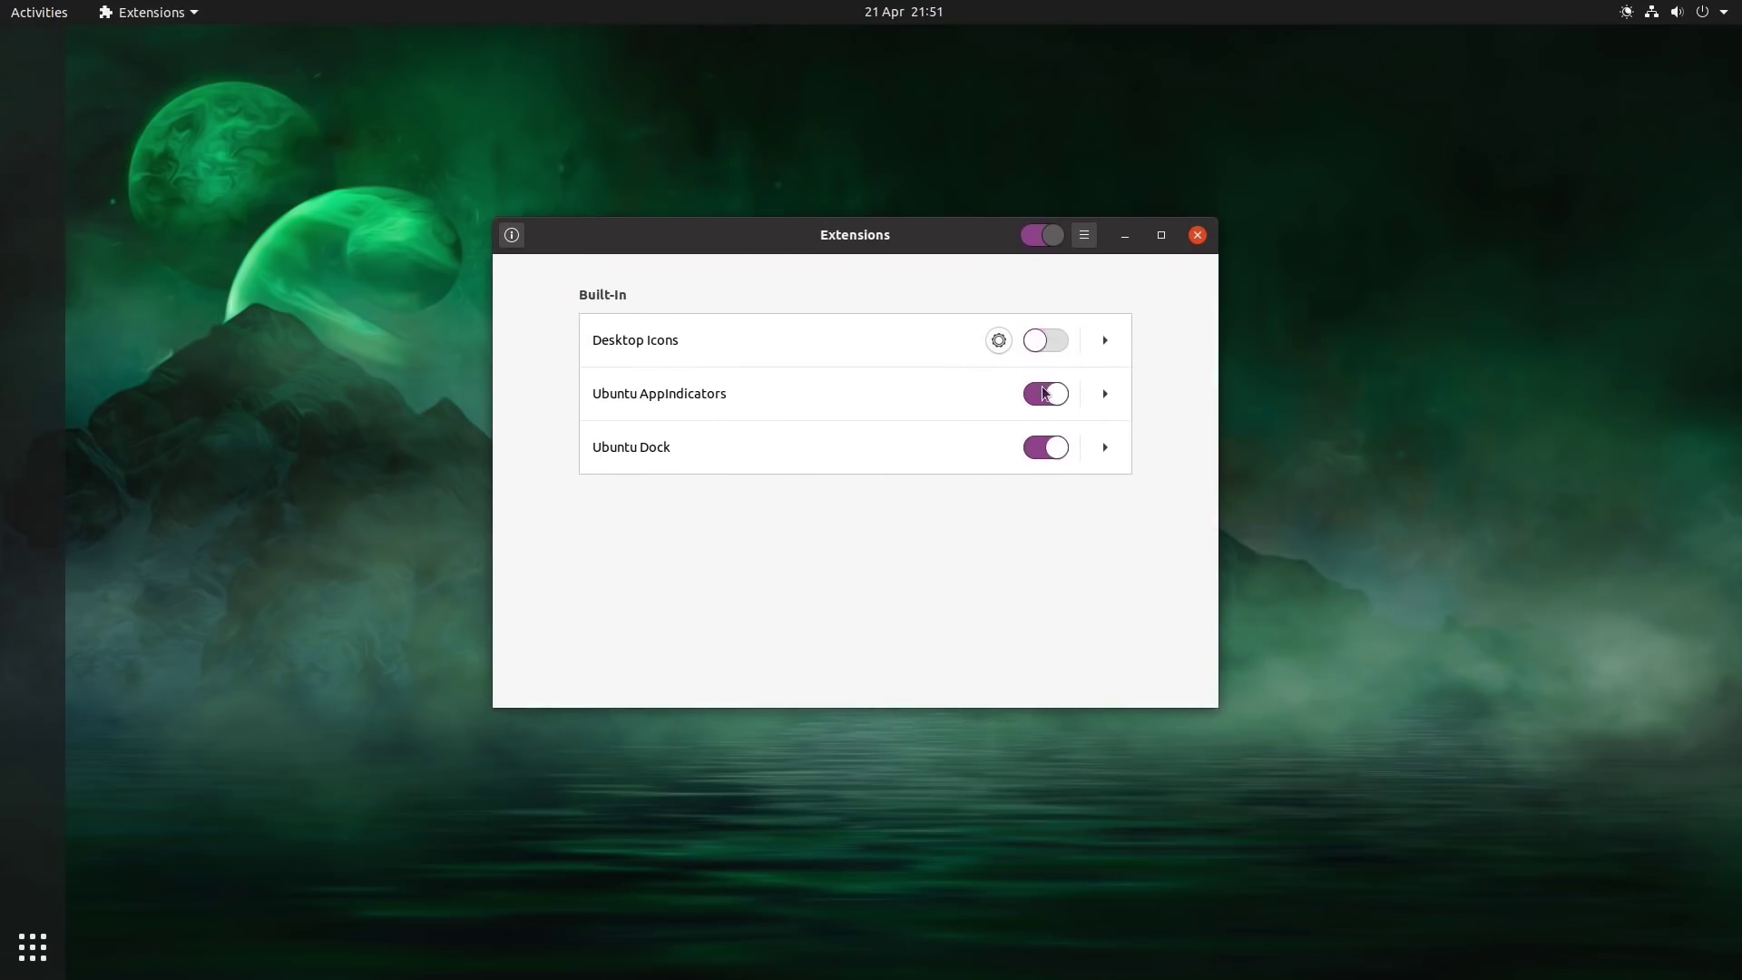
{"action": "left_click", "coordinate": [1034, 455]}
{"action": "left_click", "coordinate": [1035, 456]}
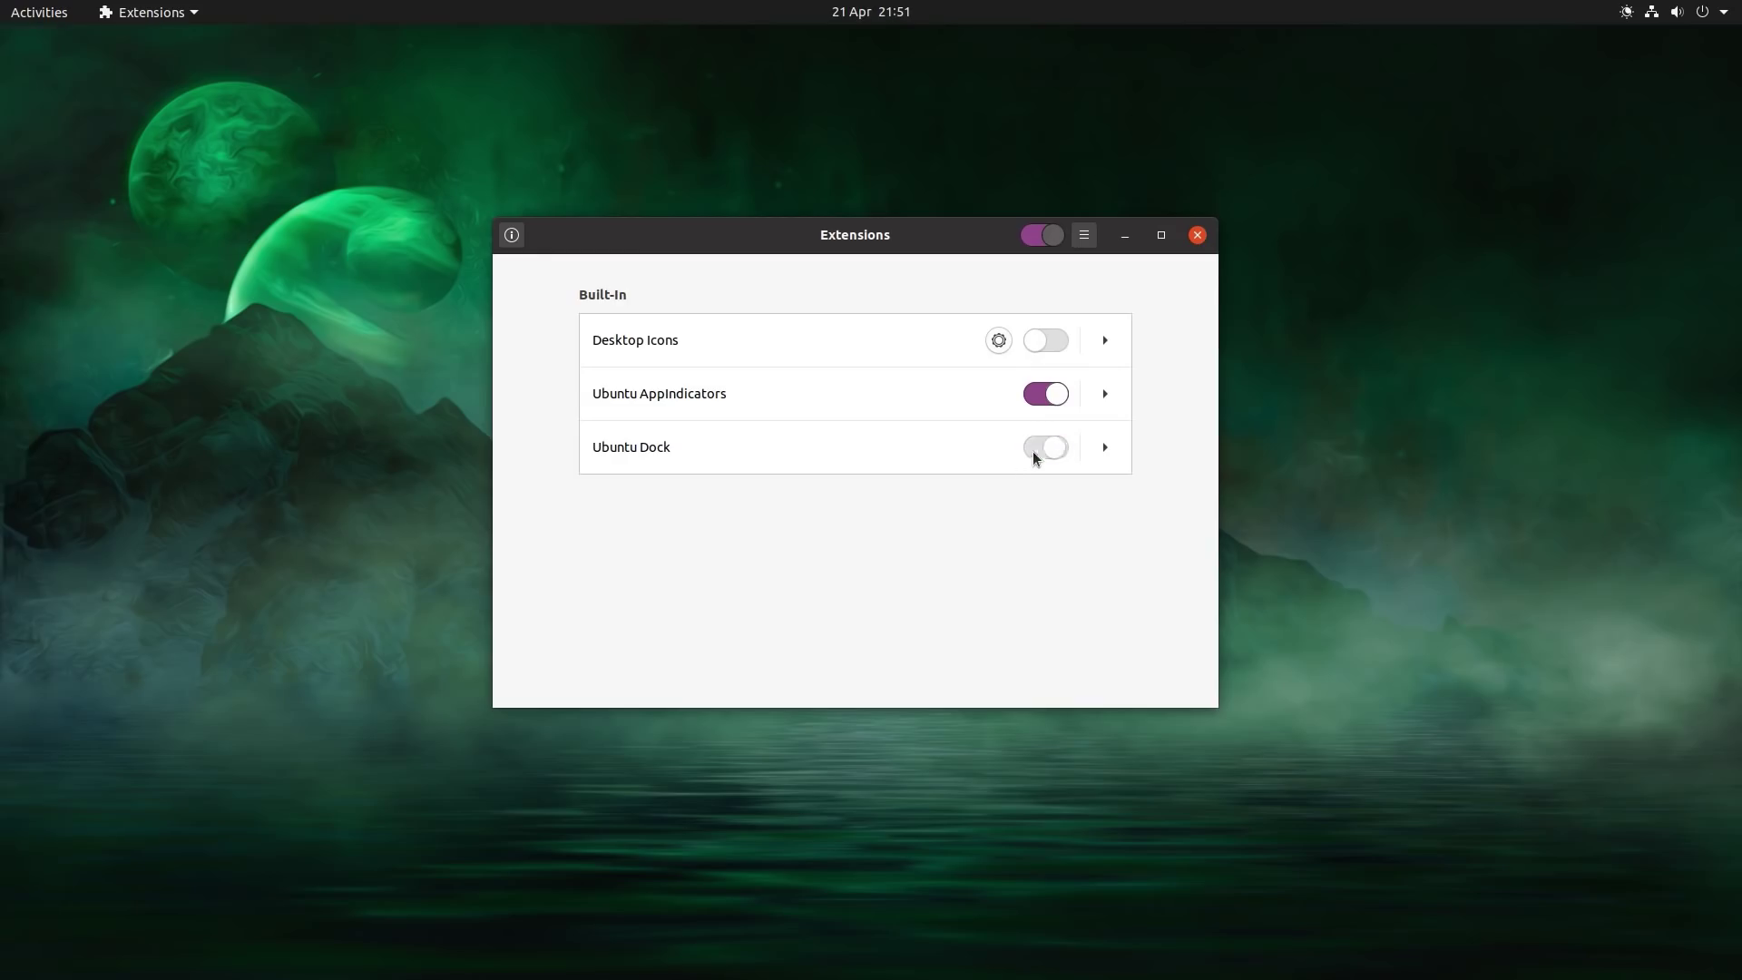
- Close Extensions, set GNOME Tweaks' Window Titlebars button placement to Left, and close Tweaks
{"action": "left_click", "coordinate": [1198, 235]}
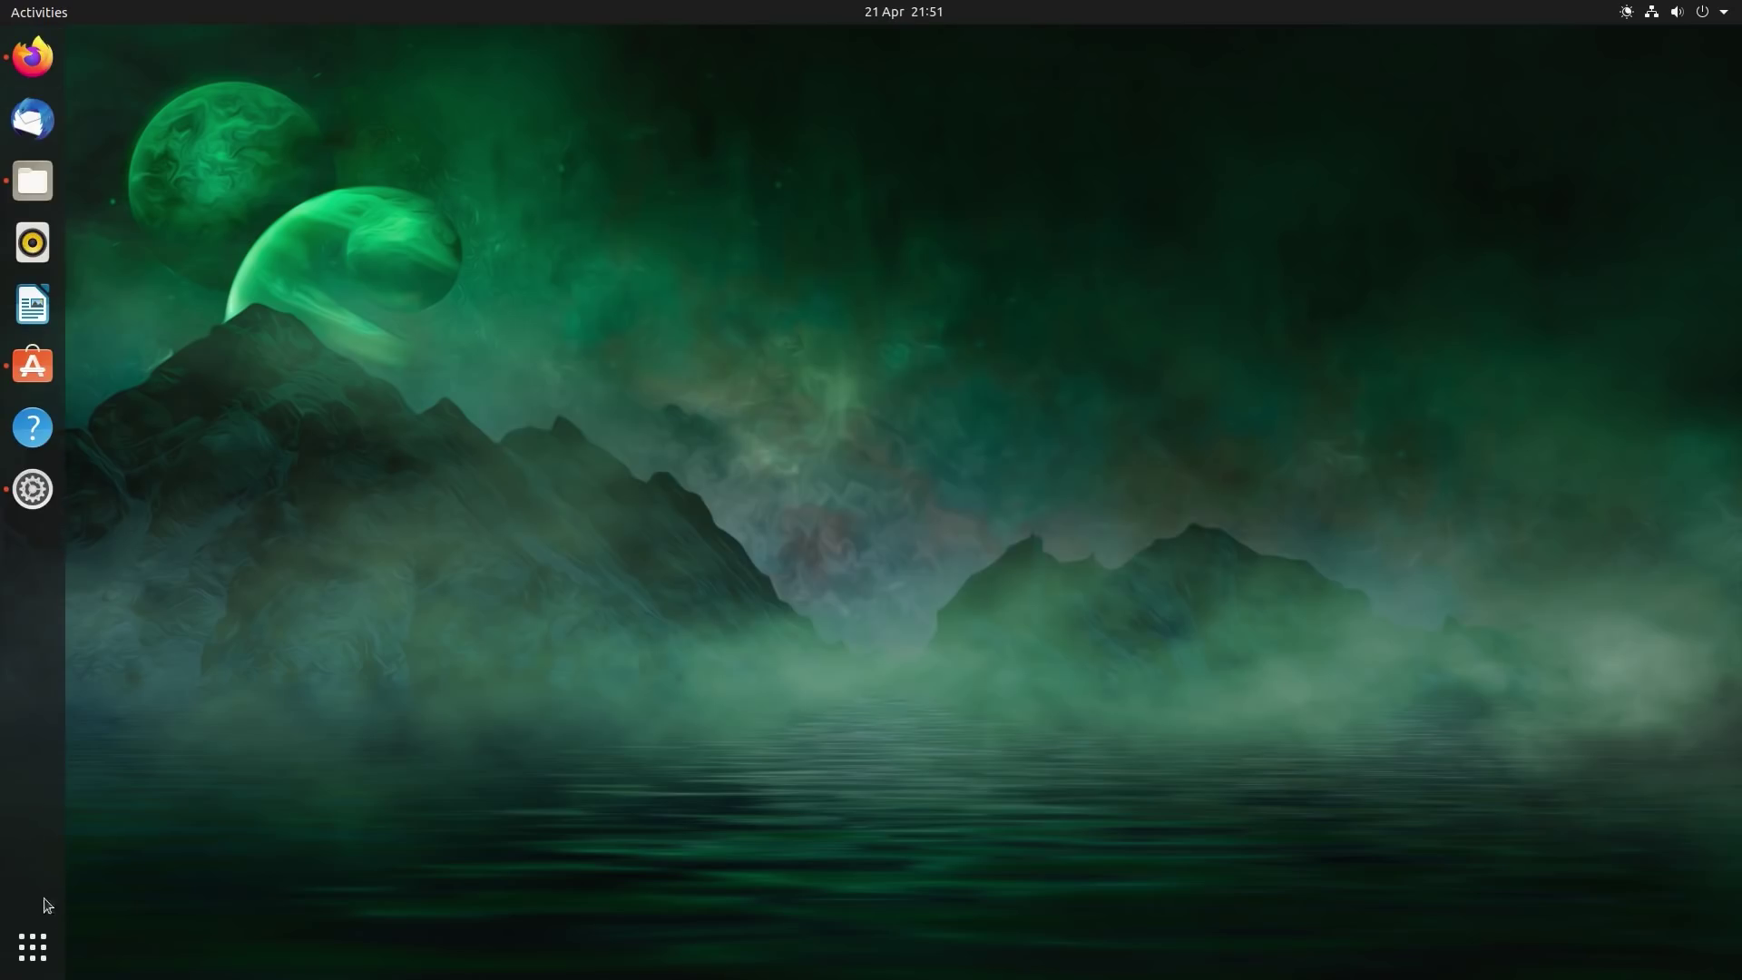
{"action": "left_click", "coordinate": [50, 929]}
{"action": "type", "text": "t"}
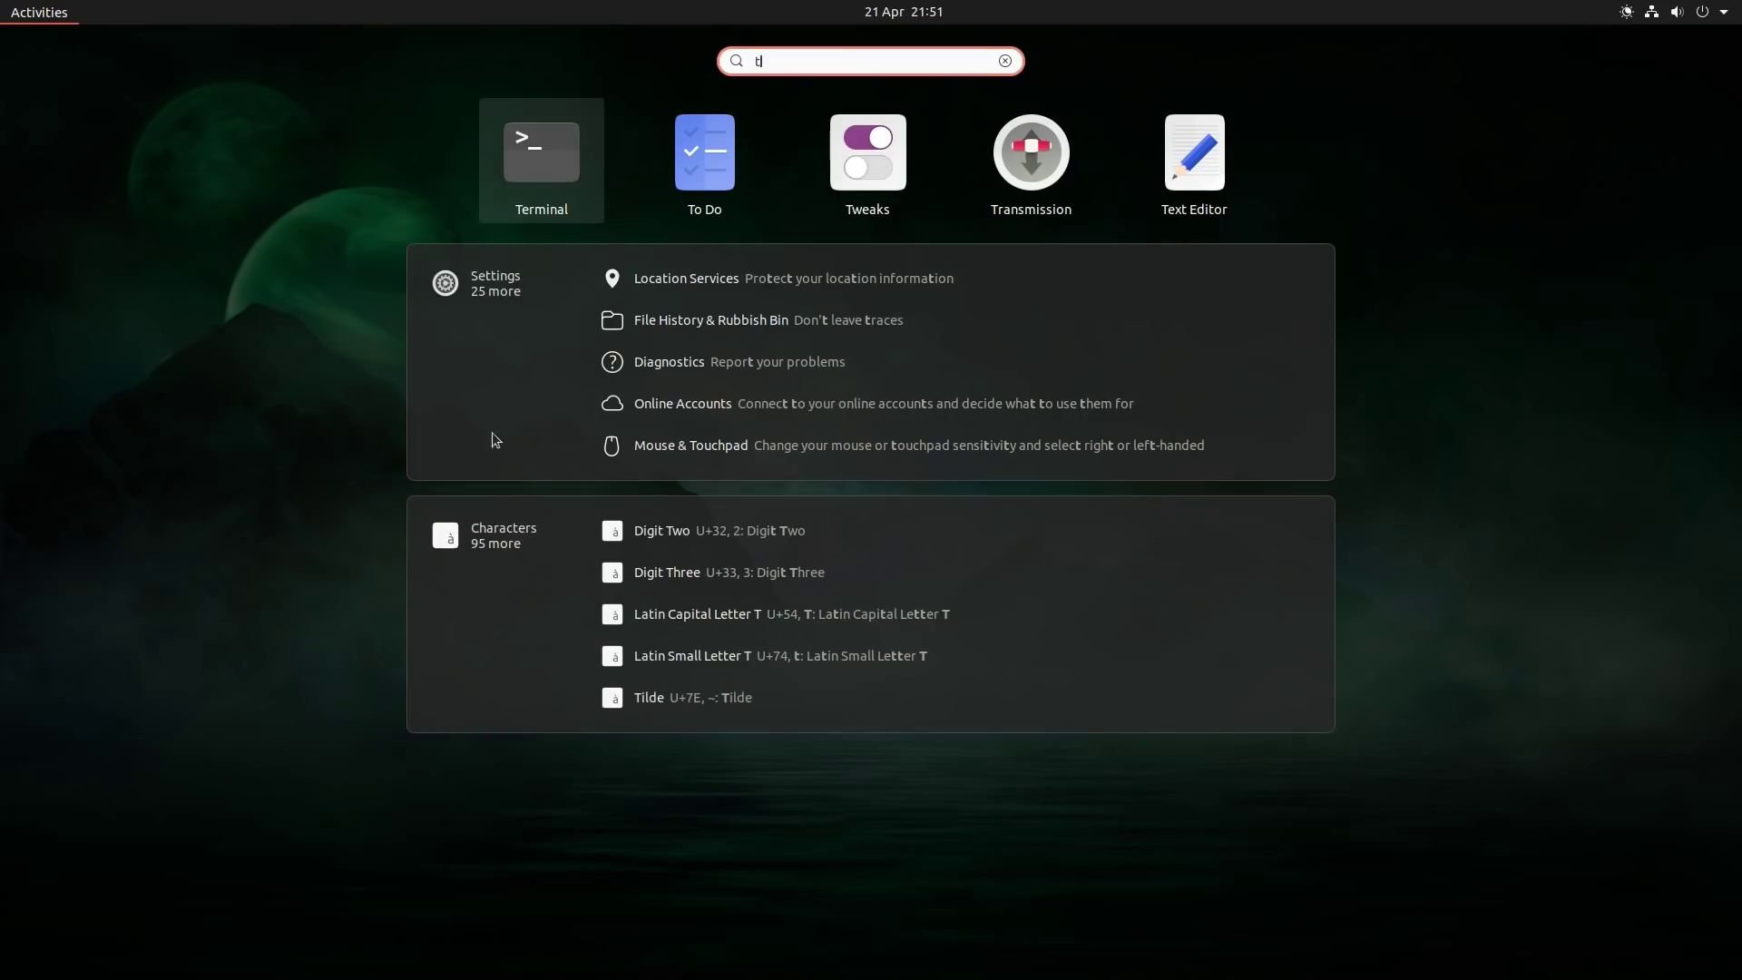
{"action": "left_click", "coordinate": [847, 156]}
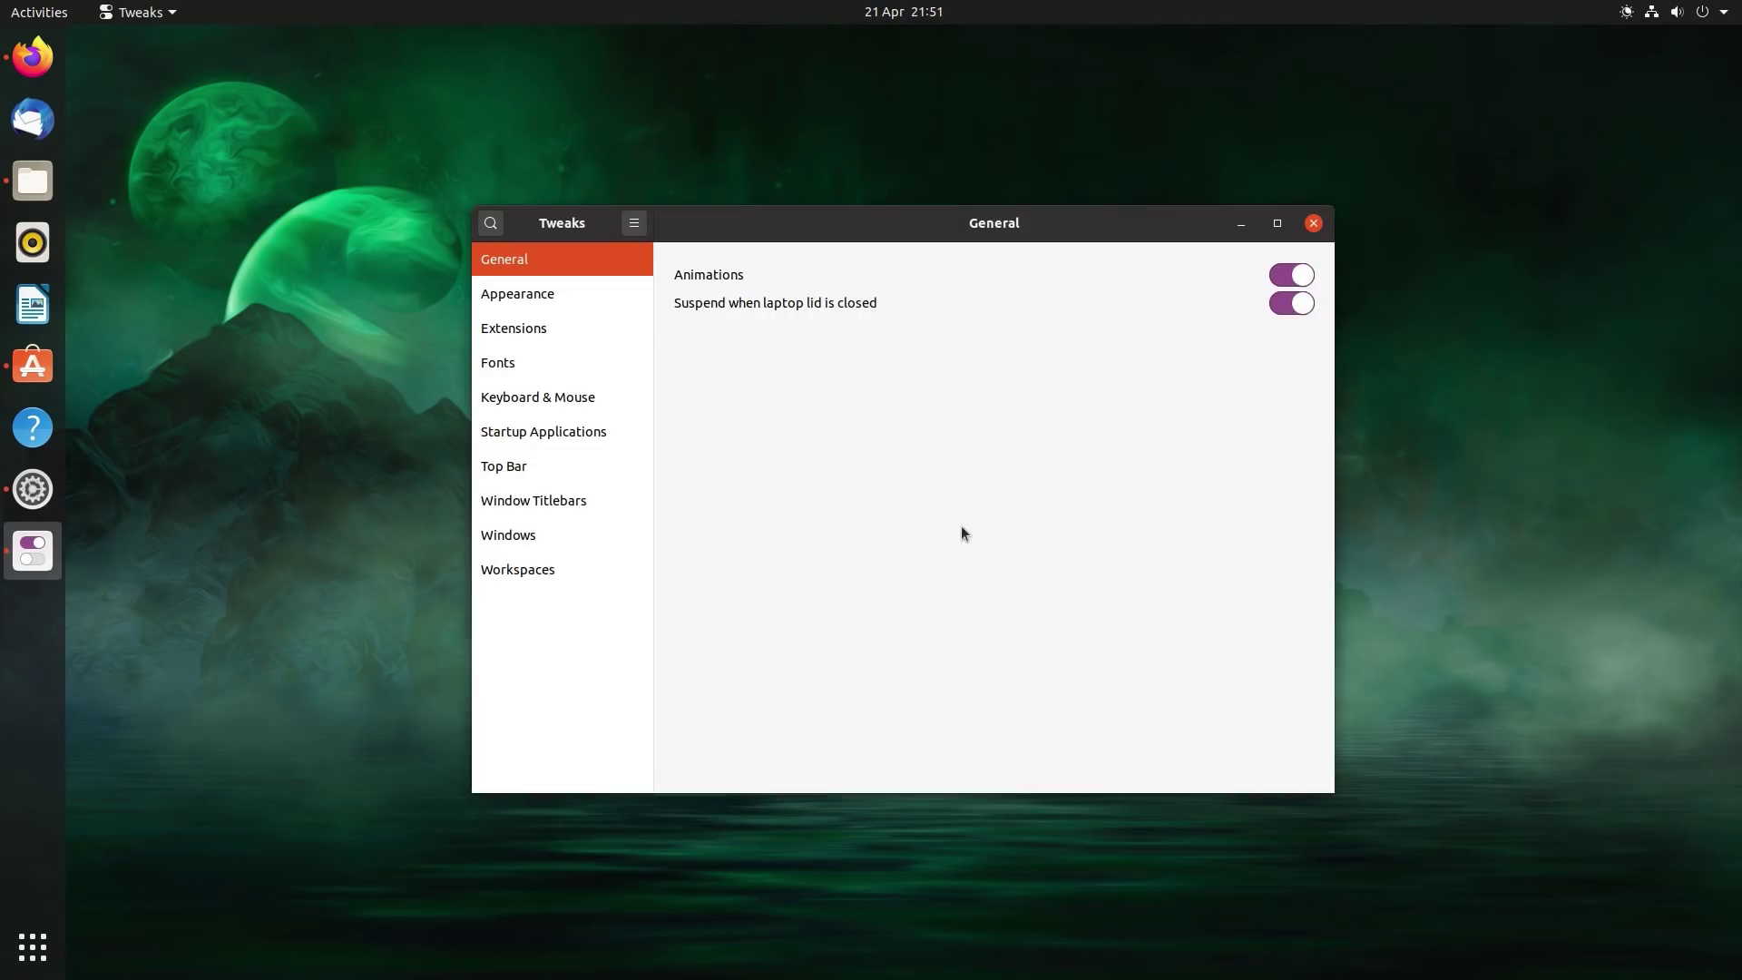
{"action": "left_click", "coordinate": [545, 500]}
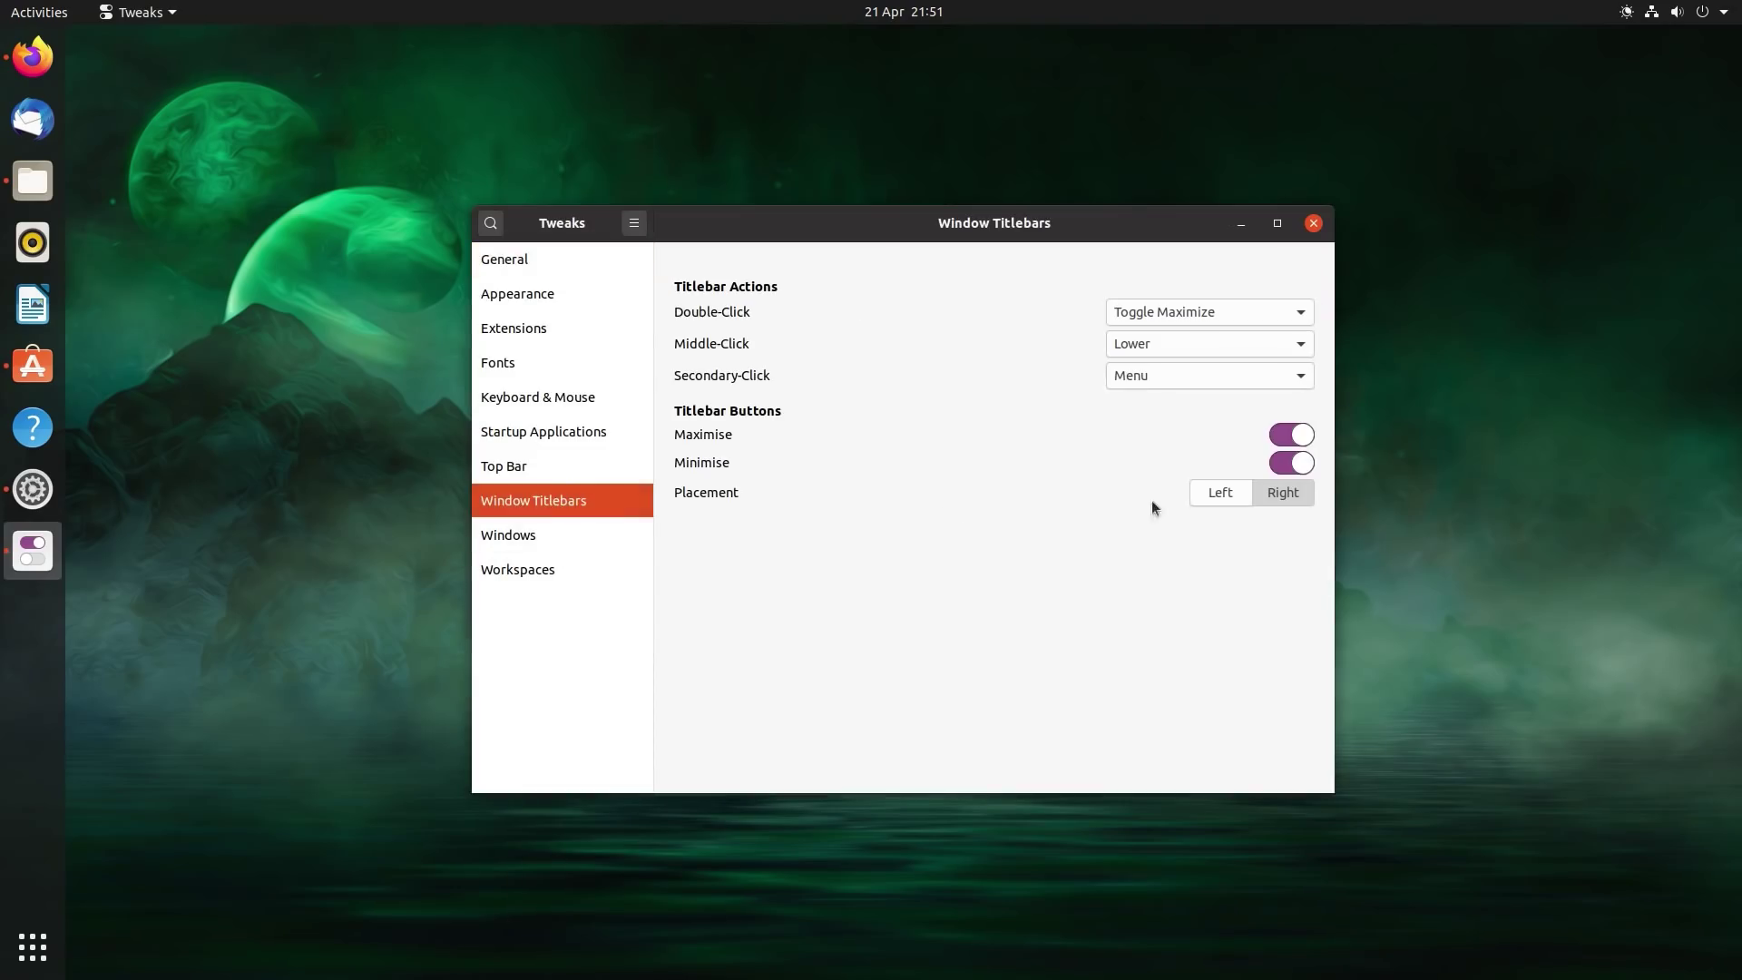
{"action": "left_click", "coordinate": [1213, 498]}
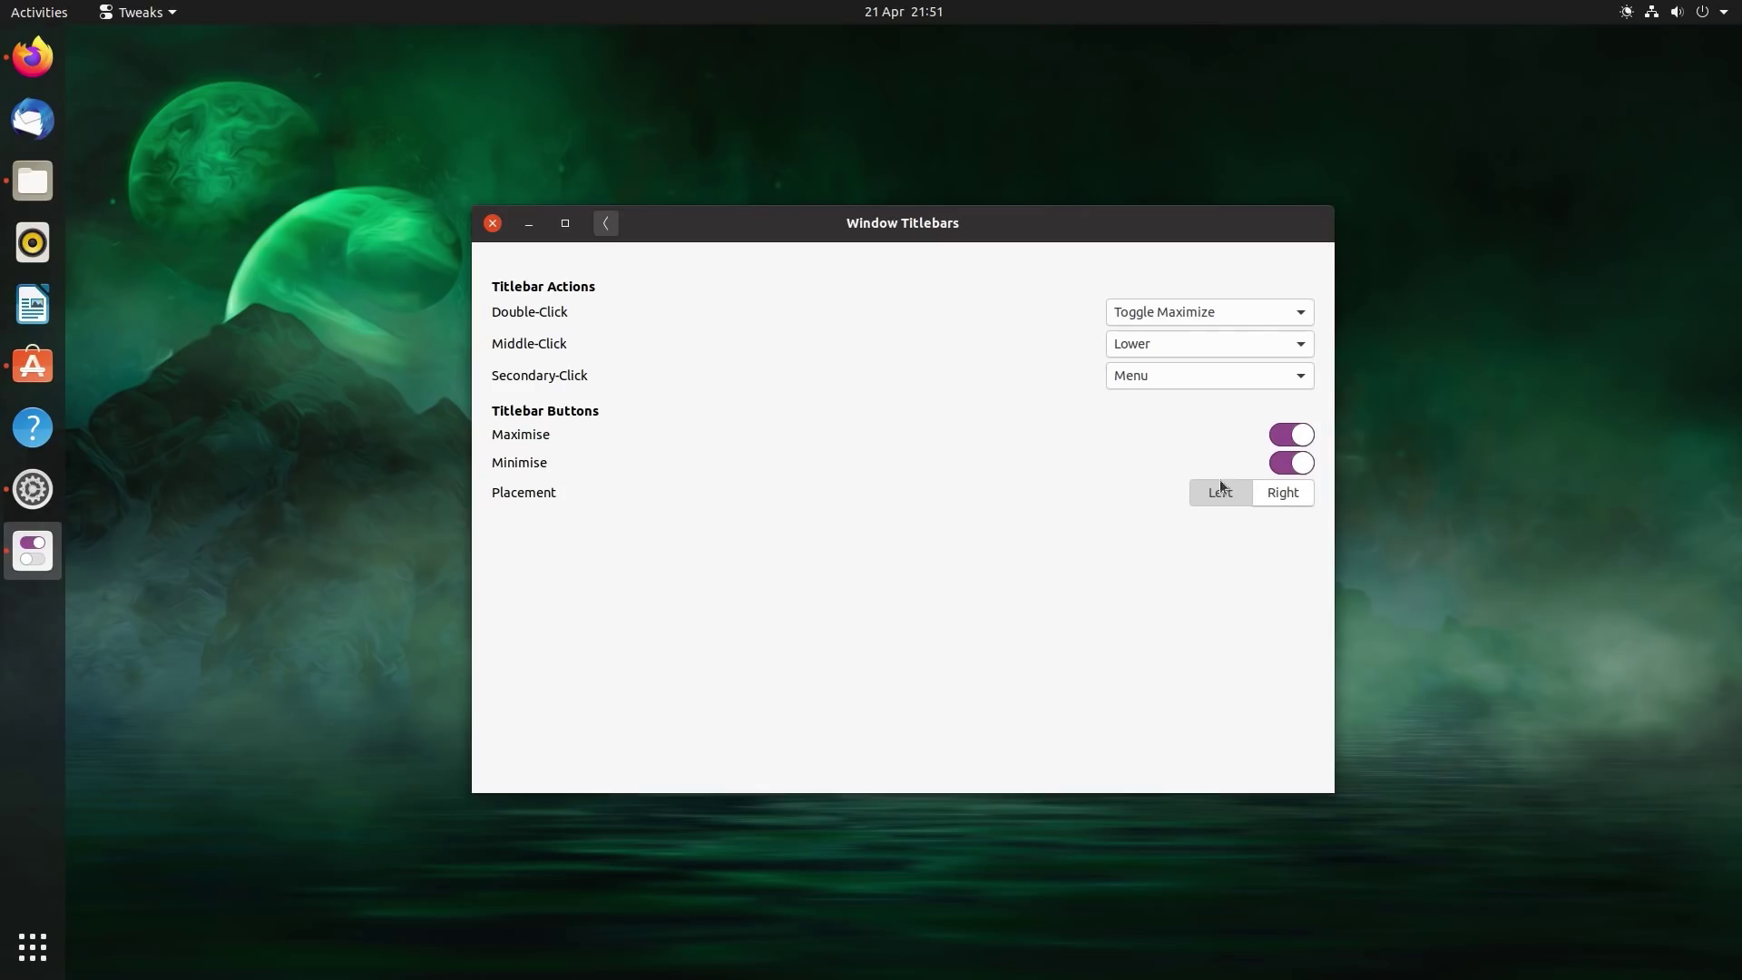
{"action": "left_click", "coordinate": [493, 224]}
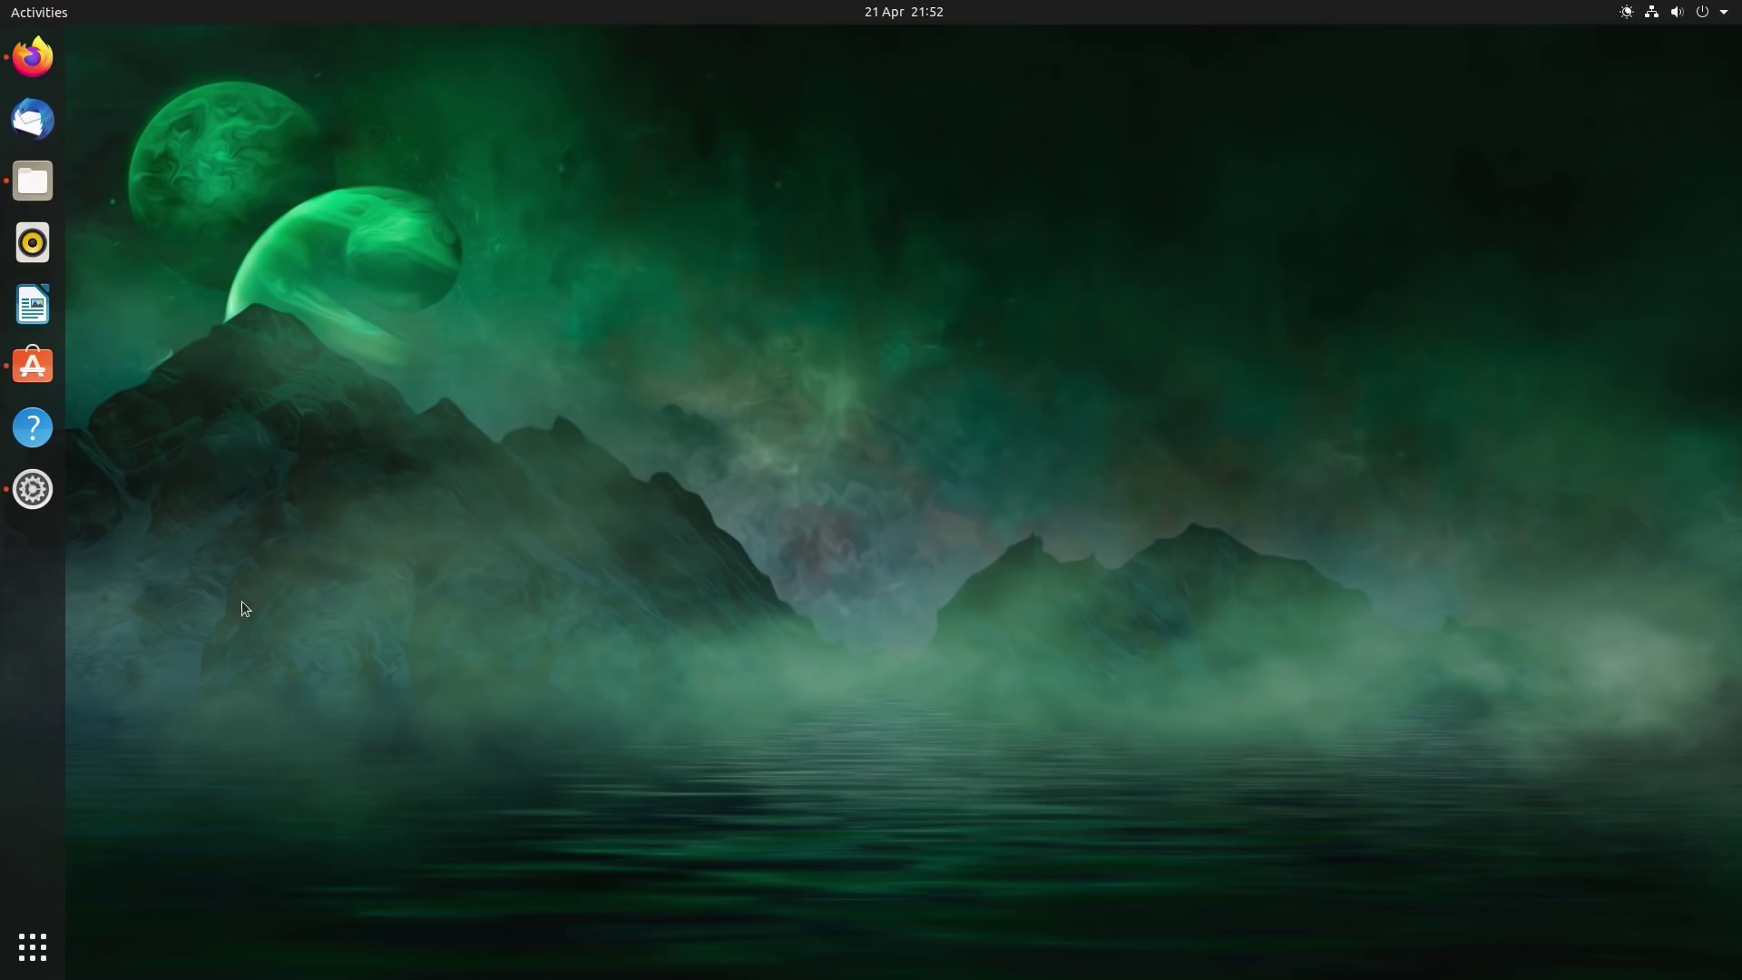
- In the app grid, create an Office folder from LibreOffice Writer, Calc, Impress and Draw
{"action": "left_click", "coordinate": [32, 947]}
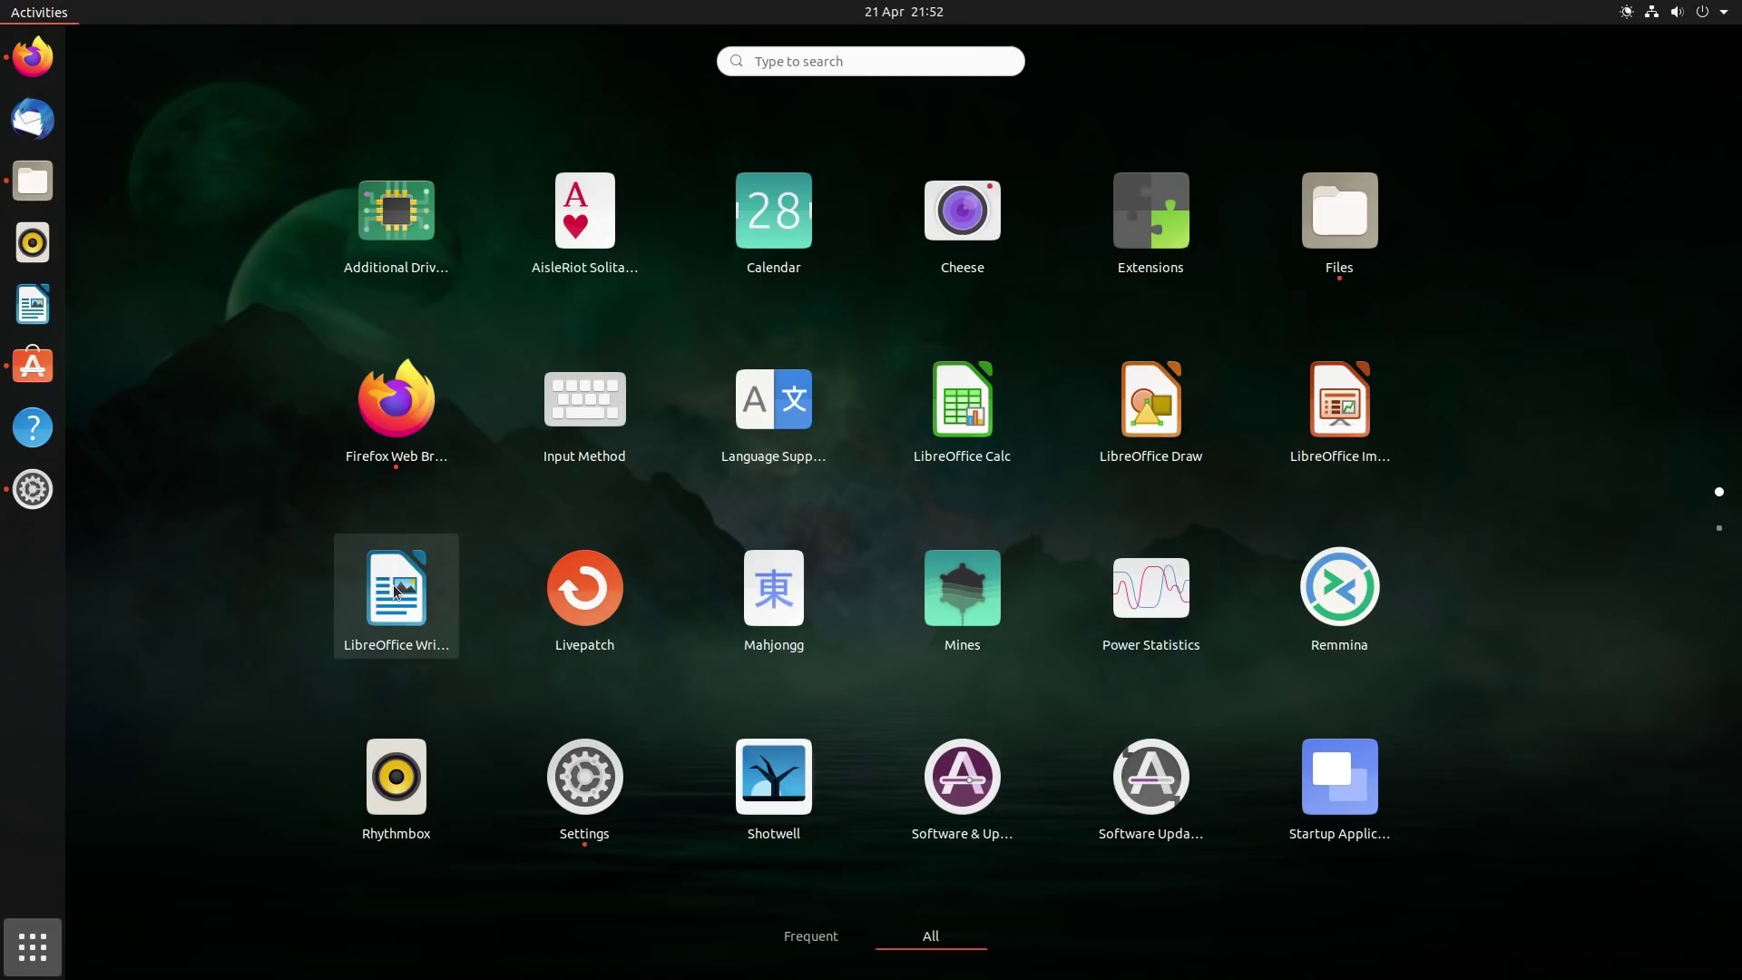
{"action": "left_click_drag", "start_coordinate": [397, 591], "coordinate": [962, 410]}
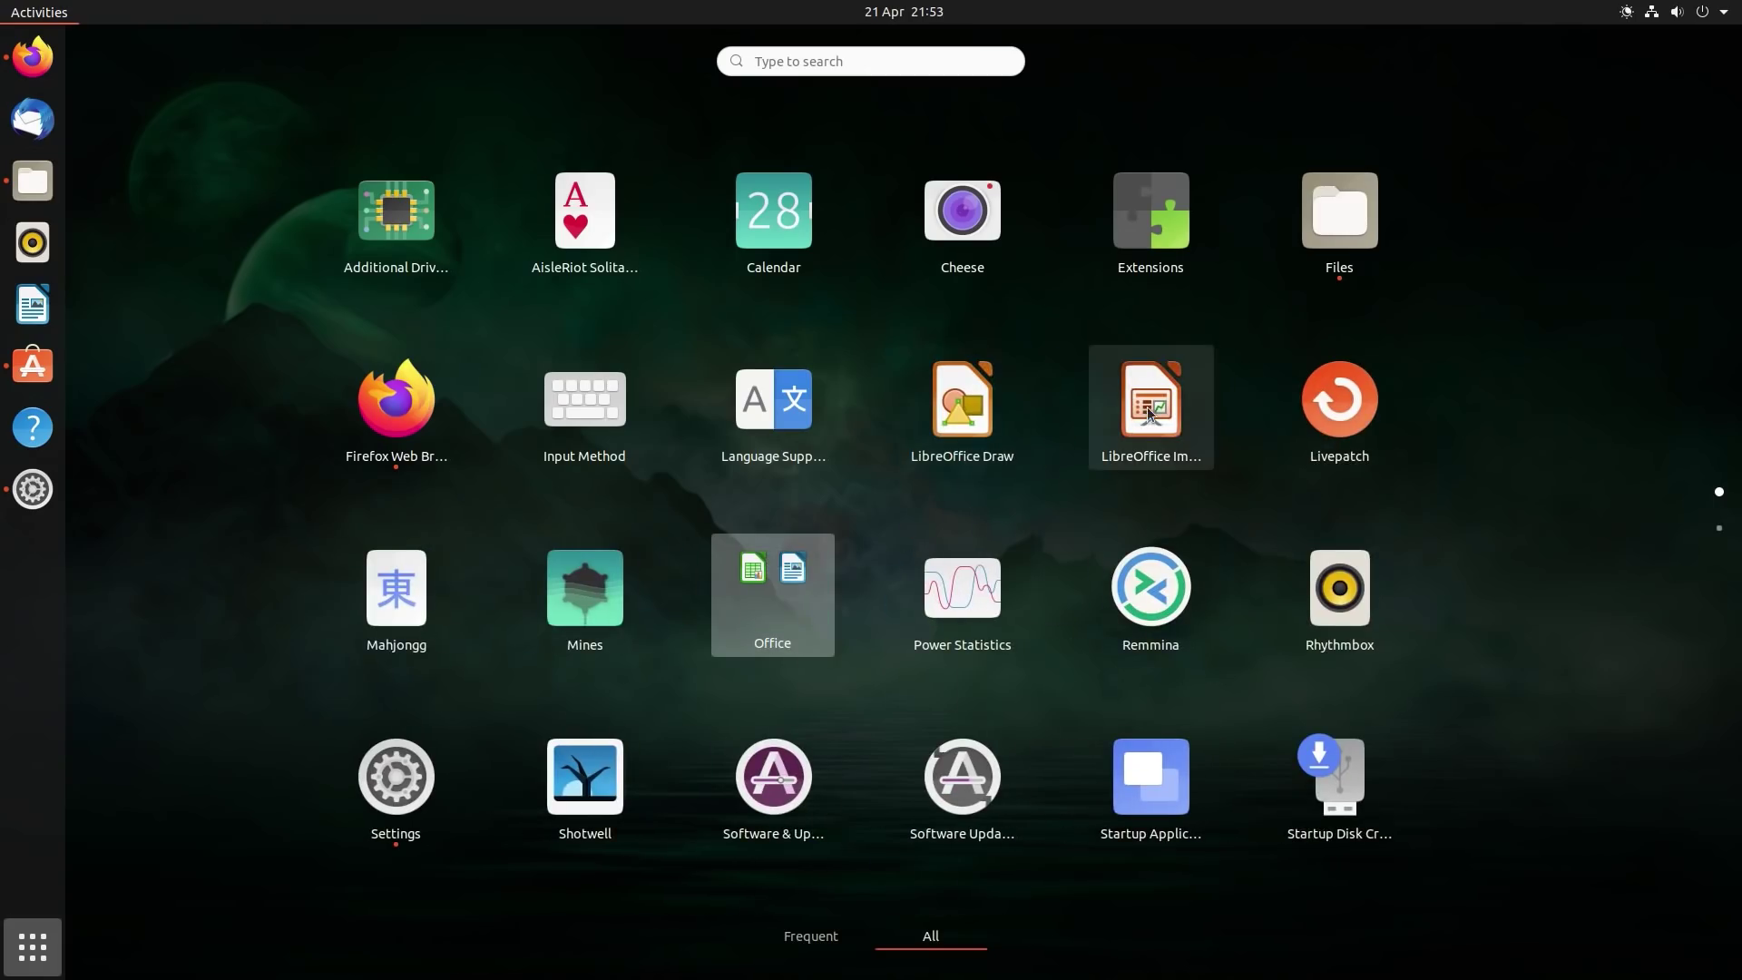
{"action": "left_click_drag", "start_coordinate": [1136, 416], "coordinate": [770, 594]}
{"action": "mouse_move", "coordinate": [973, 388]}
{"action": "left_mouse_down"}
{"action": "mouse_move", "coordinate": [667, 606]}
{"action": "mouse_move", "coordinate": [608, 612]}
{"action": "left_mouse_up"}
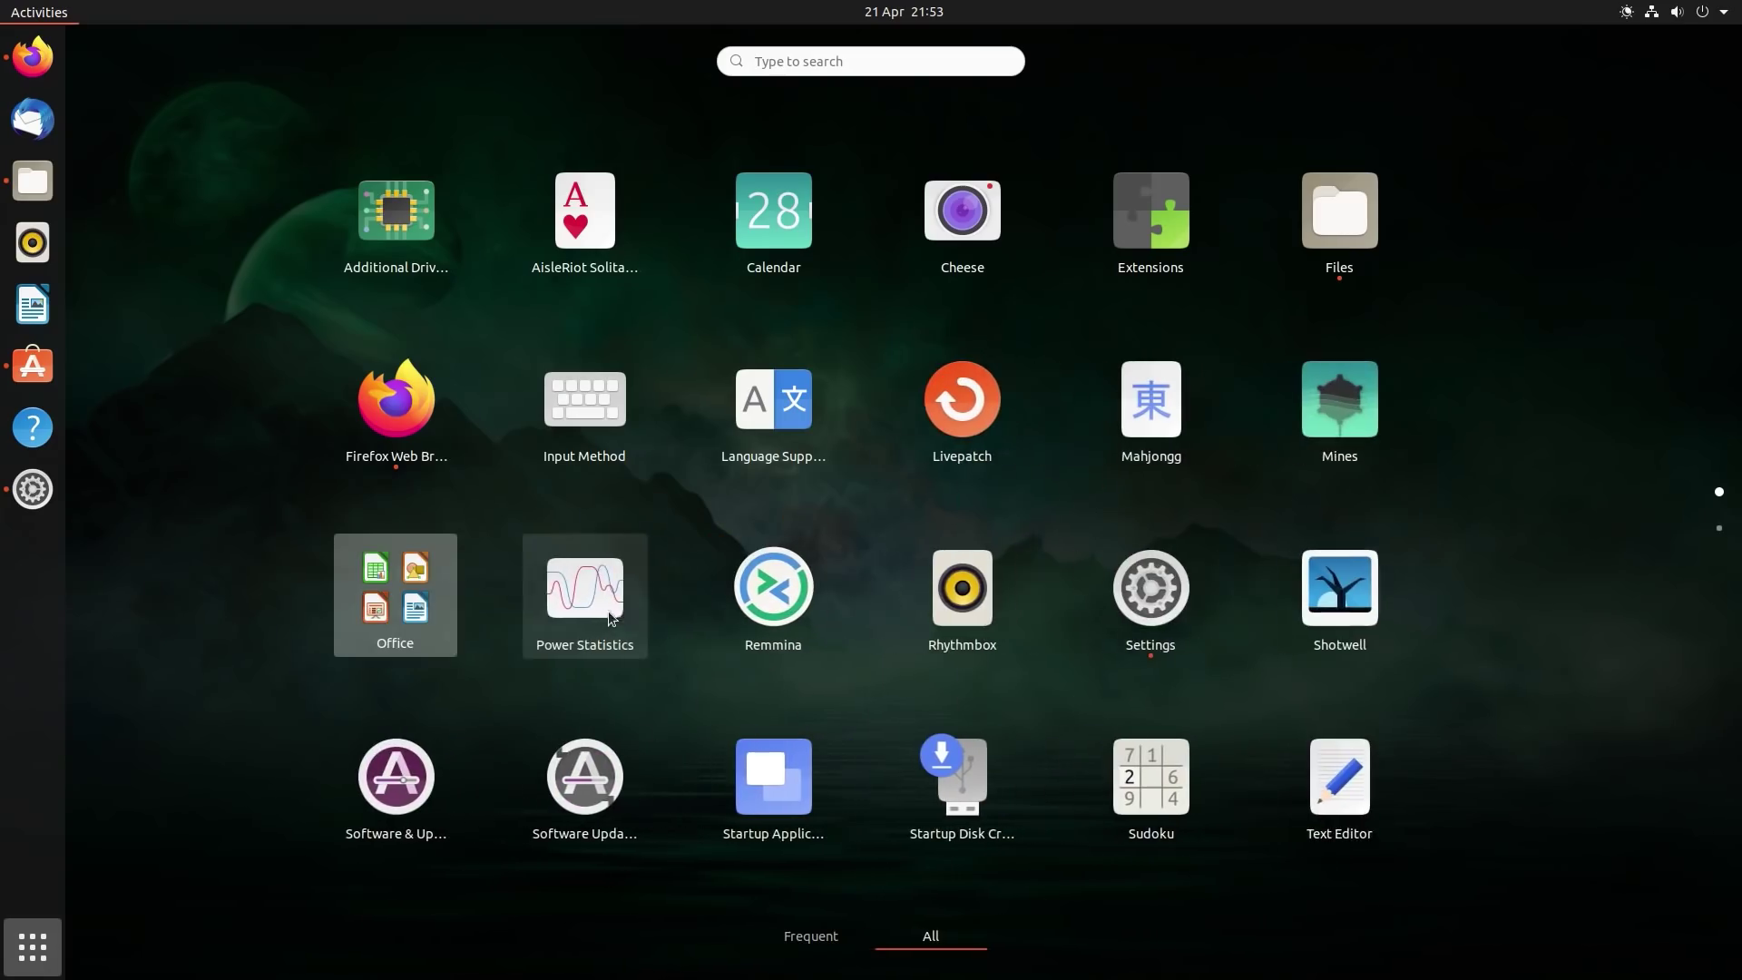
- Move LibreOffice Writer back out of the Office folder and return to Firefox
{"action": "left_click", "coordinate": [439, 573]}
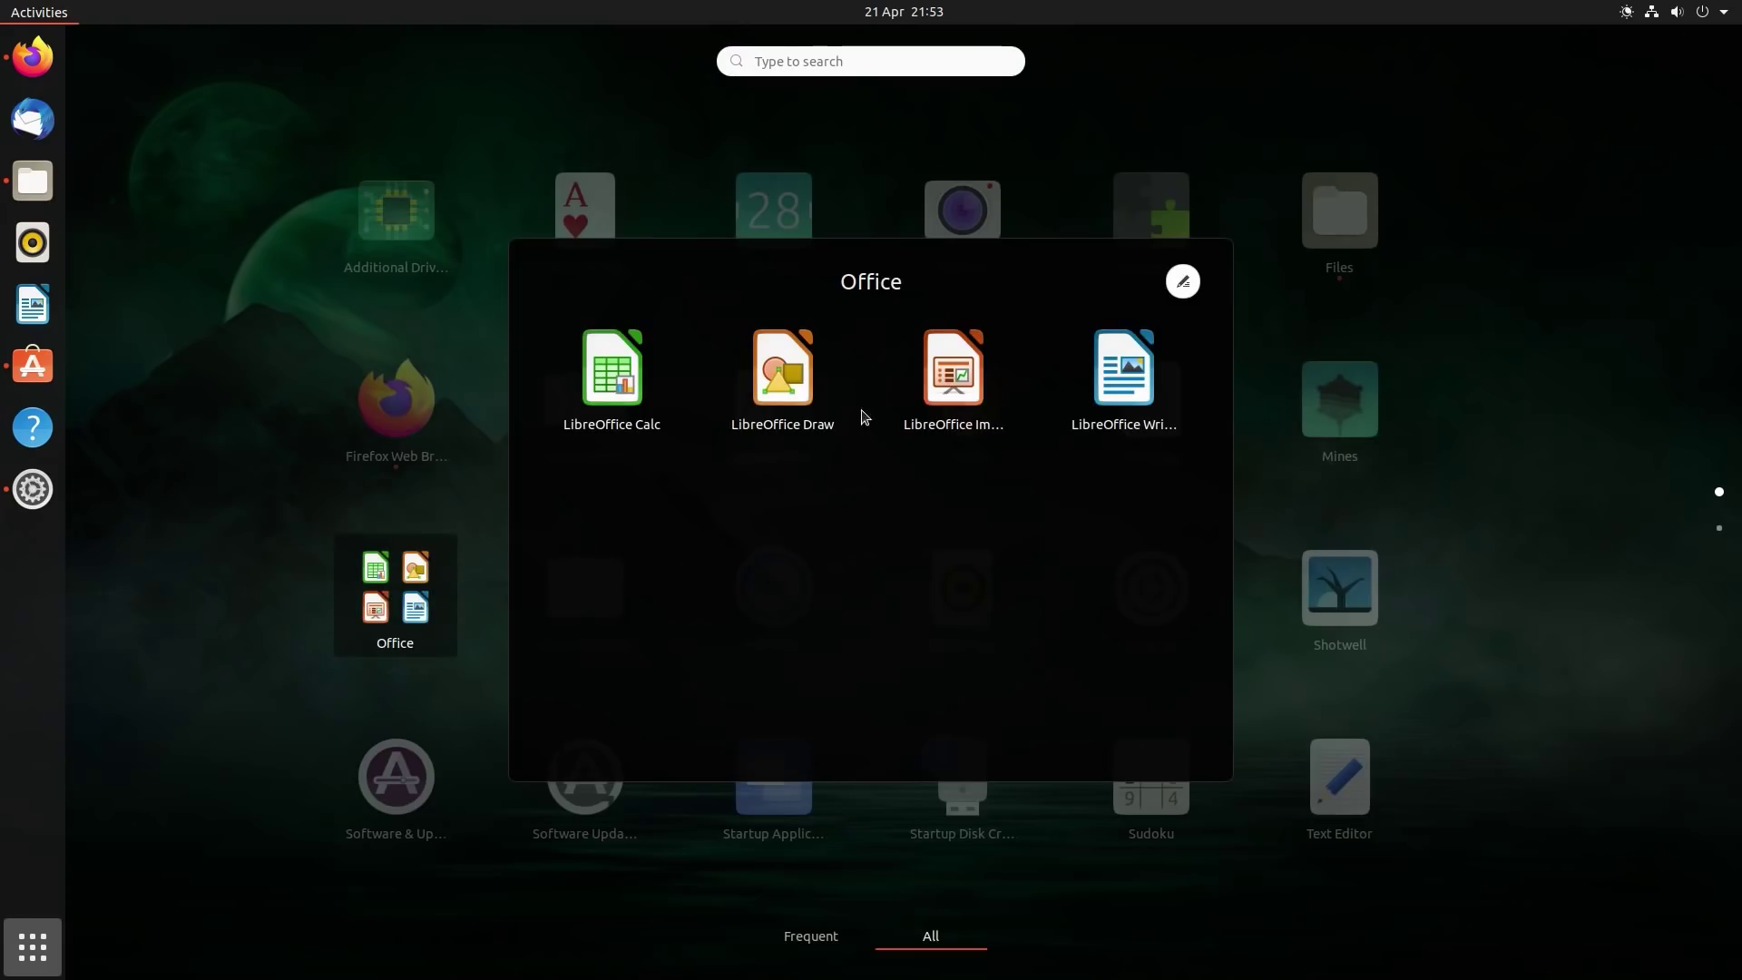
{"action": "left_click", "coordinate": [295, 487]}
{"action": "left_click", "coordinate": [395, 594]}
{"action": "left_click_drag", "start_coordinate": [1143, 355], "coordinate": [281, 504]}
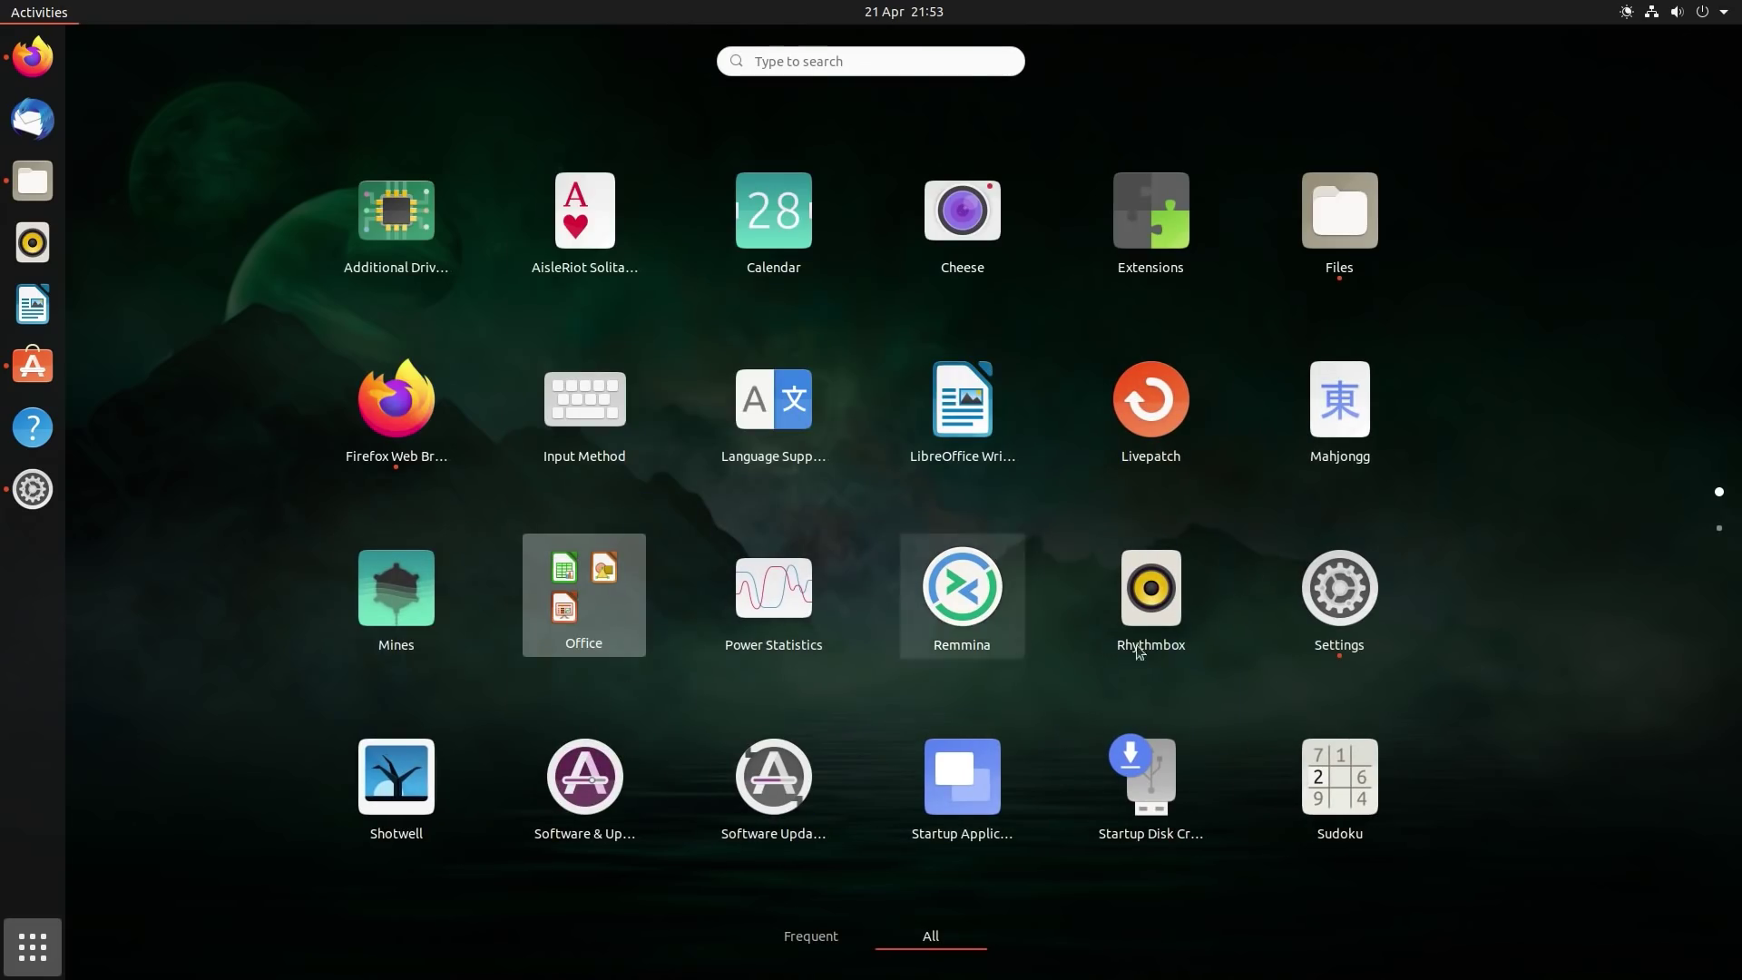
{"action": "key", "text": "Escape"}
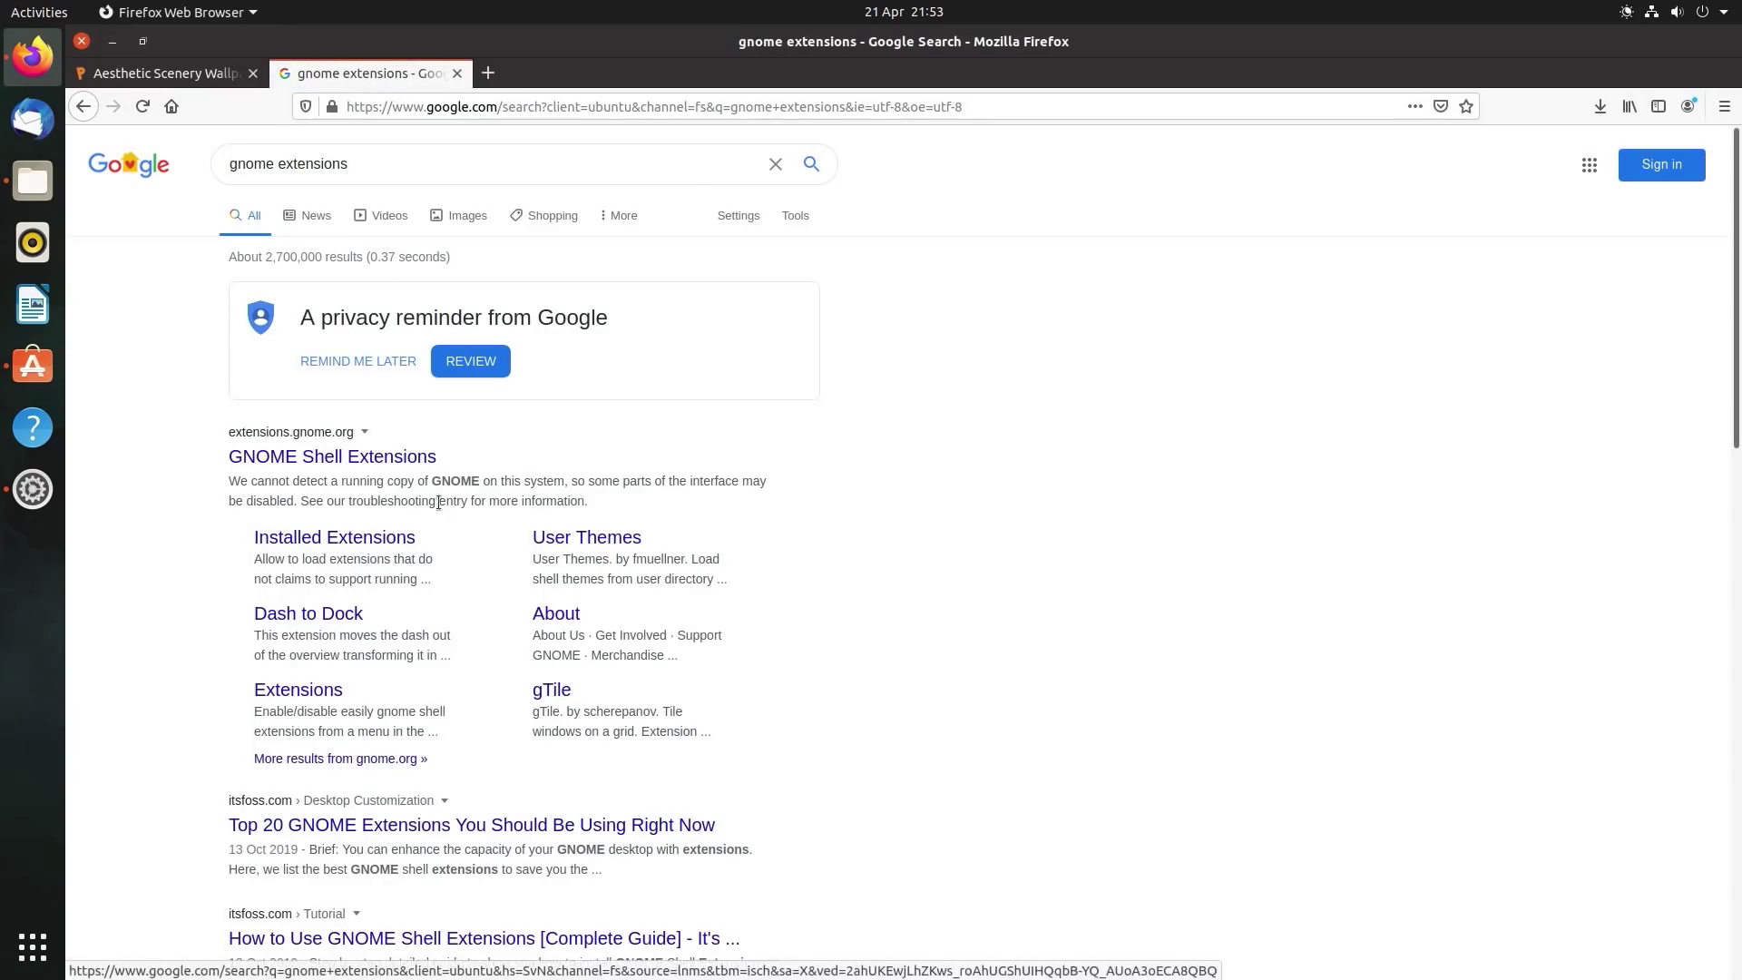
- Add the GNOME Shell integration add-on to Firefox from extensions.gnome.org and reload the page
{"action": "left_click", "coordinate": [376, 461]}
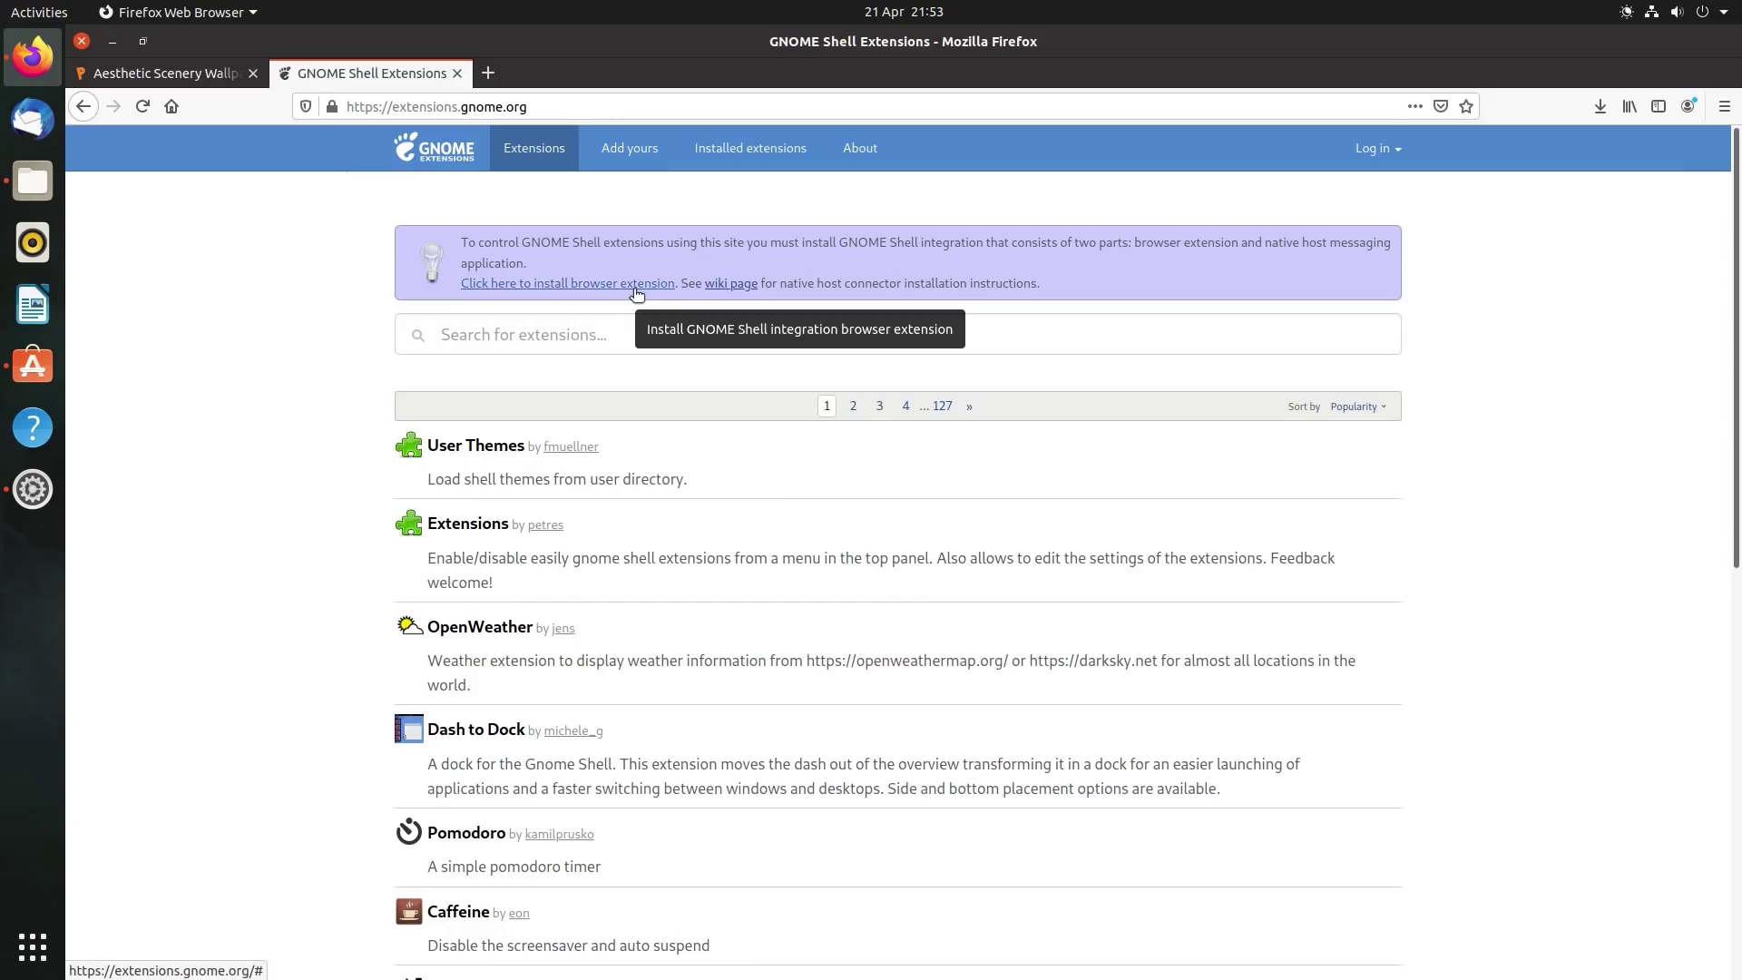
{"action": "left_click", "coordinate": [514, 284]}
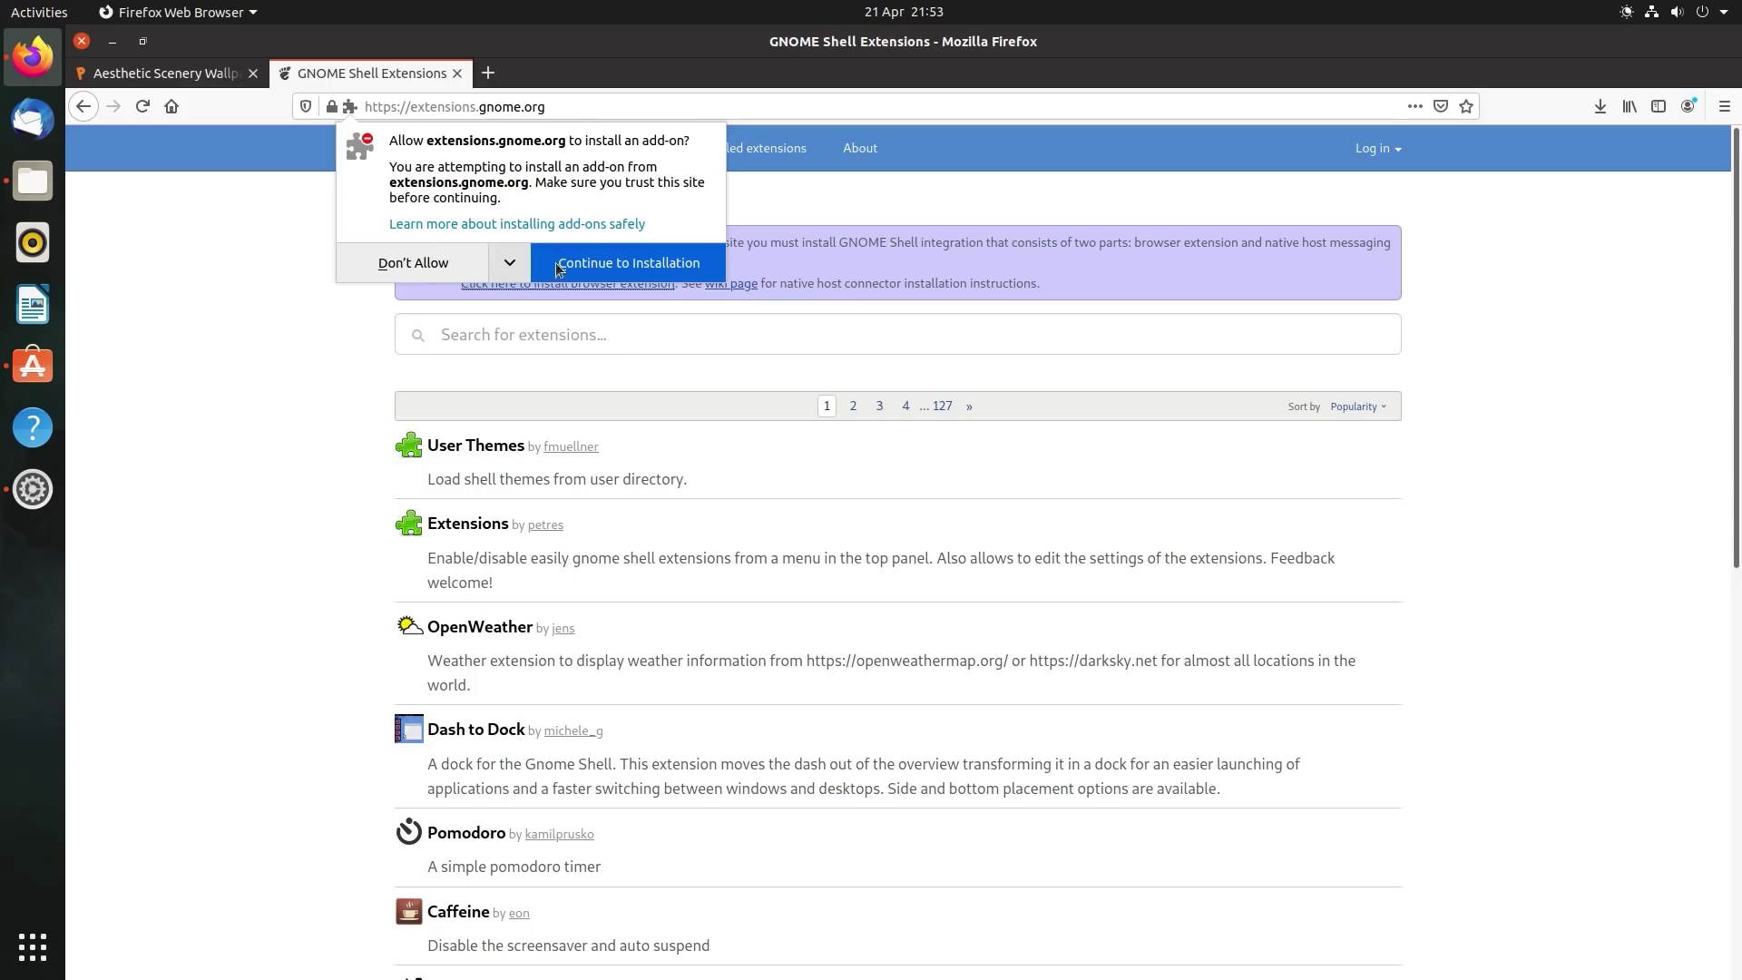
{"action": "left_click", "coordinate": [613, 264]}
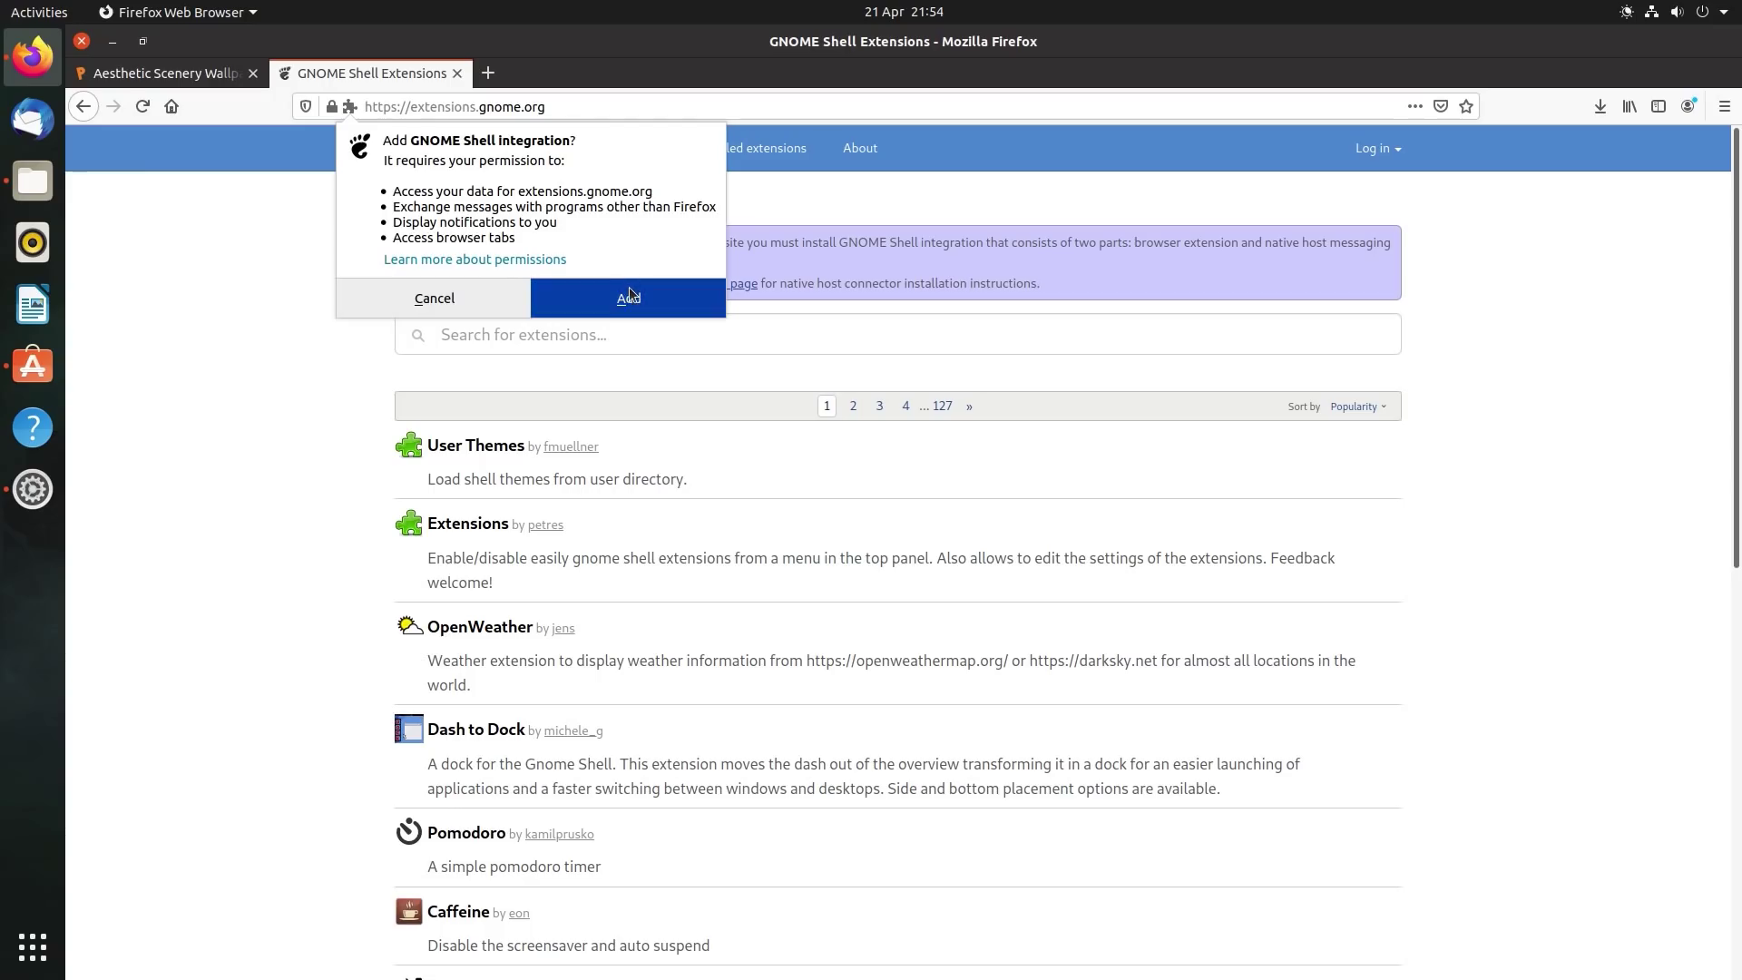
{"action": "left_click", "coordinate": [630, 286]}
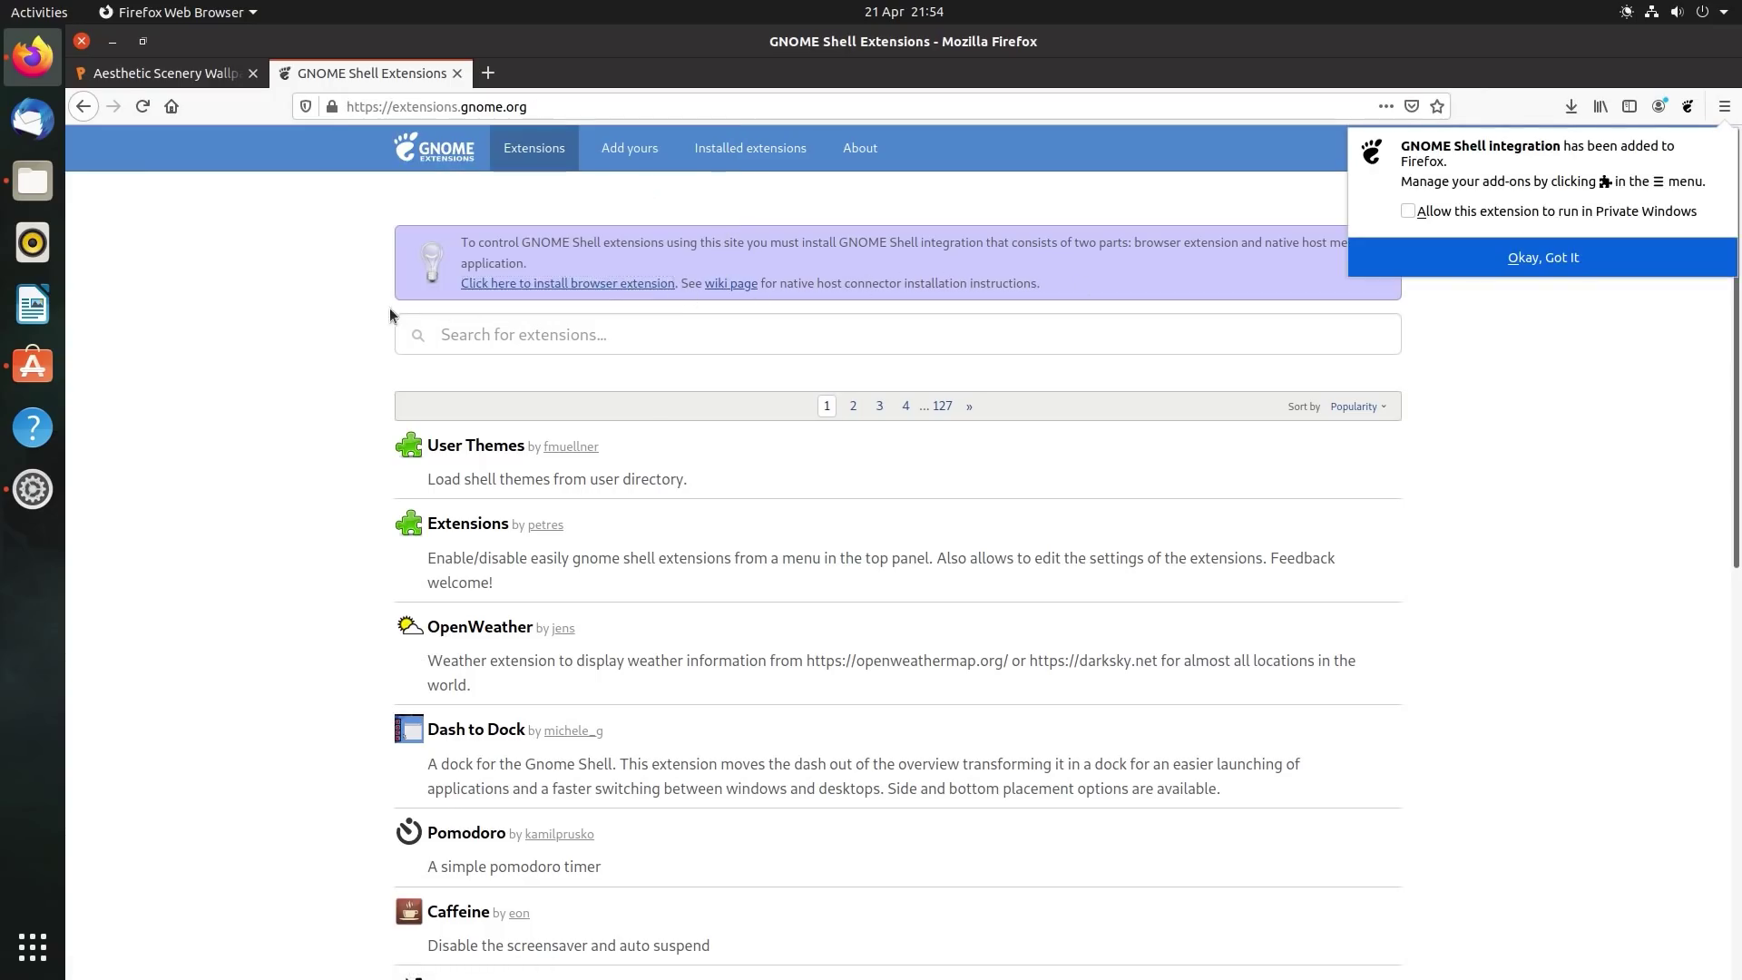
{"action": "key", "text": "F5"}
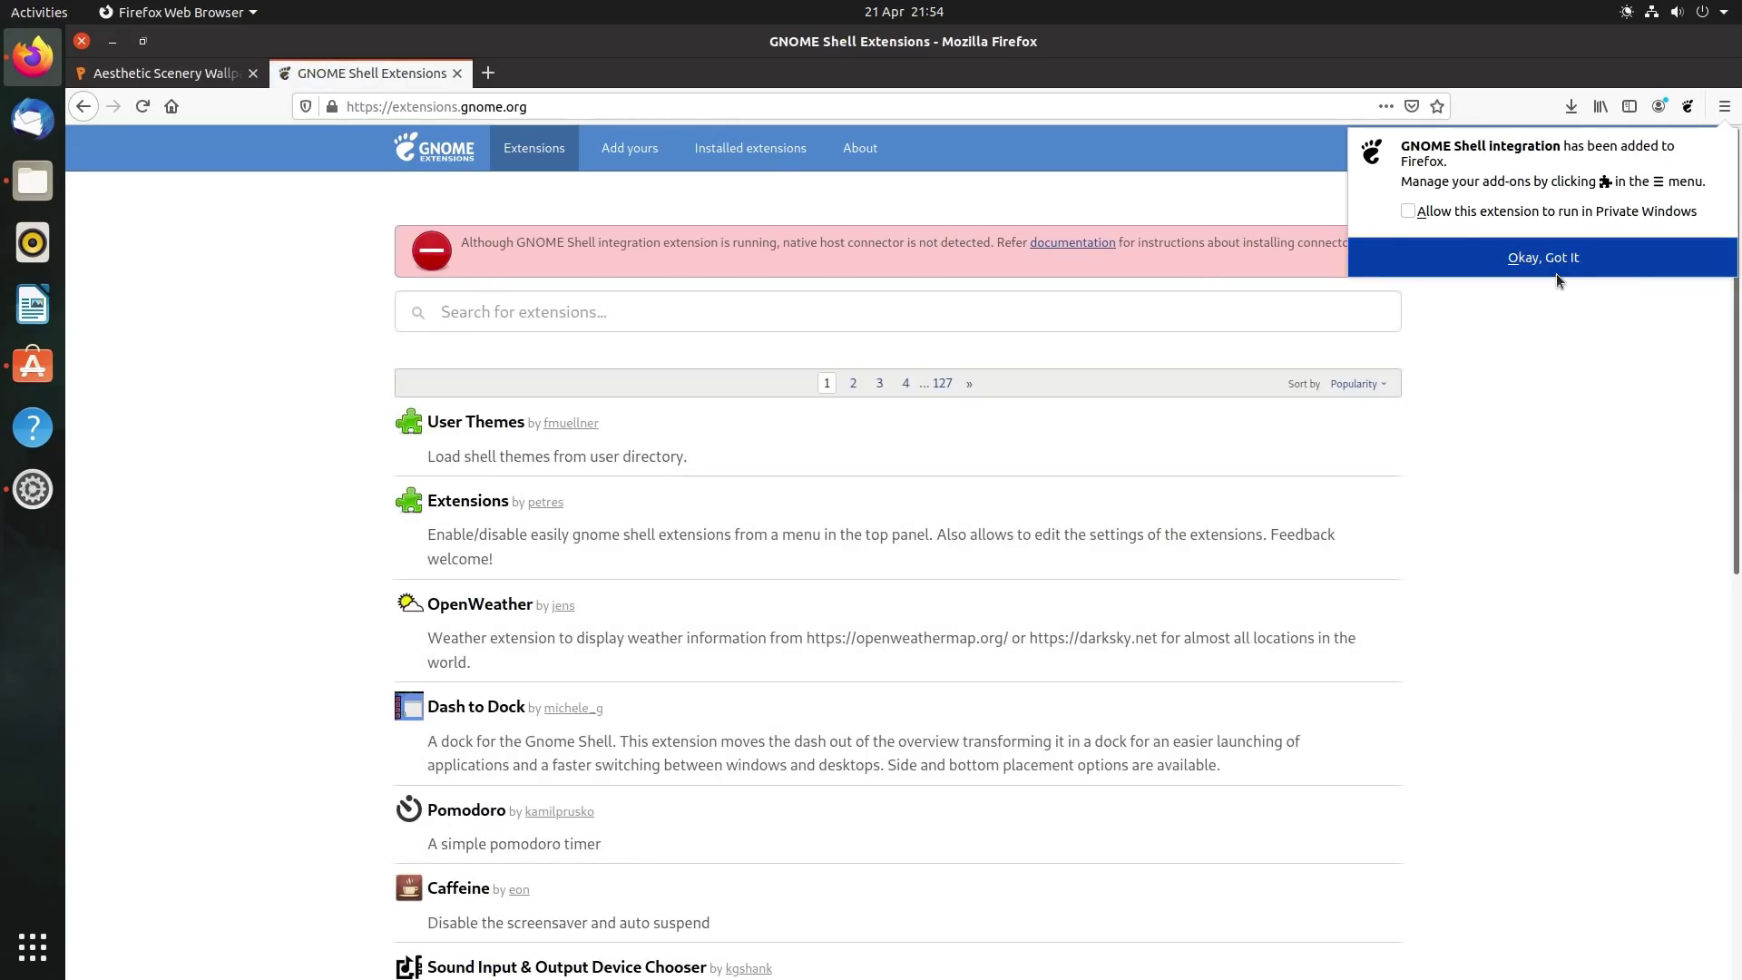
- Open the native connector install guide and select the Debian command 'sudo apt-get install chrome-gnome-shell'
{"action": "left_click", "coordinate": [1555, 270]}
{"action": "left_click", "coordinate": [1076, 244]}
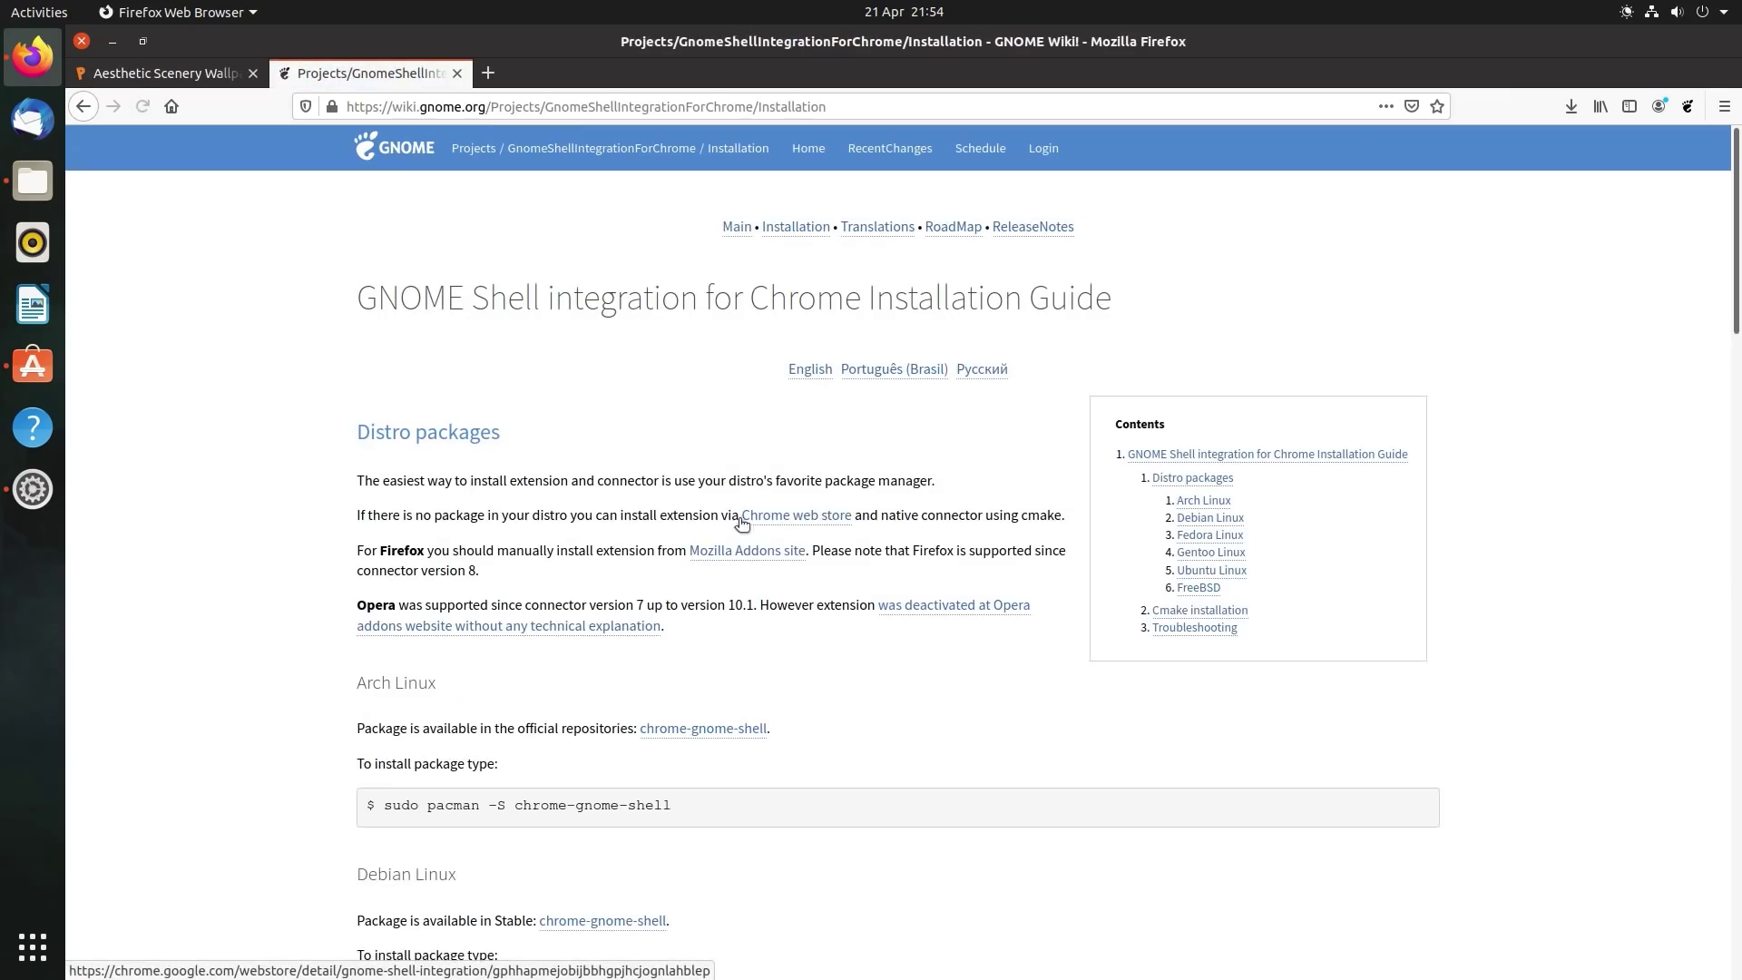
{"action": "scroll", "coordinate": [722, 531], "scroll_direction": "down", "scroll_amount": 5}
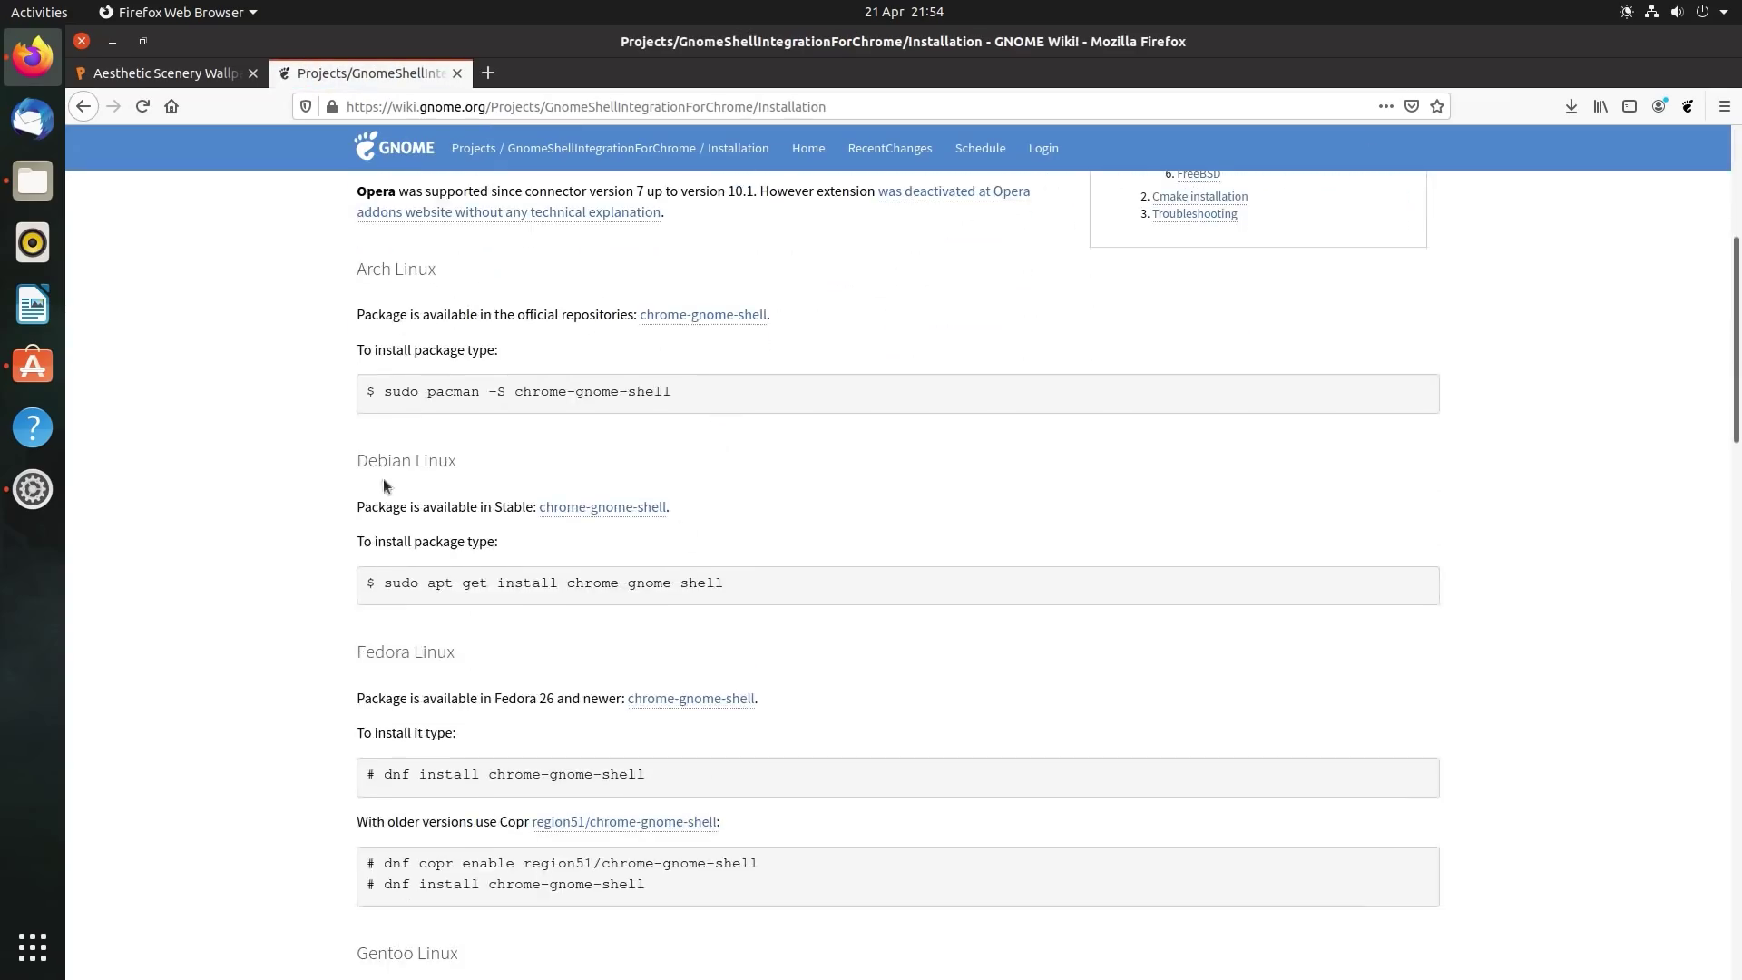
{"action": "left_click_drag", "start_coordinate": [385, 583], "coordinate": [748, 590]}
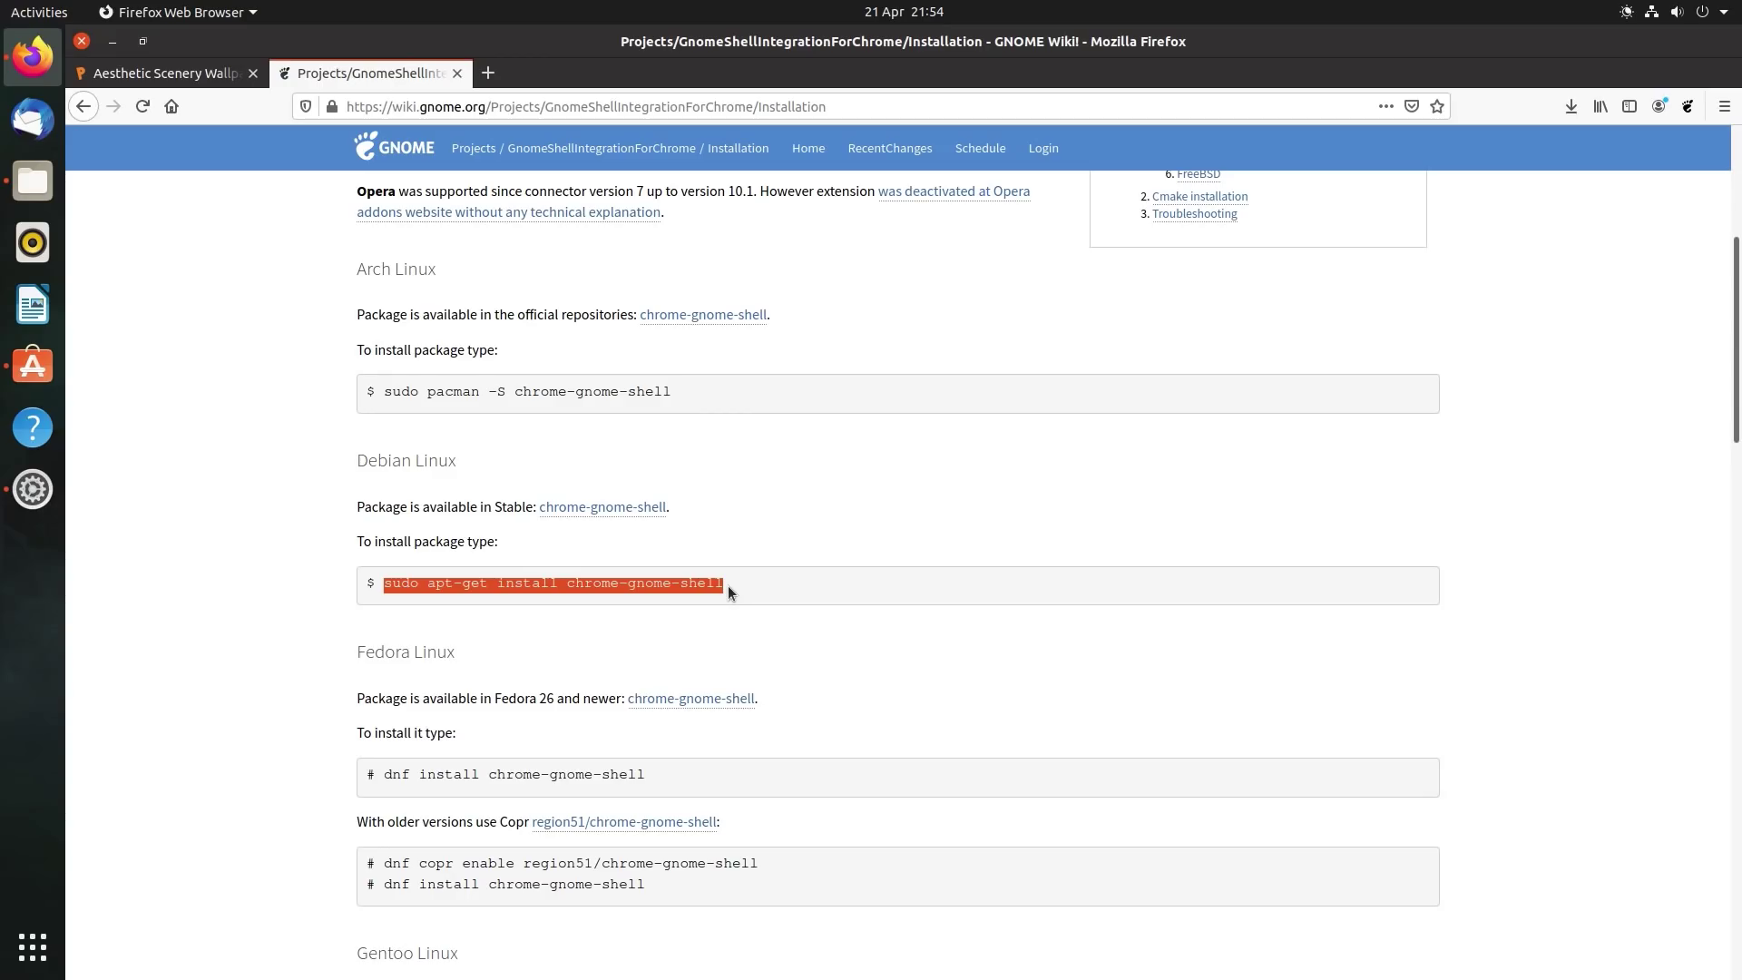
- In a new Terminal, paste and run 'sudo apt-get install chrome-gnome-shell'
{"action": "key", "text": "ctrl+alt+t"}
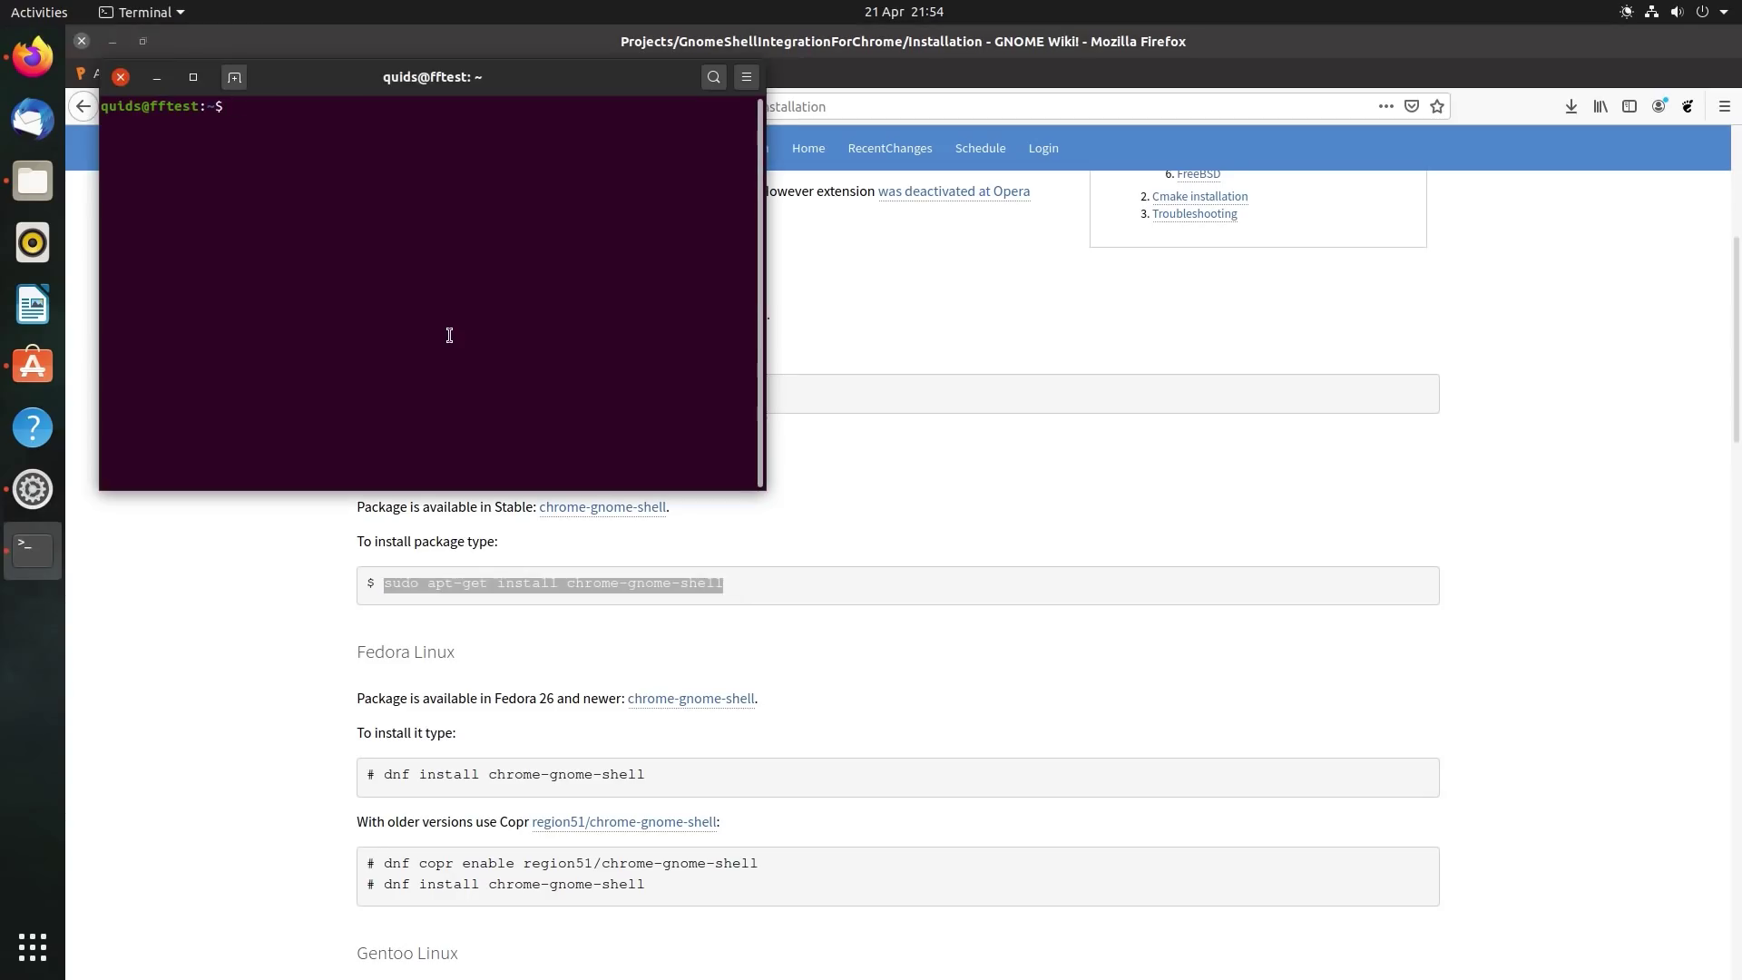
{"action": "type", "text": "sudo apt-get install chrome-gnome-shell"}
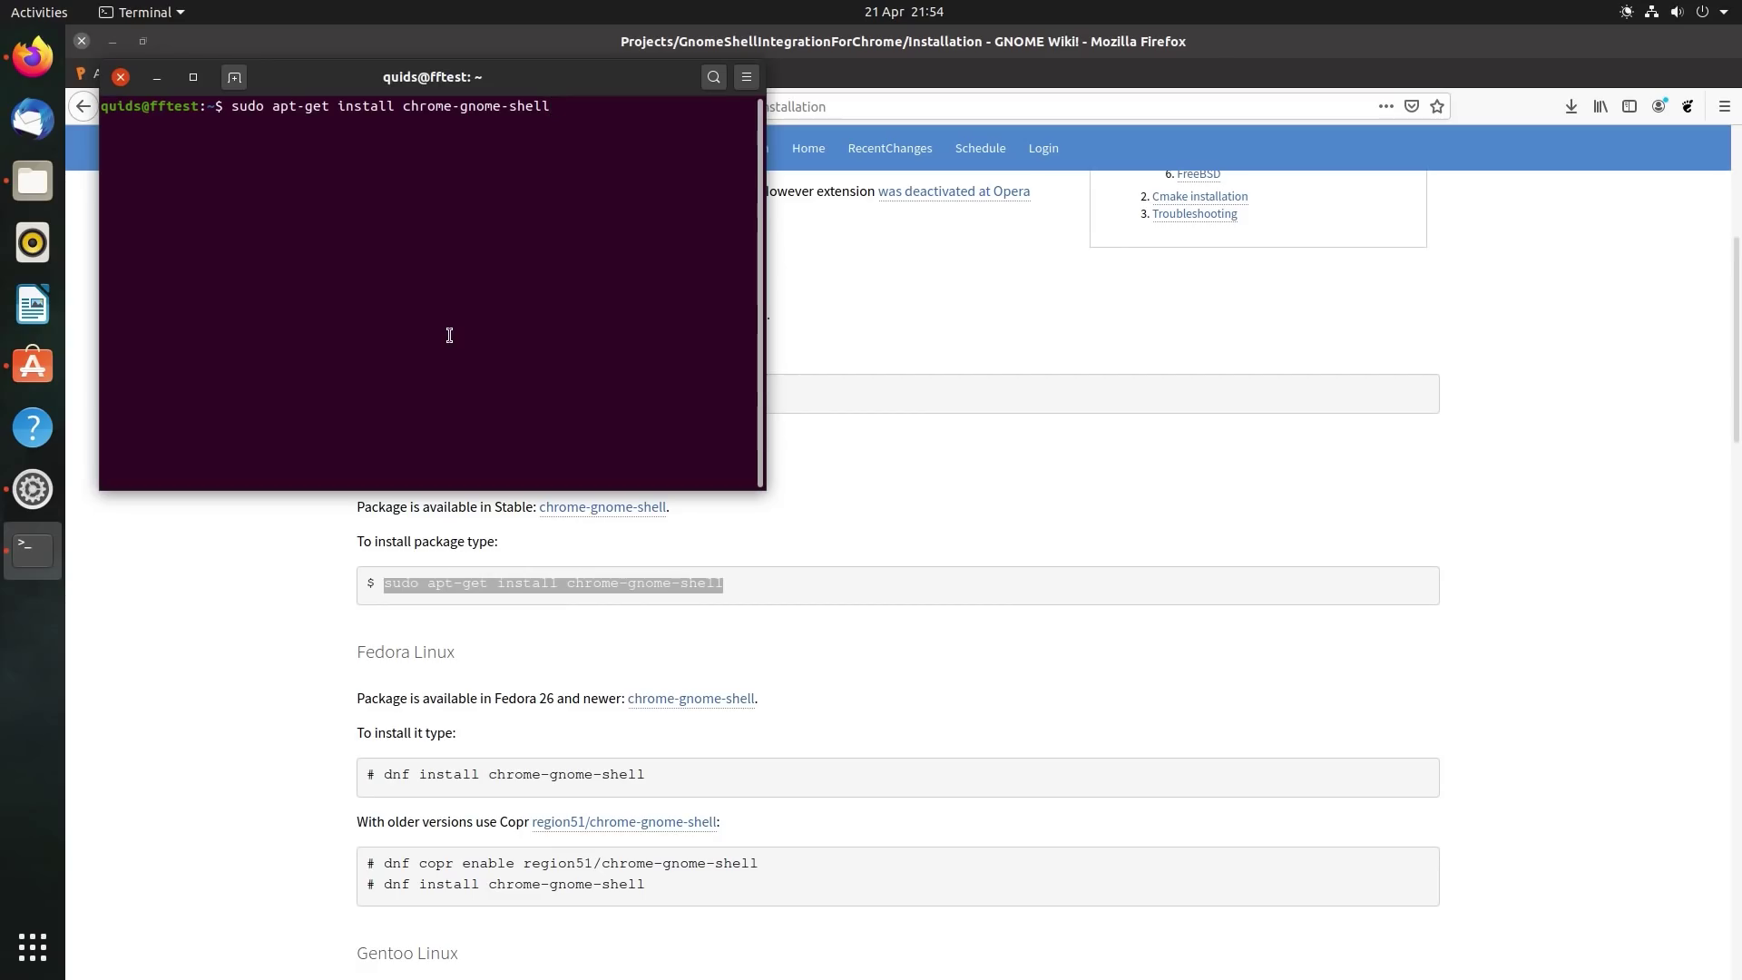
{"action": "key", "text": "Return"}
{"action": "key", "text": "Return"}
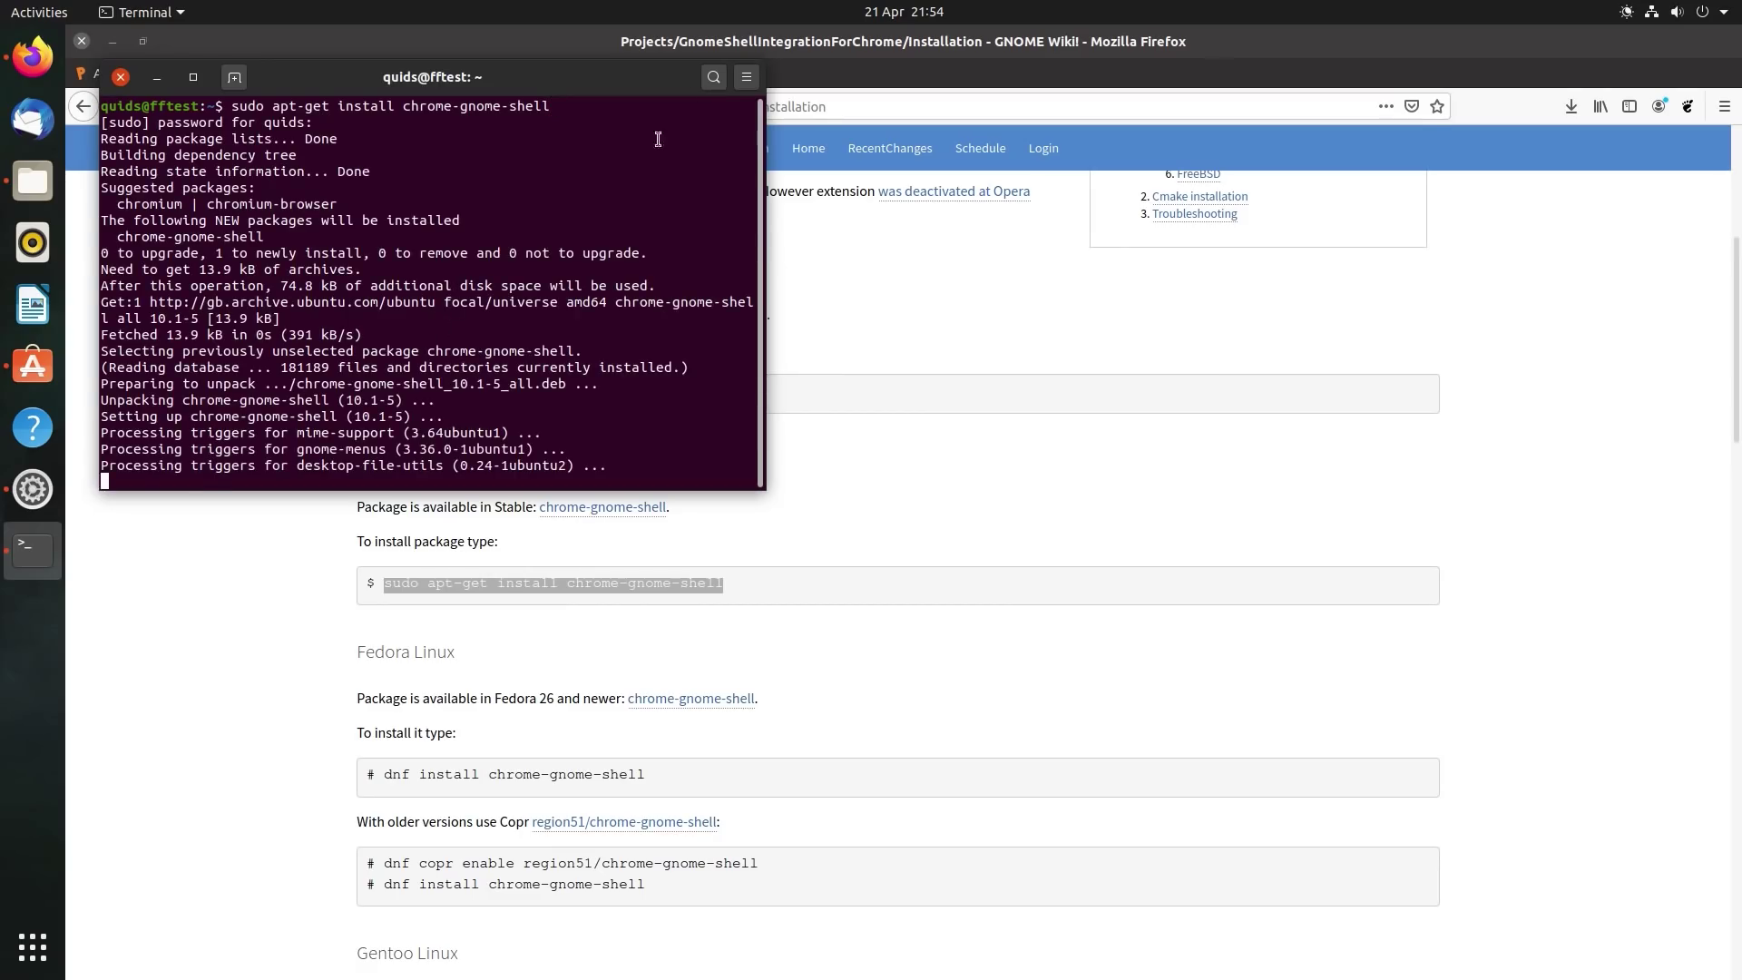
- Go back to extensions.gnome.org and reload it so the native connector warning disappears
{"action": "left_click", "coordinate": [152, 81]}
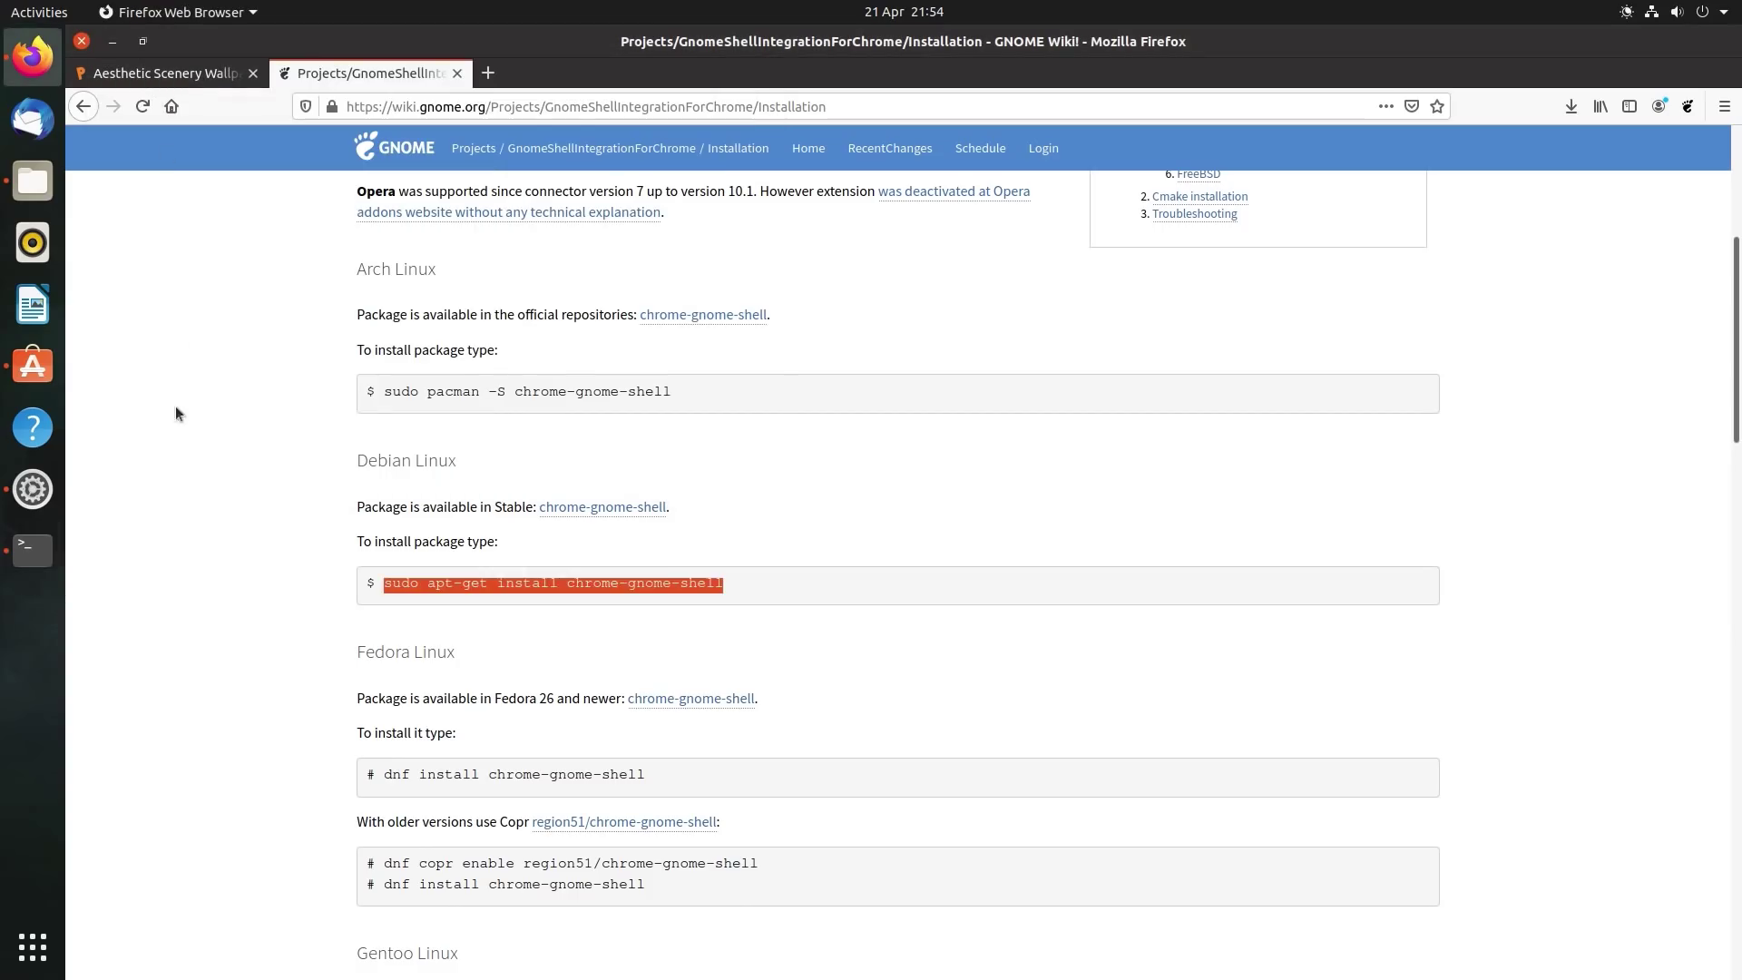
{"action": "left_click", "coordinate": [169, 515]}
{"action": "left_click", "coordinate": [83, 106]}
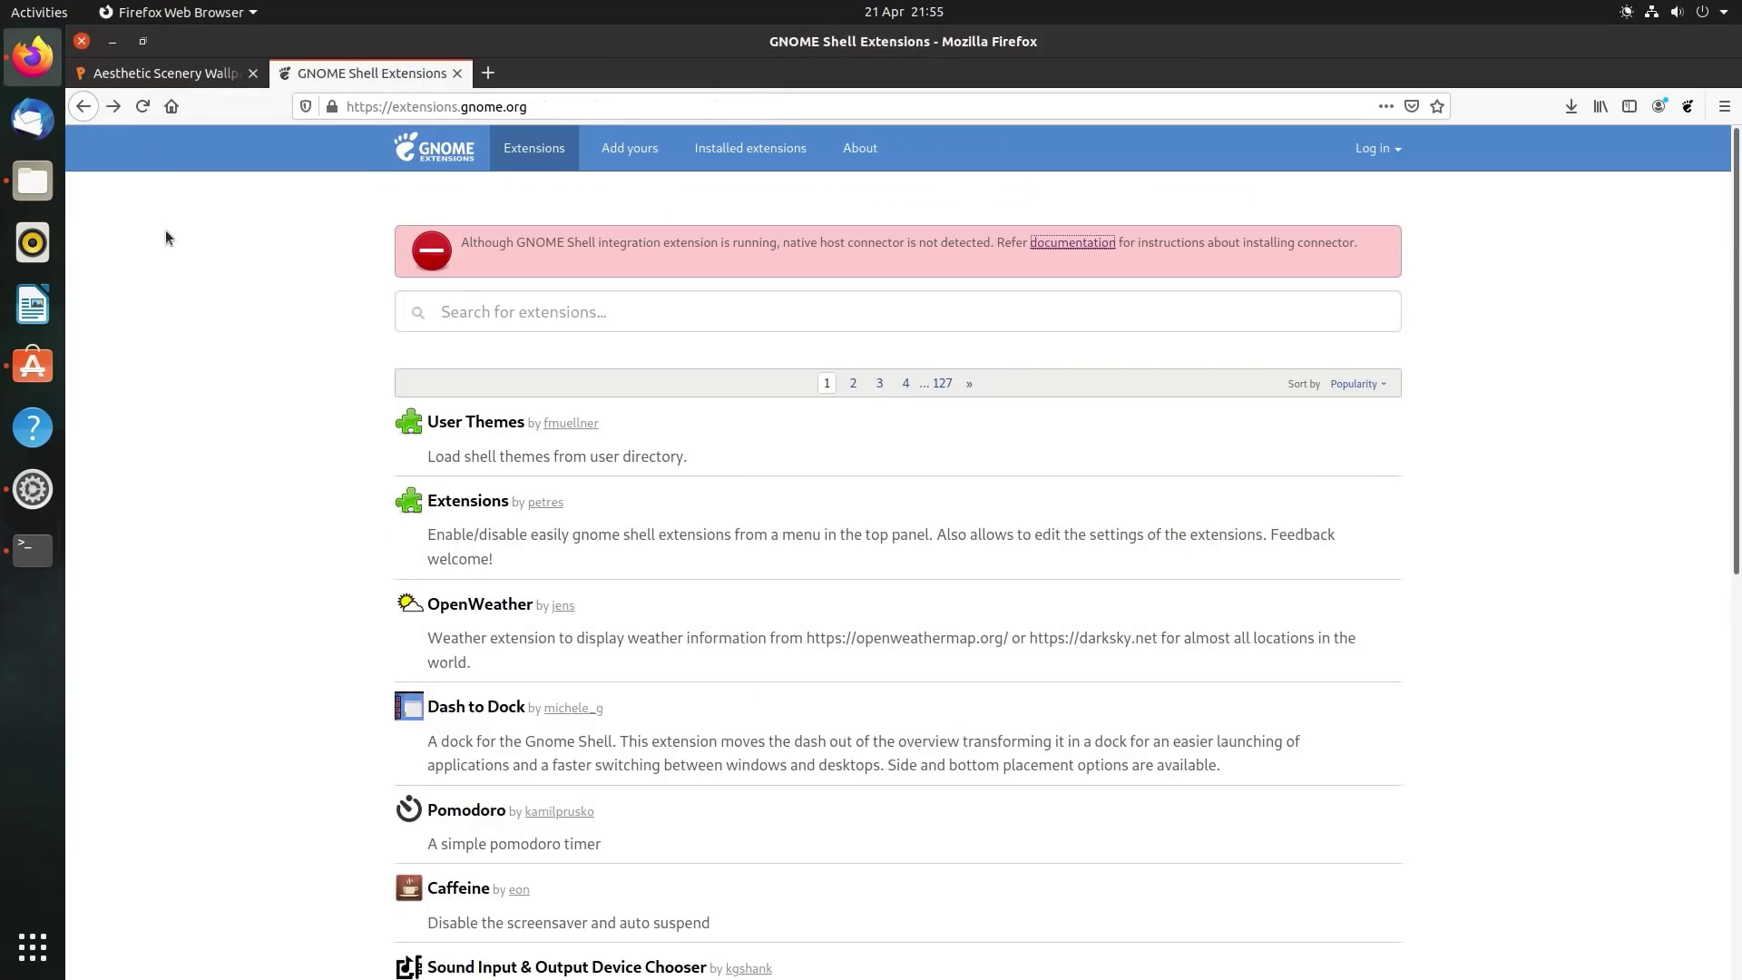
{"action": "key", "text": "F5"}
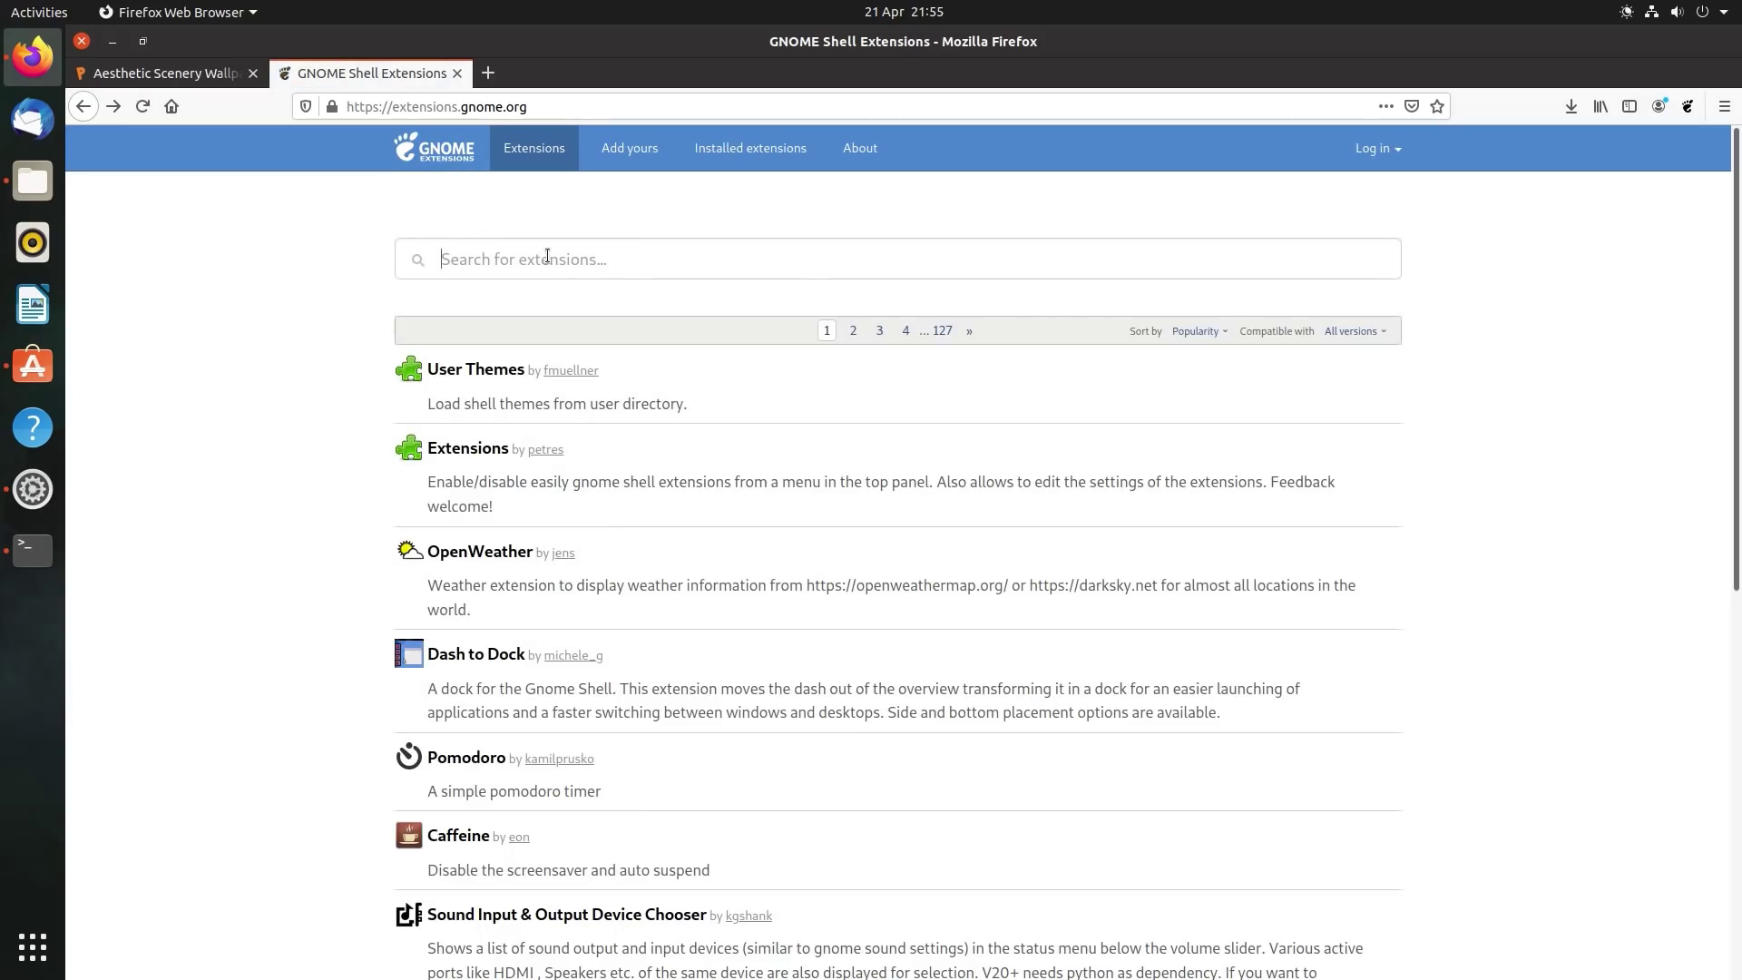
{"action": "left_click", "coordinate": [547, 256]}
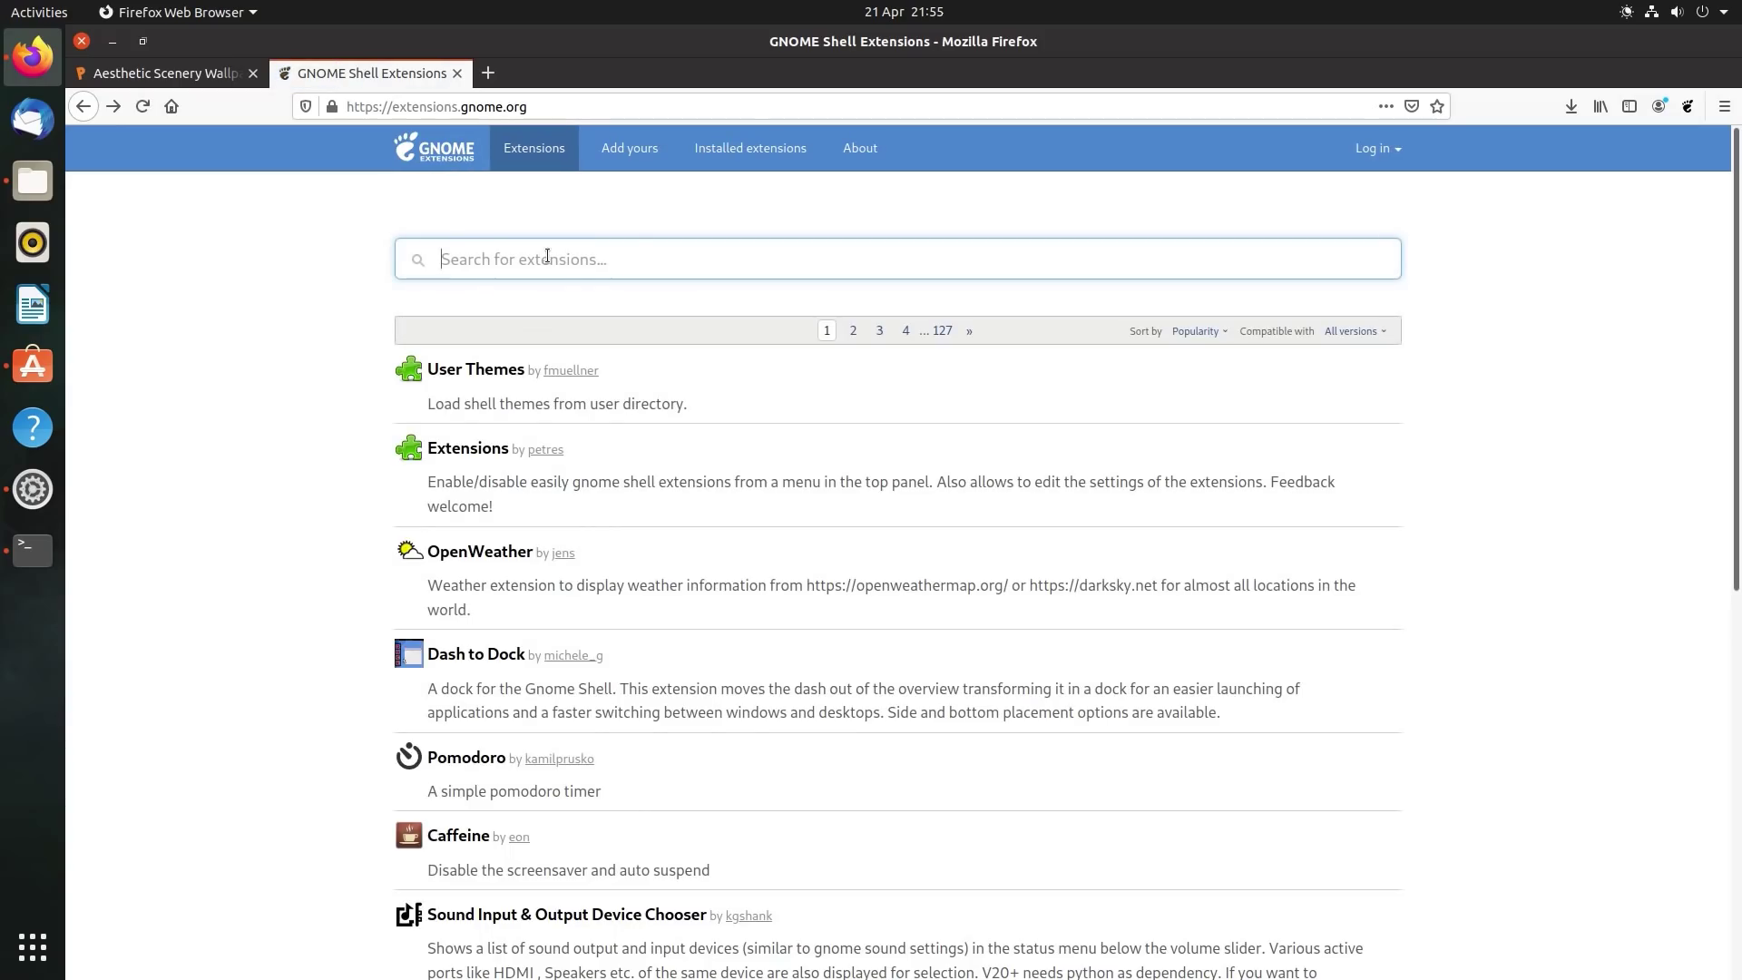
- Search 'gsc' on extensions.gnome.org, then install GSConnect and switch it ON
{"action": "type", "text": "gsc"}
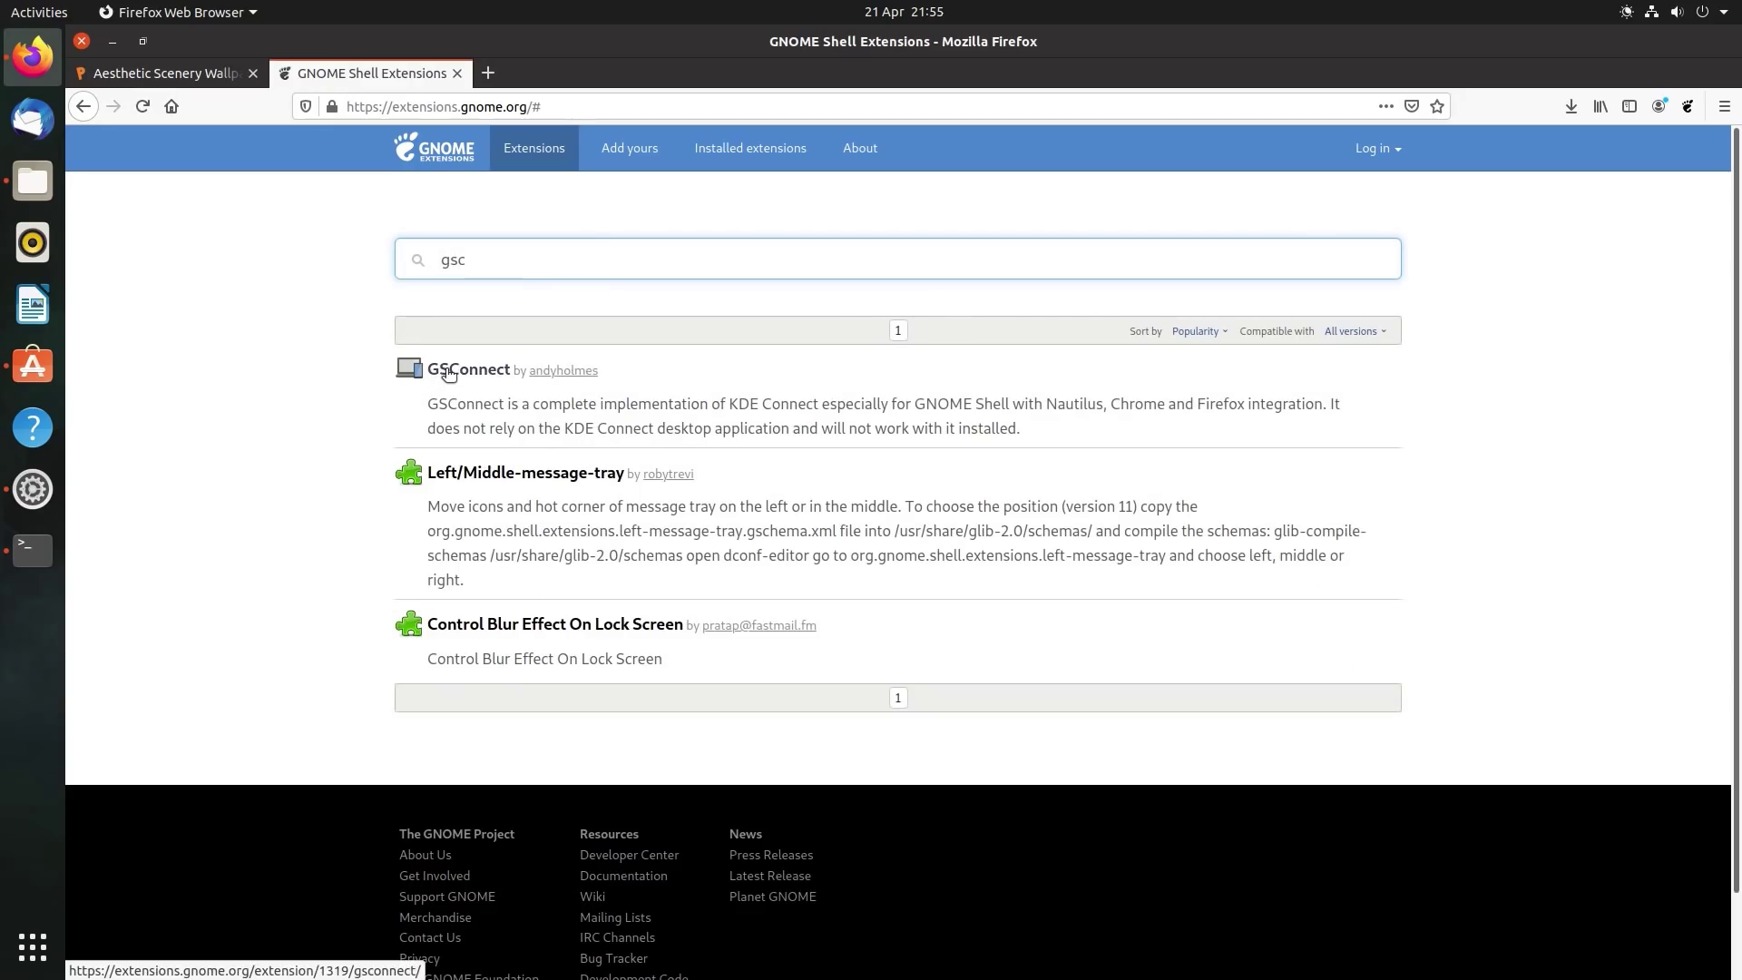
{"action": "left_click", "coordinate": [443, 370]}
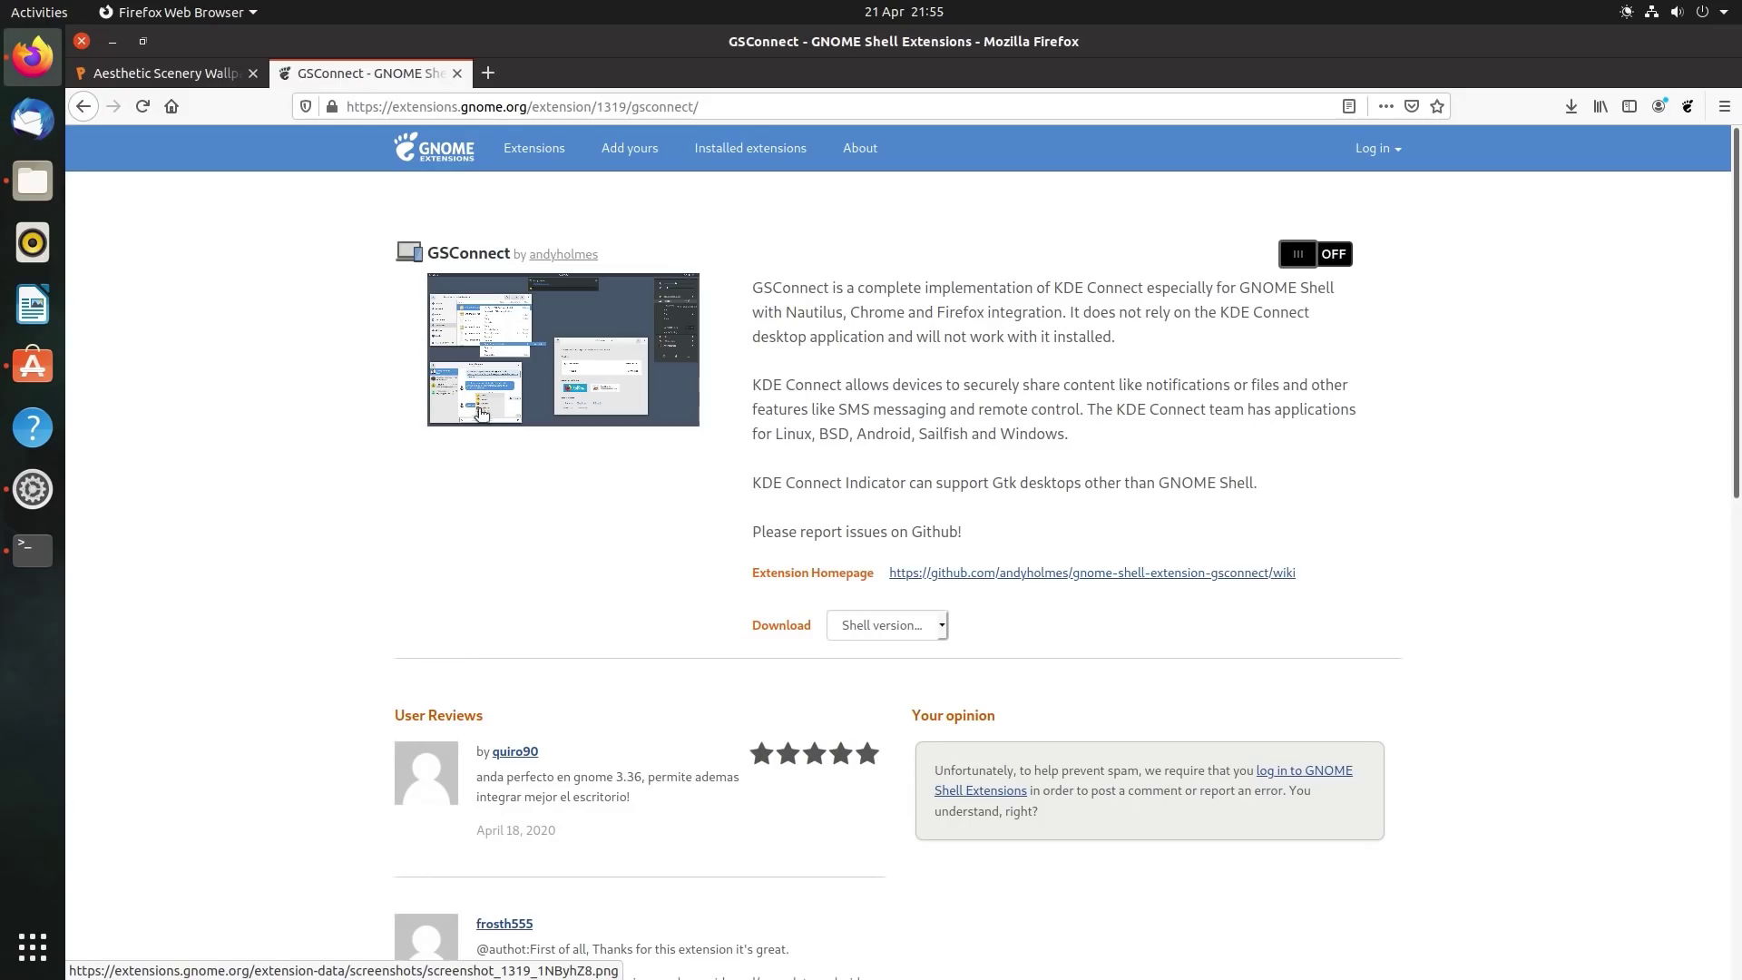
{"action": "left_click", "coordinate": [1333, 258]}
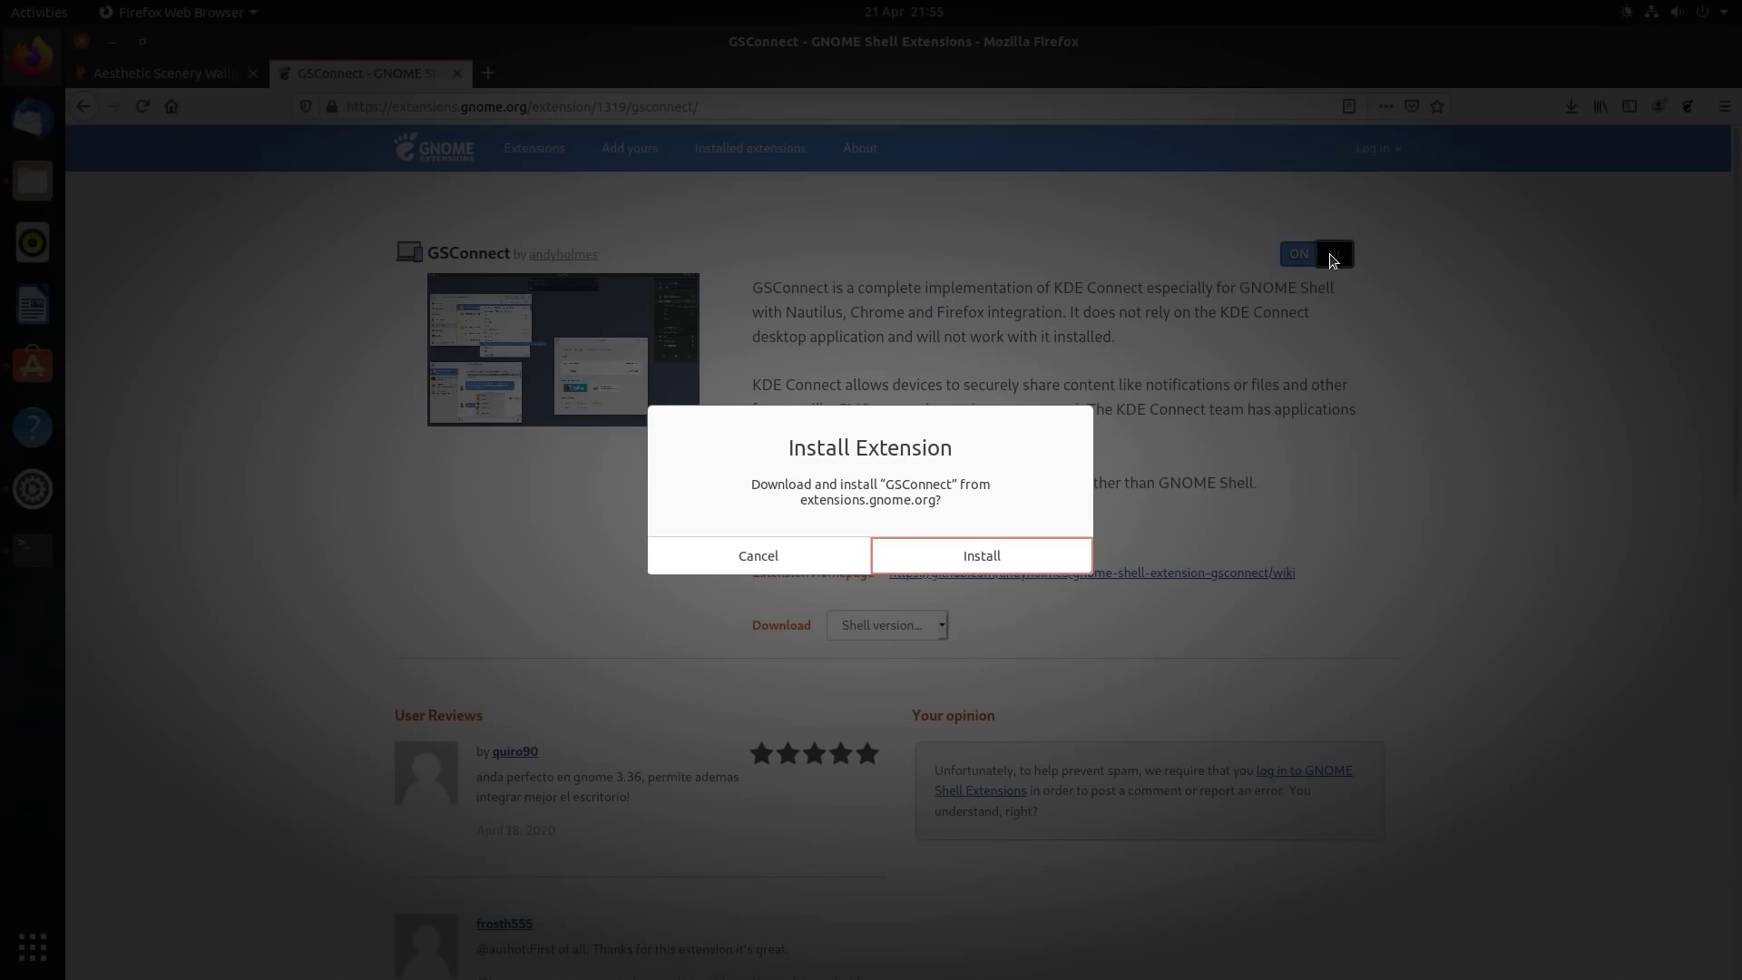
{"action": "left_click", "coordinate": [974, 557]}
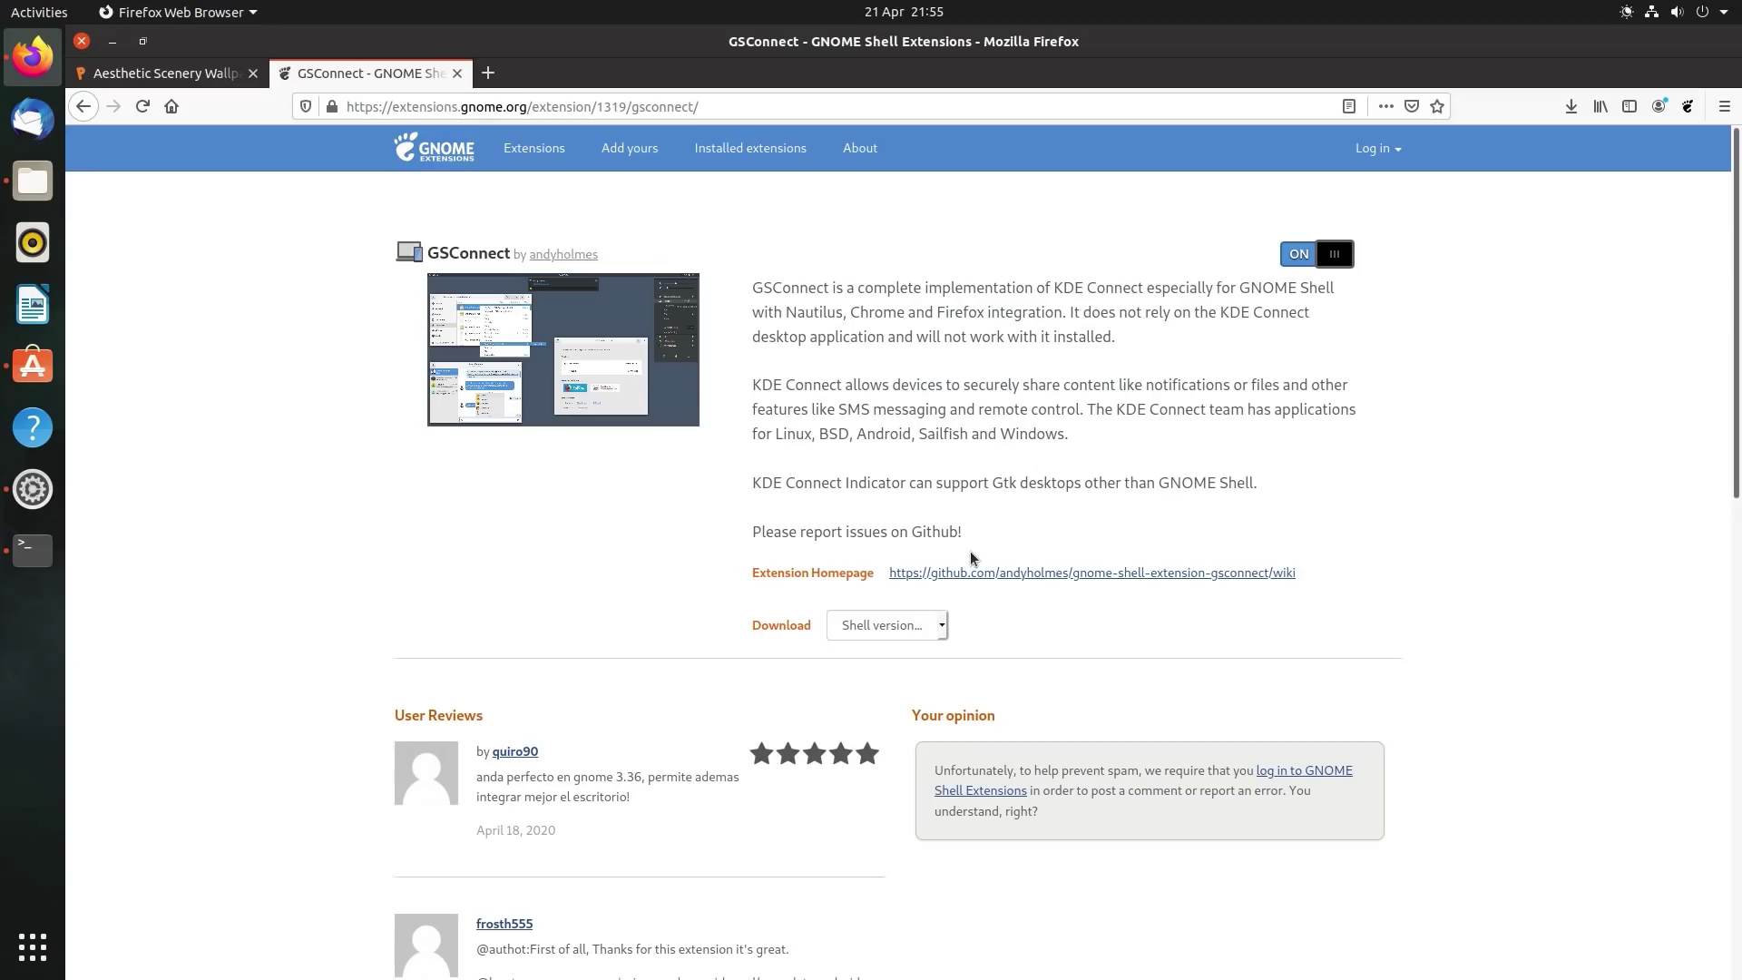
- Open GSConnect's Mobile Settings from the system menu, then view and close KDE Connect's Google Play page
{"action": "left_click", "coordinate": [1703, 13]}
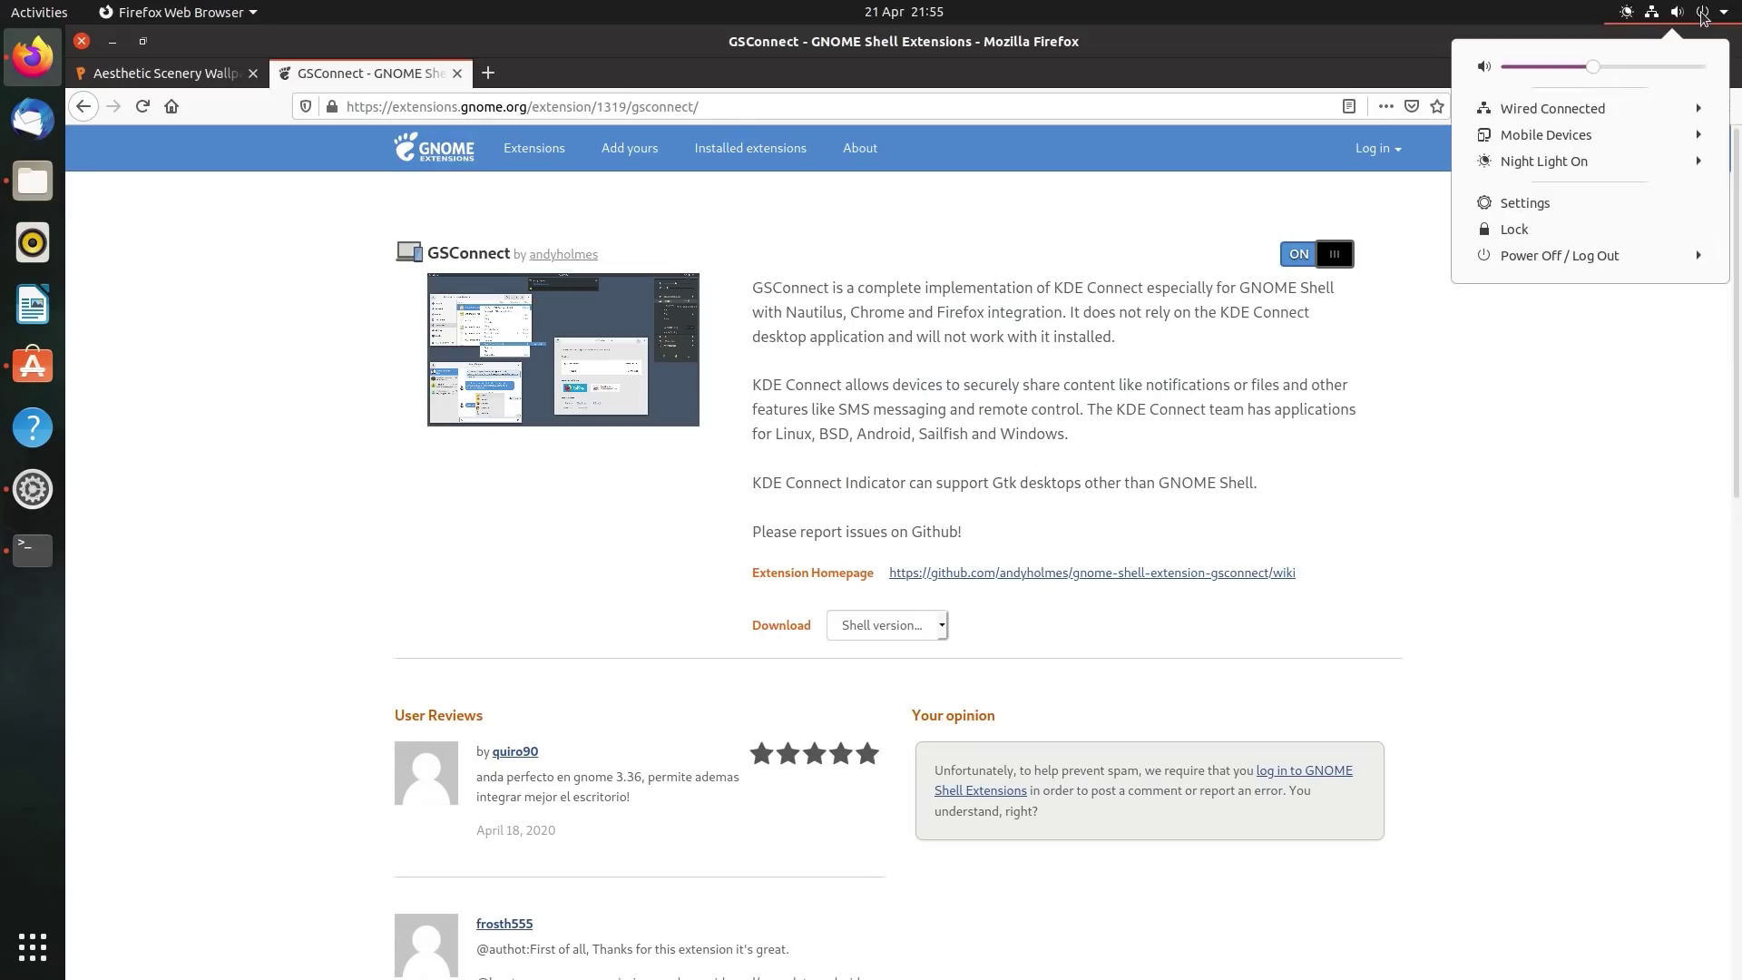
{"action": "left_click", "coordinate": [1638, 139]}
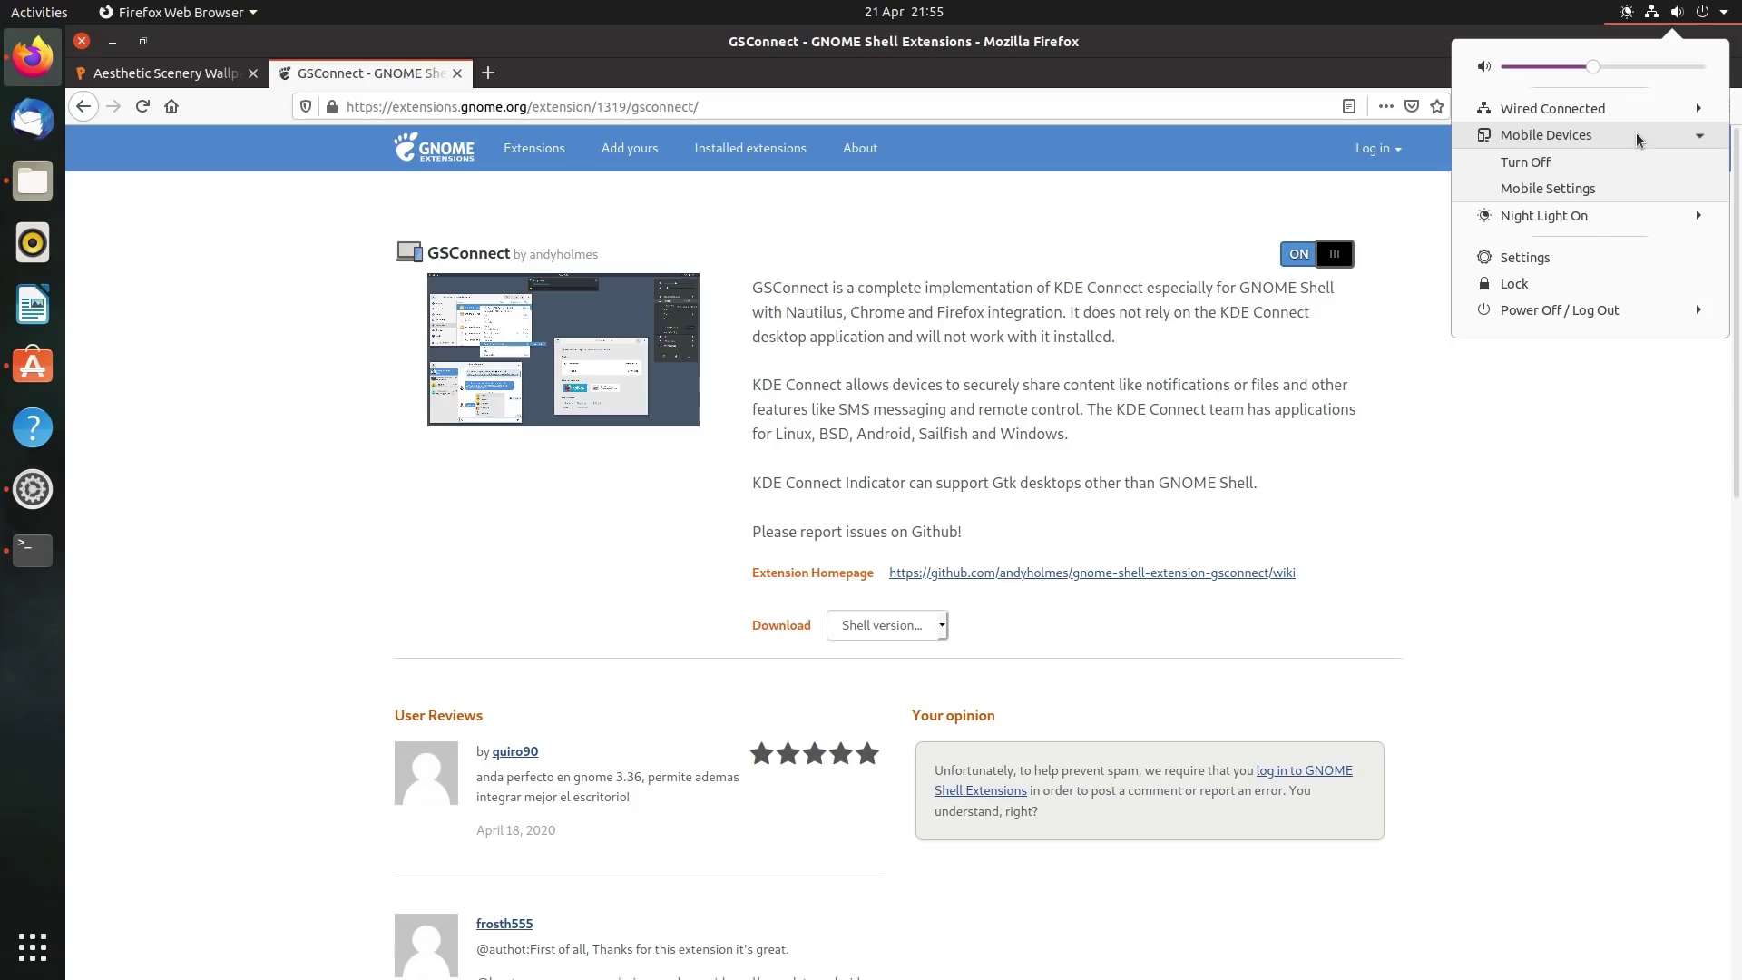
{"action": "left_click", "coordinate": [1618, 188]}
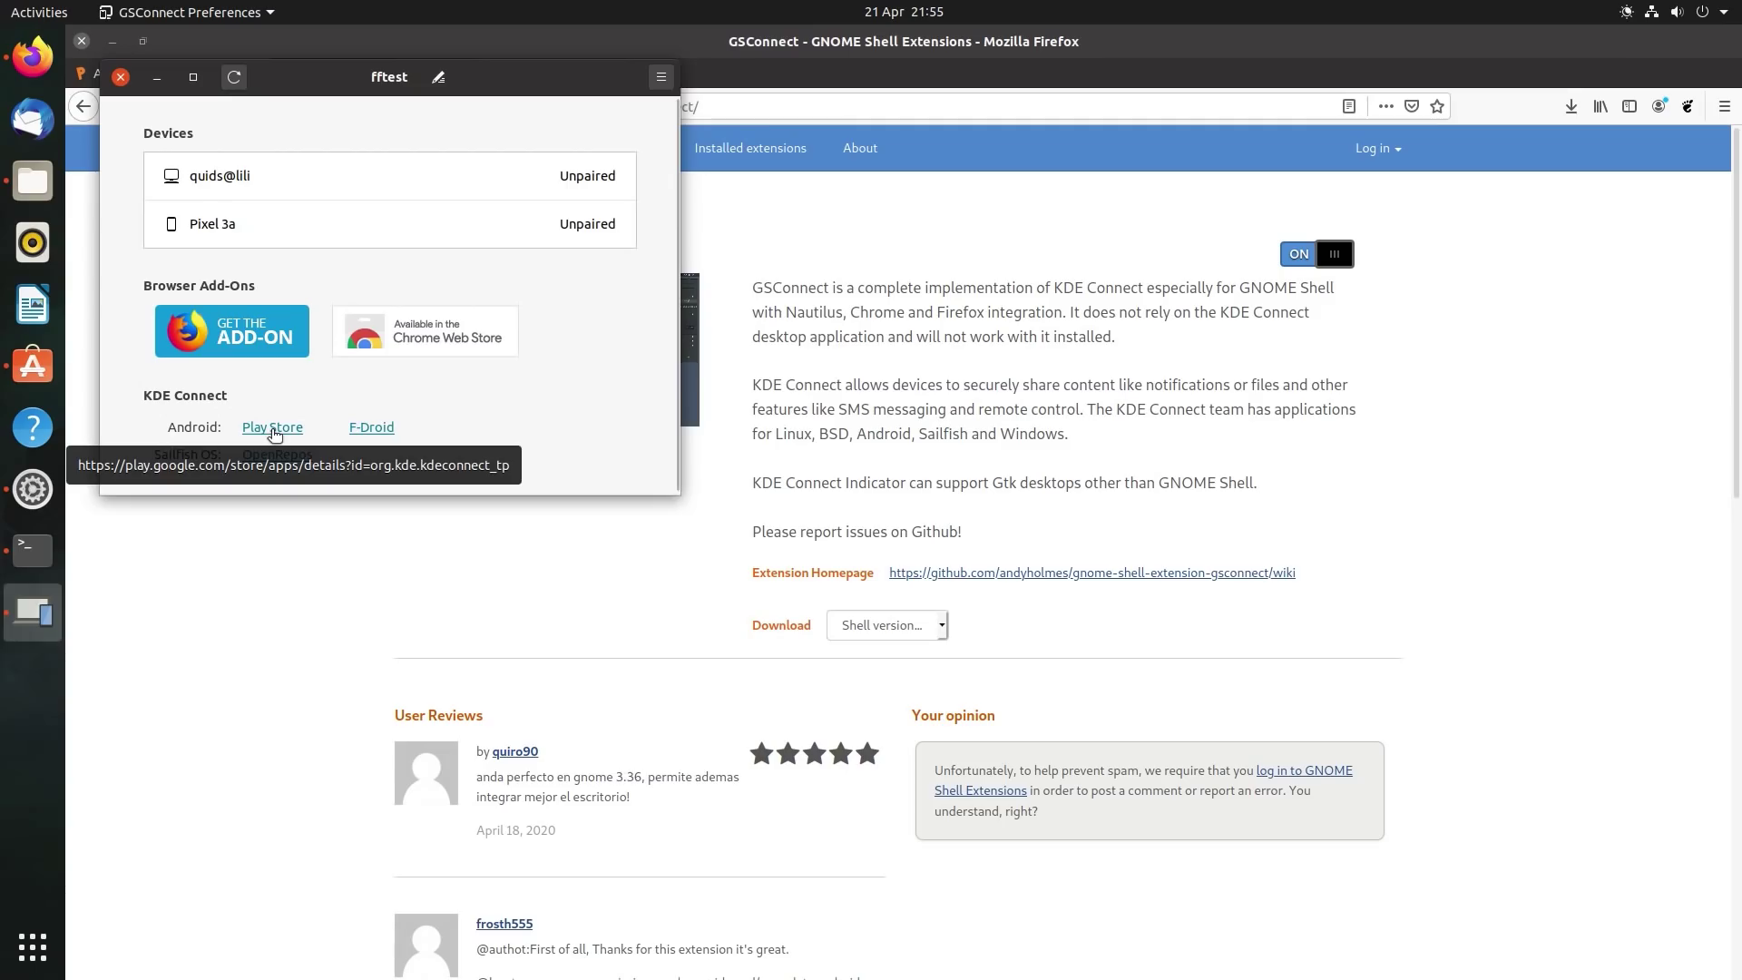
{"action": "left_click", "coordinate": [273, 428]}
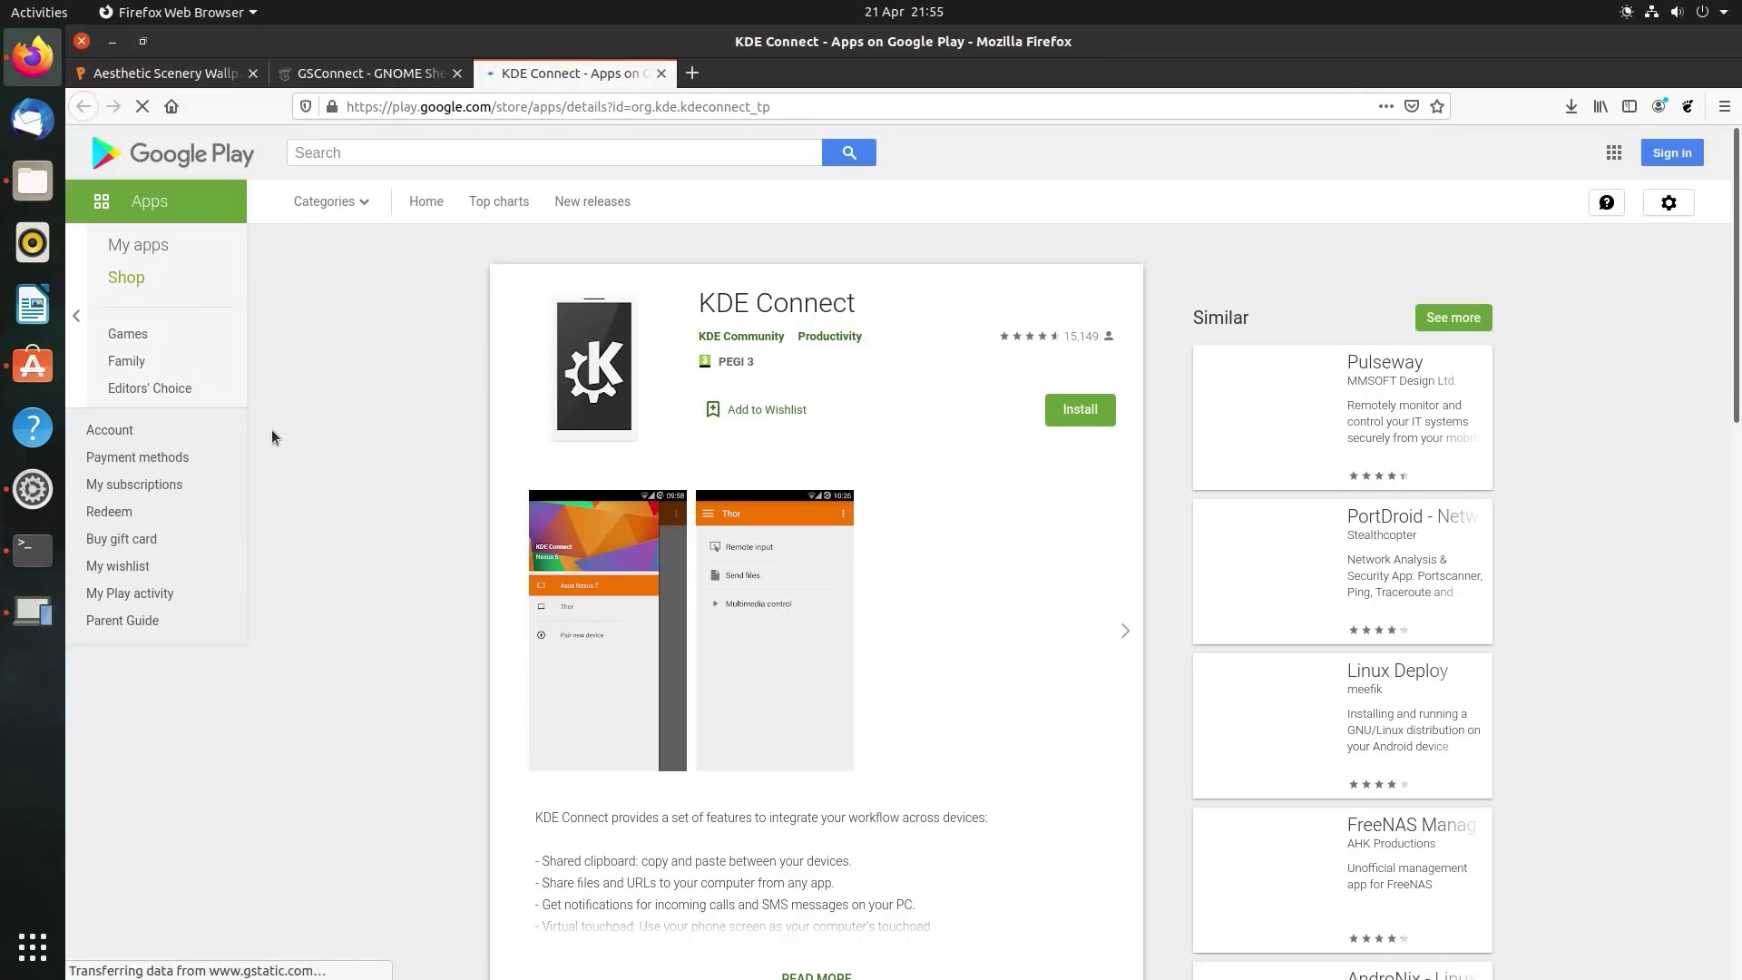
{"action": "middle_click", "coordinate": [506, 73]}
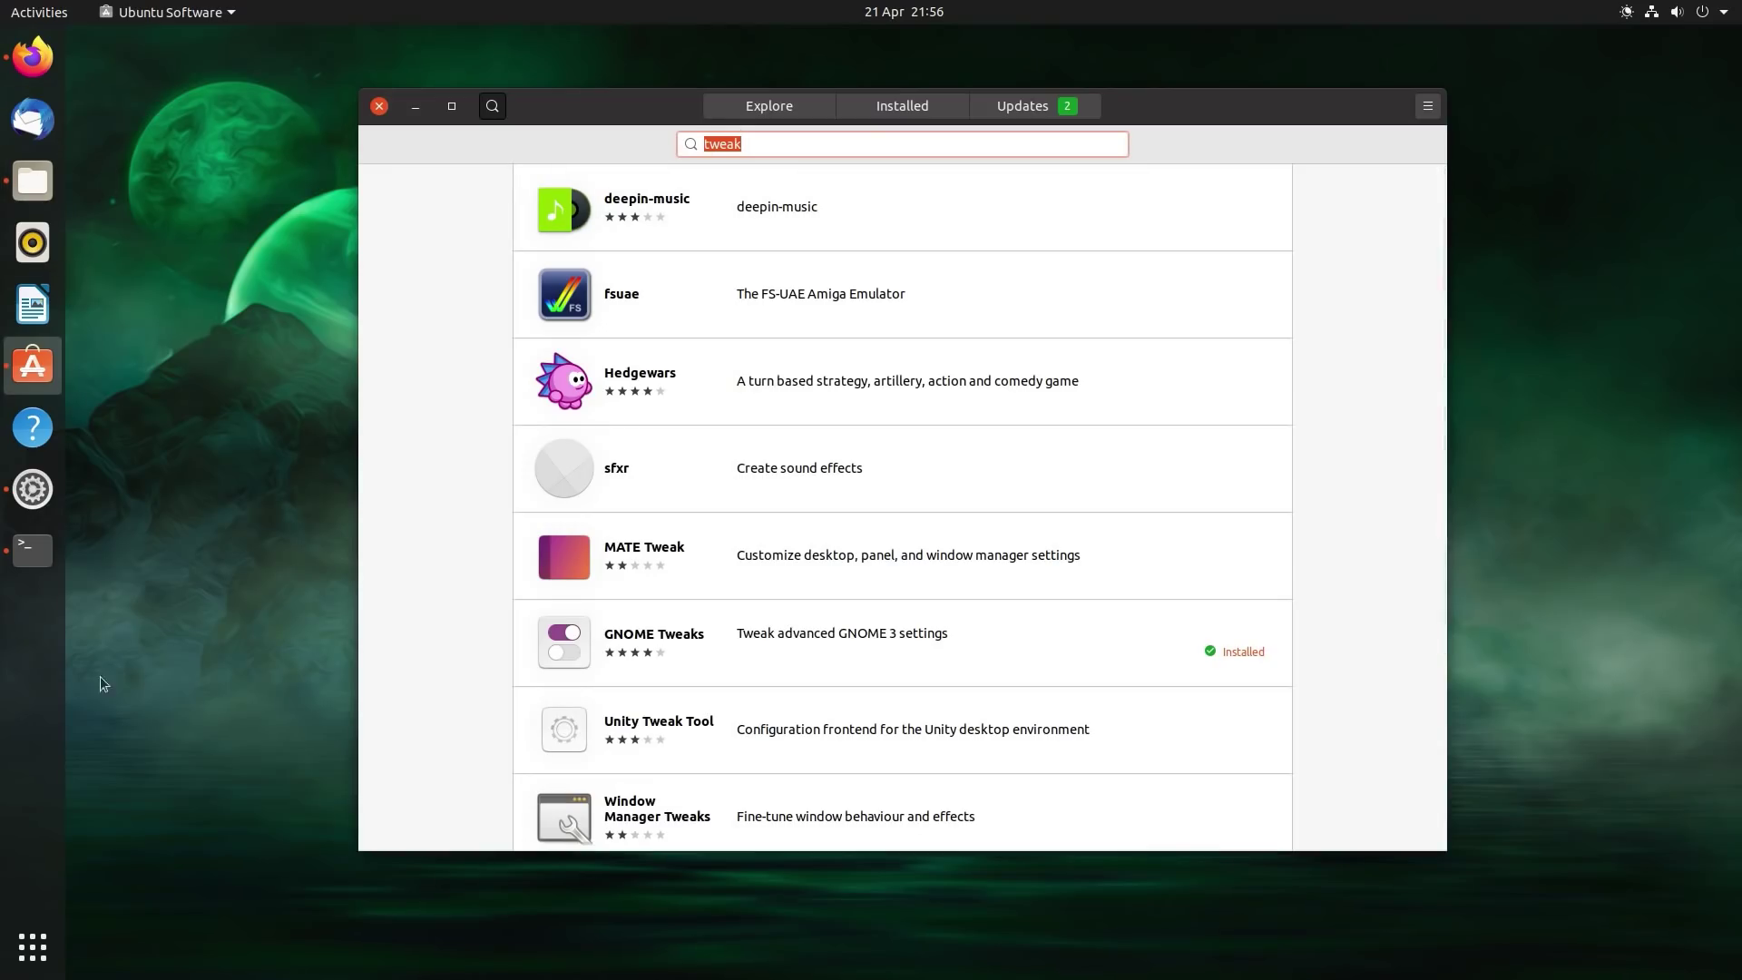
- Look up dconf-editor in Ubuntu Software, confirm it's installed, and minimize the store
{"action": "type", "text": "dconf-editor"}
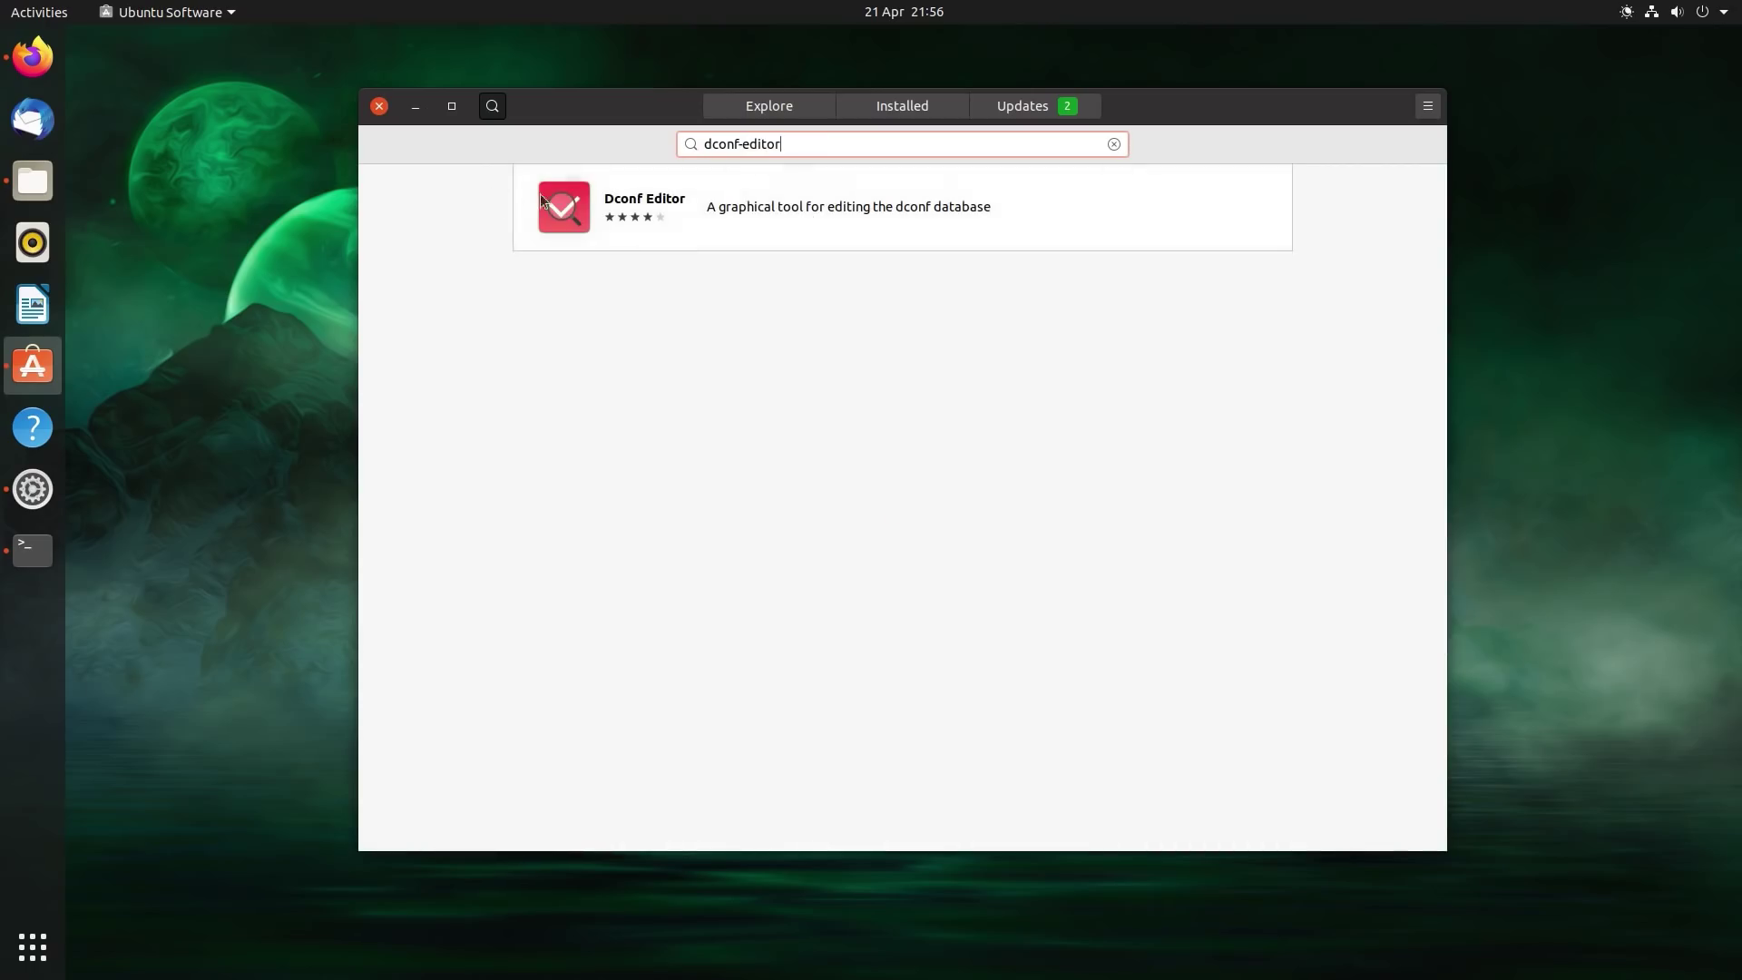
{"action": "key", "text": "Return"}
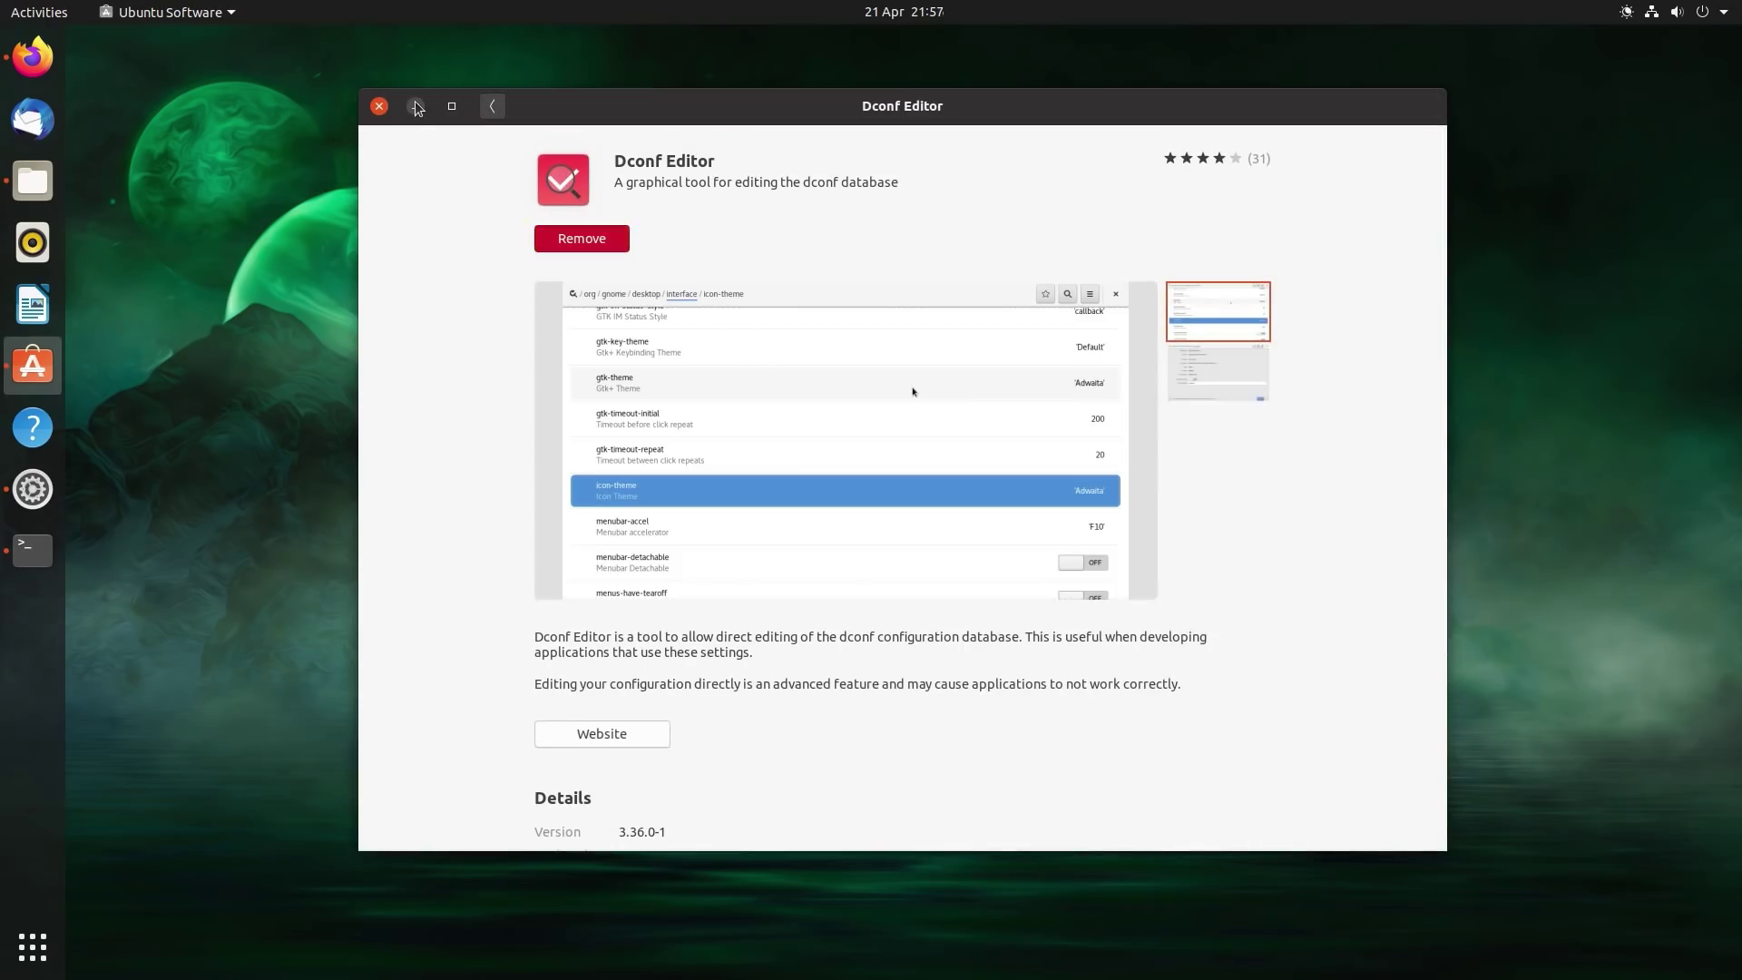
{"action": "left_click", "coordinate": [415, 103]}
- Launch dconf Editor from the application search using 'dd'
{"action": "left_click", "coordinate": [32, 947]}
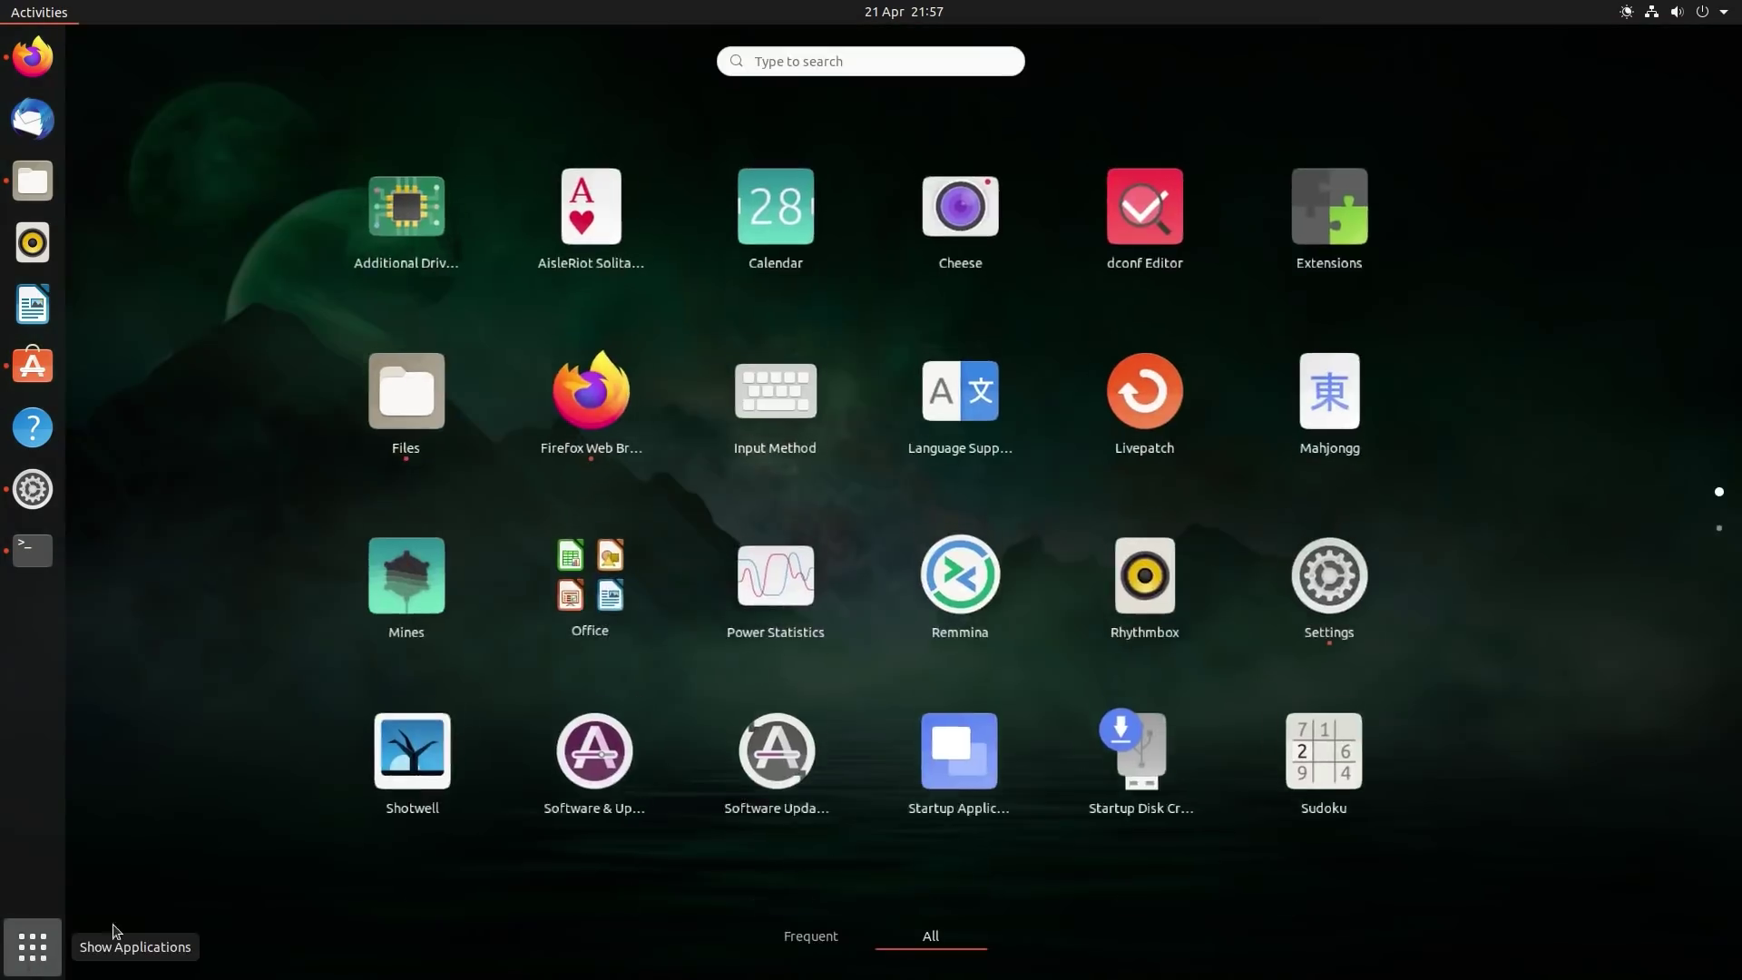
{"action": "type", "text": "dd"}
{"action": "left_click", "coordinate": [861, 147]}
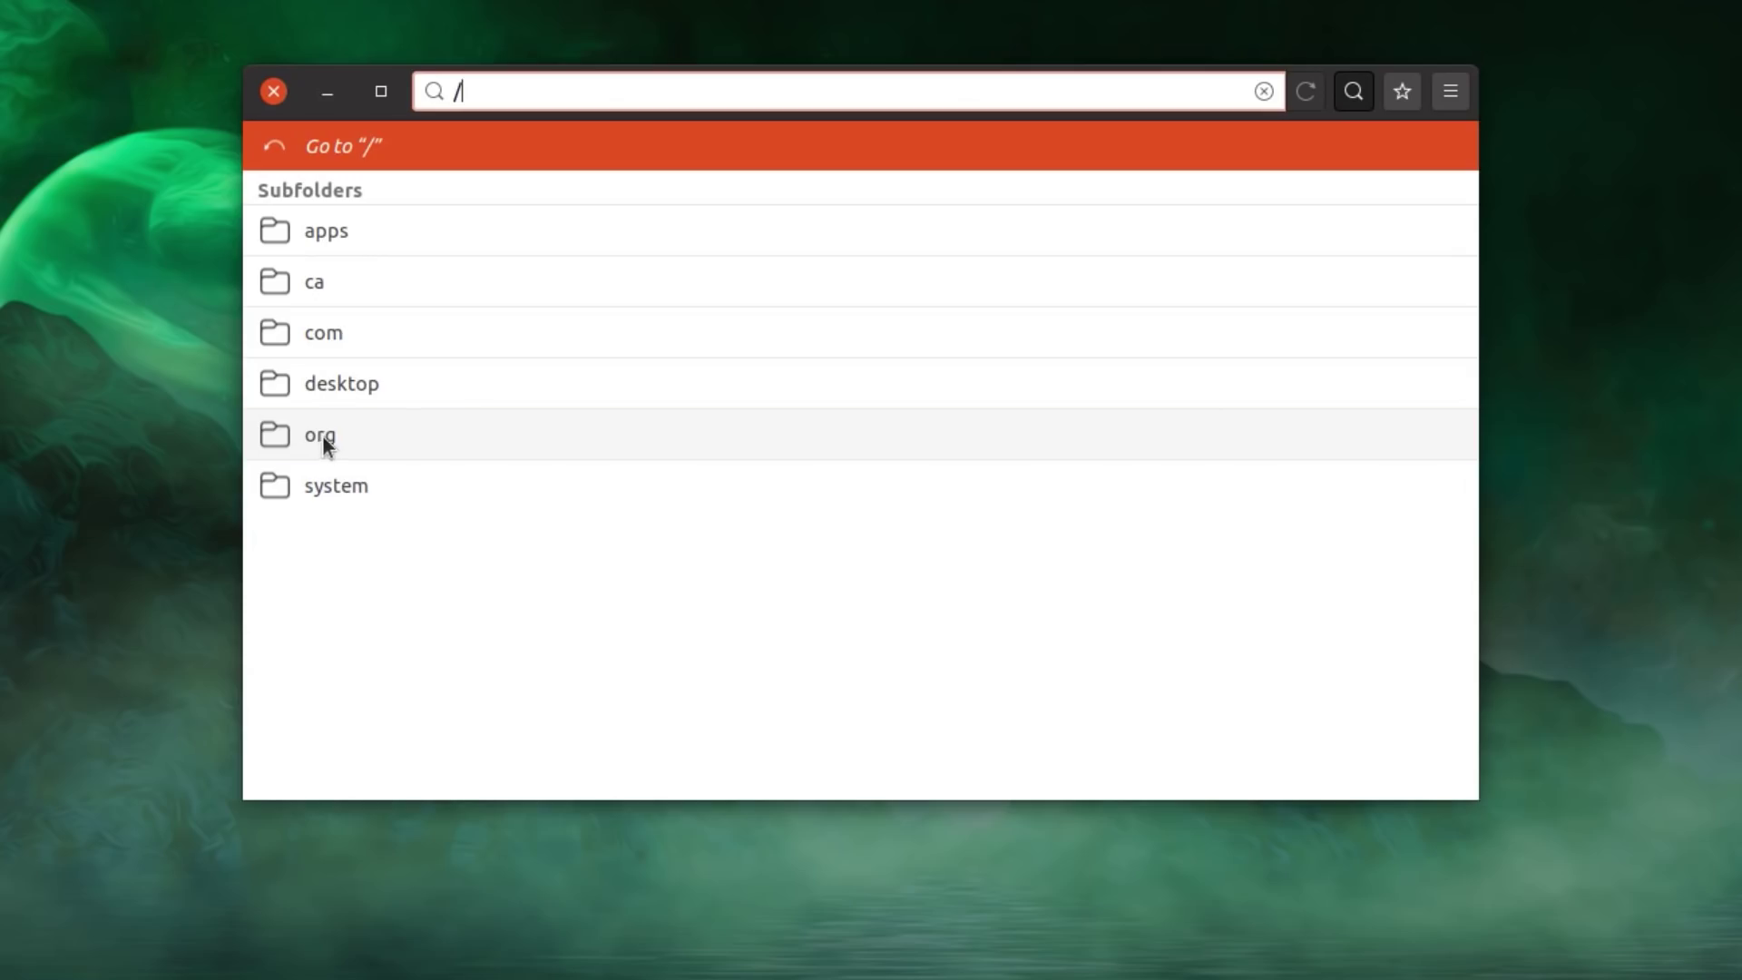
- Browse to /org/gnome/shell/extensions/dash-to-dock and scroll down to the click-action key
{"action": "left_click", "coordinate": [323, 436]}
{"action": "left_click", "coordinate": [327, 281]}
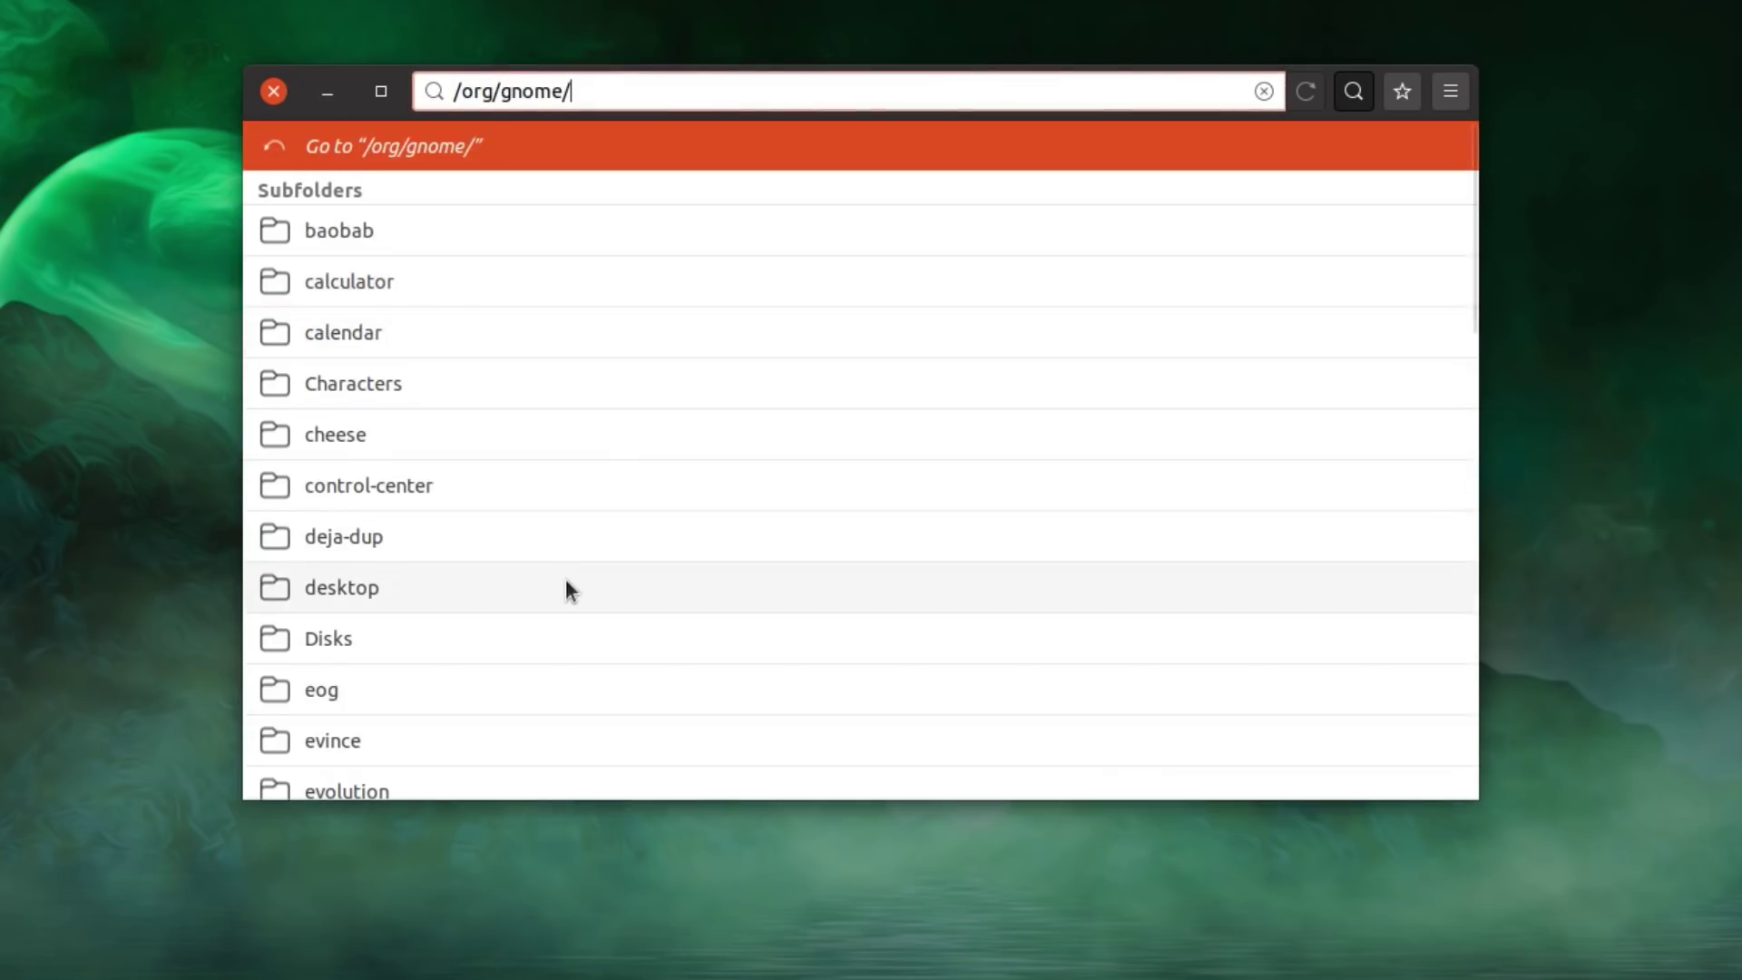
{"action": "scroll", "coordinate": [595, 583], "scroll_direction": "down", "scroll_amount": 10}
{"action": "scroll", "coordinate": [597, 584], "scroll_direction": "down", "scroll_amount": 4}
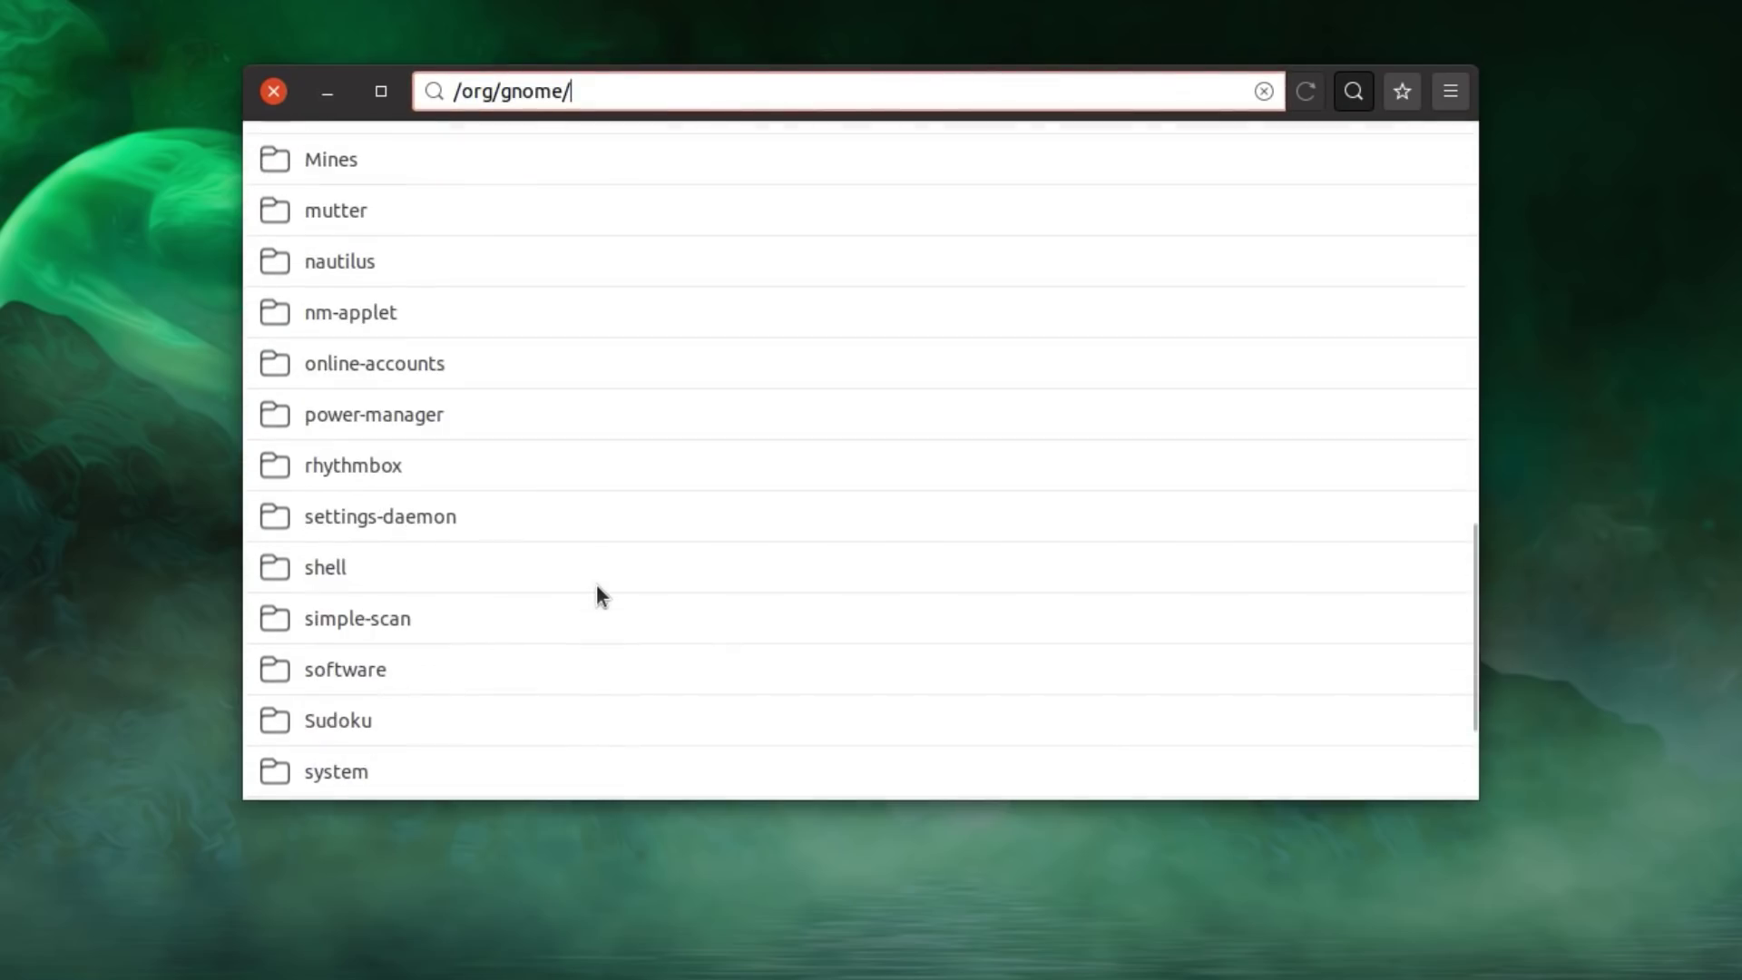
{"action": "left_click", "coordinate": [330, 561]}
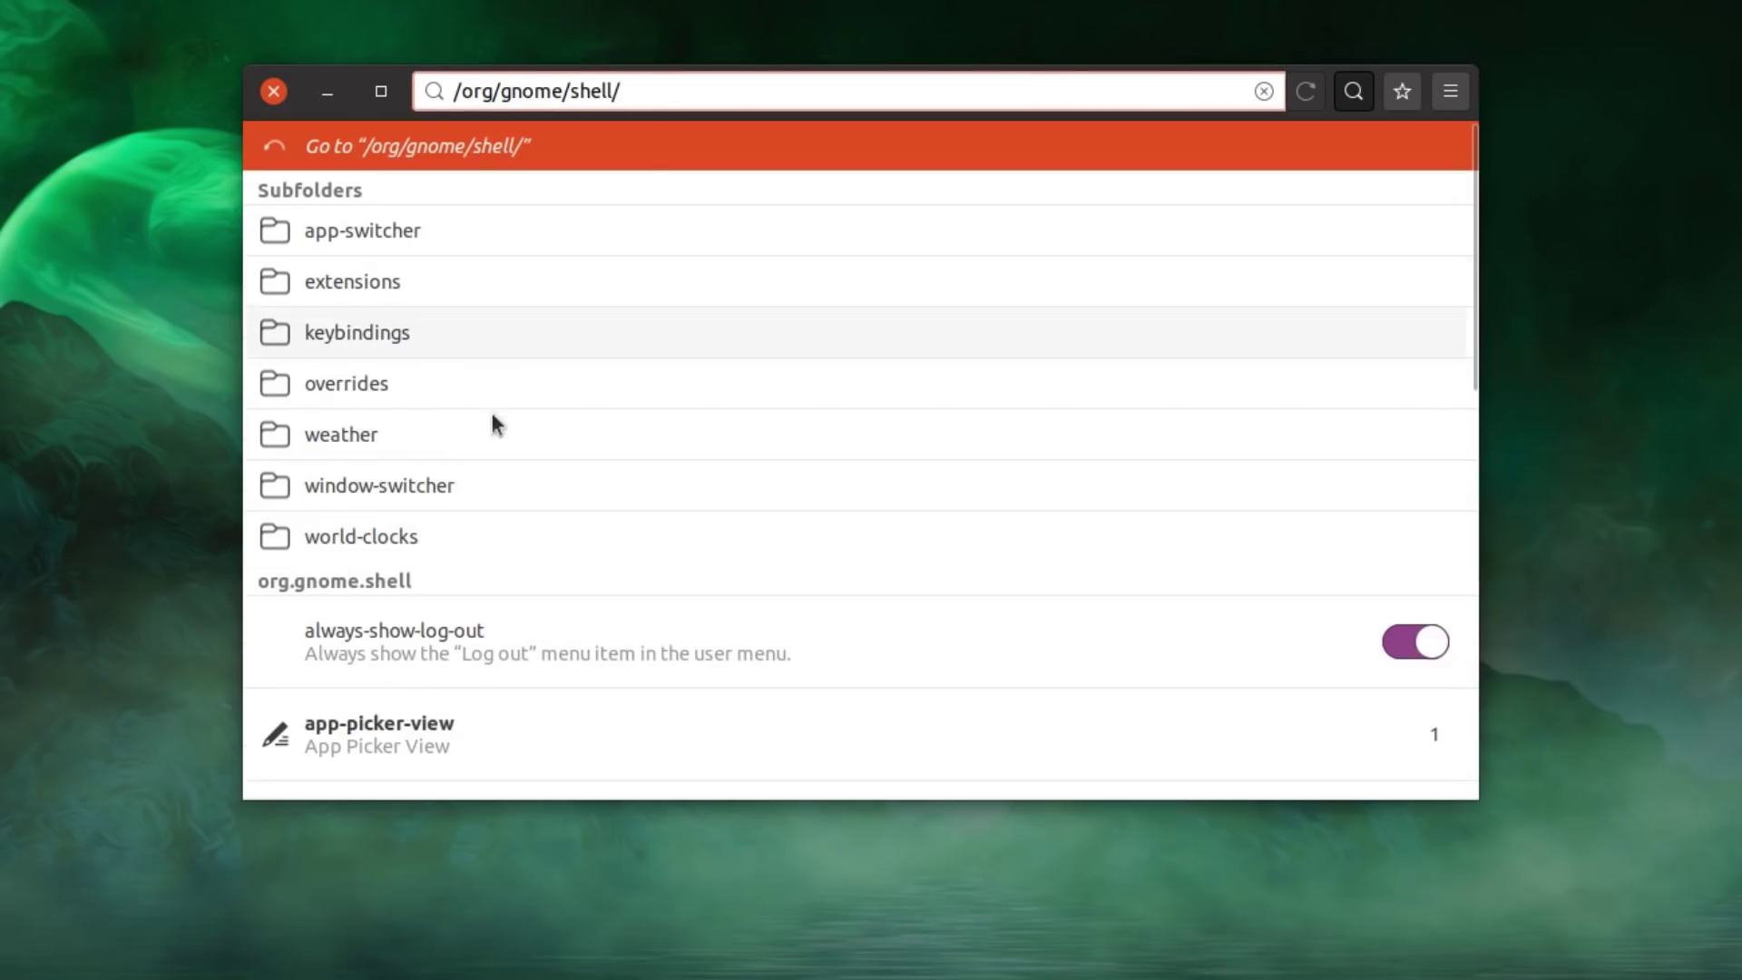
{"action": "left_click", "coordinate": [401, 277]}
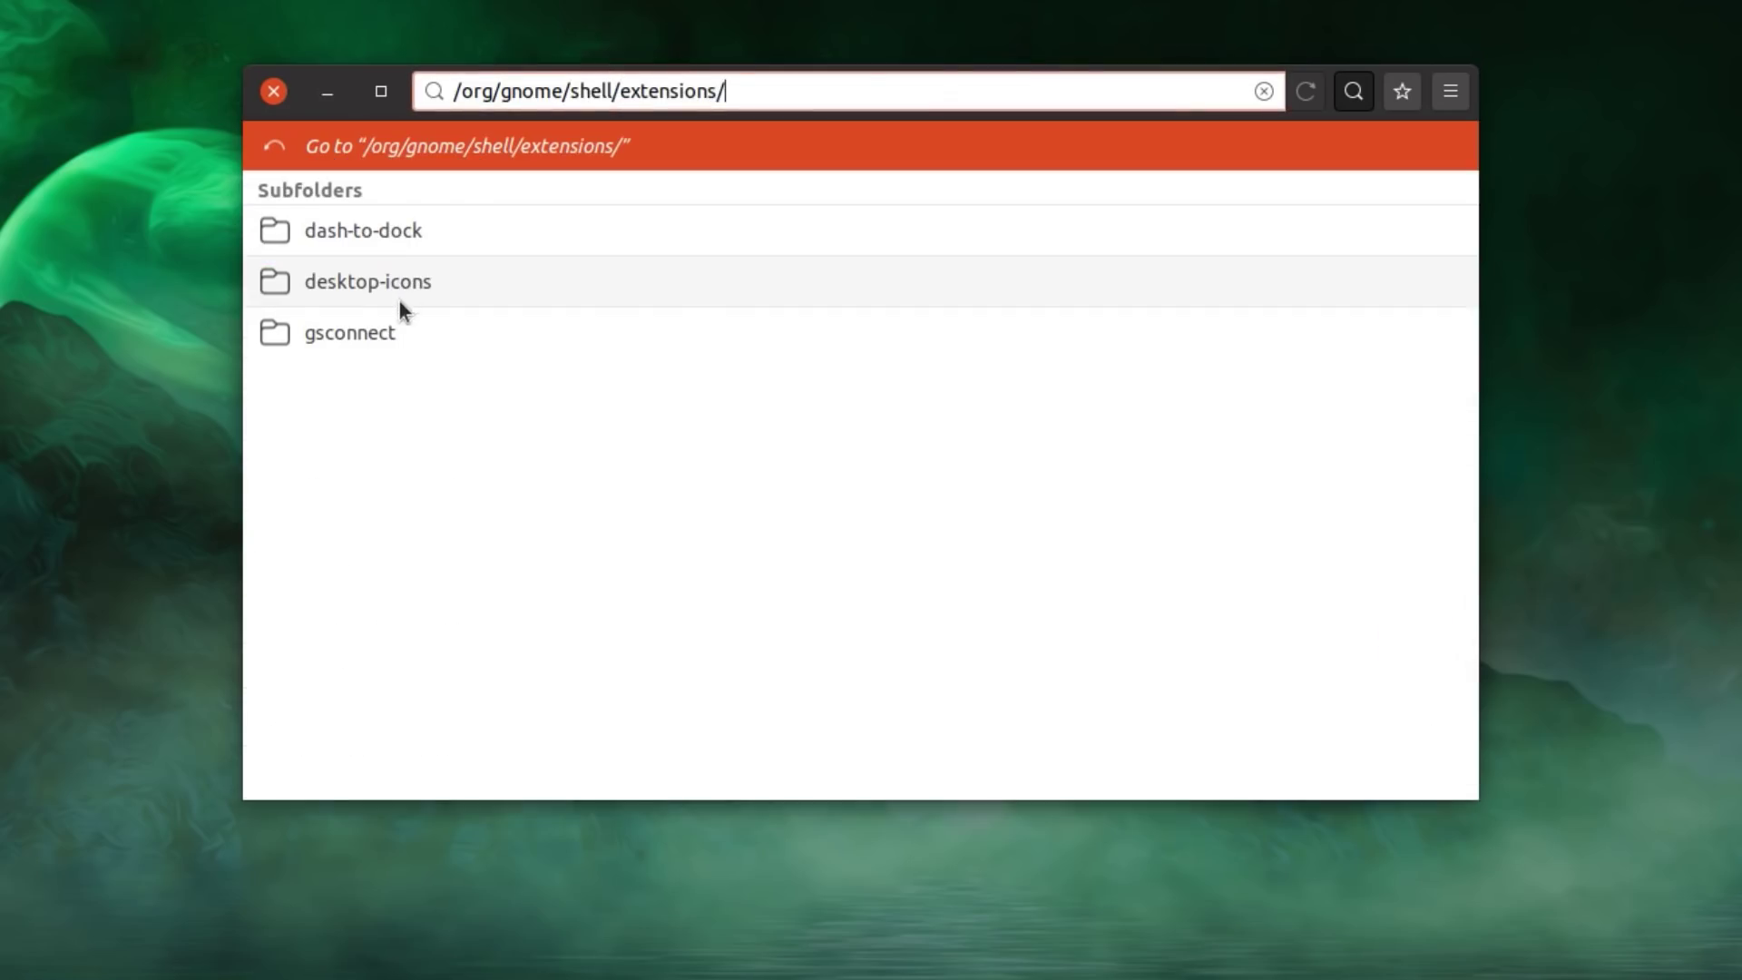
{"action": "left_click", "coordinate": [373, 231]}
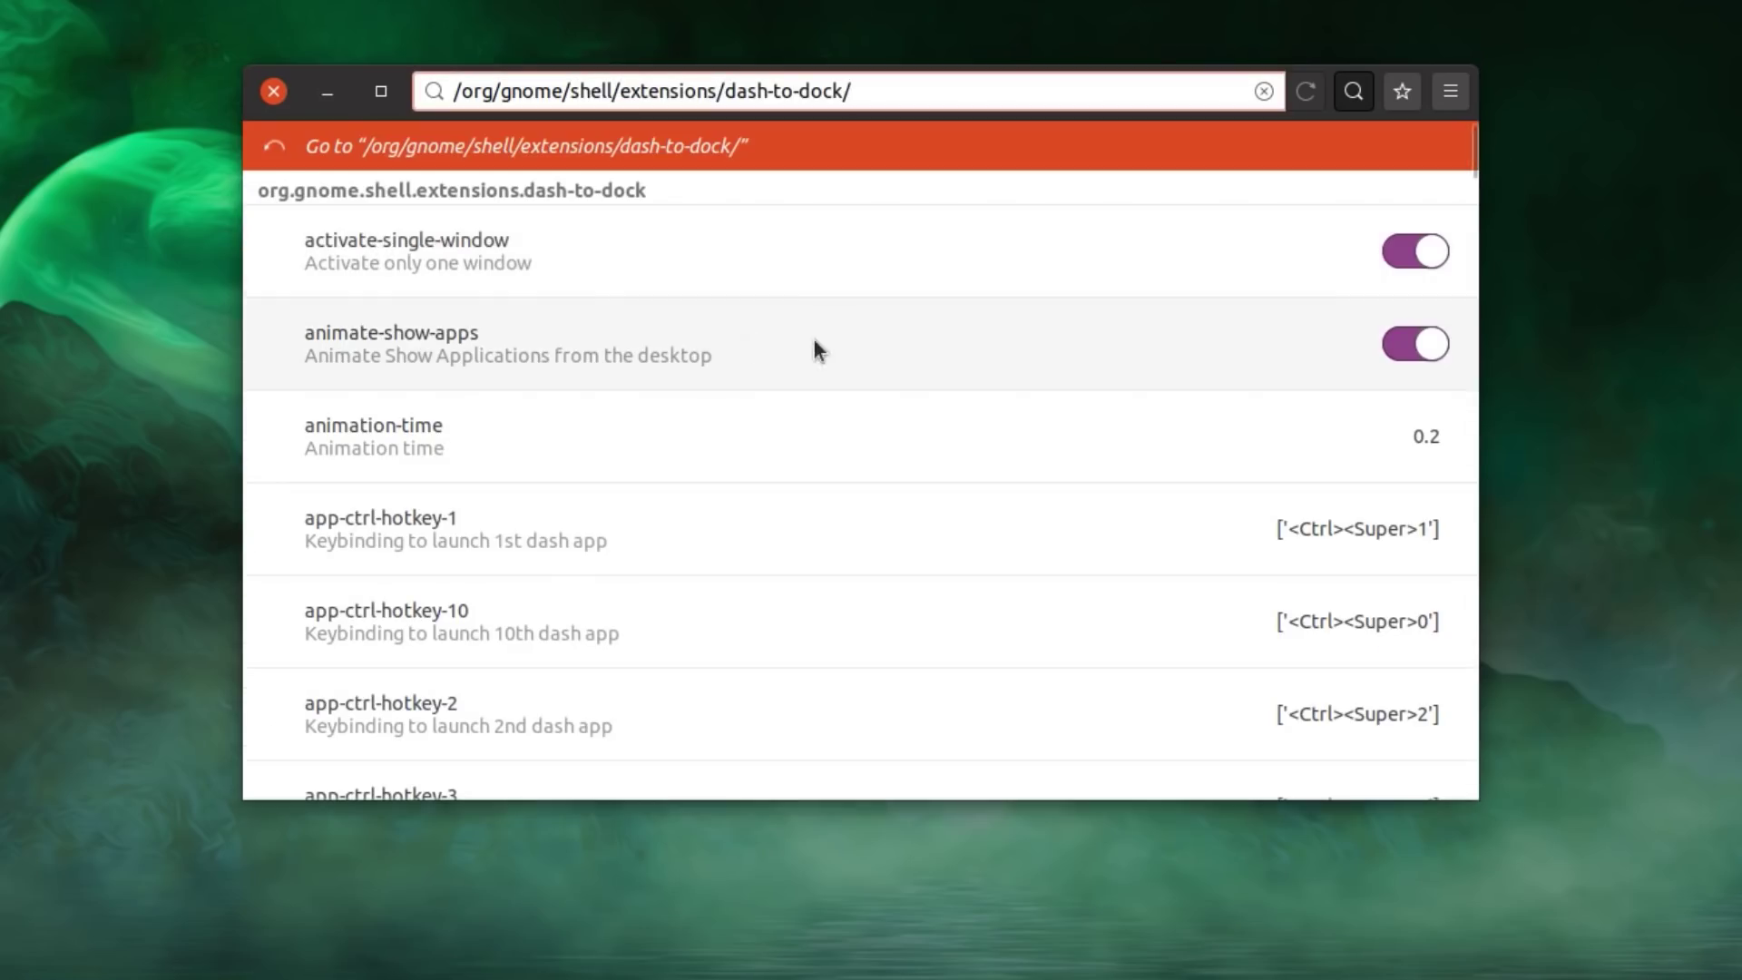
{"action": "scroll", "coordinate": [817, 363], "scroll_direction": "down", "scroll_amount": 15}
{"action": "scroll", "coordinate": [818, 381], "scroll_direction": "down", "scroll_amount": 1}
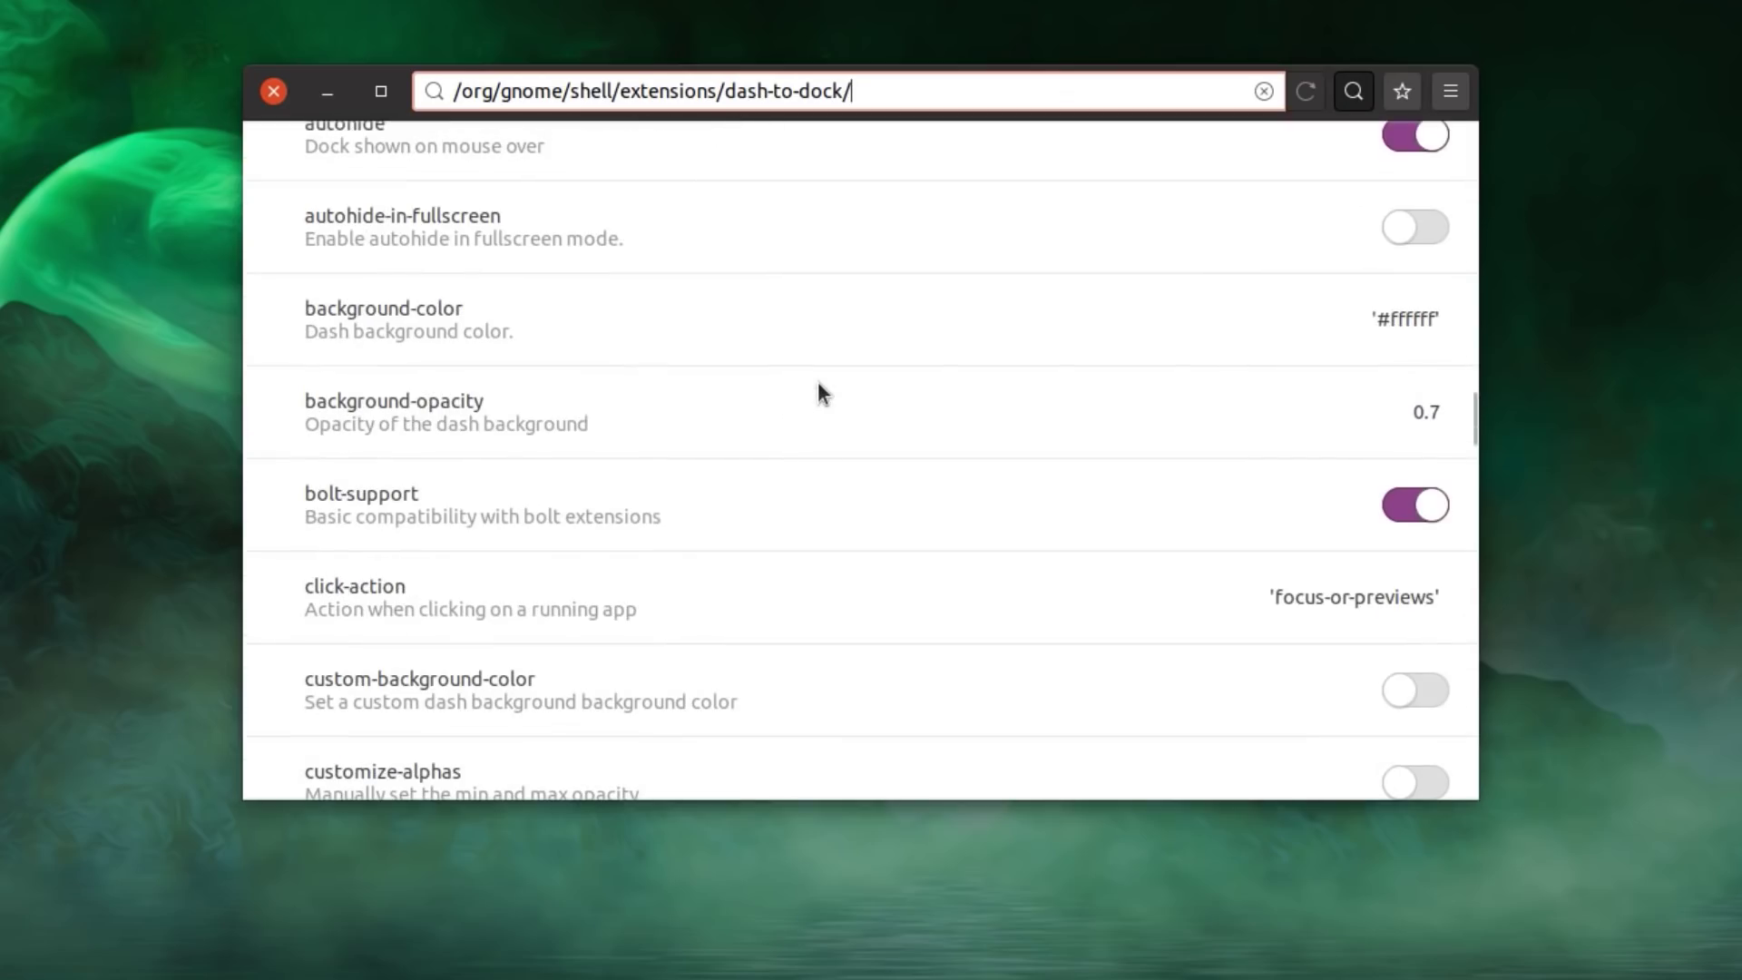
- Give the click-action key the custom value 'minimize' instead of the default, and apply it
{"action": "left_click", "coordinate": [1164, 595]}
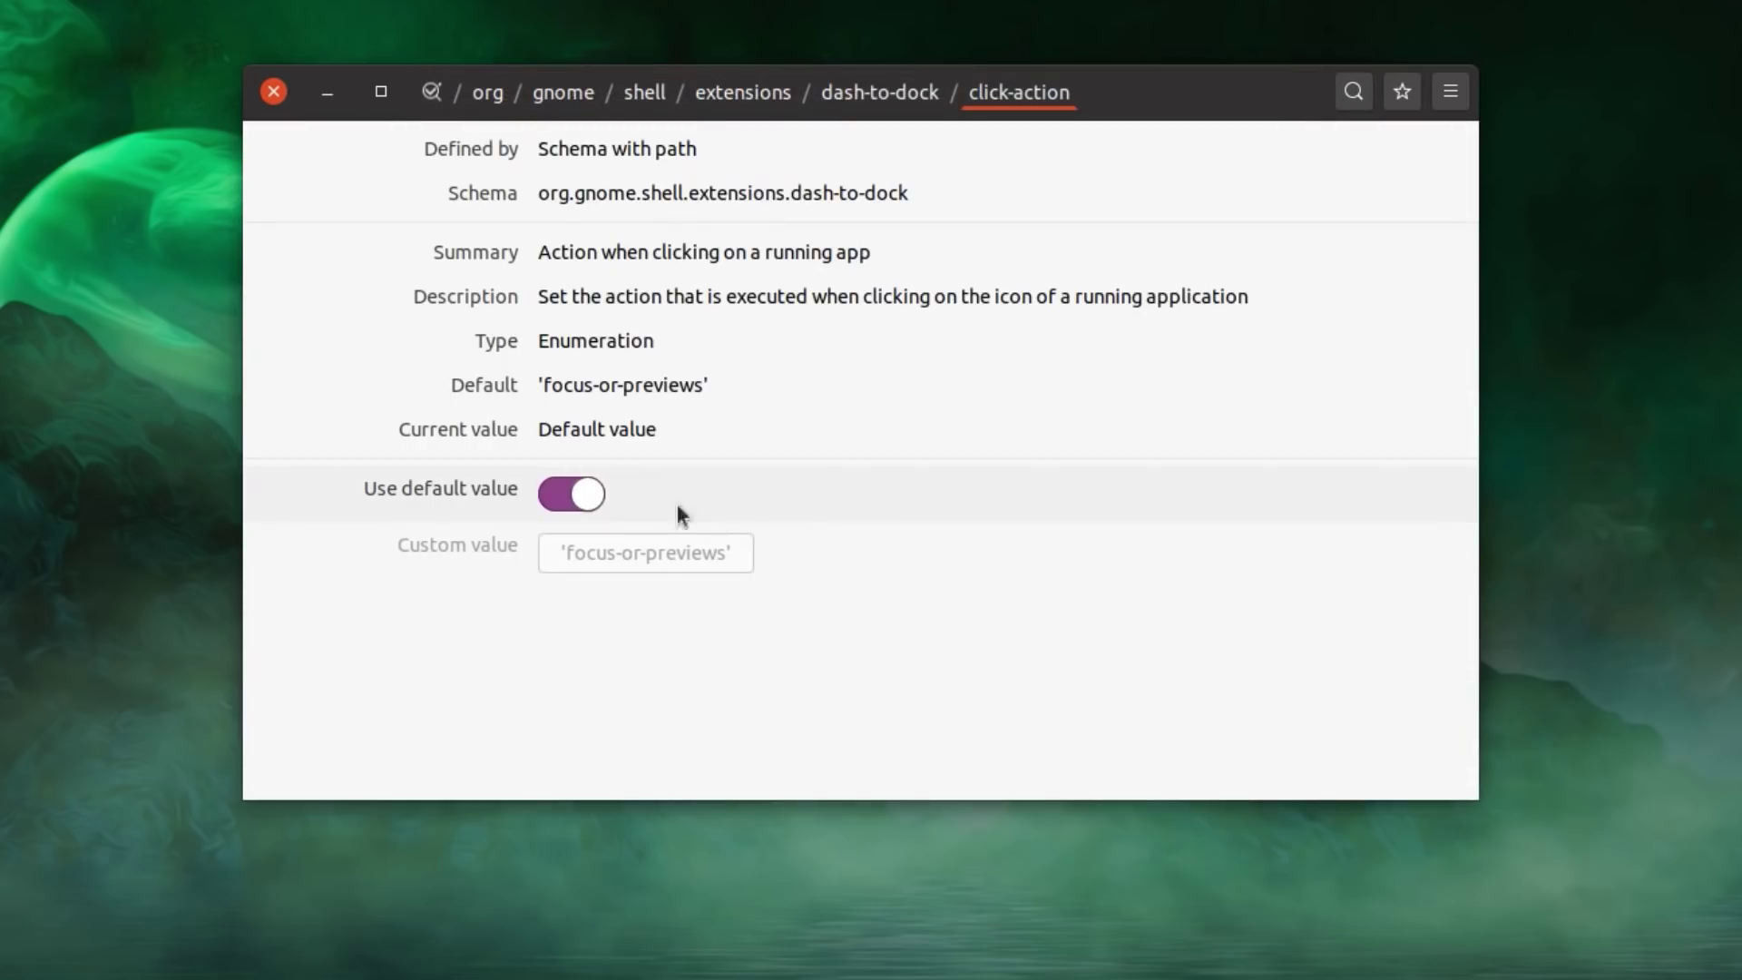
{"action": "left_click", "coordinate": [562, 492]}
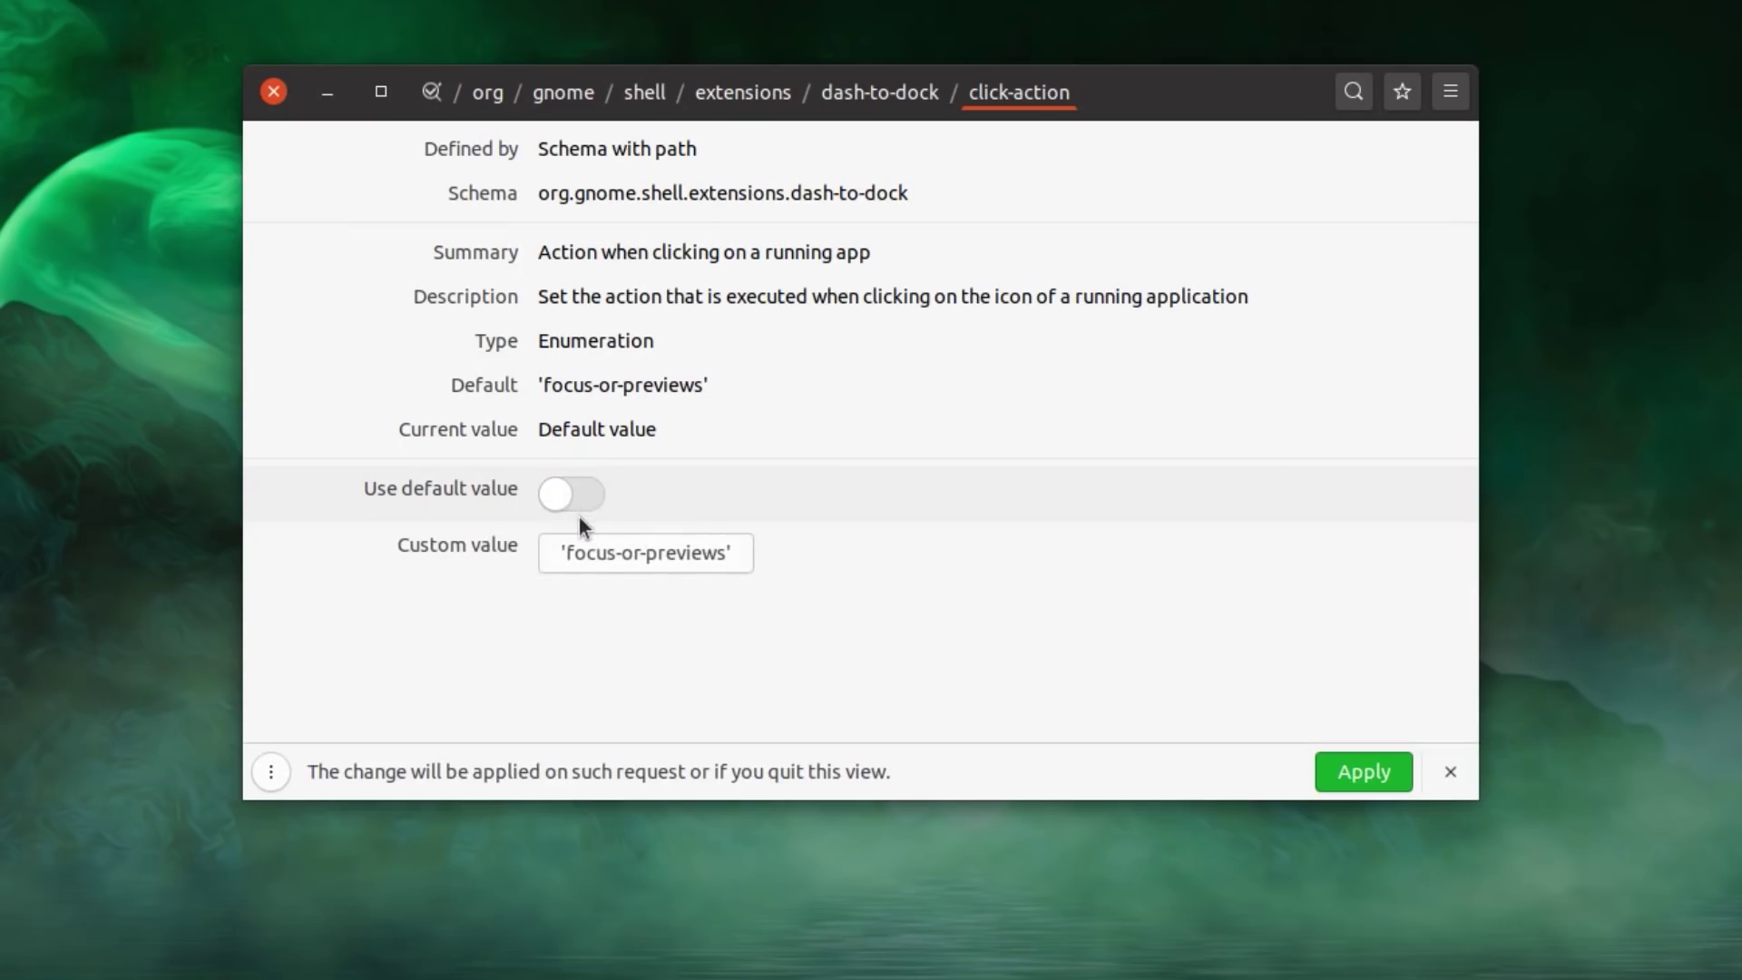
{"action": "left_click", "coordinate": [665, 563]}
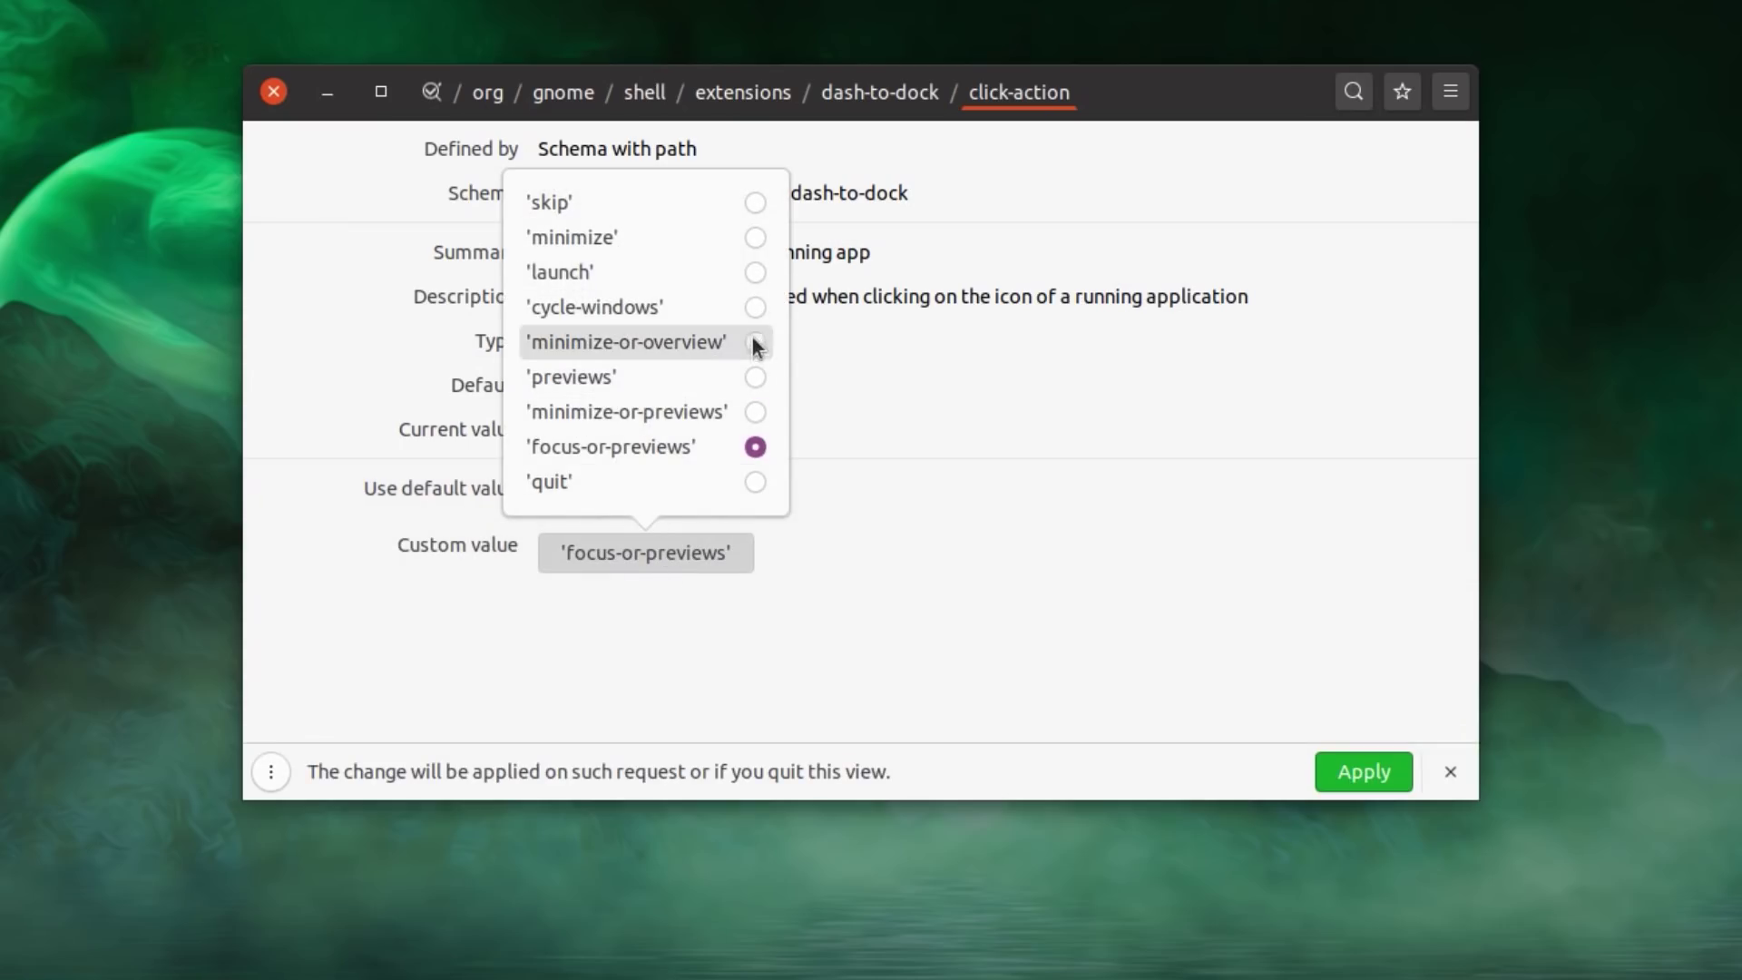
{"action": "left_click", "coordinate": [750, 238]}
{"action": "left_click", "coordinate": [1330, 773]}
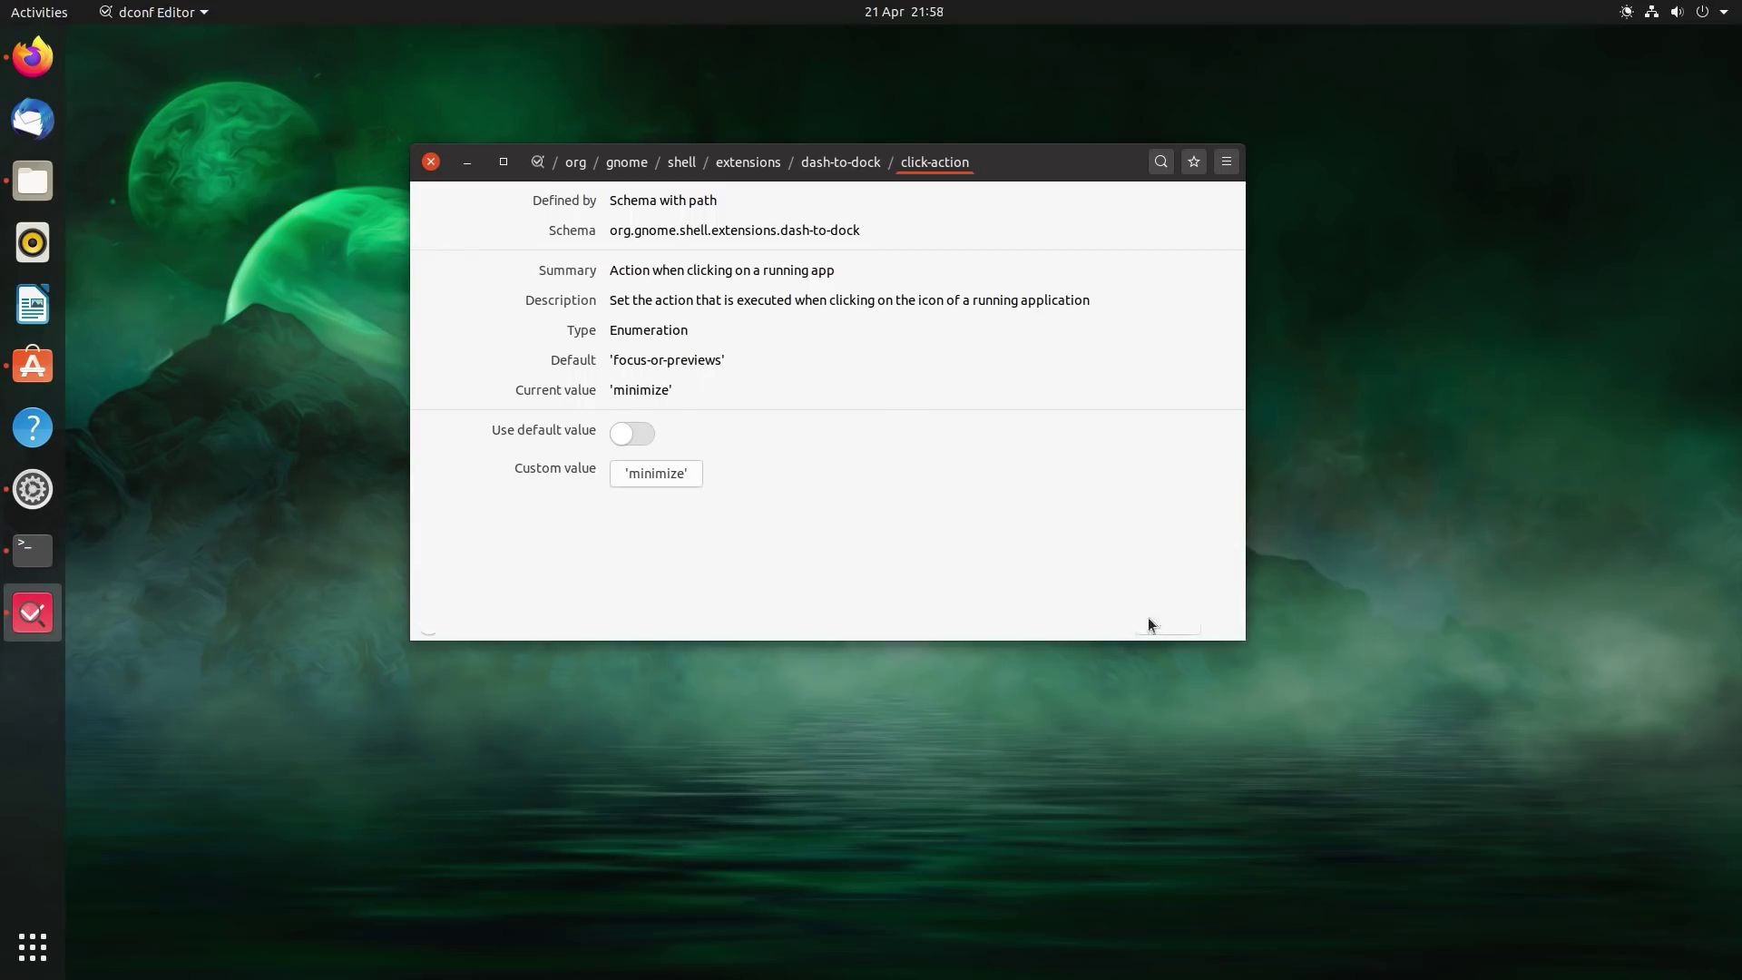
- Test minimizing Settings and Terminal via their dock icons, then return to the dash-to-dock key list
{"action": "left_click", "coordinate": [32, 489]}
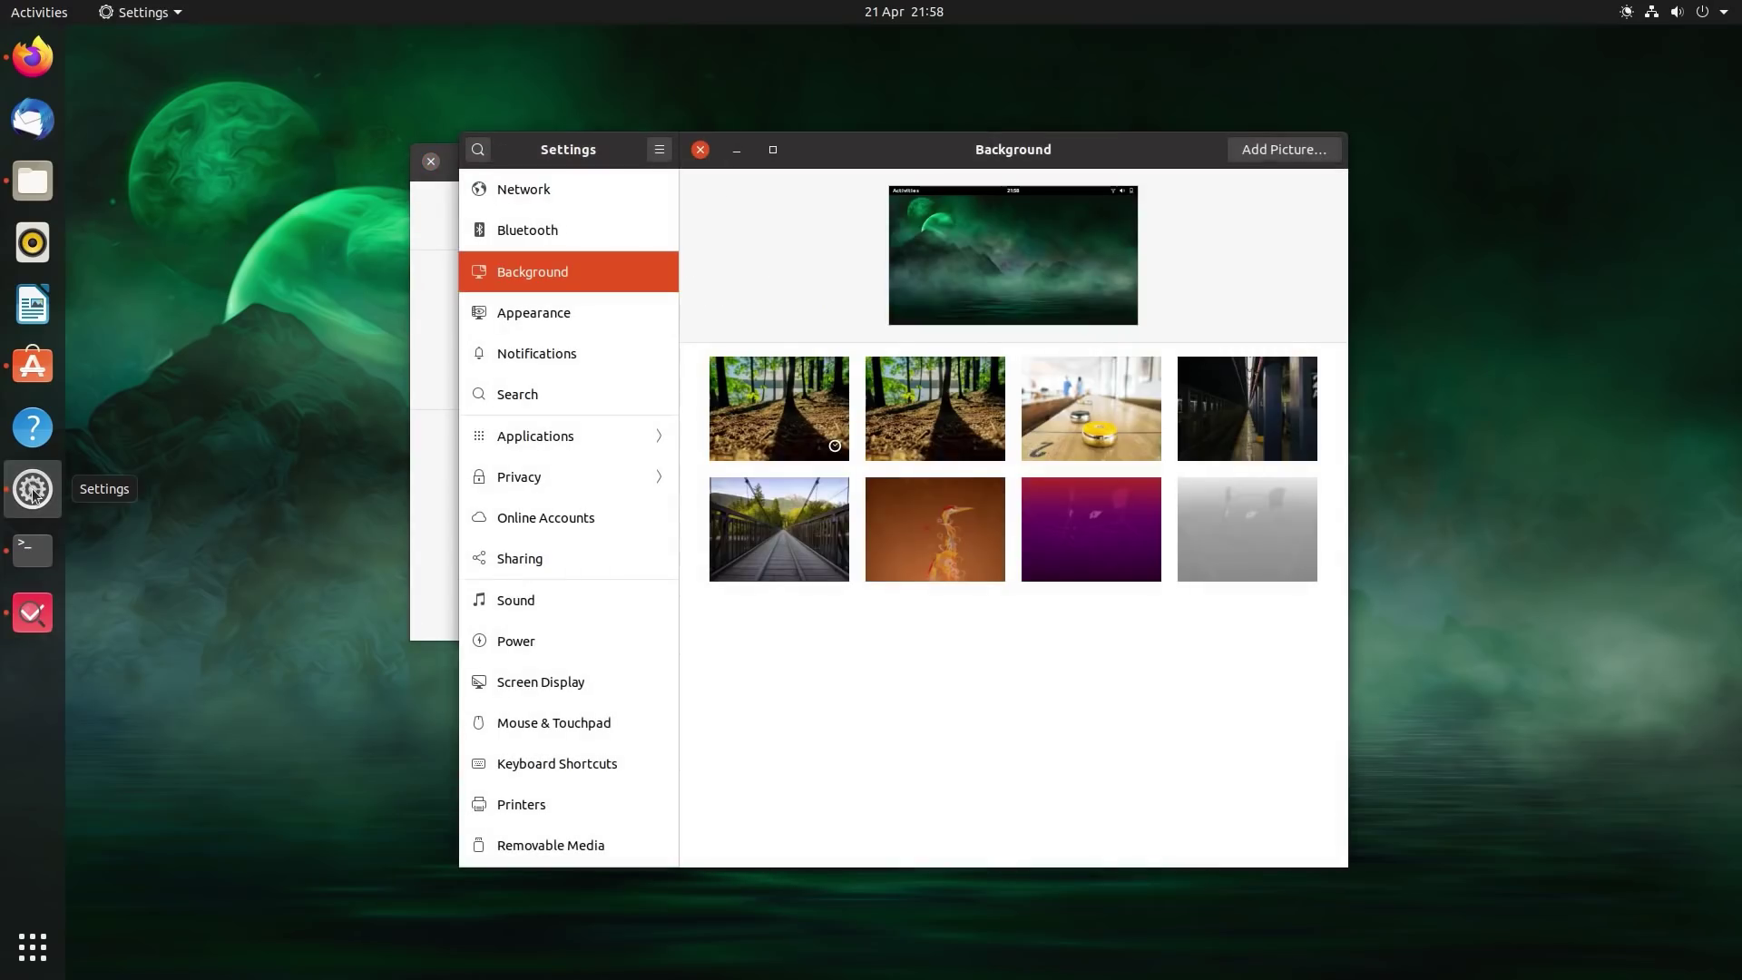
{"action": "left_click", "coordinate": [31, 488]}
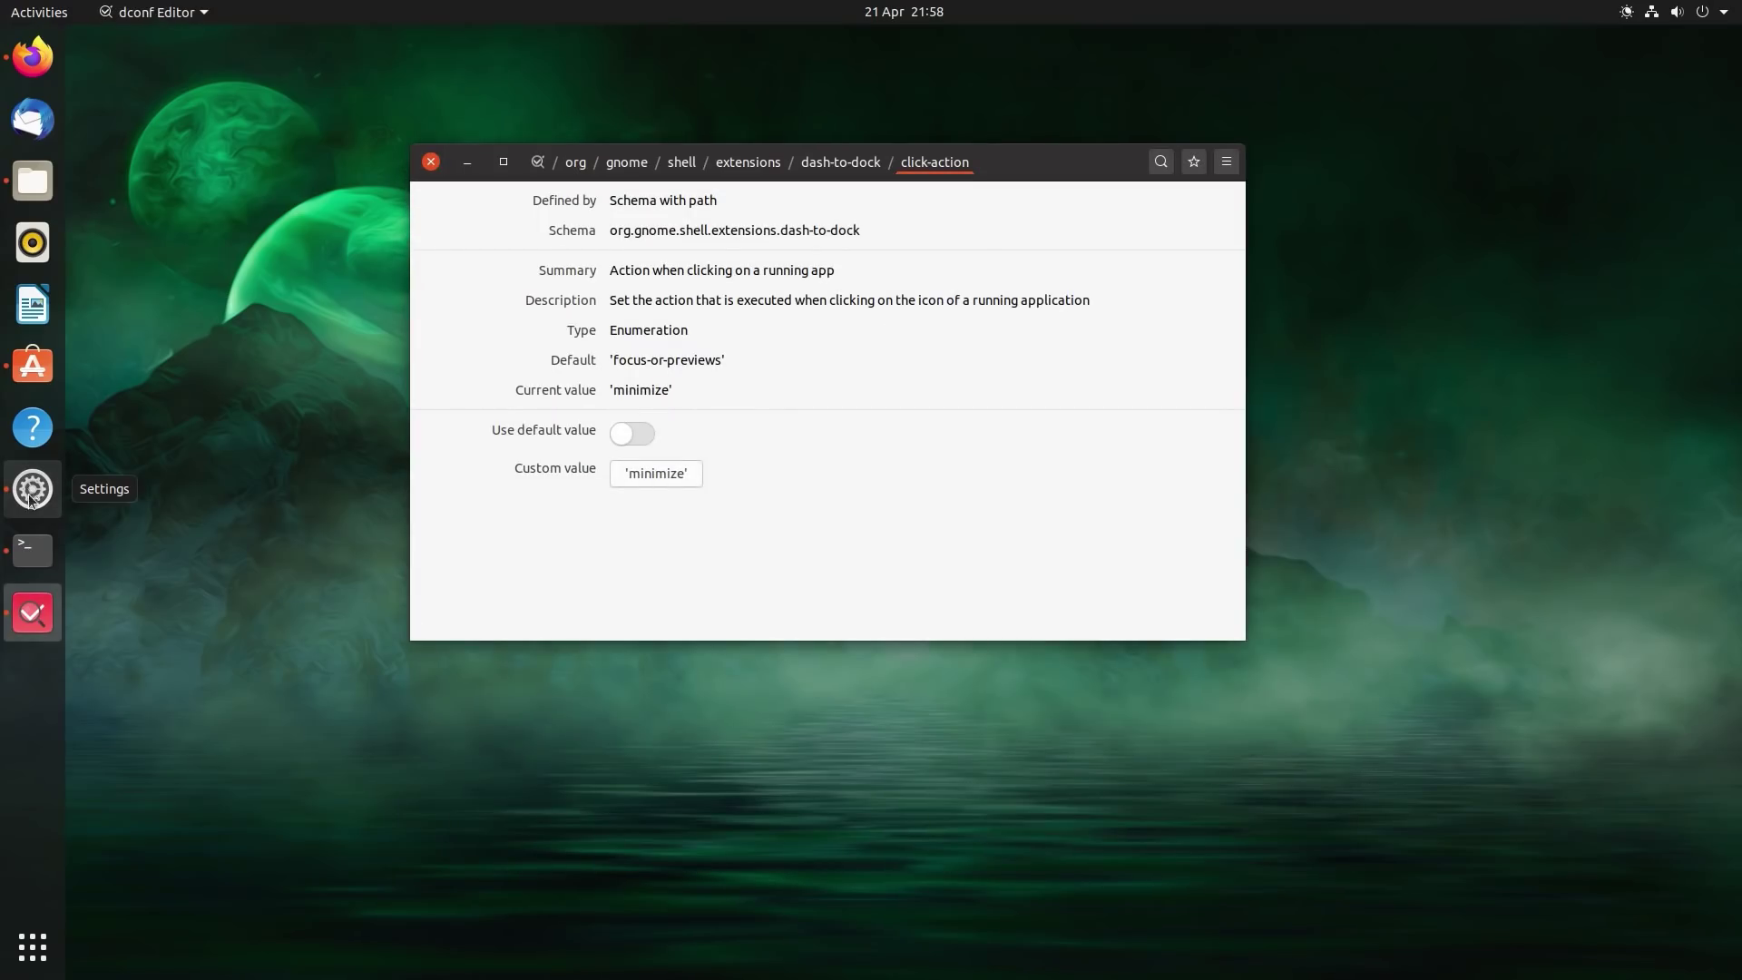
{"action": "left_click", "coordinate": [32, 551]}
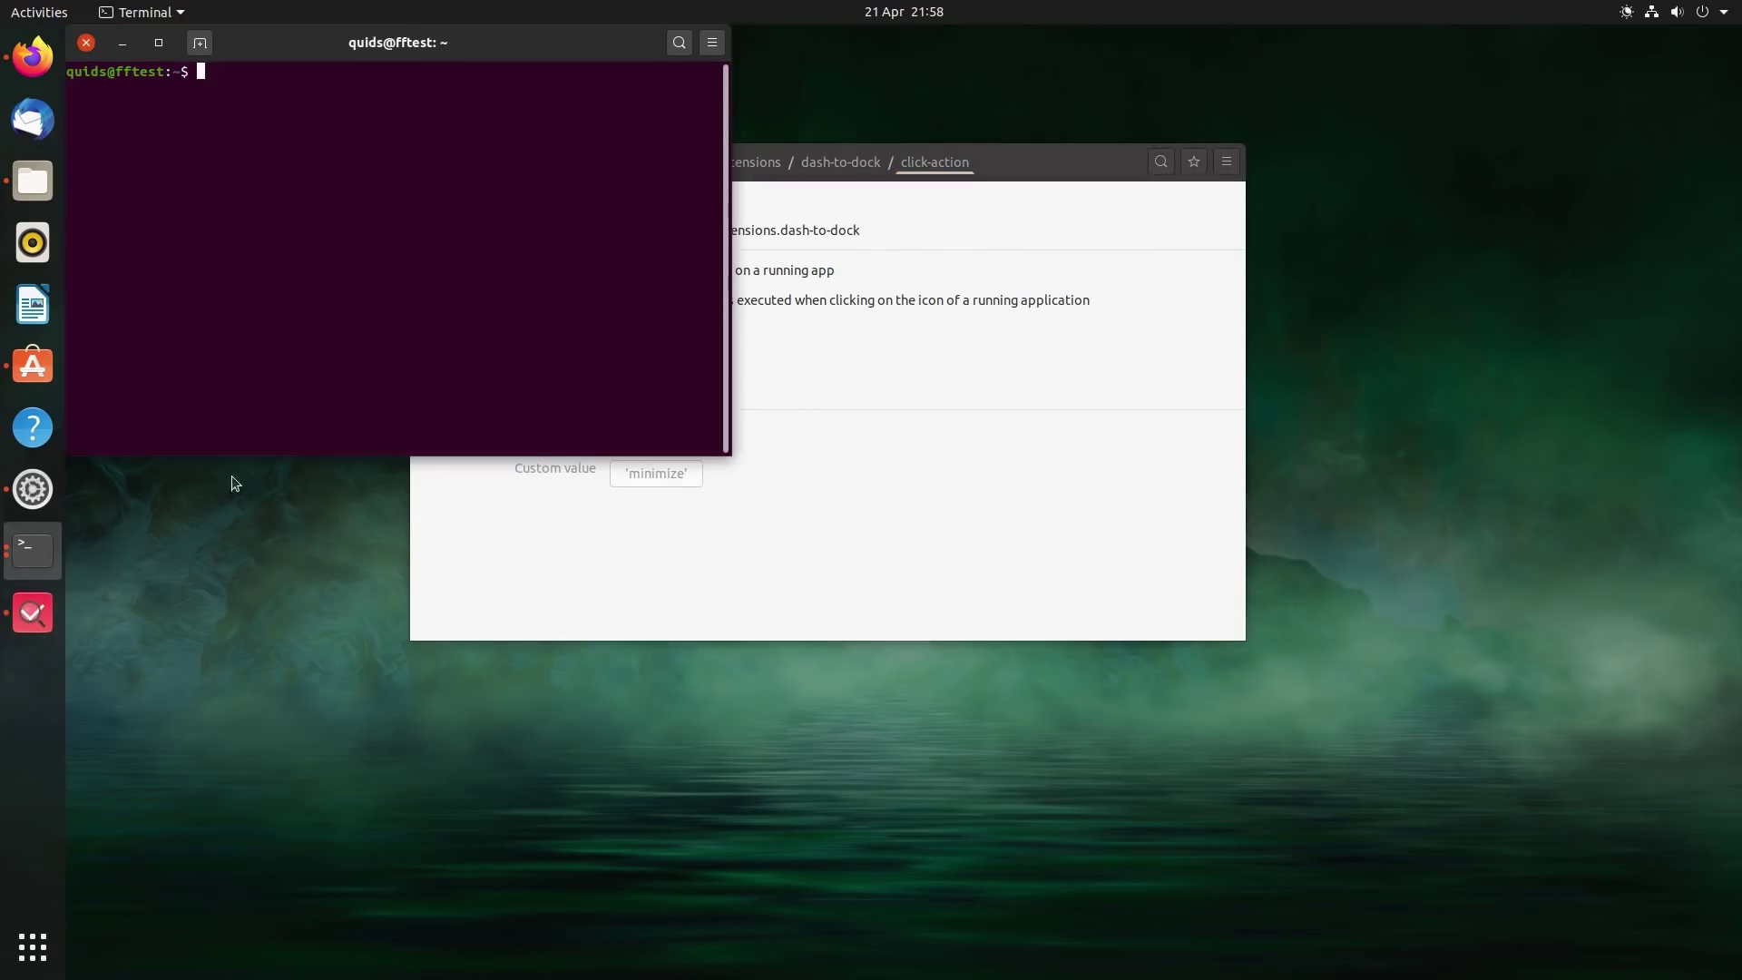
{"action": "left_click", "coordinate": [81, 53]}
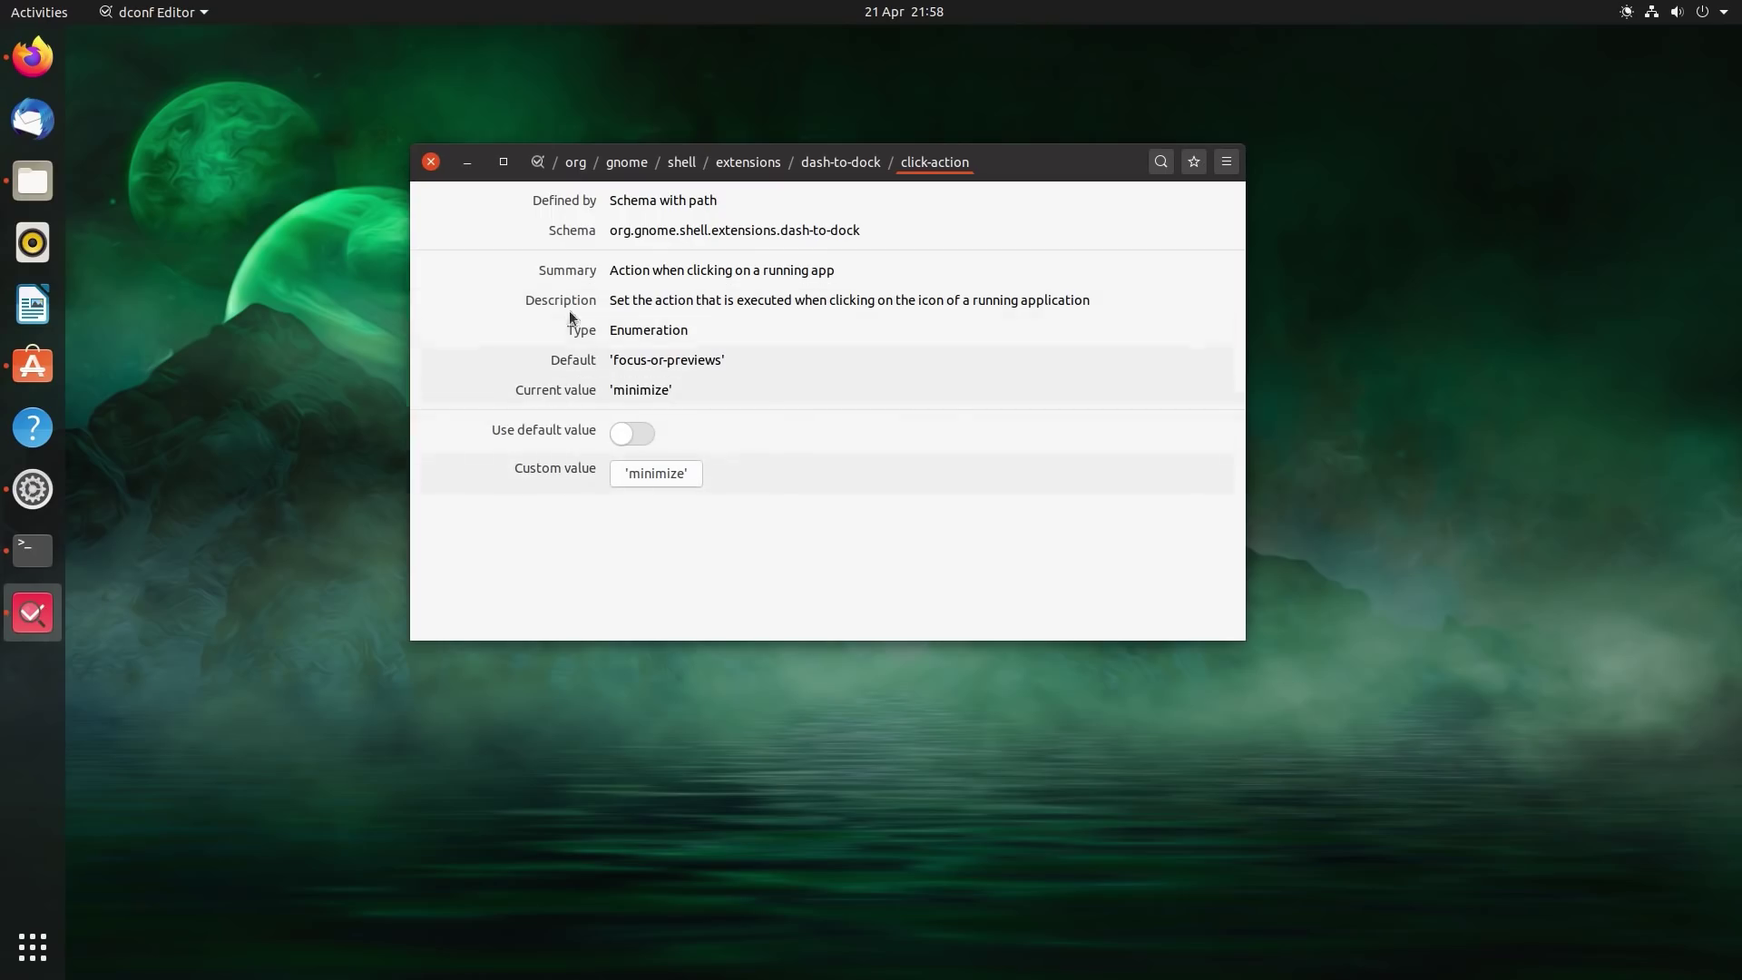
{"action": "left_click", "coordinate": [841, 163]}
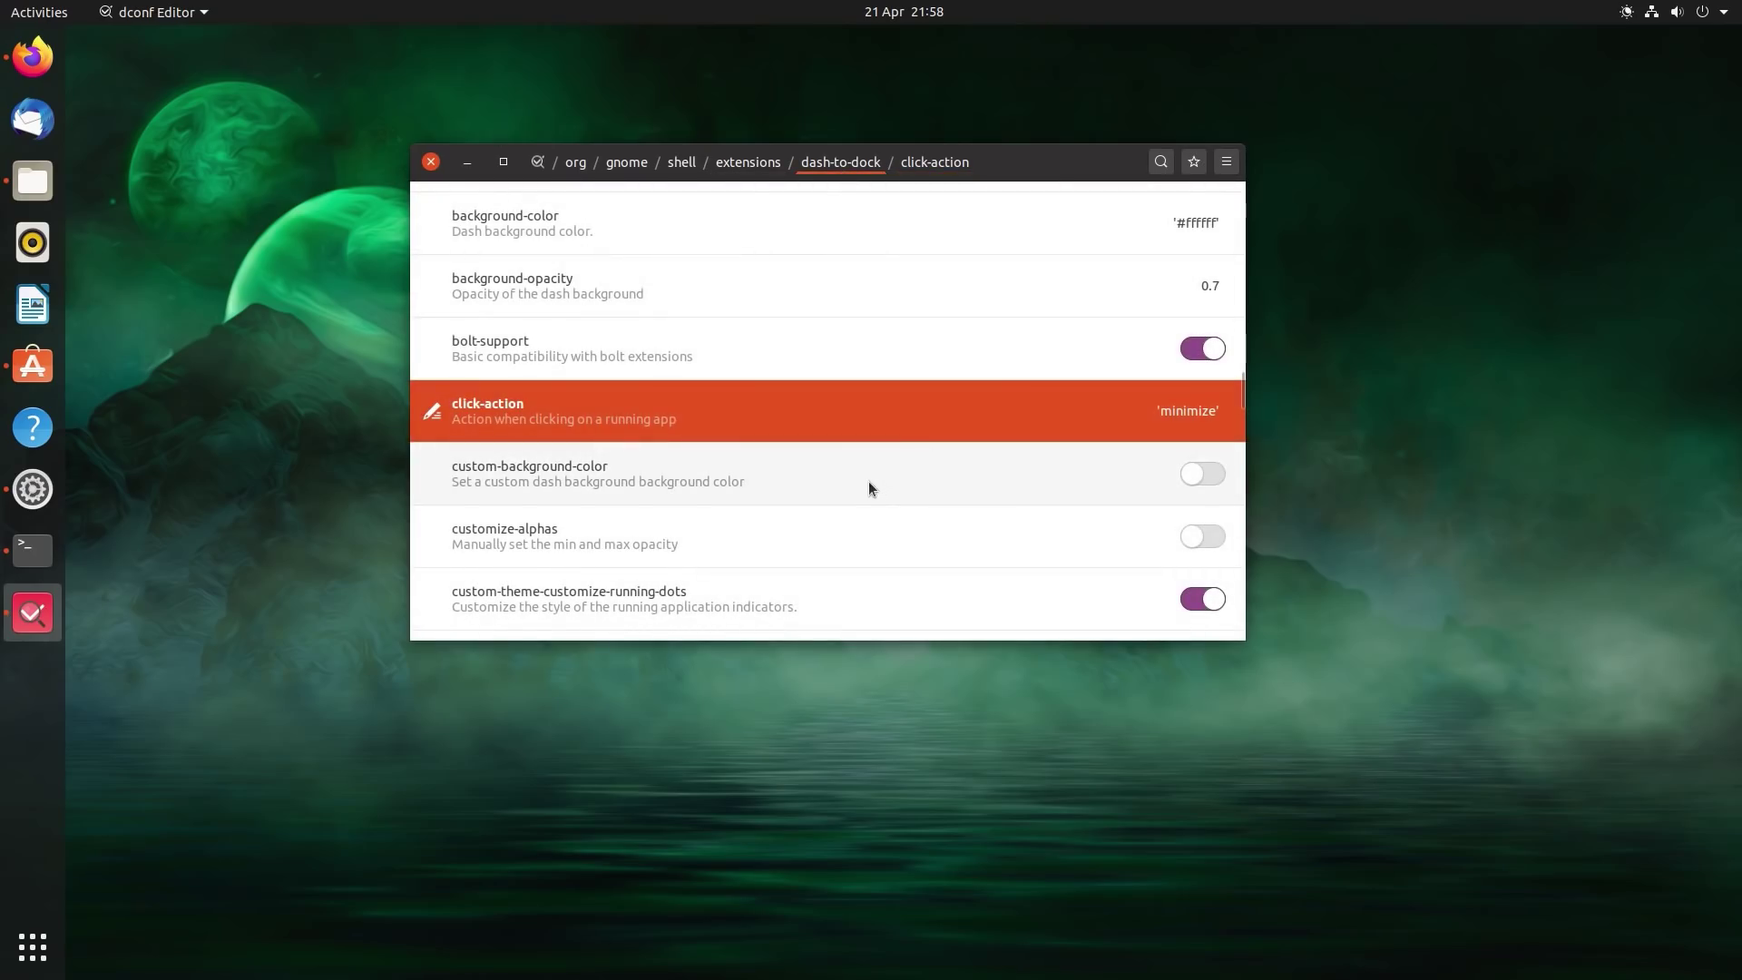
{"action": "scroll", "coordinate": [869, 488], "scroll_direction": "down", "scroll_amount": 15}
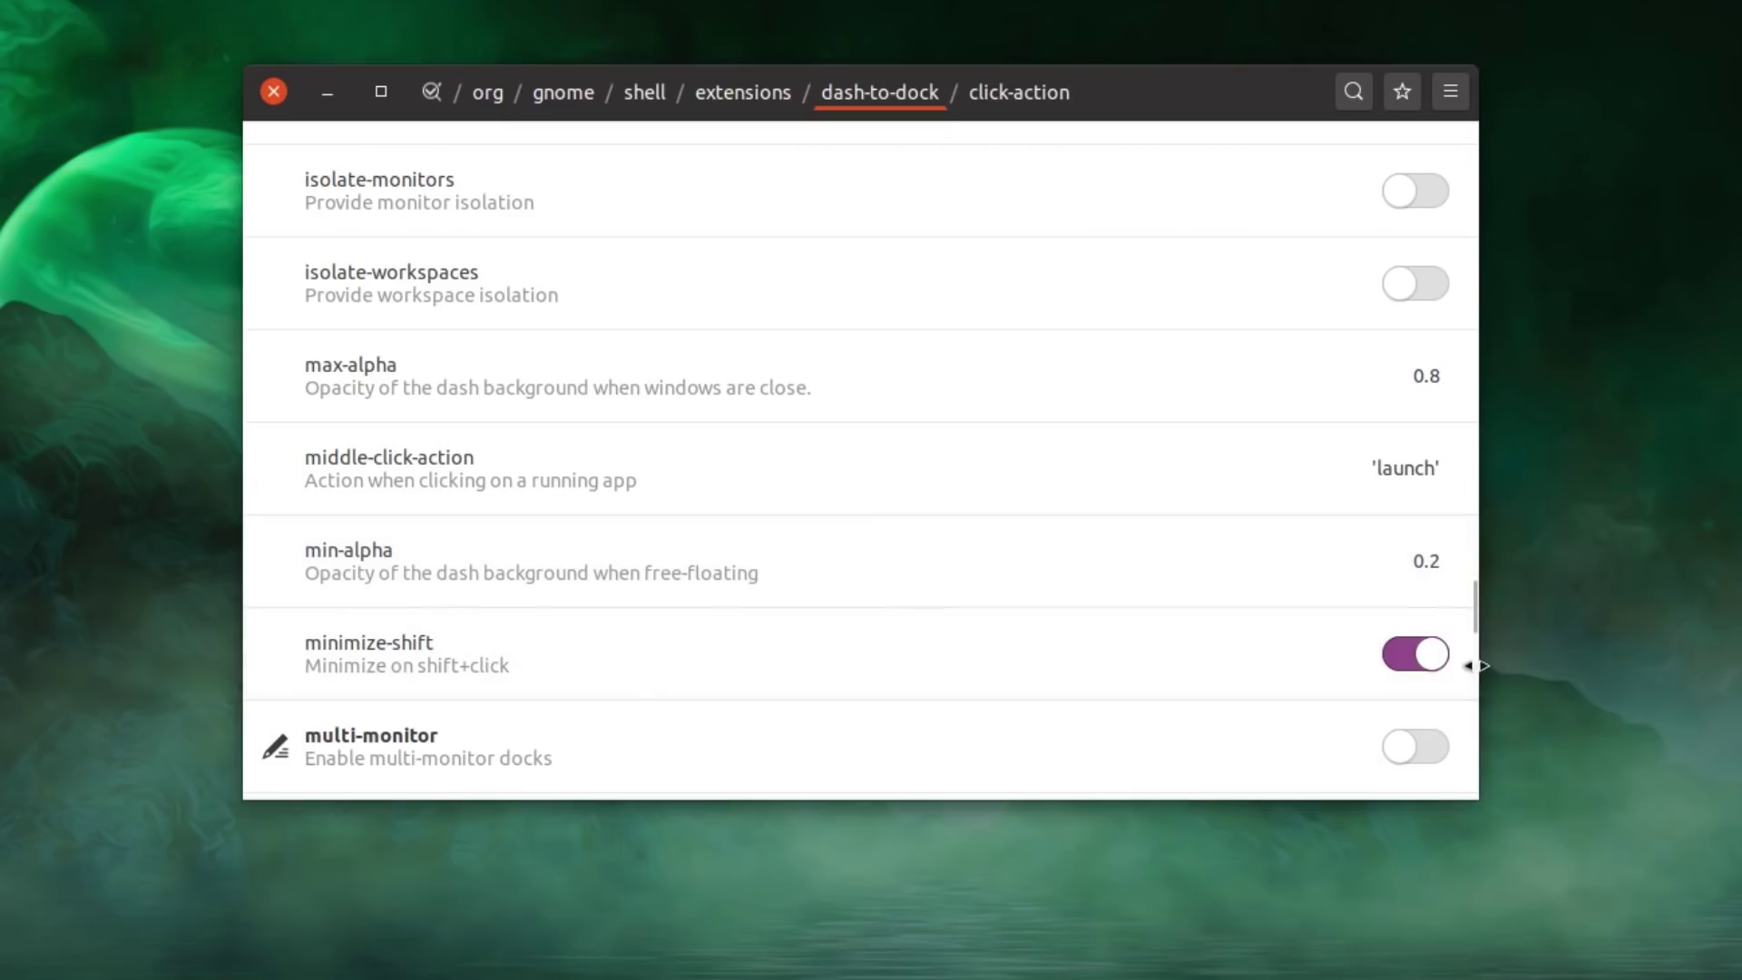
- Switch off minimize-shift and give running-indicator-style the custom value 'SOLID' instead of 'DOTS'
{"action": "left_click", "coordinate": [1401, 655]}
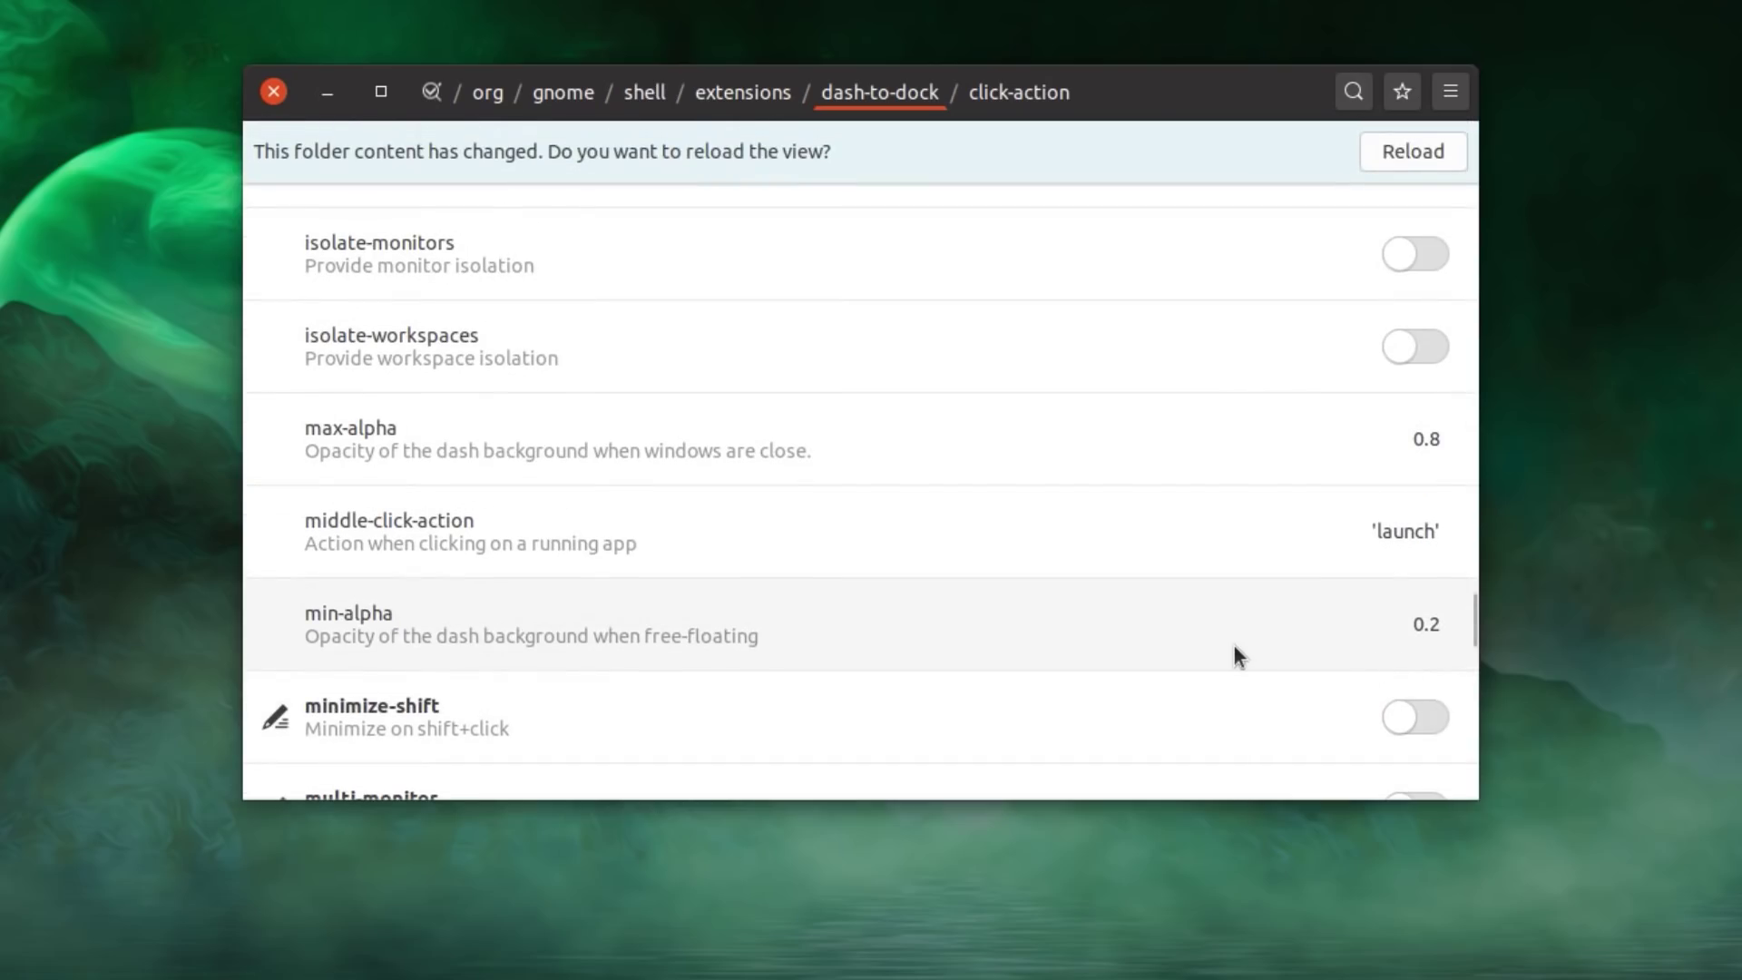
{"action": "scroll", "coordinate": [1233, 644], "scroll_direction": "down", "scroll_amount": 8}
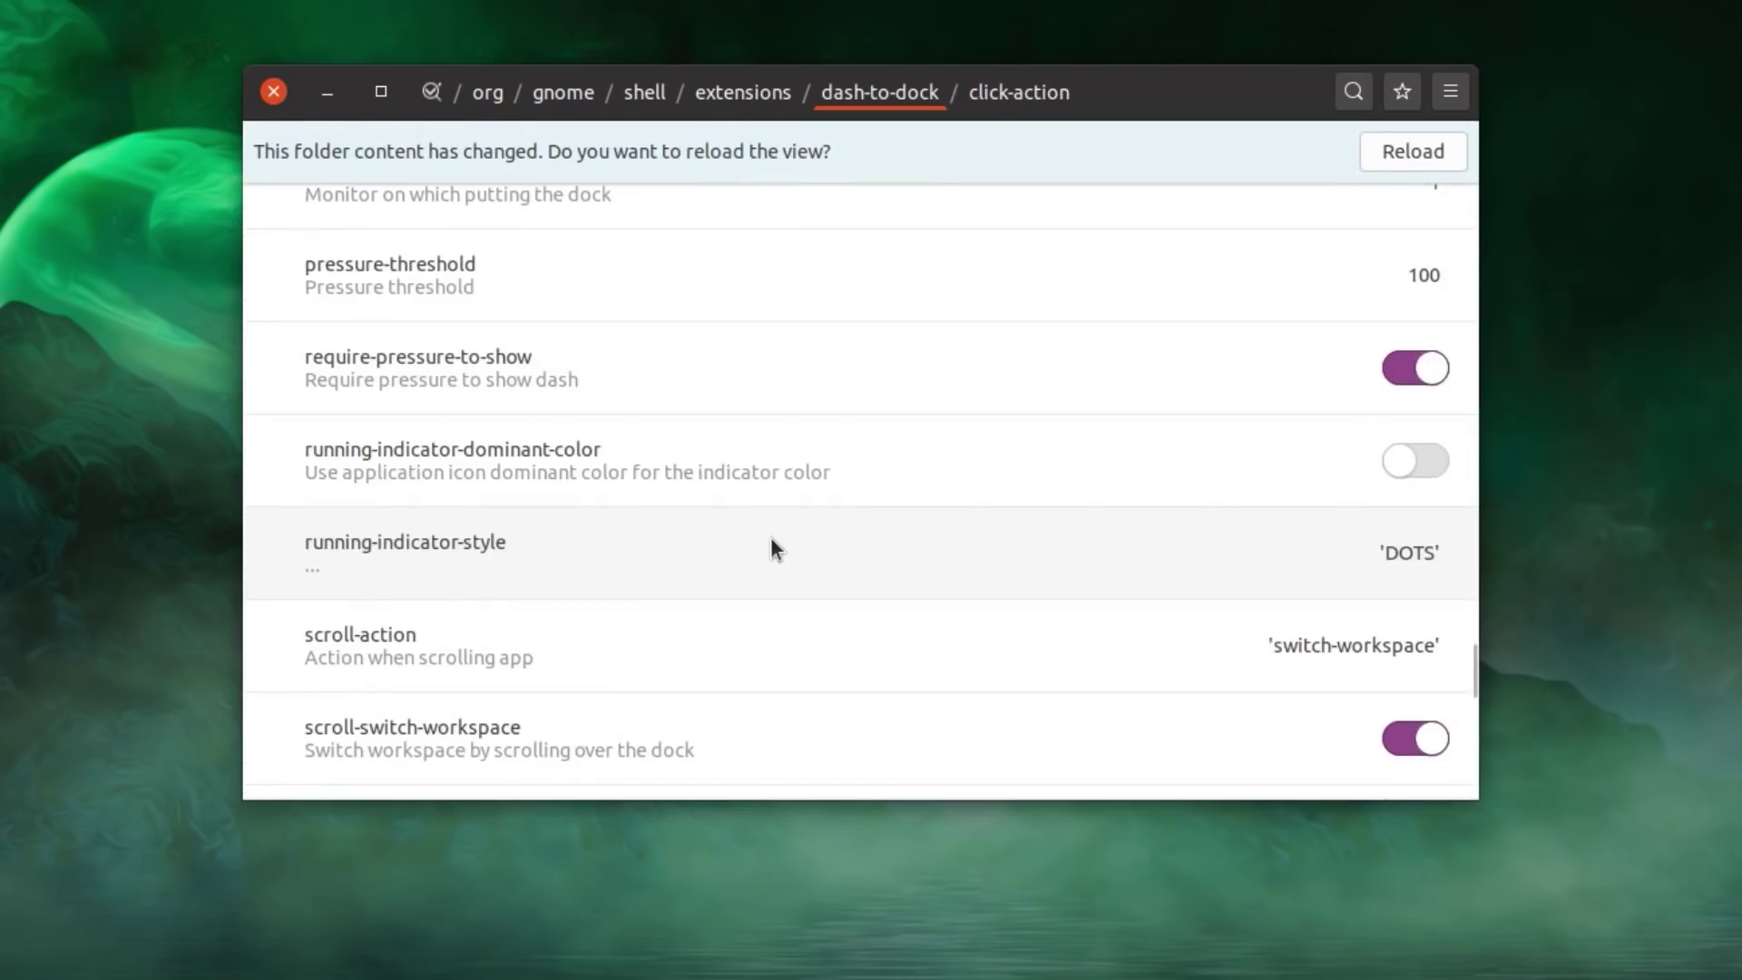
{"action": "left_click", "coordinate": [771, 539]}
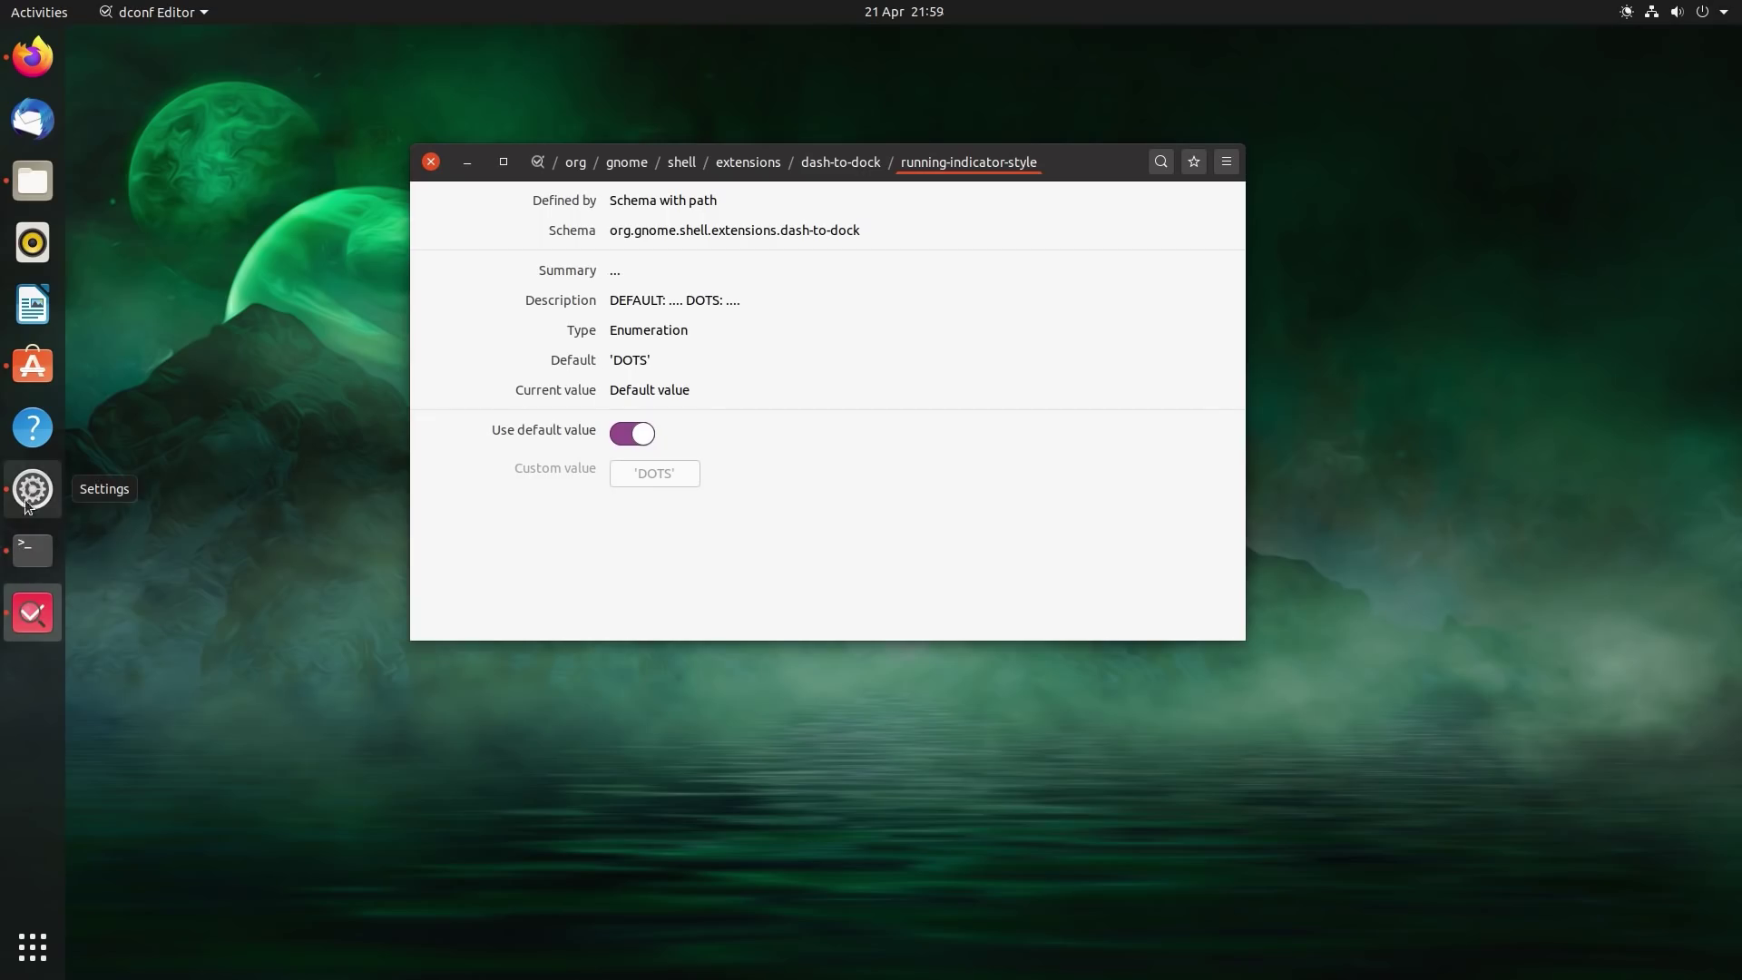
{"action": "left_click", "coordinate": [626, 435]}
{"action": "left_click", "coordinate": [650, 475]}
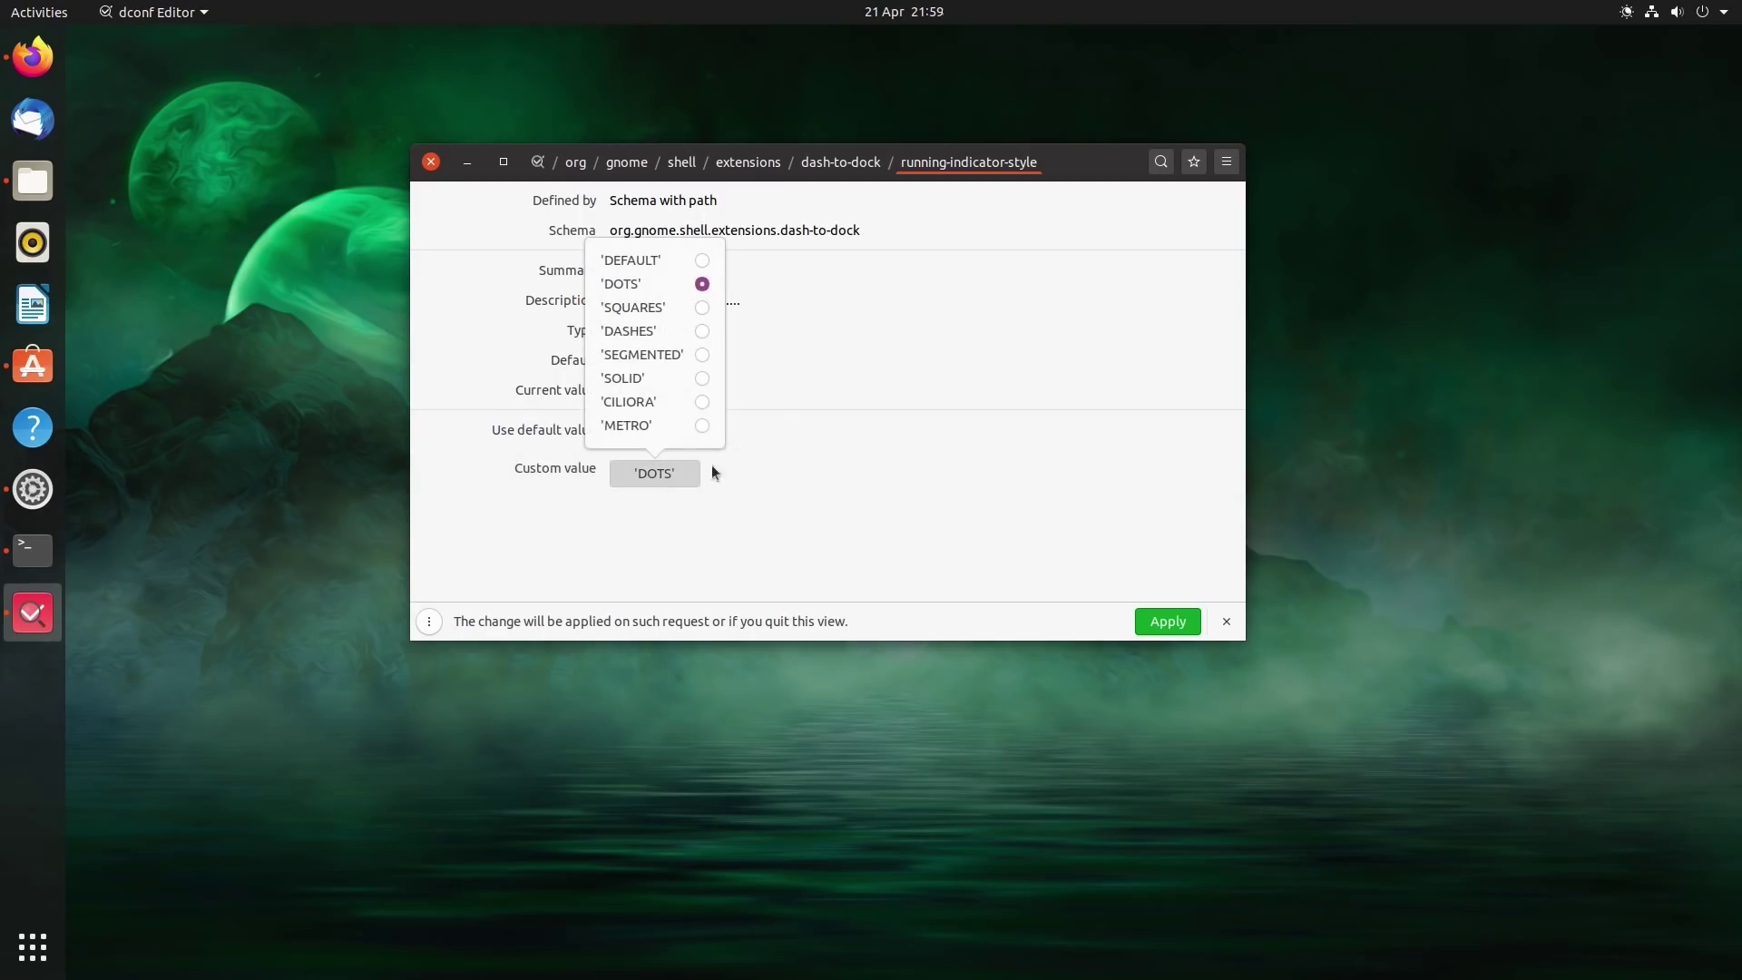
{"action": "left_click", "coordinate": [704, 377]}
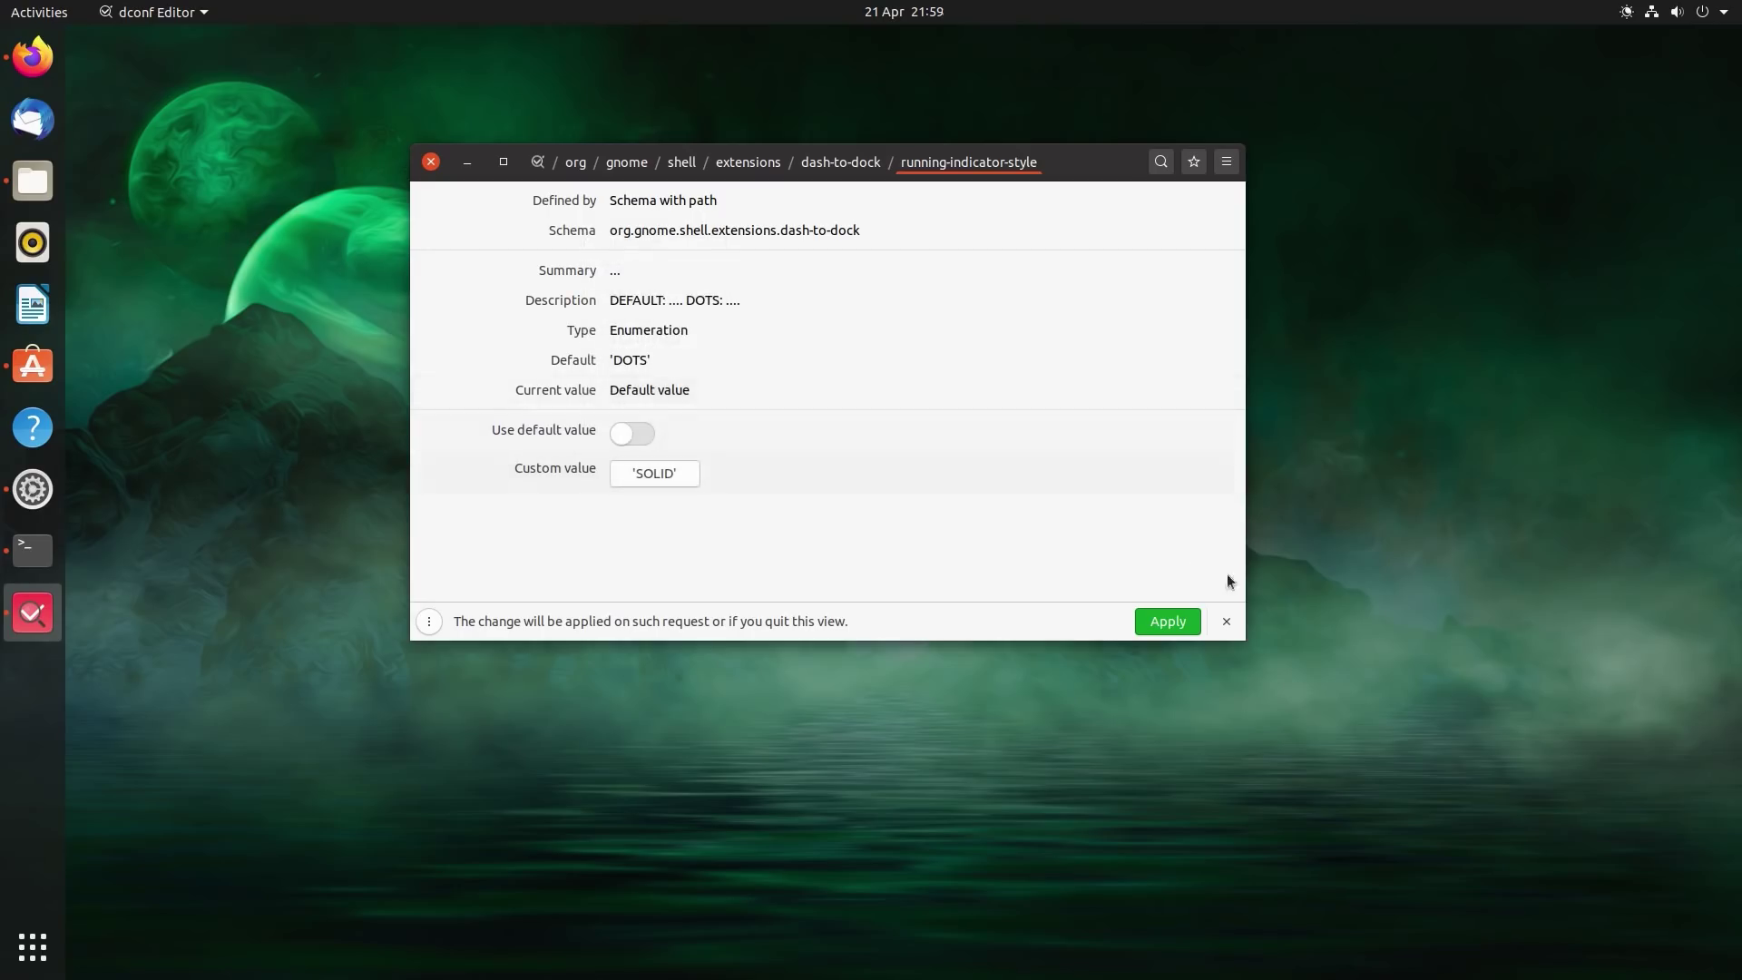
{"action": "left_click", "coordinate": [1168, 623]}
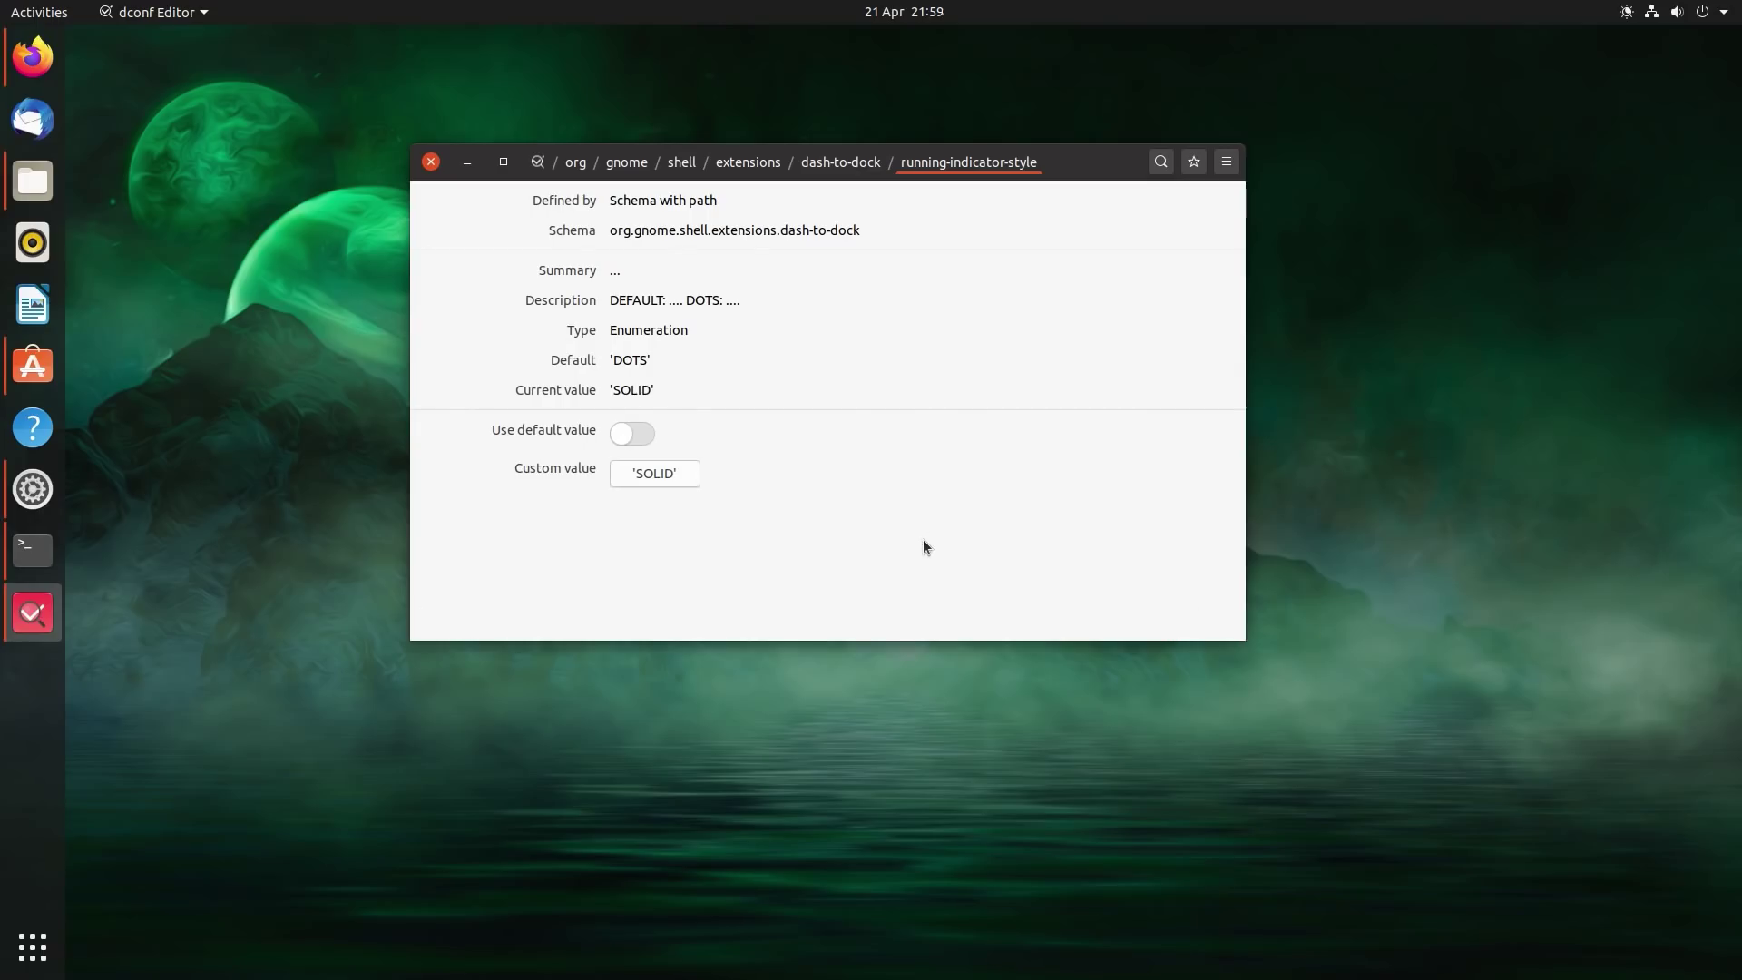
{"action": "left_click", "coordinate": [820, 164]}
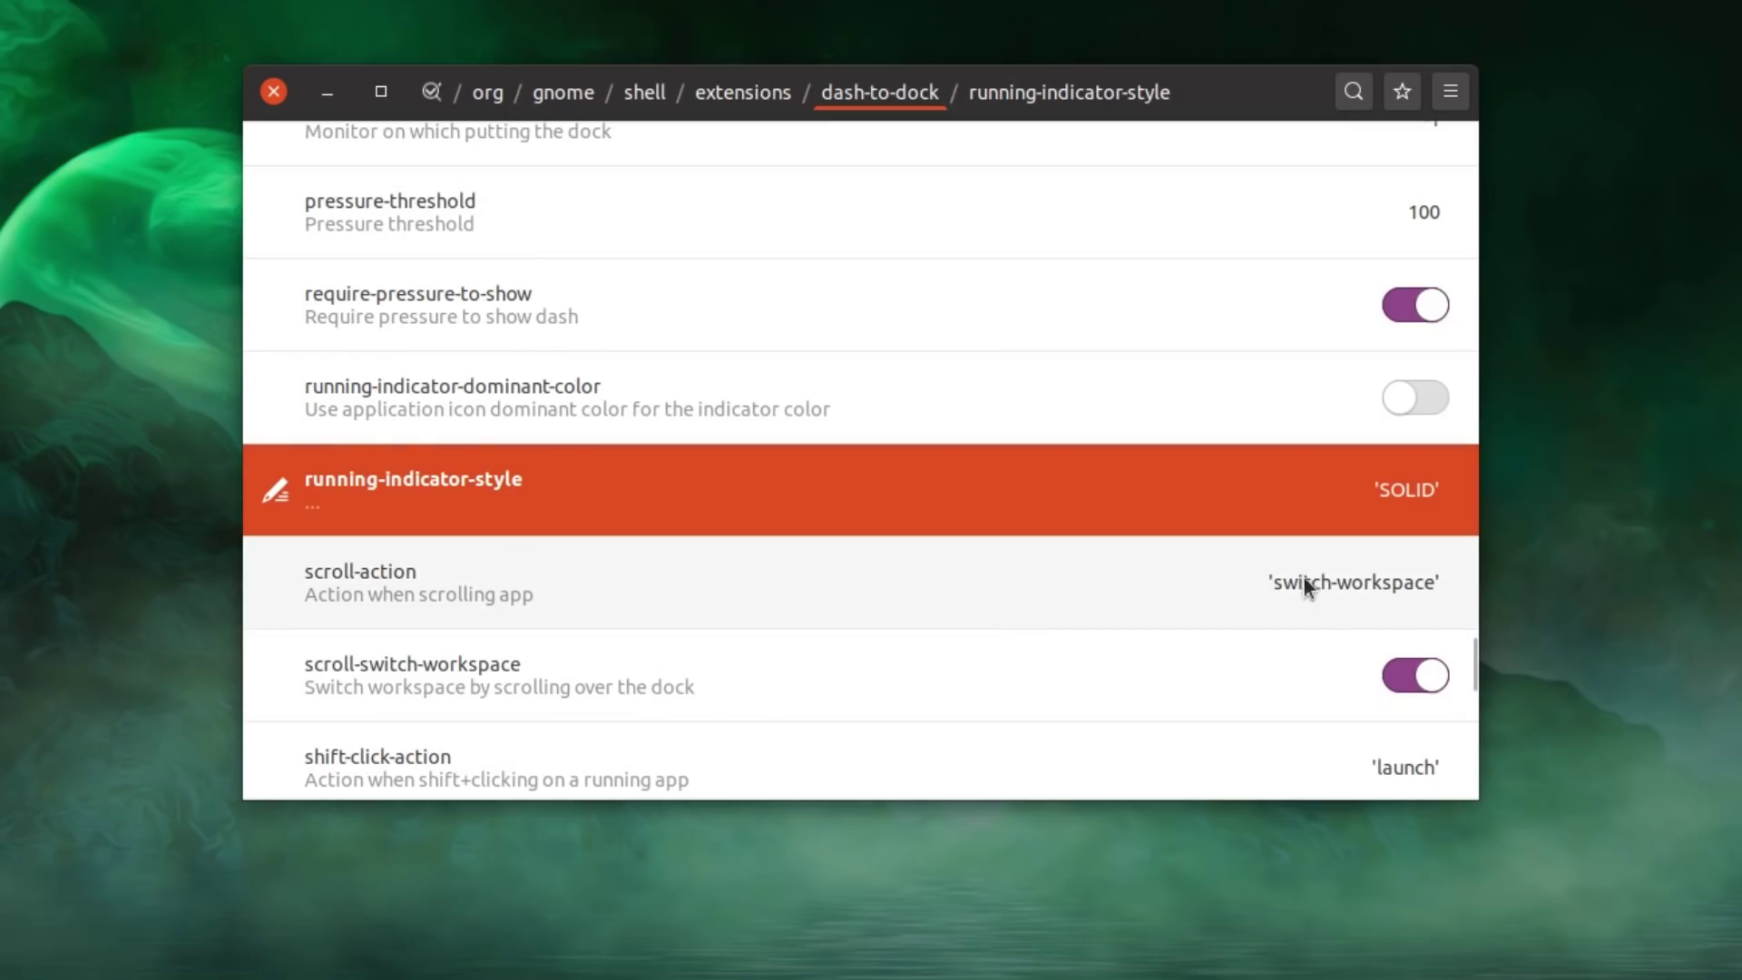
- Give the scroll-action key the custom value 'cycle-windows' instead of 'switch-workspace', and apply it
{"action": "left_click", "coordinate": [1306, 582]}
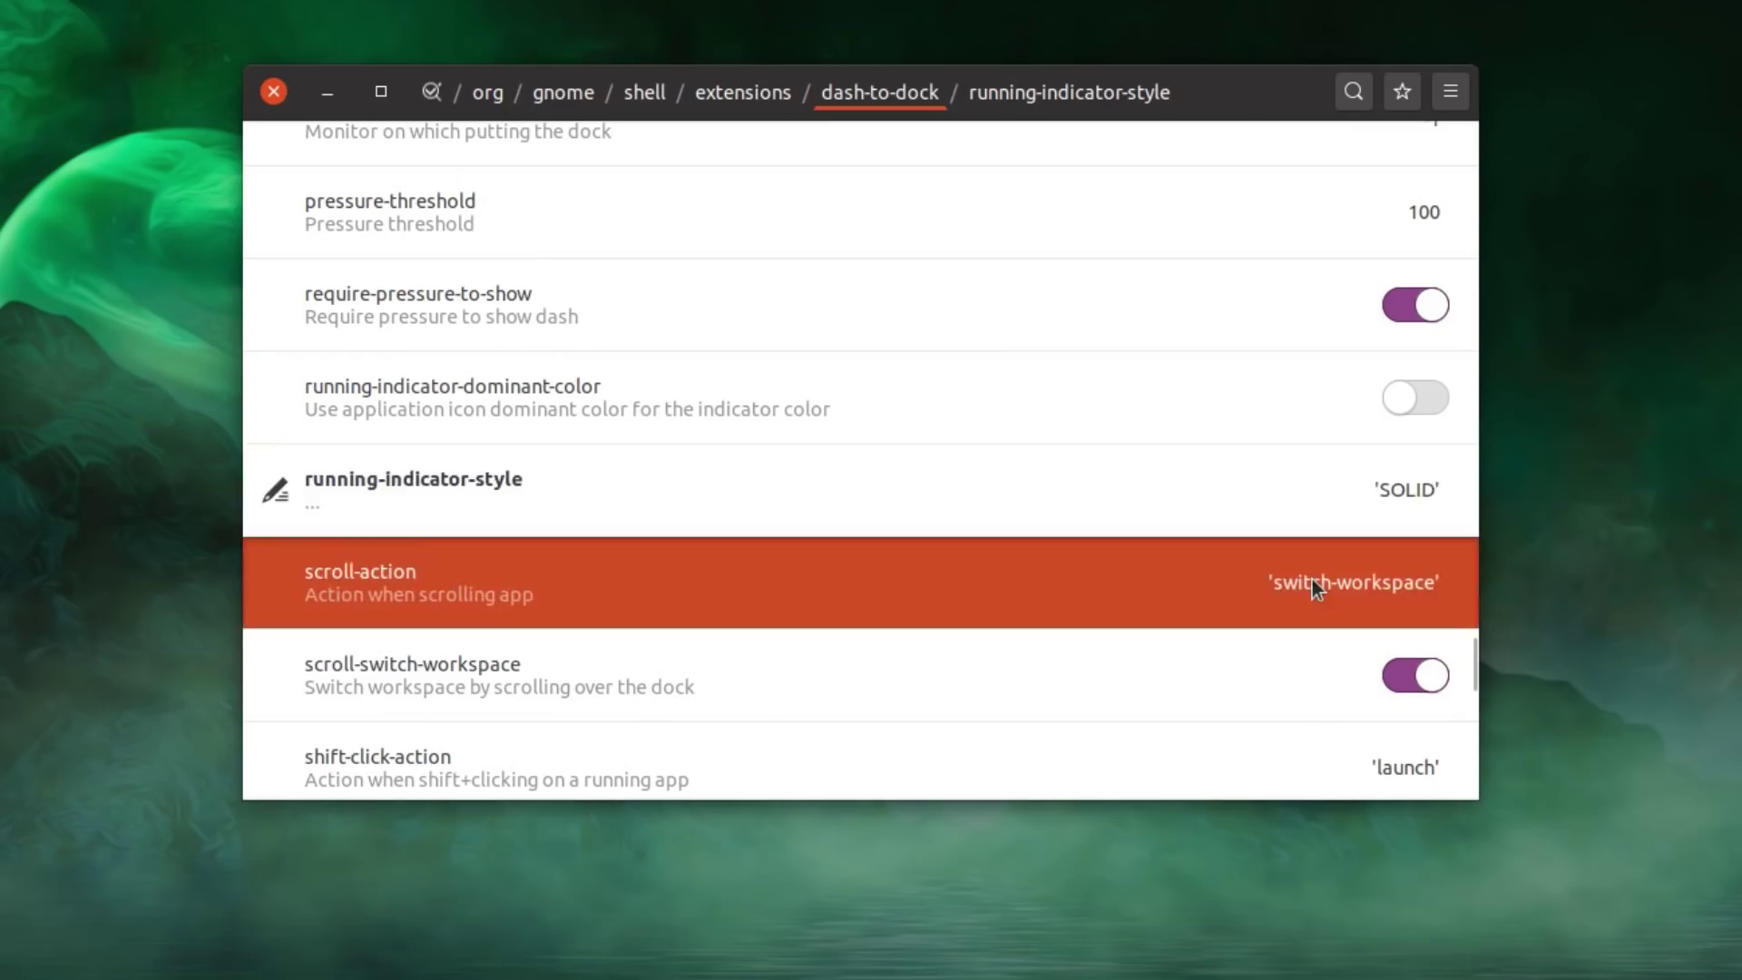
{"action": "left_click", "coordinate": [570, 492]}
{"action": "left_click", "coordinate": [646, 552]}
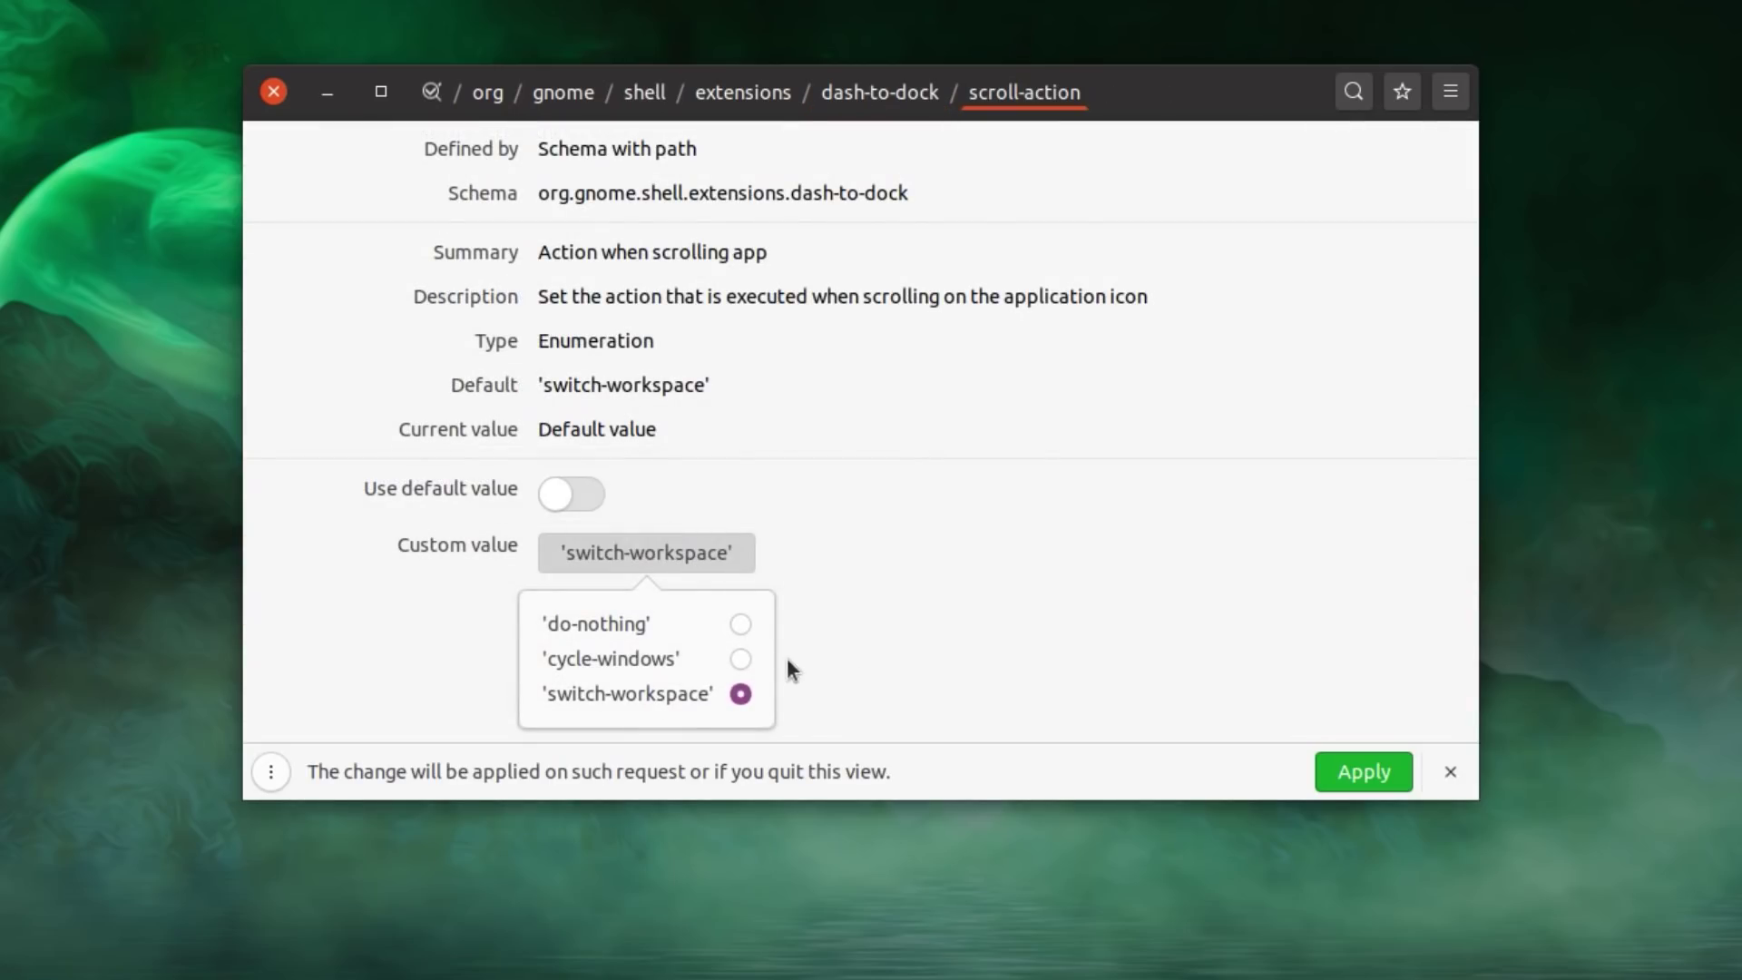
{"action": "left_click", "coordinate": [739, 659]}
{"action": "left_click", "coordinate": [1363, 773]}
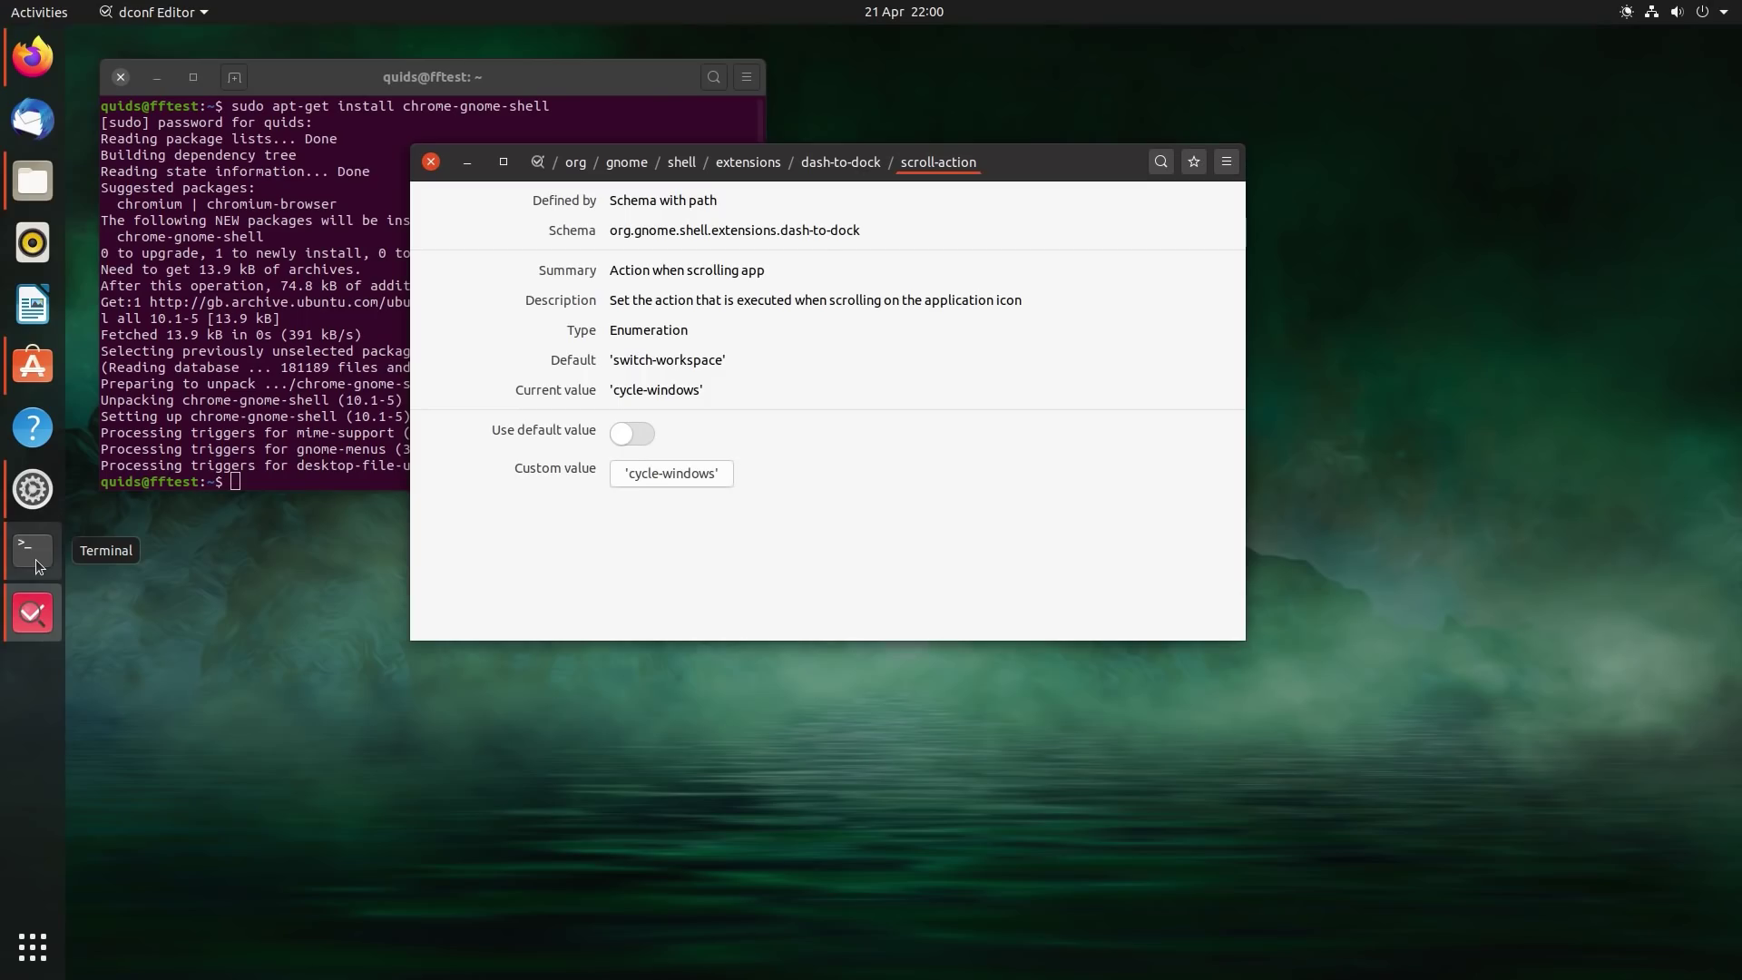
- Test cycling Terminal windows by scrolling on its dock icon, then bring dconf Editor back
{"action": "left_click", "coordinate": [36, 559]}
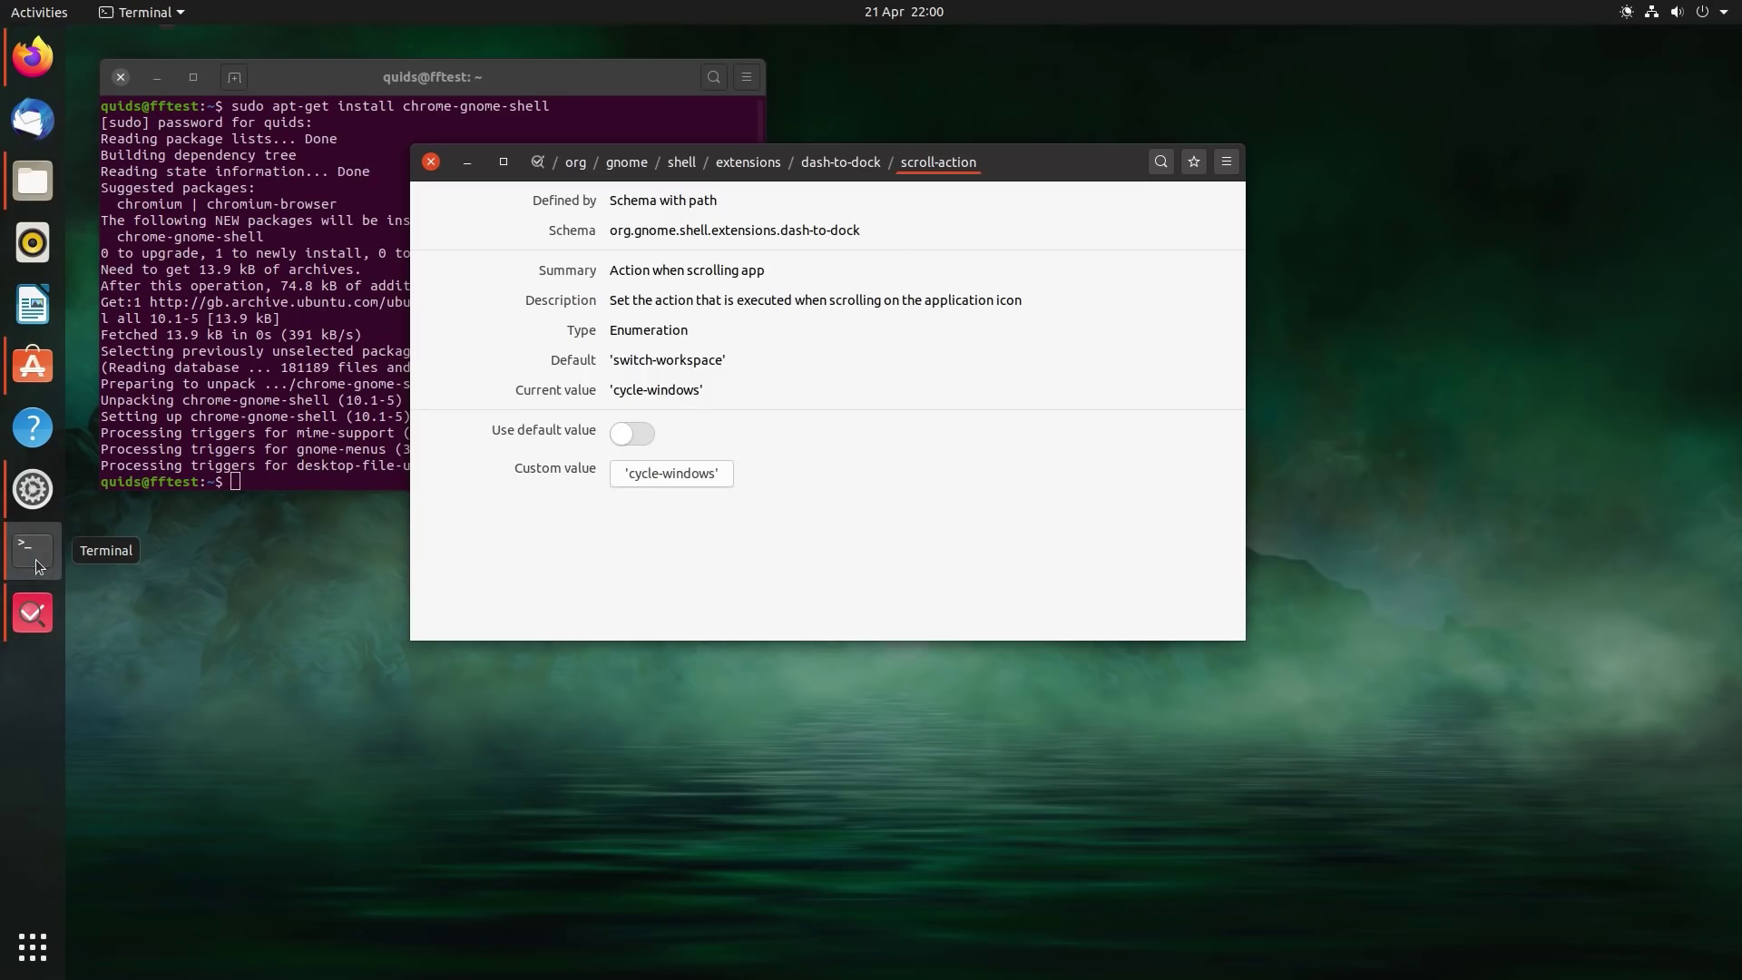
{"action": "scroll", "coordinate": [41, 553], "scroll_direction": "down", "scroll_amount": 1}
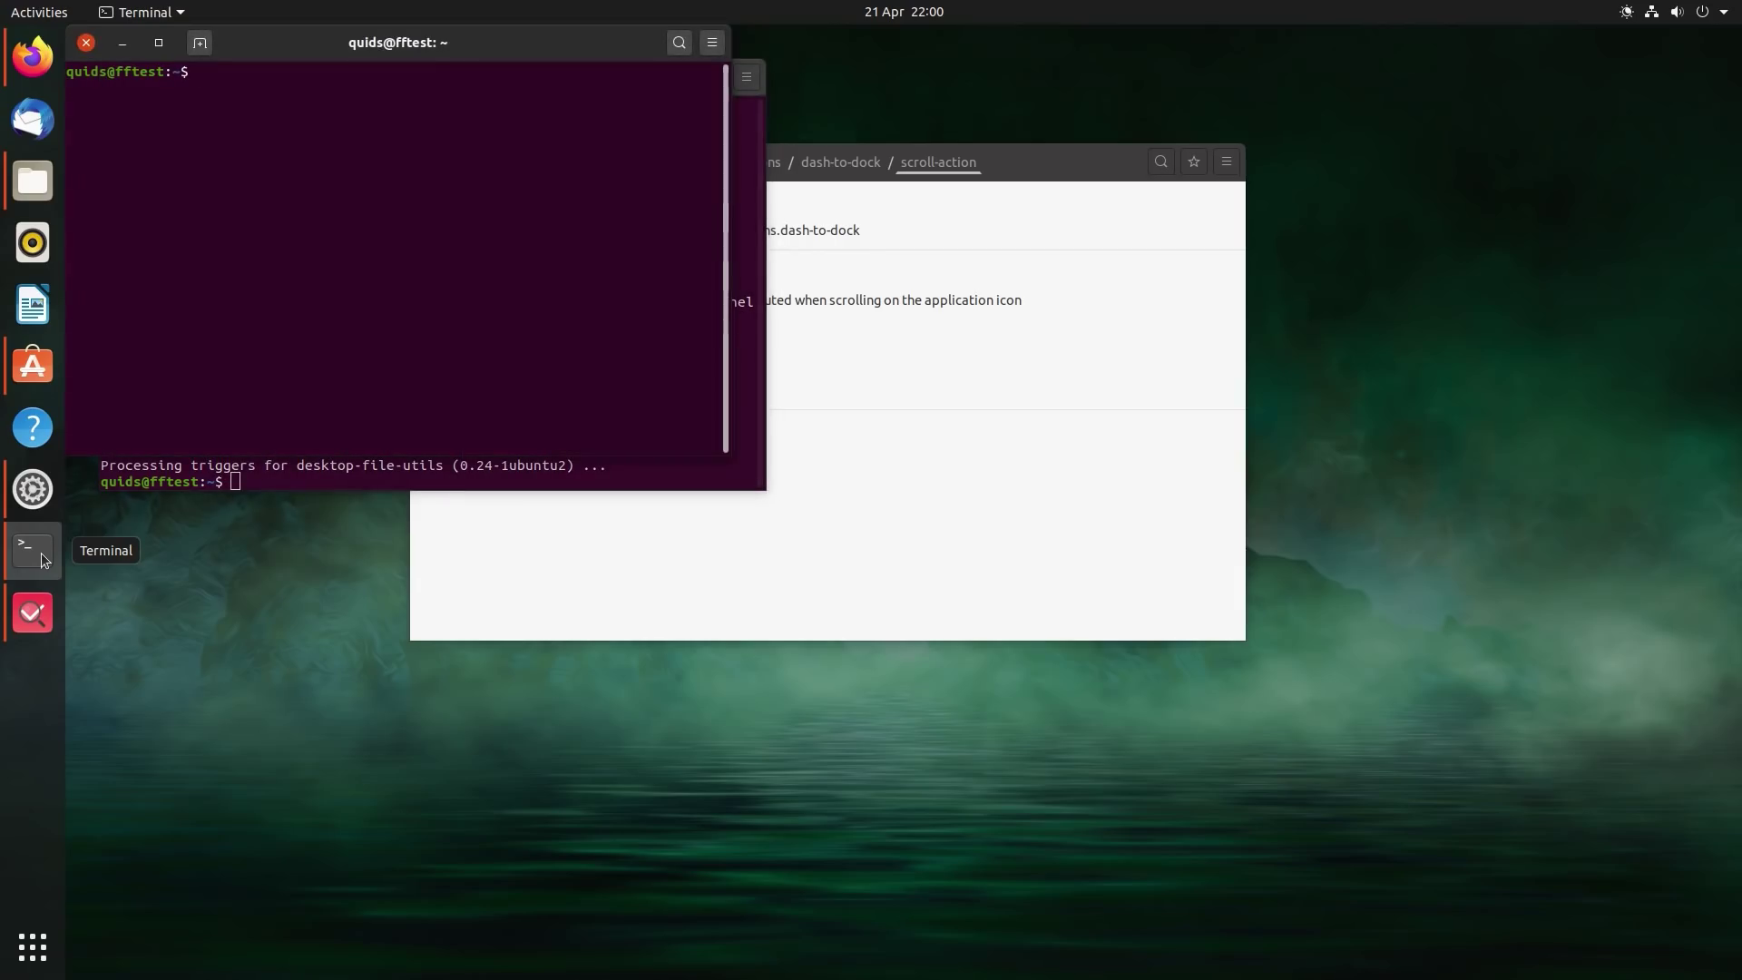
{"action": "scroll", "coordinate": [42, 557], "scroll_direction": "up", "scroll_amount": 1}
{"action": "left_click", "coordinate": [40, 613]}
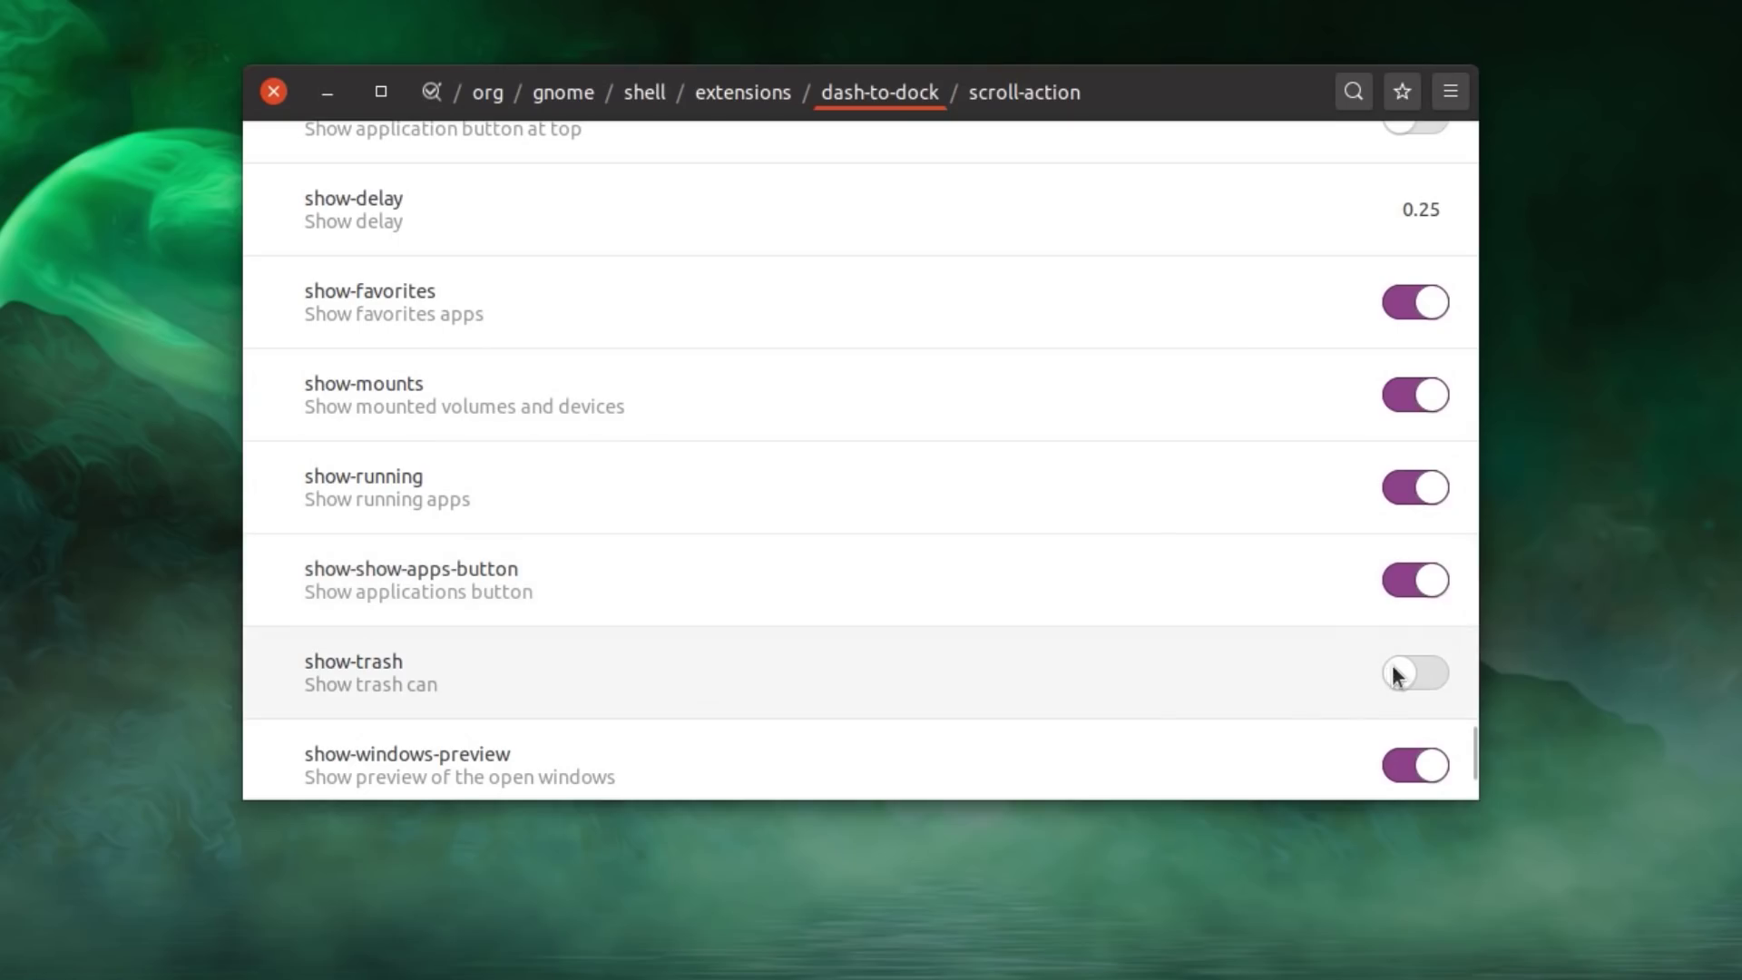
- Enable show-trash to add a Rubbish Bin to the dock, then close dconf Editor
{"action": "left_click", "coordinate": [1406, 672]}
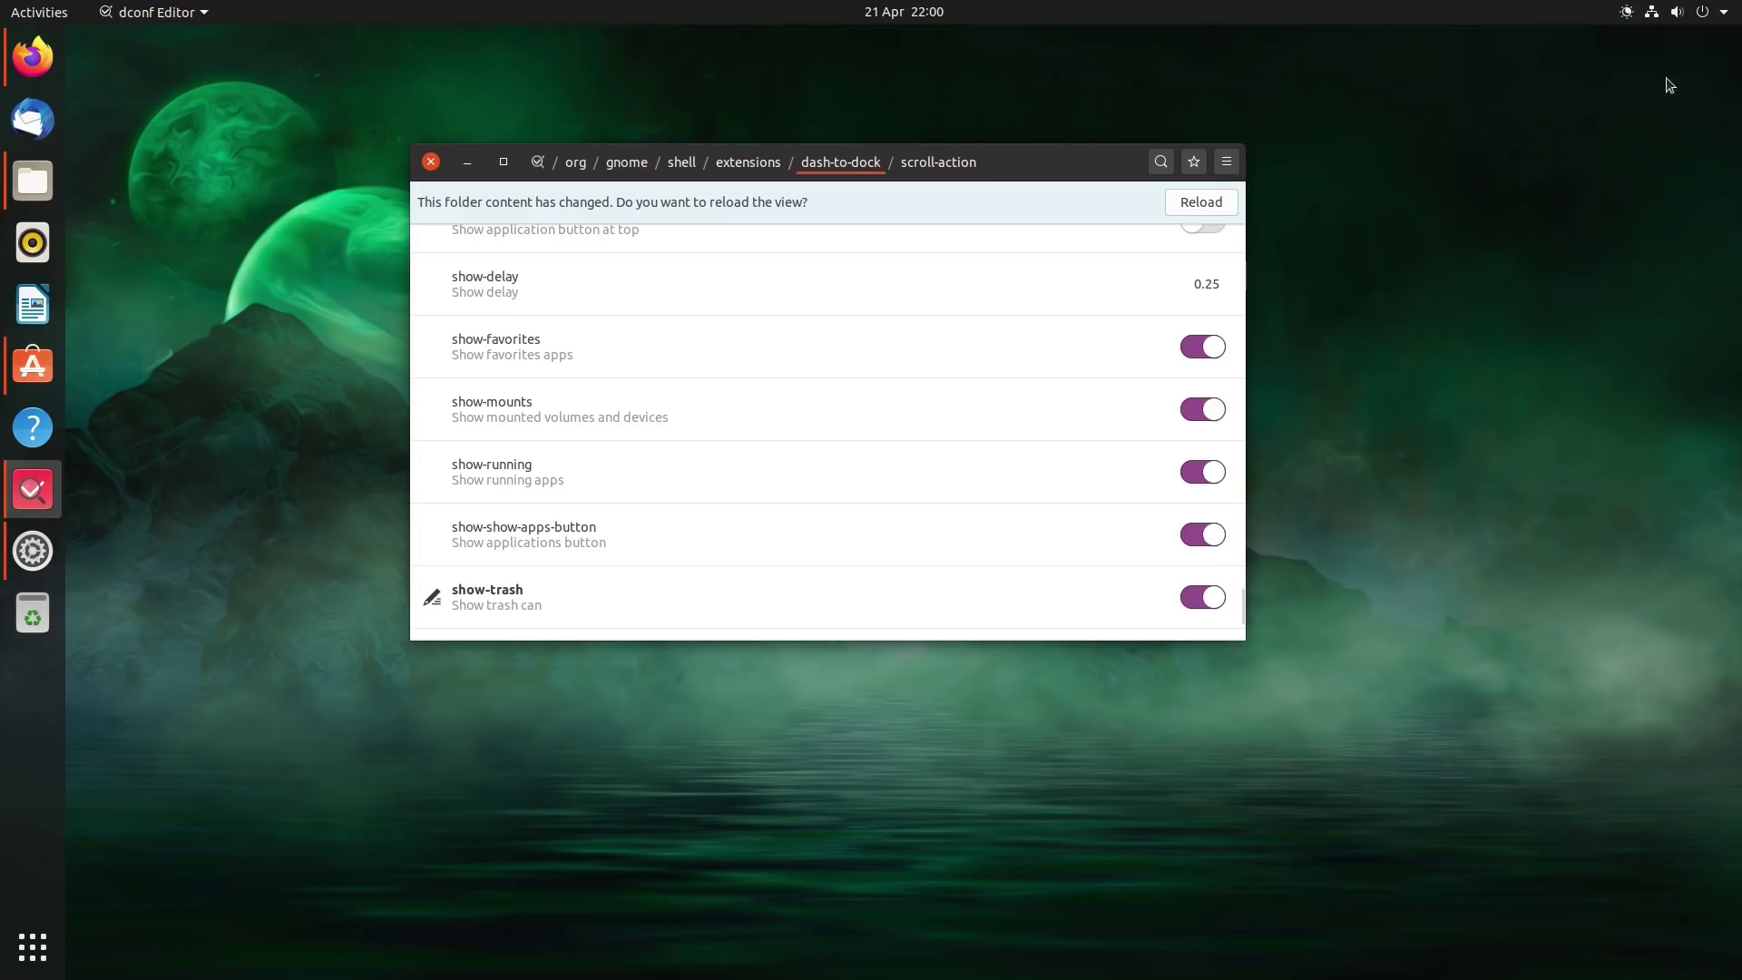
{"action": "left_click", "coordinate": [431, 162]}
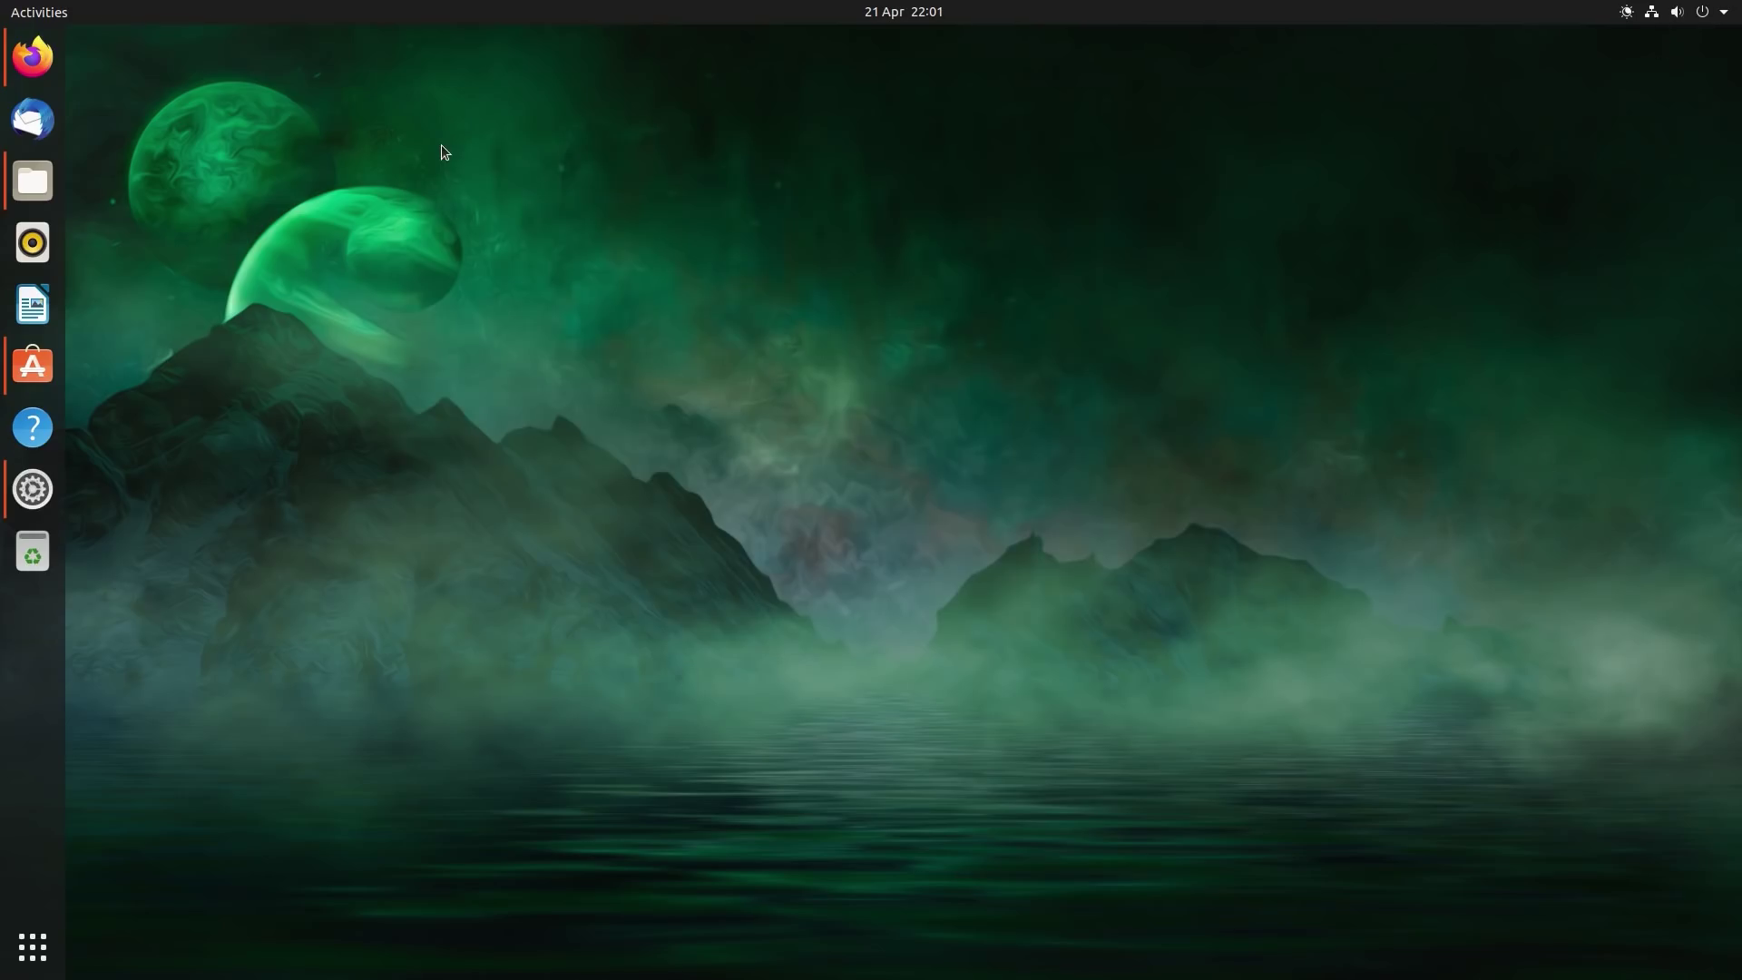